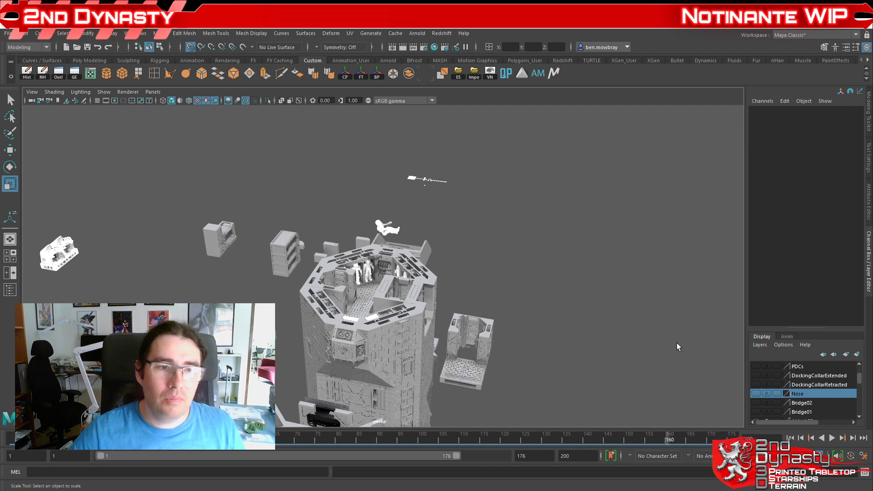
Step: Make the Nose, Bridge02 and Bridge01 layers visible to show the closed upper hull of the ship
{"action": "scroll", "coordinate": [676, 342], "scroll_direction": "up", "scroll_amount": 3}
{"action": "left_click_drag", "start_coordinate": [517, 350], "coordinate": [528, 322], "text": "alt"}
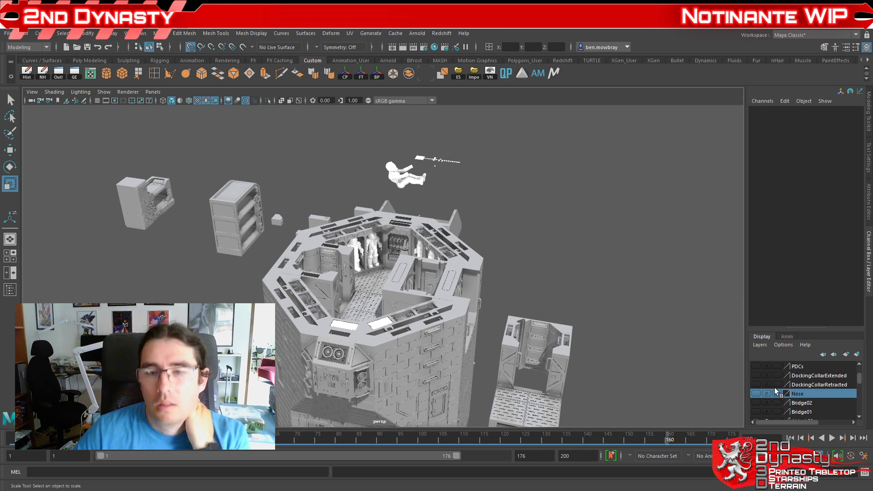
{"action": "left_click", "coordinate": [753, 395]}
{"action": "left_click", "coordinate": [752, 403]}
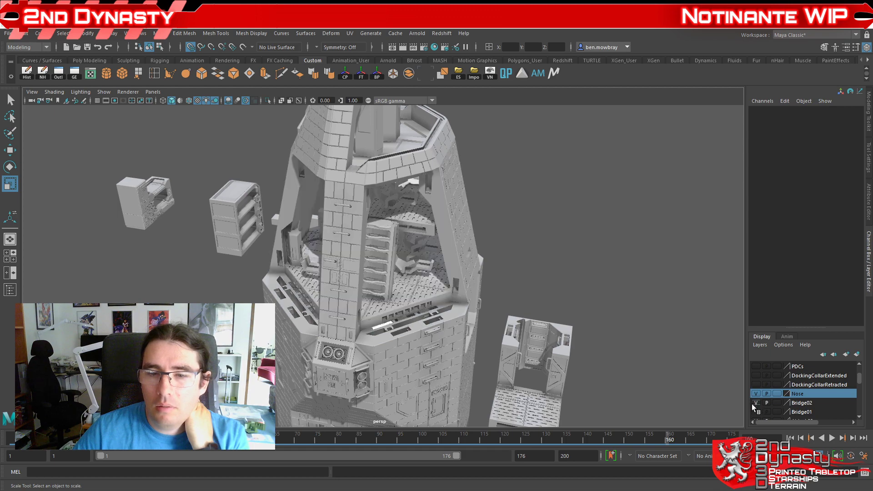
{"action": "left_click", "coordinate": [753, 411]}
{"action": "left_click", "coordinate": [756, 411]}
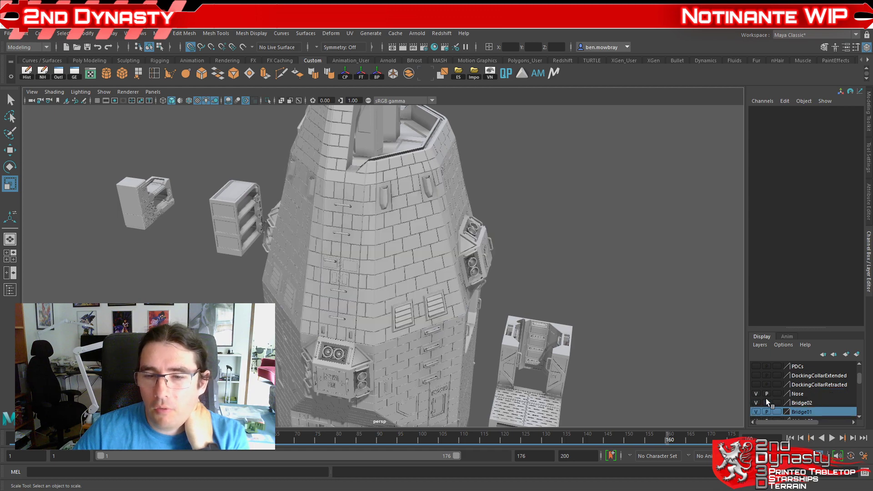
Step: Examine the exterior of the assembled ship hull from several angles, including the nose and thruster blocks
{"action": "scroll", "coordinate": [766, 398], "scroll_direction": "down", "scroll_amount": 1}
{"action": "right_click_drag", "start_coordinate": [556, 327], "coordinate": [468, 306], "text": "alt"}
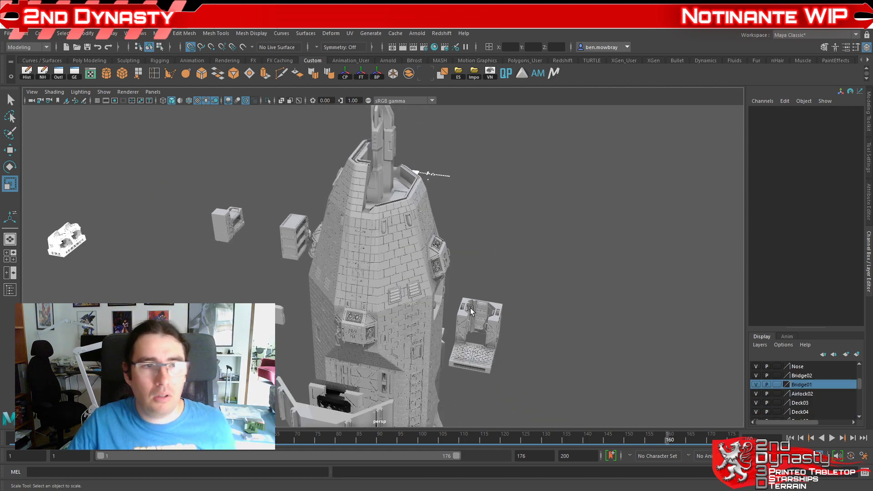
{"action": "left_click_drag", "start_coordinate": [438, 328], "coordinate": [495, 347], "text": "alt"}
{"action": "right_click_drag", "start_coordinate": [505, 334], "coordinate": [549, 370], "text": "alt"}
{"action": "scroll", "coordinate": [526, 359], "scroll_direction": "down", "scroll_amount": 4}
{"action": "scroll", "coordinate": [525, 359], "scroll_direction": "up", "scroll_amount": 3}
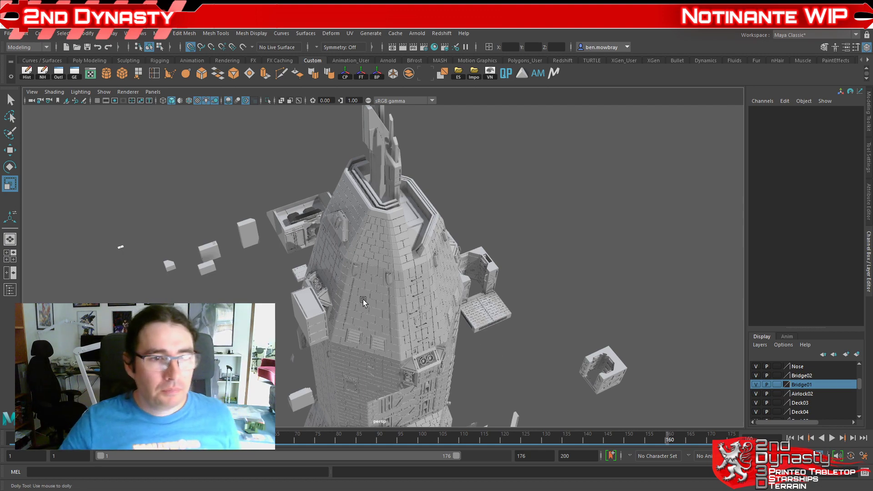
{"action": "right_click_drag", "start_coordinate": [363, 302], "coordinate": [463, 313], "text": "alt"}
{"action": "left_click_drag", "start_coordinate": [464, 313], "coordinate": [487, 353], "text": "alt"}
{"action": "middle_click_drag", "start_coordinate": [487, 353], "coordinate": [454, 291], "text": "alt"}
{"action": "right_click_drag", "start_coordinate": [454, 291], "coordinate": [469, 307], "text": "alt"}
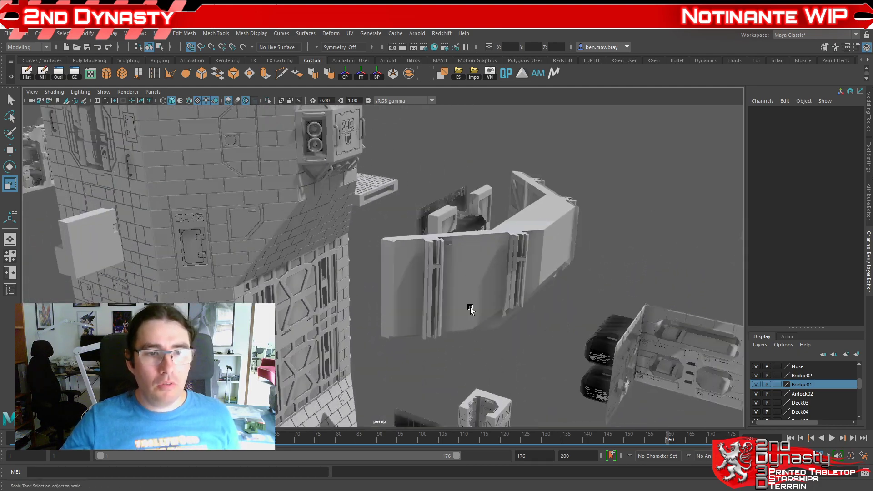
Step: Examine the detached wall sections, small rooms and floor modules placed around the hull
{"action": "left_click_drag", "start_coordinate": [470, 307], "coordinate": [519, 296], "text": "alt"}
{"action": "middle_click_drag", "start_coordinate": [519, 297], "coordinate": [619, 382], "text": "alt"}
{"action": "left_click_drag", "start_coordinate": [619, 381], "coordinate": [670, 343], "text": "alt"}
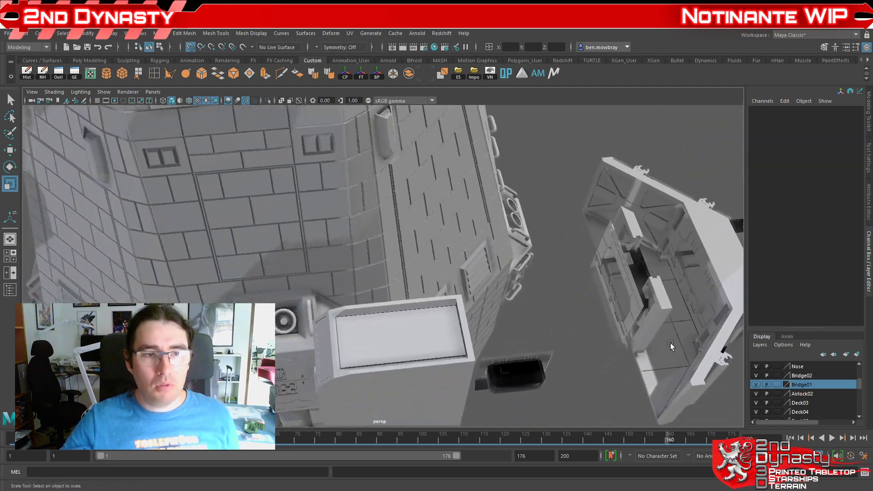
{"action": "right_click_drag", "start_coordinate": [670, 343], "coordinate": [624, 342], "text": "alt"}
{"action": "left_click_drag", "start_coordinate": [582, 343], "coordinate": [566, 338], "text": "alt"}
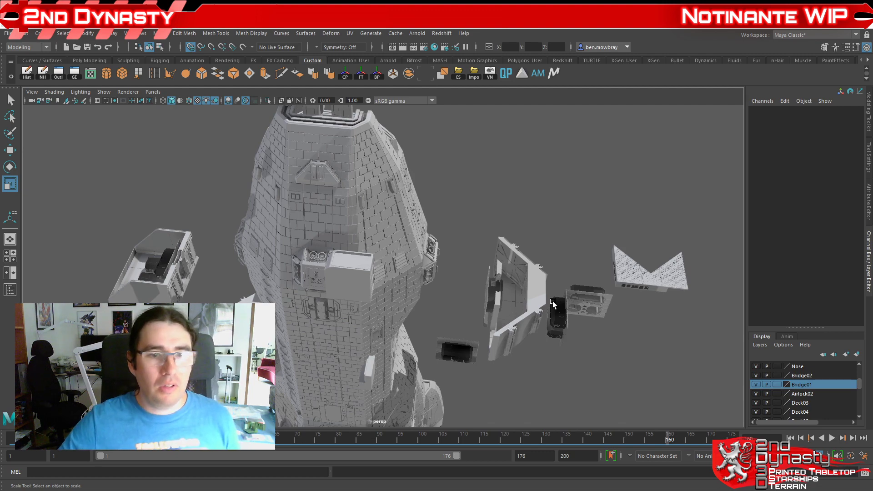
{"action": "left_click_drag", "start_coordinate": [552, 305], "coordinate": [552, 331], "text": "alt"}
{"action": "scroll", "coordinate": [519, 327], "scroll_direction": "up", "scroll_amount": 5}
{"action": "scroll", "coordinate": [525, 333], "scroll_direction": "down", "scroll_amount": 4}
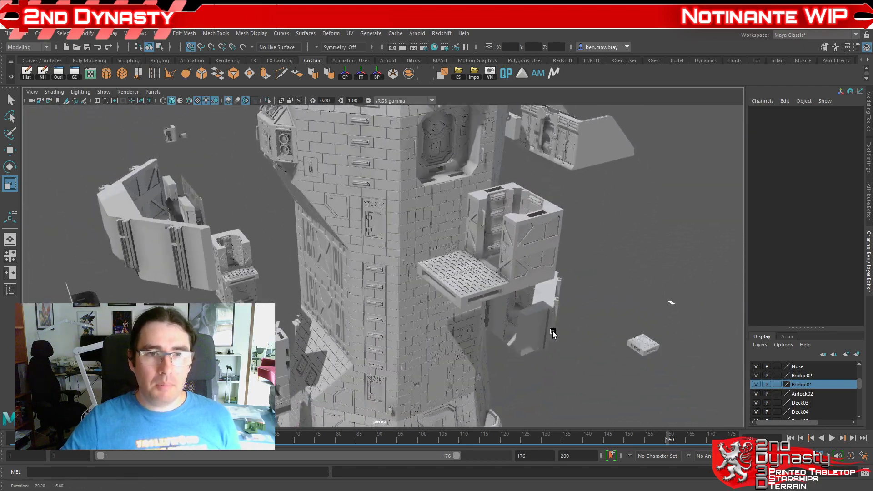
{"action": "middle_click_drag", "start_coordinate": [536, 263], "coordinate": [478, 348], "text": "alt"}
{"action": "left_click_drag", "start_coordinate": [477, 347], "coordinate": [525, 336], "text": "alt"}
{"action": "right_click_drag", "start_coordinate": [485, 345], "coordinate": [378, 316], "text": "alt"}
{"action": "middle_click_drag", "start_coordinate": [378, 316], "coordinate": [468, 318], "text": "alt"}
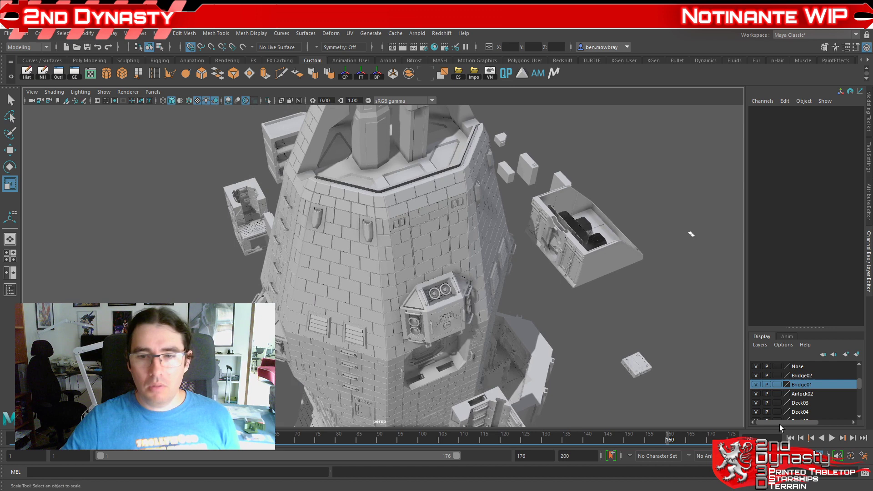
Step: Hide the Bridge02, Nose and Bridge01 layers to open up the airlock deck
{"action": "left_click", "coordinate": [756, 375]}
{"action": "left_click", "coordinate": [756, 367]}
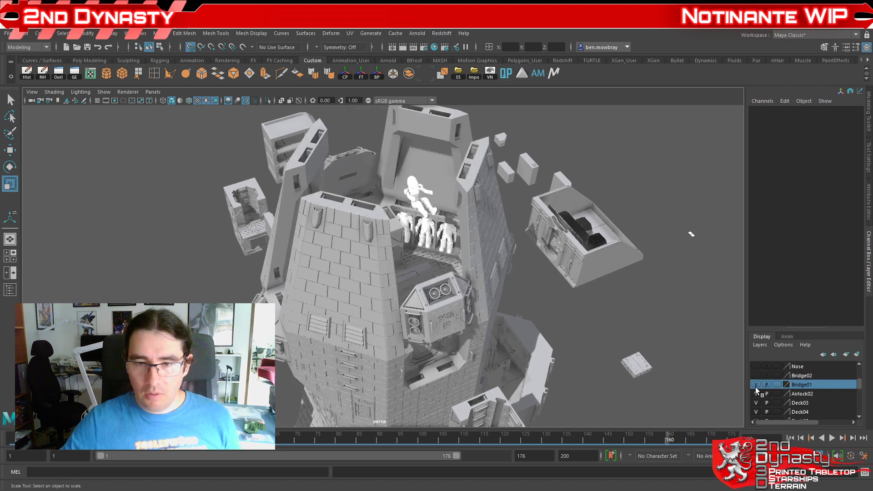
{"action": "left_click", "coordinate": [756, 384]}
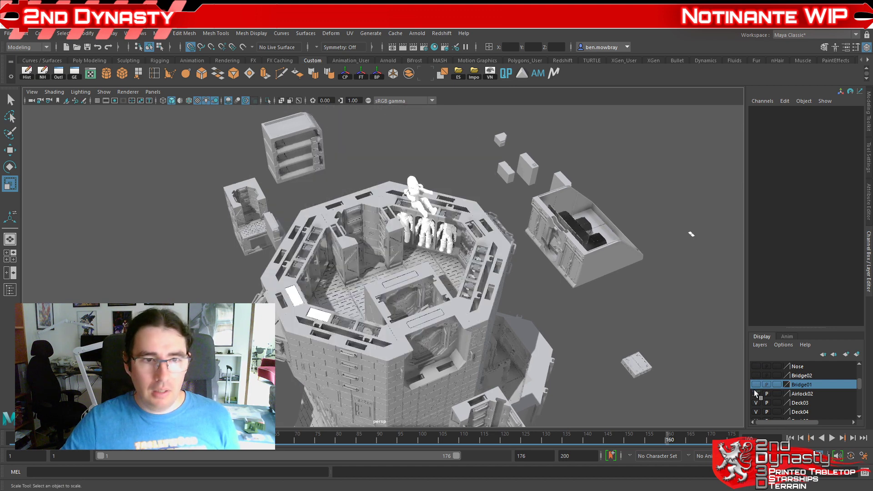
Step: Examine the interior of the airlock deck, including the spacesuit lockers, ladder alcove and slots in the wall tops
{"action": "right_click_drag", "start_coordinate": [533, 336], "coordinate": [555, 332], "text": "alt"}
{"action": "left_click_drag", "start_coordinate": [506, 323], "coordinate": [470, 187], "text": "alt"}
{"action": "middle_click_drag", "start_coordinate": [343, 142], "coordinate": [397, 317], "text": "alt"}
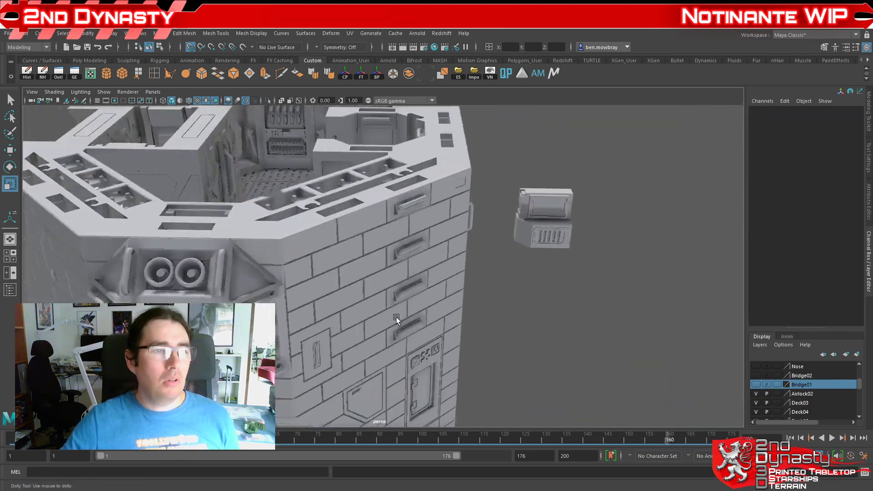
{"action": "left_click_drag", "start_coordinate": [397, 317], "coordinate": [468, 408], "text": "alt"}
{"action": "scroll", "coordinate": [446, 371], "scroll_direction": "up", "scroll_amount": 5}
{"action": "left_click_drag", "start_coordinate": [446, 371], "coordinate": [375, 303], "text": "alt"}
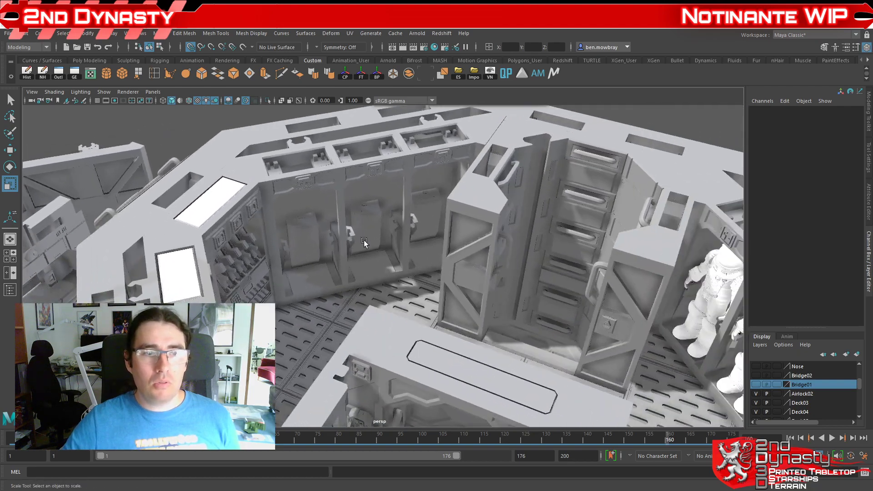
{"action": "left_click_drag", "start_coordinate": [363, 240], "coordinate": [460, 303], "text": "alt"}
{"action": "scroll", "coordinate": [434, 324], "scroll_direction": "up", "scroll_amount": 5}
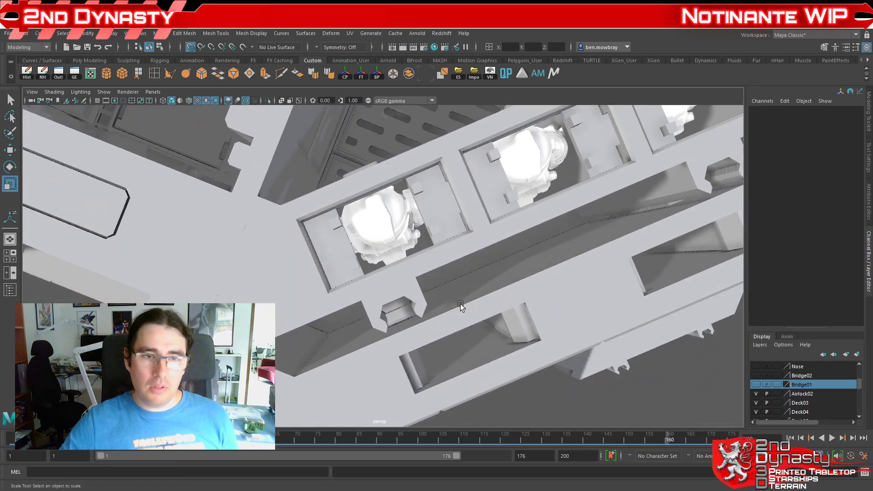
{"action": "left_click_drag", "start_coordinate": [524, 282], "coordinate": [565, 241], "text": "alt"}
{"action": "left_click_drag", "start_coordinate": [429, 174], "coordinate": [374, 297], "text": "alt"}
{"action": "scroll", "coordinate": [484, 244], "scroll_direction": "down", "scroll_amount": 8}
{"action": "scroll", "coordinate": [447, 266], "scroll_direction": "up", "scroll_amount": 6}
{"action": "scroll", "coordinate": [446, 273], "scroll_direction": "down", "scroll_amount": 4}
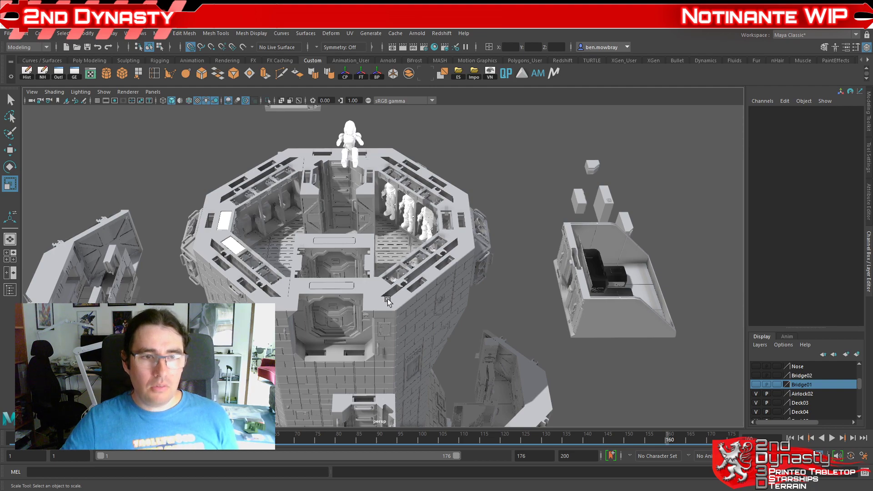
Step: Select the floor pieces between the spacesuit lockers and inspect how they fit against the surrounding walls
{"action": "left_click_drag", "start_coordinate": [387, 298], "coordinate": [516, 293], "text": "alt"}
{"action": "left_click", "coordinate": [422, 285]}
{"action": "scroll", "coordinate": [425, 286], "scroll_direction": "up", "scroll_amount": 5}
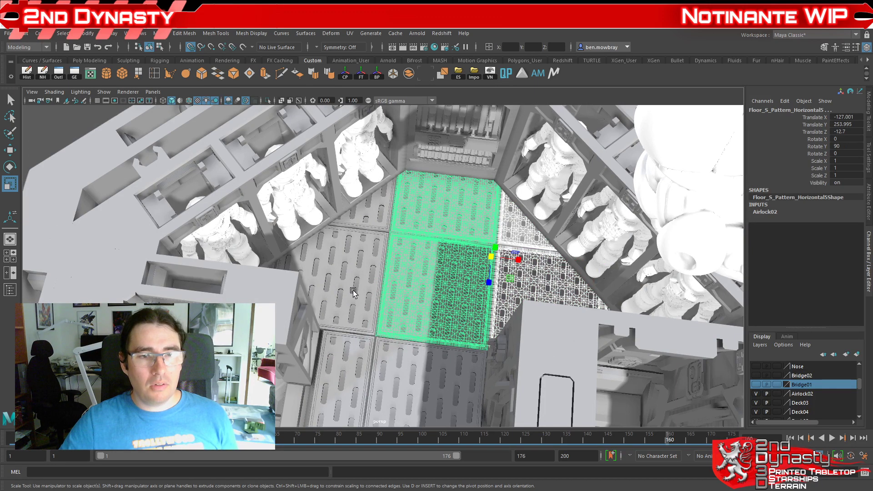
{"action": "scroll", "coordinate": [432, 250], "scroll_direction": "down", "scroll_amount": 5}
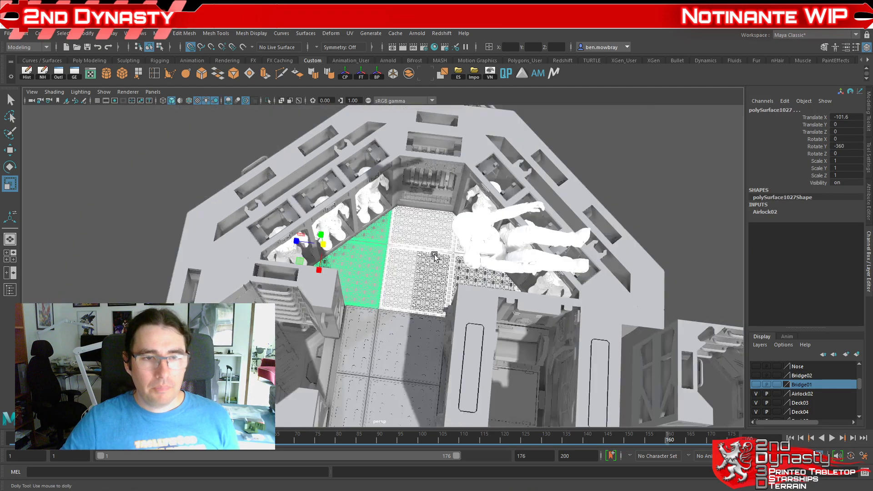
{"action": "left_click_drag", "start_coordinate": [432, 251], "coordinate": [442, 275], "text": "alt"}
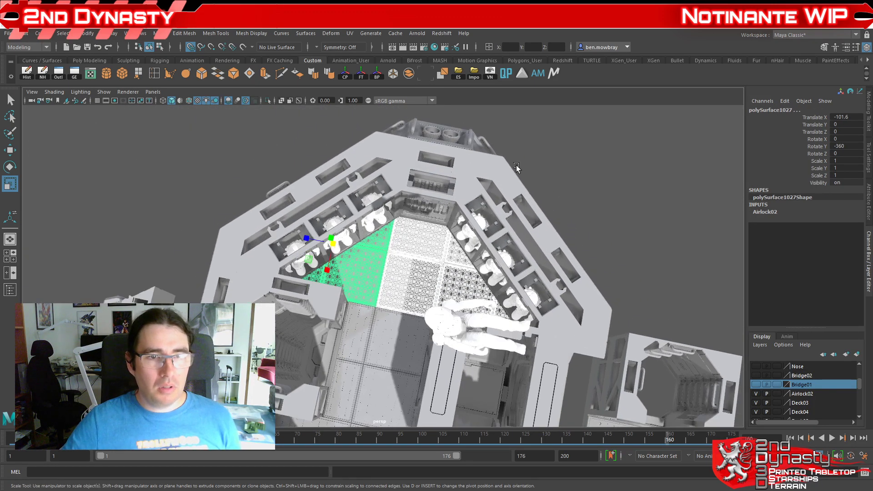
{"action": "mouse_move", "coordinate": [495, 243]}
{"action": "left_mouse_down", "text": "alt"}
{"action": "mouse_move", "coordinate": [479, 282]}
{"action": "mouse_move", "coordinate": [413, 253]}
{"action": "mouse_move", "coordinate": [376, 258]}
{"action": "mouse_move", "coordinate": [383, 275]}
{"action": "mouse_move", "coordinate": [482, 253]}
{"action": "left_mouse_up", "text": "alt"}
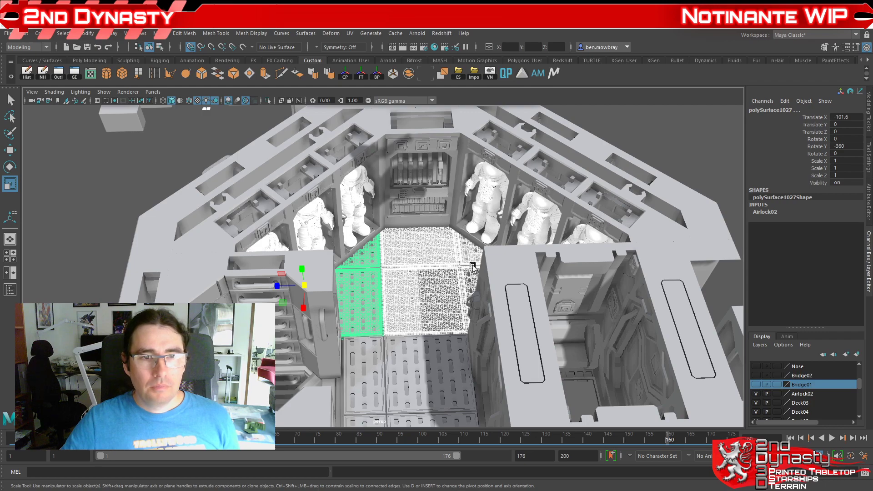
{"action": "middle_click_drag", "start_coordinate": [414, 230], "coordinate": [422, 286], "text": "alt"}
{"action": "left_click_drag", "start_coordinate": [422, 286], "coordinate": [414, 302], "text": "alt"}
{"action": "right_click_drag", "start_coordinate": [414, 302], "coordinate": [460, 306], "text": "alt"}
{"action": "left_click_drag", "start_coordinate": [461, 306], "coordinate": [512, 246], "text": "alt"}
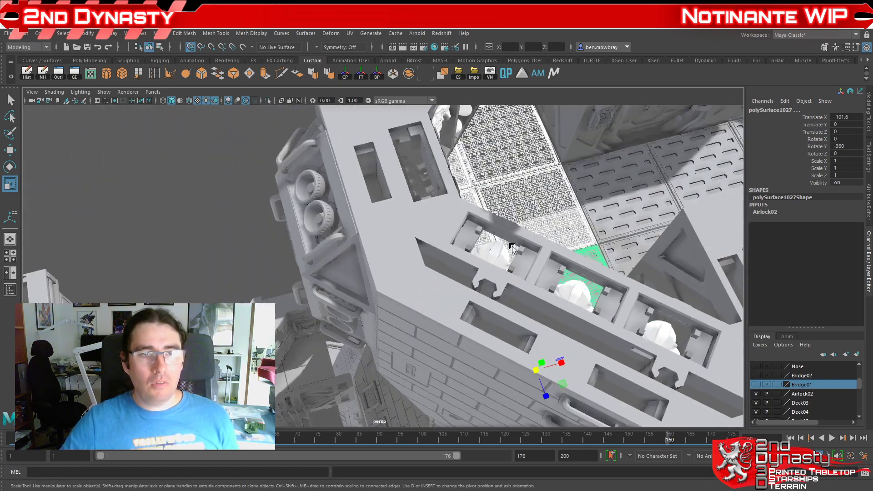
Step: Highlight the detached ladder section with its floor beside the airlock deck, and clear the selection
{"action": "left_click", "coordinate": [438, 225]}
{"action": "middle_click_drag", "start_coordinate": [438, 225], "coordinate": [419, 266], "text": "alt"}
{"action": "right_click_drag", "start_coordinate": [419, 266], "coordinate": [468, 269], "text": "alt"}
{"action": "left_click_drag", "start_coordinate": [468, 269], "coordinate": [454, 244], "text": "alt"}
{"action": "left_click", "coordinate": [585, 176]}
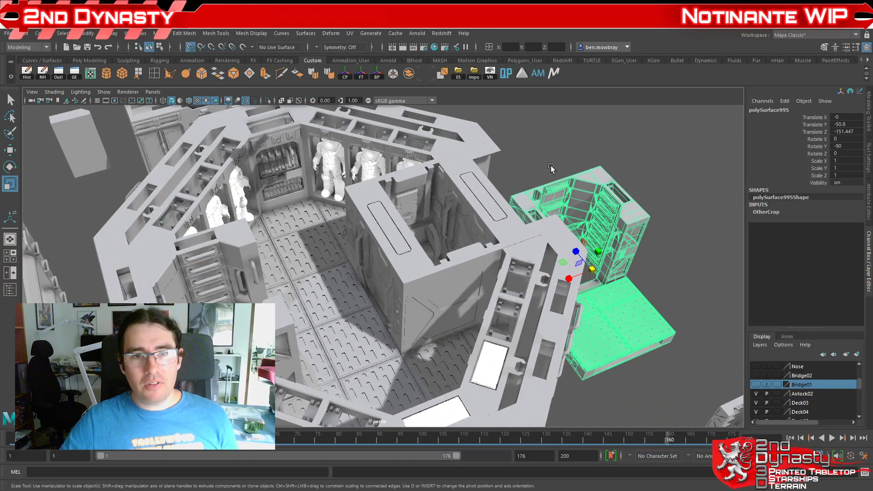
{"action": "left_click", "coordinate": [550, 166]}
Step: Examine the whole airlock deck and the central airlock chamber from above
{"action": "scroll", "coordinate": [610, 211], "scroll_direction": "down", "scroll_amount": 5}
{"action": "scroll", "coordinate": [609, 211], "scroll_direction": "up", "scroll_amount": 6}
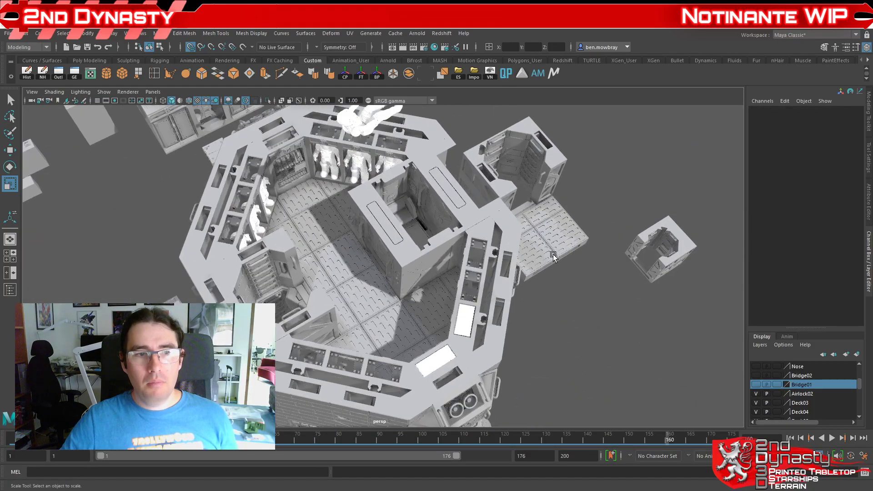
{"action": "left_click_drag", "start_coordinate": [598, 282], "coordinate": [599, 268], "text": "alt"}
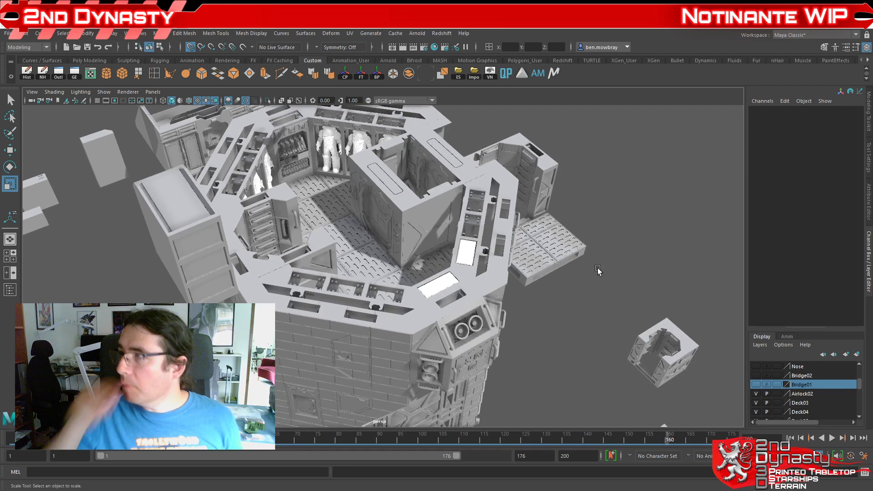
{"action": "left_click_drag", "start_coordinate": [597, 270], "coordinate": [435, 270], "text": "alt"}
{"action": "right_click_drag", "start_coordinate": [435, 268], "coordinate": [323, 296], "text": "alt"}
{"action": "left_click_drag", "start_coordinate": [323, 296], "coordinate": [476, 386], "text": "alt"}
{"action": "middle_click_drag", "start_coordinate": [475, 385], "coordinate": [363, 319], "text": "alt"}
{"action": "scroll", "coordinate": [363, 318], "scroll_direction": "up", "scroll_amount": 5}
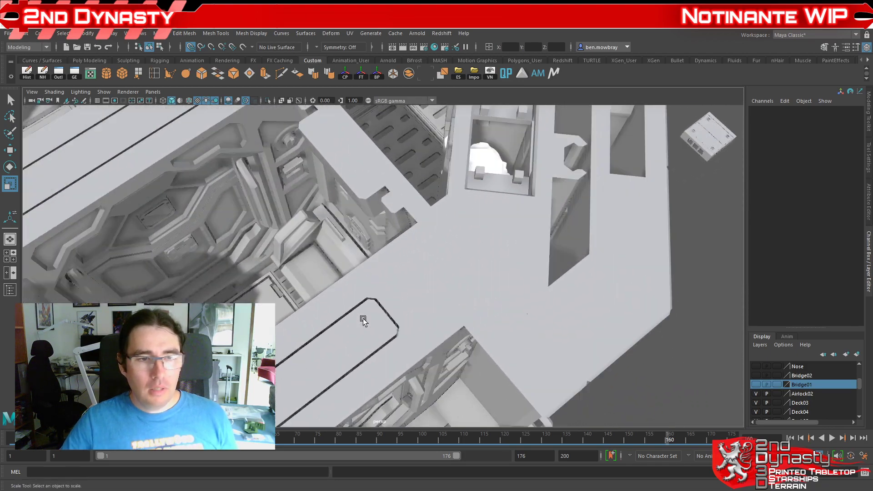
Step: Lift the airlock seats vertically out of the central chamber for inspection, and return them to their original place
{"action": "left_click_drag", "start_coordinate": [363, 318], "coordinate": [390, 139], "text": "alt"}
{"action": "left_click", "coordinate": [442, 287]}
{"action": "scroll", "coordinate": [442, 288], "scroll_direction": "down", "scroll_amount": 3}
{"action": "key", "text": "w"}
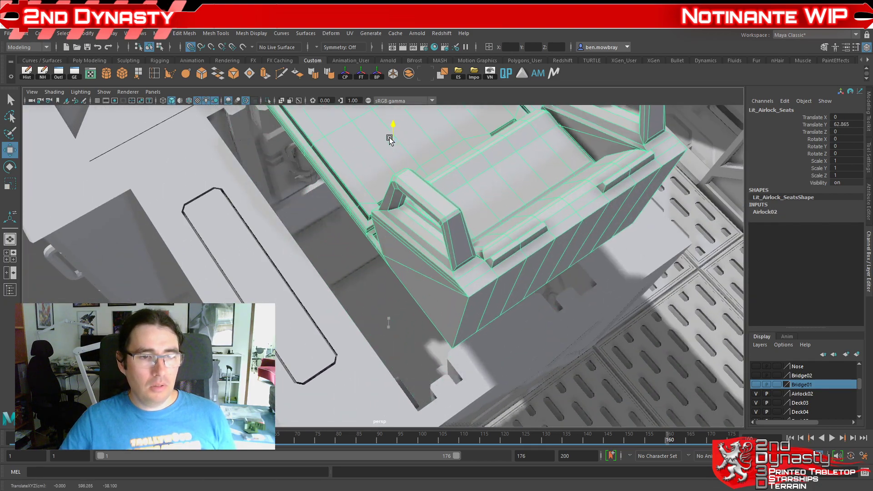
{"action": "mouse_move", "coordinate": [417, 241]}
{"action": "left_mouse_down", "text": "alt"}
{"action": "mouse_move", "coordinate": [507, 245]}
{"action": "mouse_move", "coordinate": [487, 186]}
{"action": "mouse_move", "coordinate": [435, 236]}
{"action": "mouse_move", "coordinate": [414, 245]}
{"action": "mouse_move", "coordinate": [385, 237]}
{"action": "left_mouse_up", "text": "alt"}
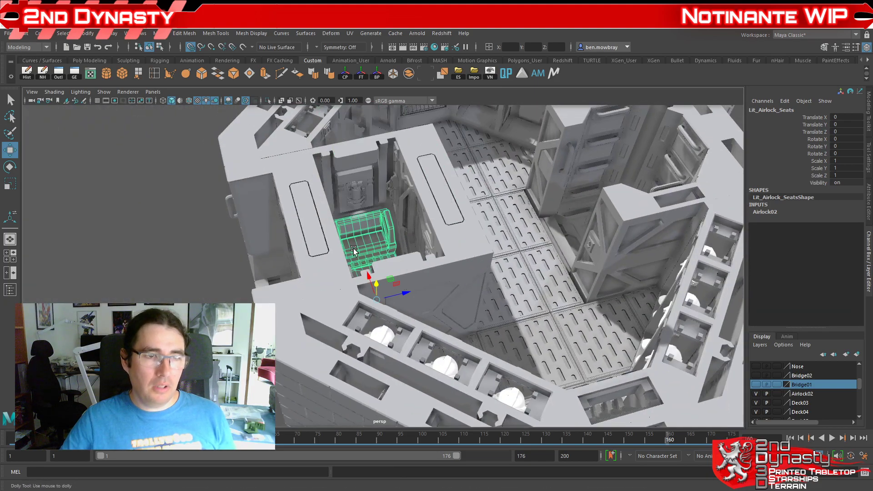
{"action": "right_click_drag", "start_coordinate": [353, 249], "coordinate": [400, 261], "text": "alt"}
{"action": "left_click", "coordinate": [227, 254]}
{"action": "left_click_drag", "start_coordinate": [400, 261], "coordinate": [397, 259], "text": "alt"}
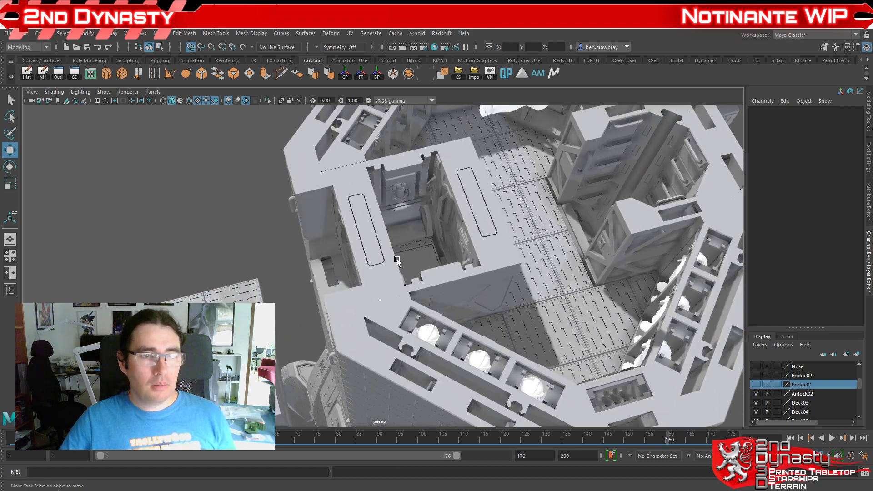
Step: Look over the rest of the airlock deck and hide the Airlock02 layer
{"action": "middle_click_drag", "start_coordinate": [397, 258], "coordinate": [344, 277], "text": "alt"}
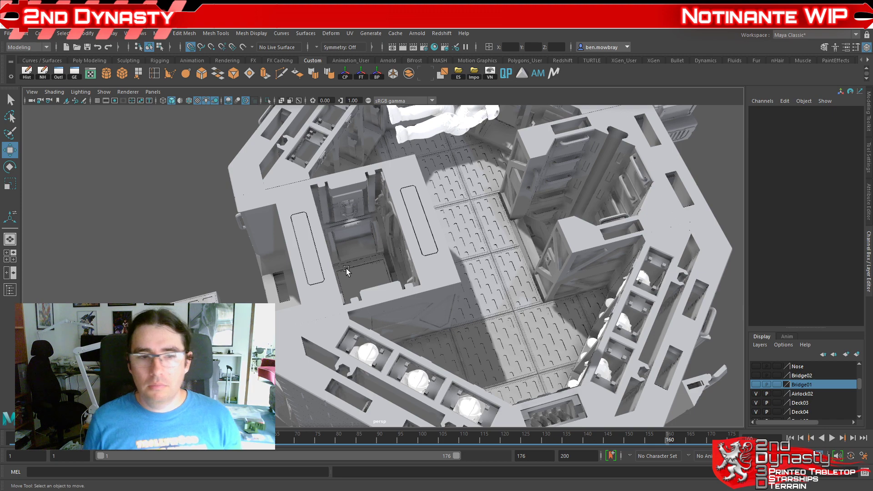
{"action": "scroll", "coordinate": [345, 267], "scroll_direction": "down", "scroll_amount": 4}
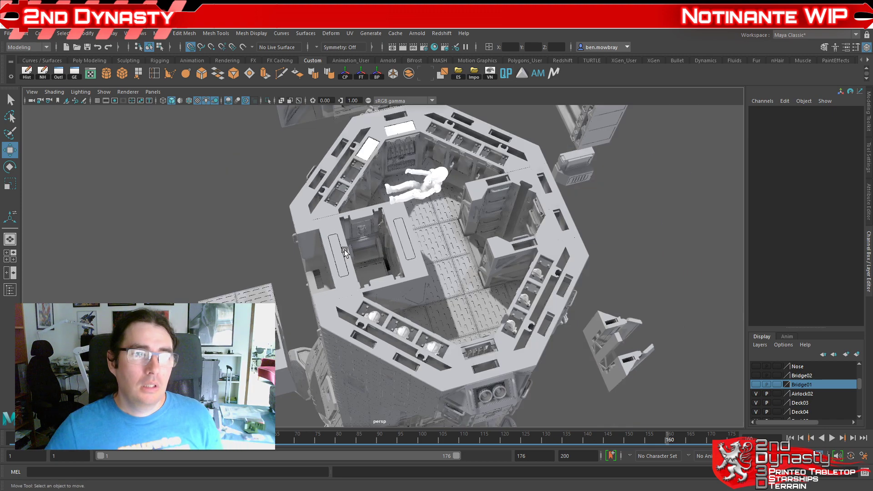
{"action": "middle_click_drag", "start_coordinate": [412, 276], "coordinate": [351, 320], "text": "alt"}
{"action": "left_click_drag", "start_coordinate": [351, 320], "coordinate": [448, 312], "text": "alt"}
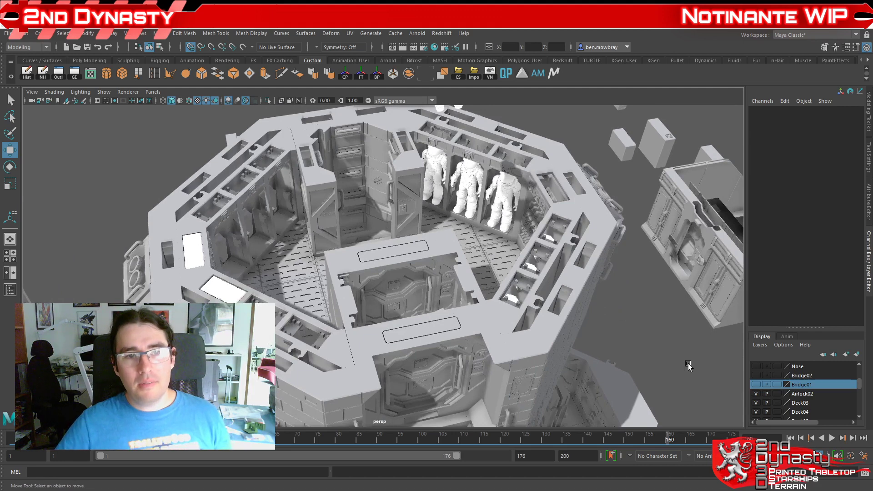
{"action": "left_click", "coordinate": [756, 394]}
Step: Select the Deck03 room walls, WC shower, ladder section and adjoining floor, and isolate them in the viewport
{"action": "left_click_drag", "start_coordinate": [478, 330], "coordinate": [327, 293], "text": "alt"}
{"action": "right_click_drag", "start_coordinate": [327, 293], "coordinate": [359, 293], "text": "alt"}
{"action": "middle_click_drag", "start_coordinate": [359, 294], "coordinate": [282, 294], "text": "alt"}
{"action": "left_click", "coordinate": [296, 186]}
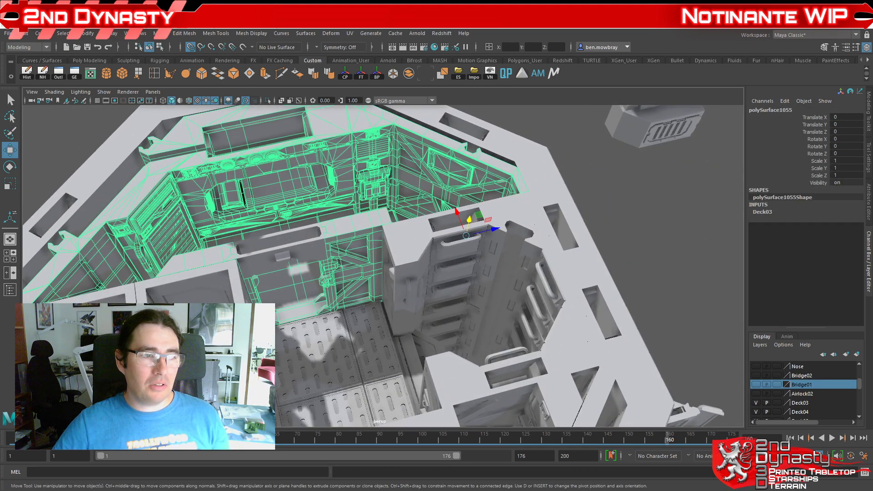
{"action": "left_click", "coordinate": [129, 291], "text": "shift"}
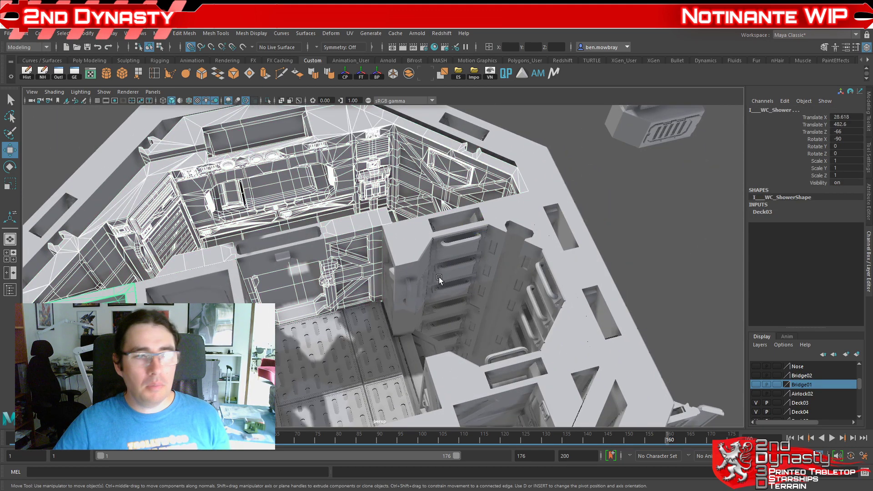
{"action": "key", "text": "ctrl+1"}
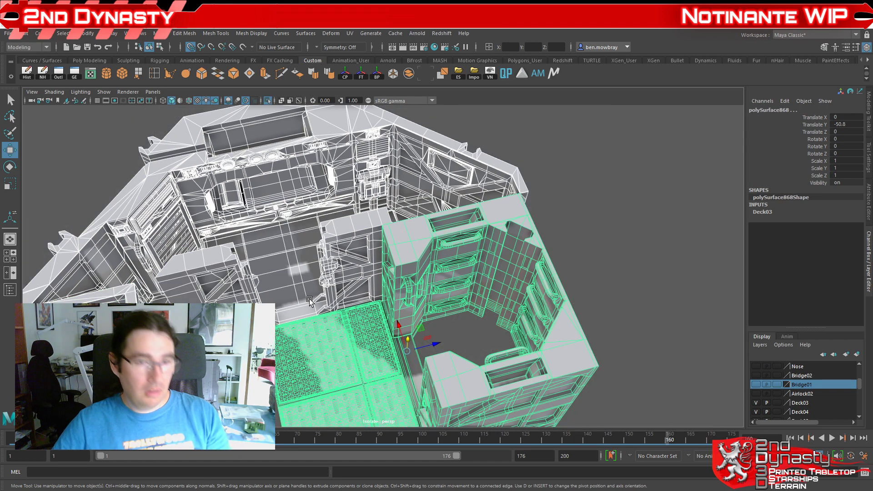
{"action": "left_click_drag", "start_coordinate": [345, 346], "coordinate": [427, 284], "text": "alt"}
{"action": "key", "text": "ctrl+z"}
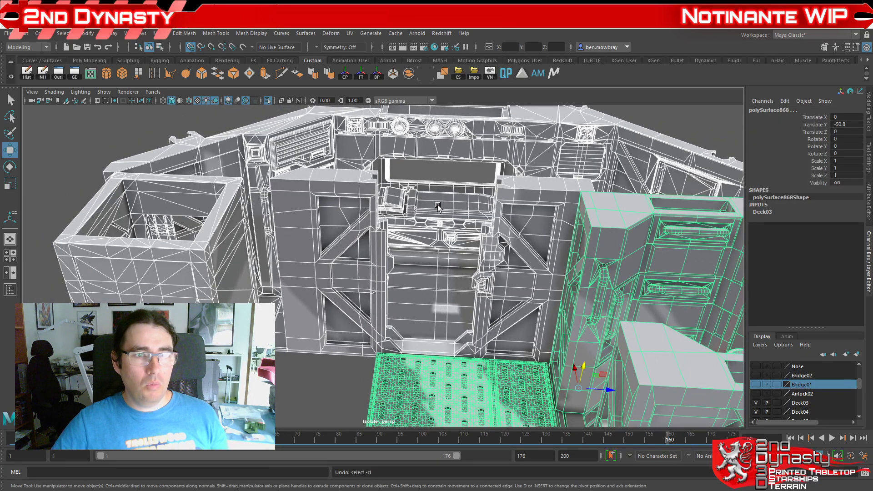
Step: Leave isolation, add the missing door section and second WC shower cubicle to the selection, and isolate the enlarged group
{"action": "key", "text": "ctrl+1"}
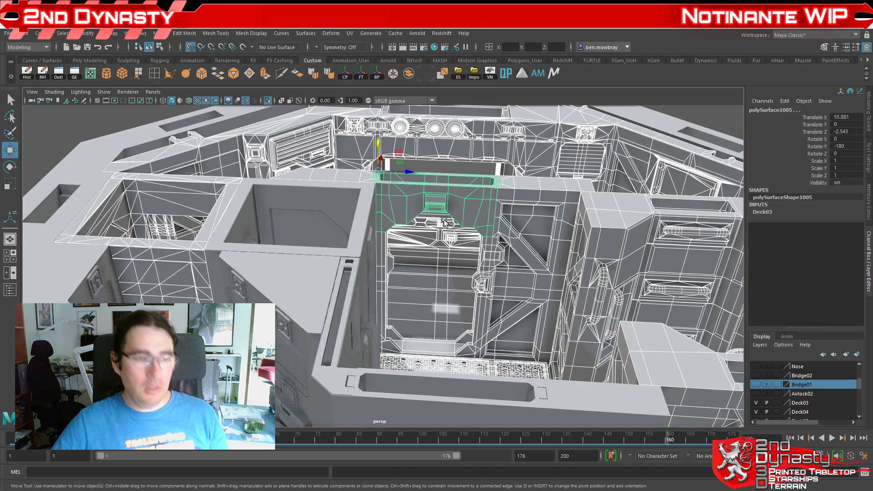
{"action": "key", "text": "ctrl+1"}
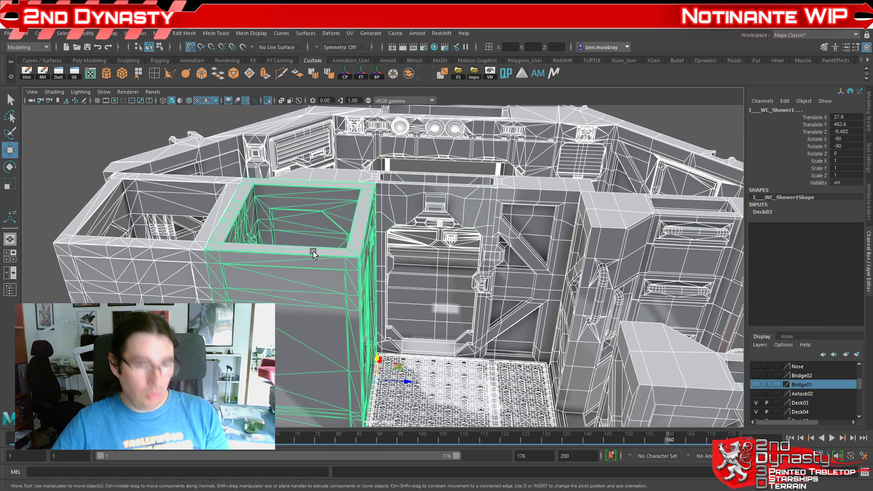
{"action": "left_click", "coordinate": [136, 132]}
Step: Examine the isolated Deck03 corridor, ladder section and both WC shower cubicles from several angles
{"action": "scroll", "coordinate": [248, 227], "scroll_direction": "down", "scroll_amount": 3}
{"action": "left_click_drag", "start_coordinate": [298, 187], "coordinate": [336, 220], "text": "alt"}
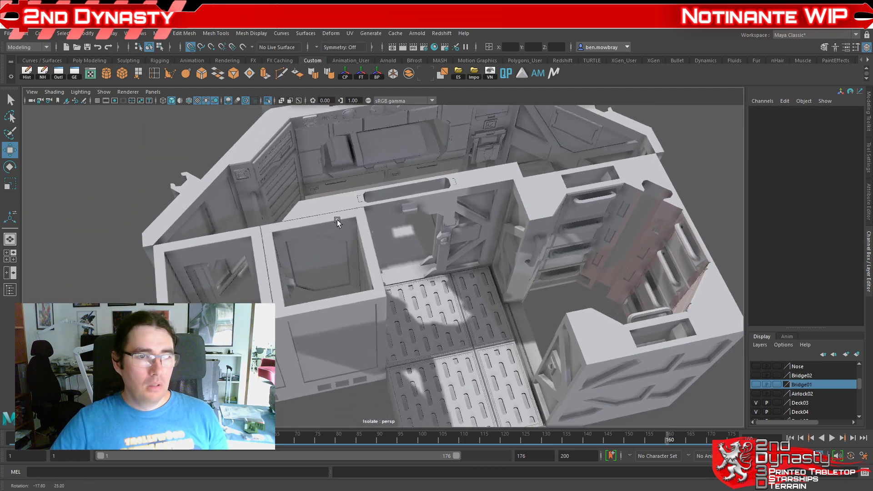
{"action": "middle_click_drag", "start_coordinate": [337, 219], "coordinate": [384, 252], "text": "alt"}
{"action": "left_click_drag", "start_coordinate": [383, 253], "coordinate": [329, 285], "text": "alt"}
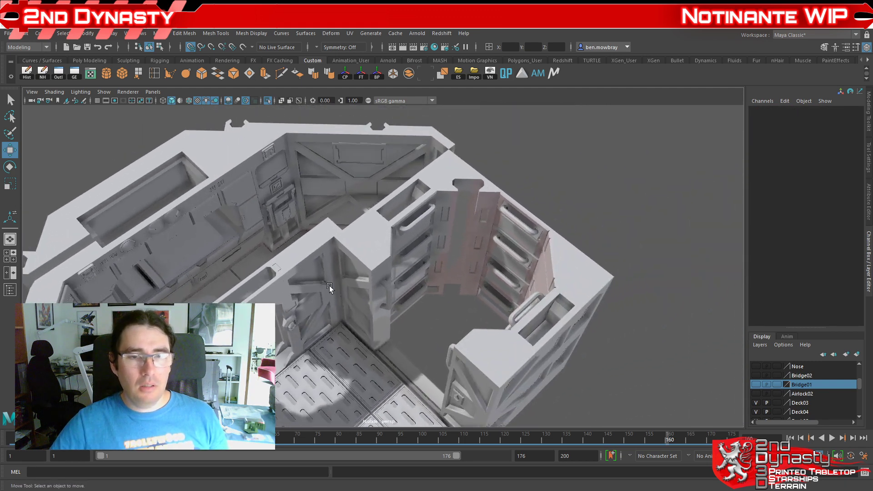
{"action": "left_click_drag", "start_coordinate": [432, 296], "coordinate": [369, 210], "text": "alt"}
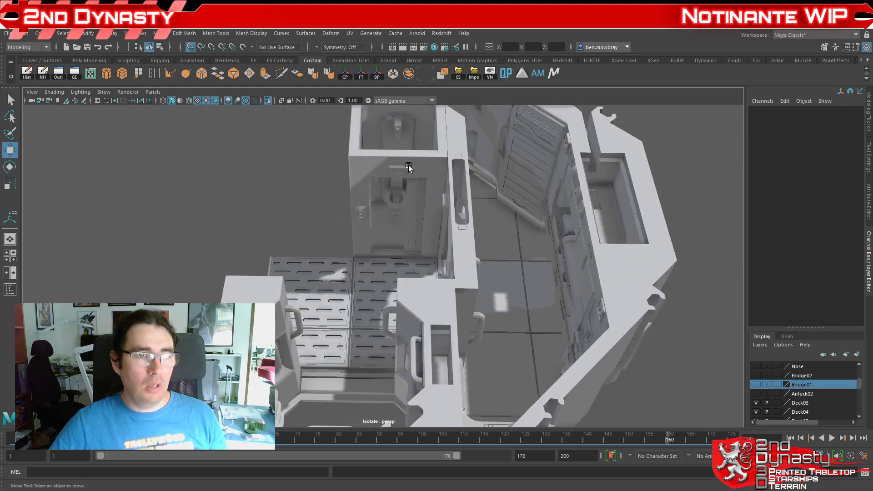
{"action": "left_click_drag", "start_coordinate": [408, 165], "coordinate": [362, 258], "text": "alt"}
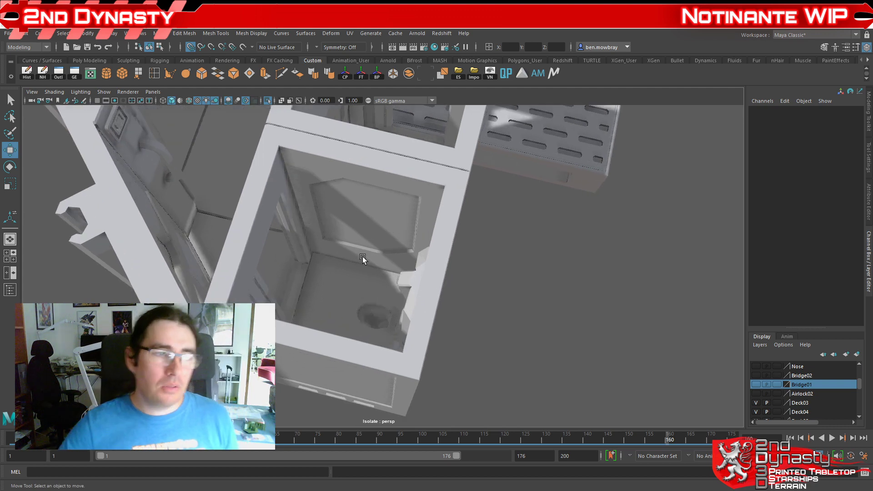
{"action": "right_click_drag", "start_coordinate": [362, 257], "coordinate": [335, 206], "text": "alt"}
{"action": "left_click_drag", "start_coordinate": [335, 207], "coordinate": [348, 303], "text": "alt"}
Step: Examine the adjoining Deck03 cabin with its bunk, wall fittings and the recess in the outer wall
{"action": "right_click_drag", "start_coordinate": [348, 302], "coordinate": [244, 296], "text": "alt"}
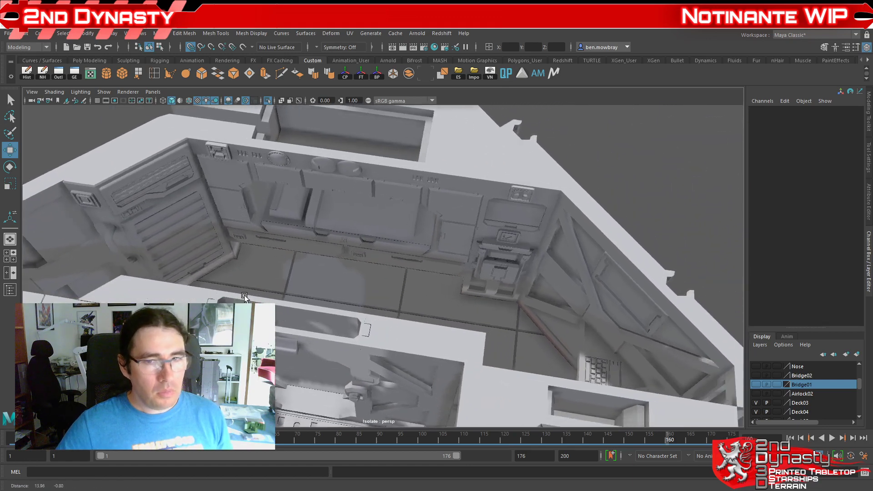
{"action": "middle_click_drag", "start_coordinate": [244, 295], "coordinate": [199, 292], "text": "alt"}
{"action": "left_click_drag", "start_coordinate": [431, 298], "coordinate": [381, 276], "text": "alt"}
{"action": "middle_click_drag", "start_coordinate": [368, 315], "coordinate": [427, 319], "text": "alt"}
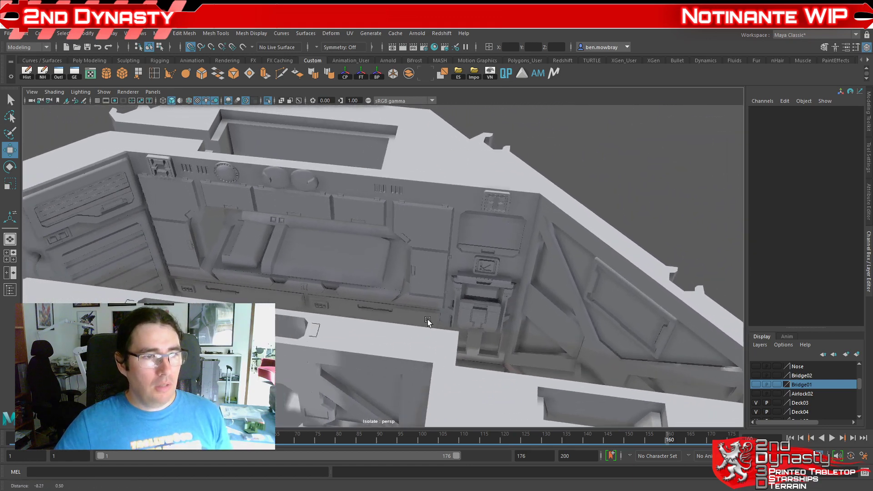
{"action": "left_click_drag", "start_coordinate": [427, 319], "coordinate": [307, 320], "text": "alt"}
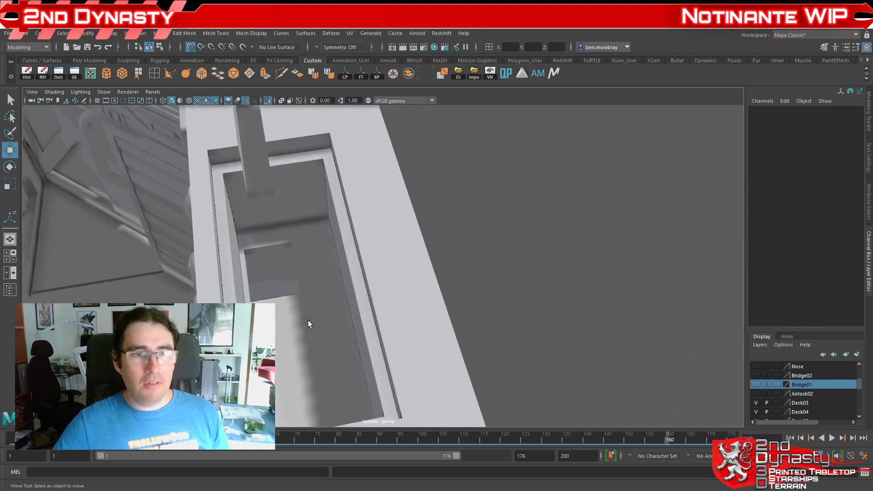
{"action": "left_click_drag", "start_coordinate": [260, 298], "coordinate": [353, 322], "text": "alt"}
{"action": "scroll", "coordinate": [207, 221], "scroll_direction": "down", "scroll_amount": 5}
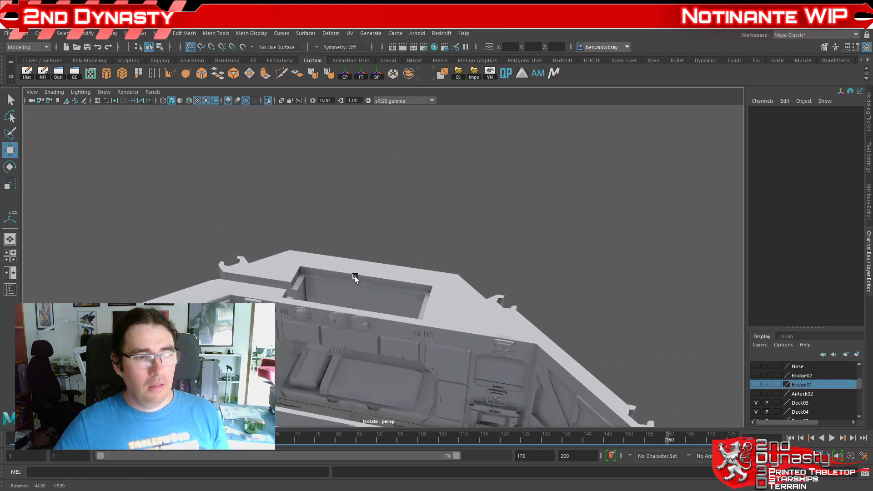
{"action": "left_click_drag", "start_coordinate": [408, 344], "coordinate": [448, 341], "text": "alt"}
{"action": "right_click_drag", "start_coordinate": [449, 341], "coordinate": [449, 293], "text": "alt"}
{"action": "mouse_move", "coordinate": [451, 295]}
{"action": "left_mouse_down", "text": "alt"}
{"action": "mouse_move", "coordinate": [459, 320]}
{"action": "mouse_move", "coordinate": [448, 290]}
{"action": "mouse_move", "coordinate": [438, 293]}
{"action": "left_mouse_up", "text": "alt"}
{"action": "right_click_drag", "start_coordinate": [459, 294], "coordinate": [453, 292], "text": "alt"}
Step: Select the folding seat's faces on the wall unit beside the bunk, move their pivot to the lower hinge, and rotate the seat down
{"action": "left_click_drag", "start_coordinate": [453, 292], "coordinate": [373, 282], "text": "alt"}
{"action": "middle_click_drag", "start_coordinate": [449, 273], "coordinate": [426, 276], "text": "alt"}
{"action": "left_click_drag", "start_coordinate": [426, 274], "coordinate": [454, 296], "text": "alt"}
{"action": "left_click", "coordinate": [386, 255]}
{"action": "right_click_drag", "start_coordinate": [459, 249], "coordinate": [457, 280]}
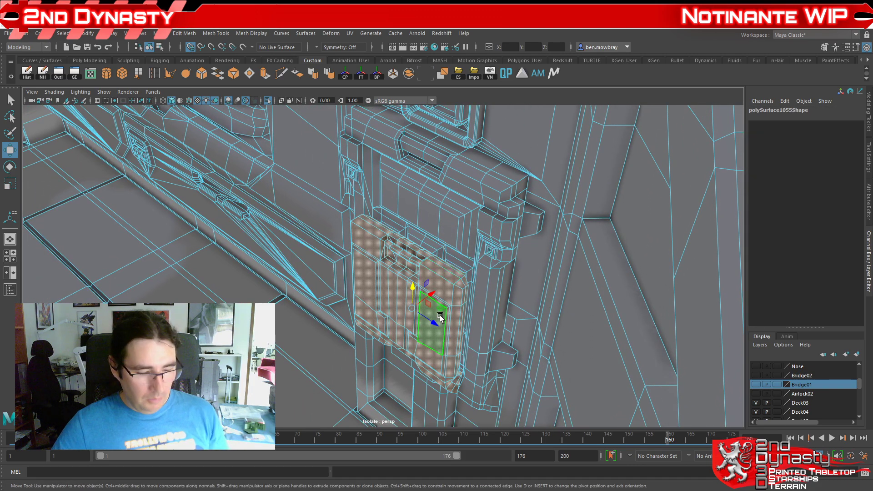
{"action": "key", "text": "d"}
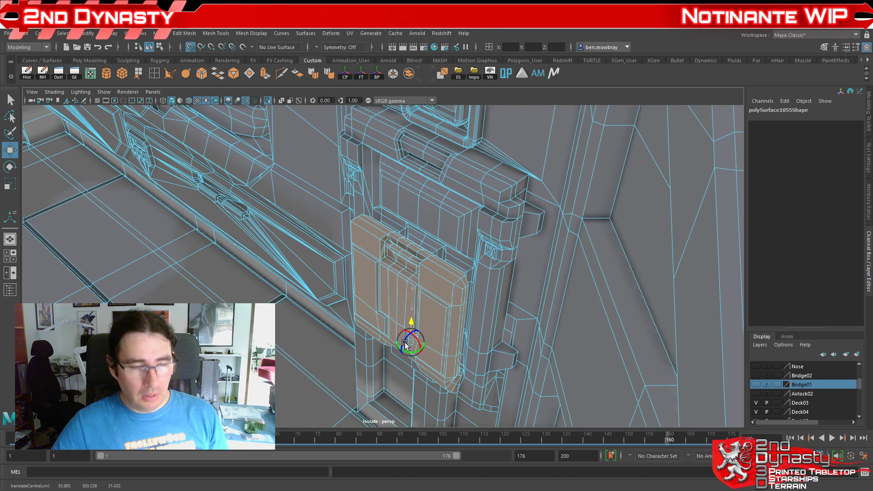
{"action": "key", "text": "d"}
{"action": "key", "text": "e"}
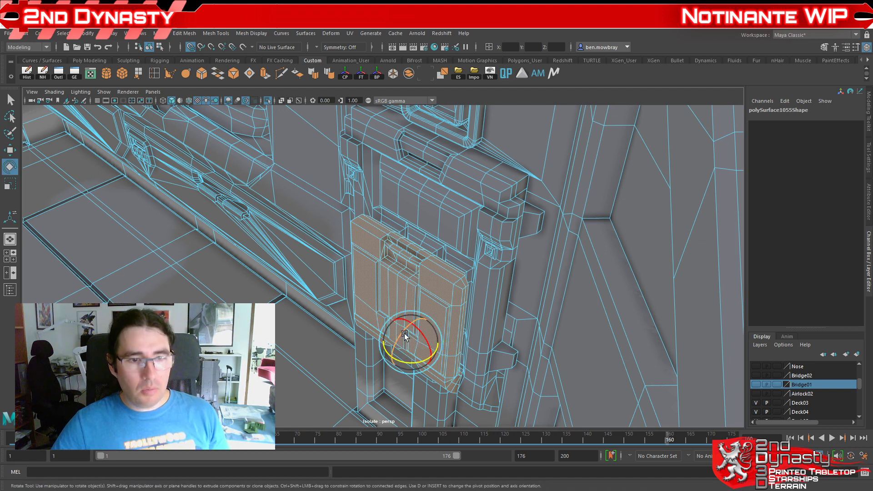
{"action": "left_click_drag", "start_coordinate": [405, 334], "coordinate": [346, 373]}
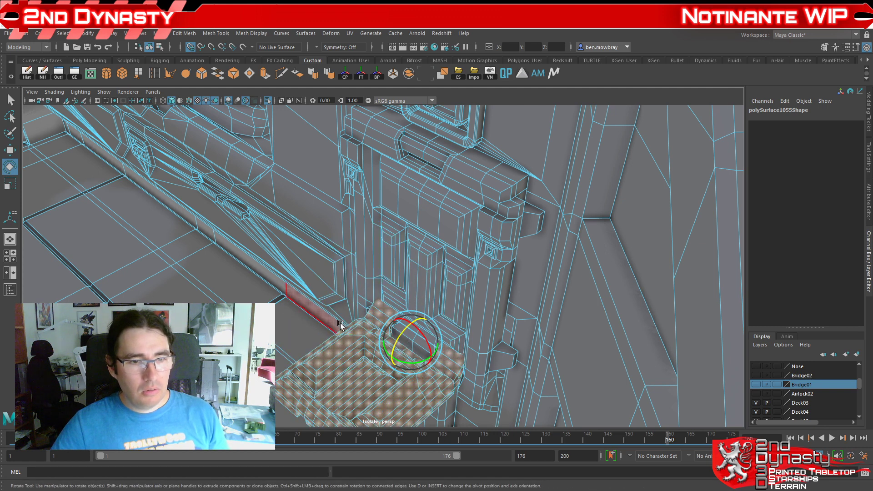
{"action": "right_click_drag", "start_coordinate": [340, 326], "coordinate": [386, 236]}
{"action": "left_click_drag", "start_coordinate": [386, 236], "coordinate": [352, 304], "text": "alt"}
{"action": "left_click", "coordinate": [540, 234]}
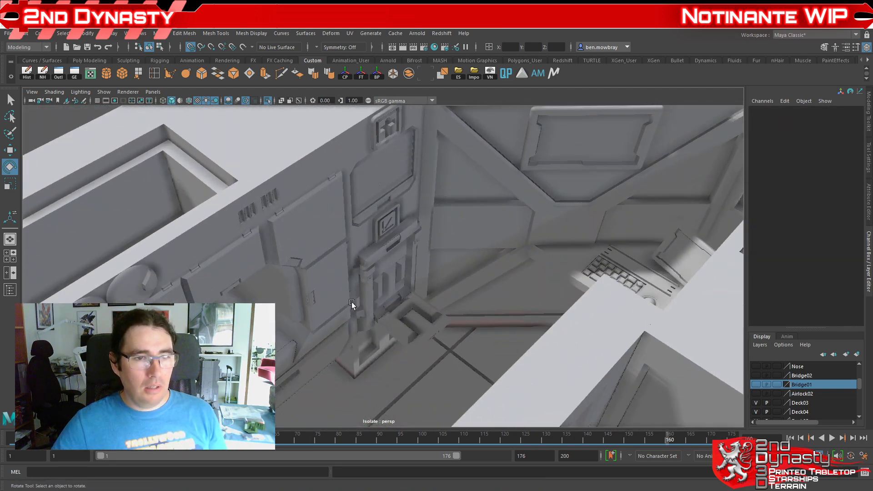
Step: Examine the cabin's wall controls, corner desk with keyboard and monitor, bunk alcove and overhead lockers up close
{"action": "left_click_drag", "start_coordinate": [542, 268], "coordinate": [390, 313], "text": "alt"}
{"action": "left_click_drag", "start_coordinate": [325, 242], "coordinate": [346, 215], "text": "alt"}
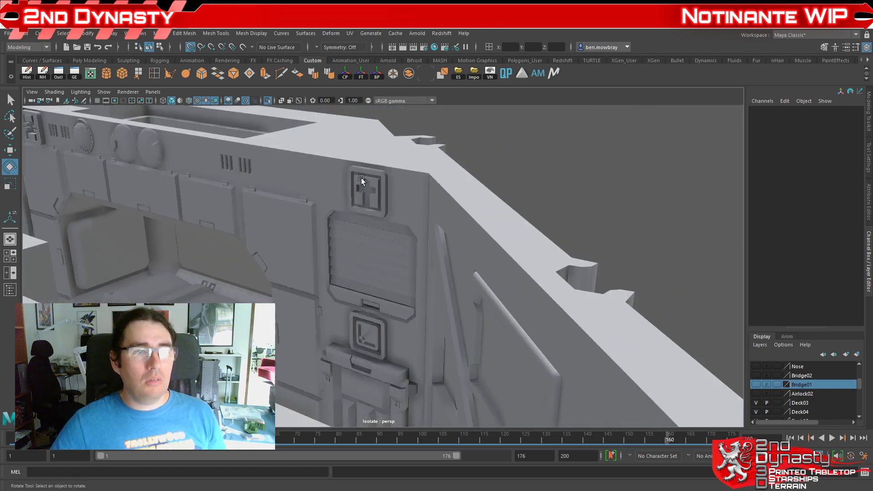
{"action": "left_click_drag", "start_coordinate": [361, 178], "coordinate": [448, 323], "text": "alt"}
{"action": "right_click_drag", "start_coordinate": [448, 324], "coordinate": [462, 256], "text": "alt"}
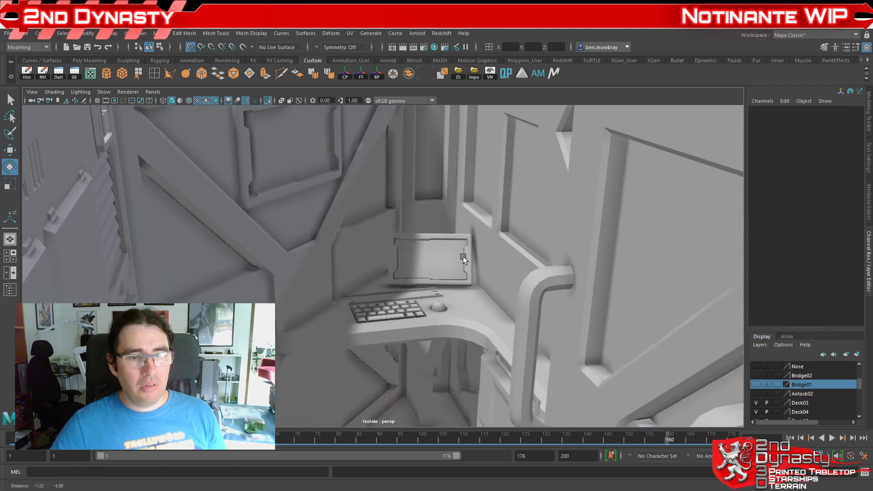
{"action": "left_click_drag", "start_coordinate": [463, 256], "coordinate": [403, 279], "text": "alt"}
{"action": "middle_click_drag", "start_coordinate": [403, 279], "coordinate": [459, 313], "text": "alt"}
{"action": "right_click_drag", "start_coordinate": [460, 314], "coordinate": [489, 329], "text": "alt"}
{"action": "left_click_drag", "start_coordinate": [489, 329], "coordinate": [414, 302], "text": "alt"}
{"action": "middle_click_drag", "start_coordinate": [414, 302], "coordinate": [426, 286], "text": "alt"}
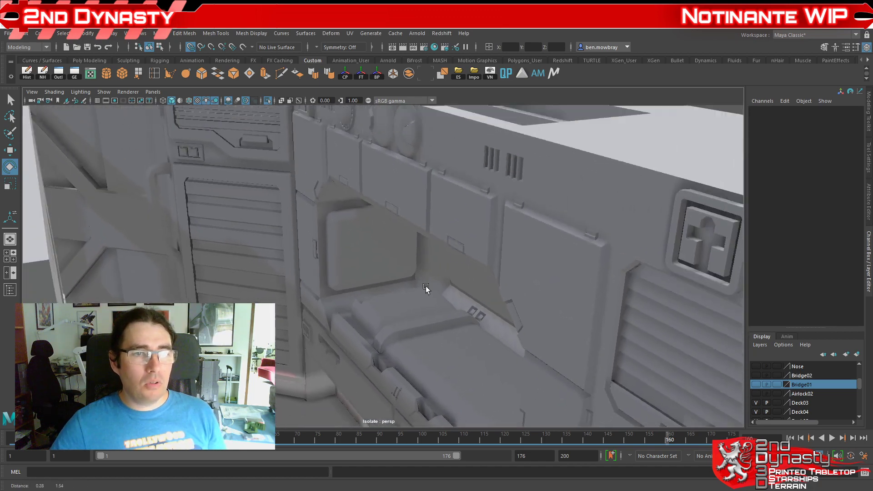
{"action": "left_click_drag", "start_coordinate": [426, 286], "coordinate": [501, 347], "text": "alt"}
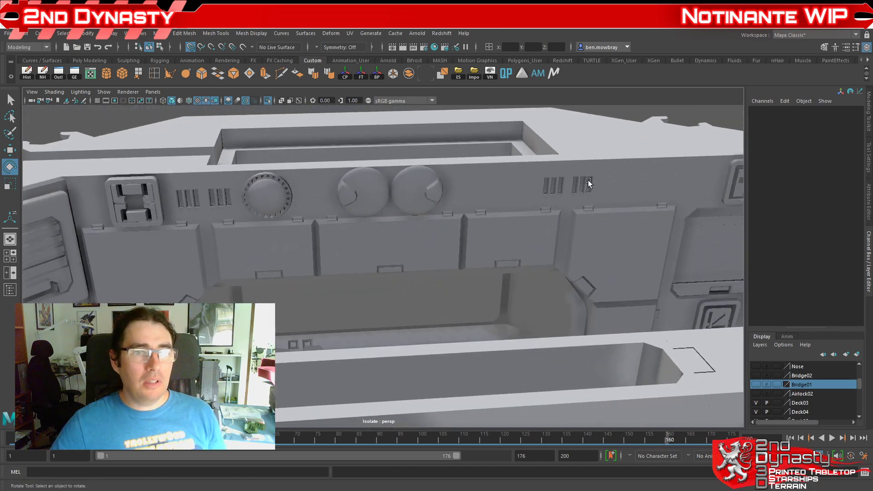
{"action": "left_click_drag", "start_coordinate": [588, 180], "coordinate": [533, 288], "text": "alt"}
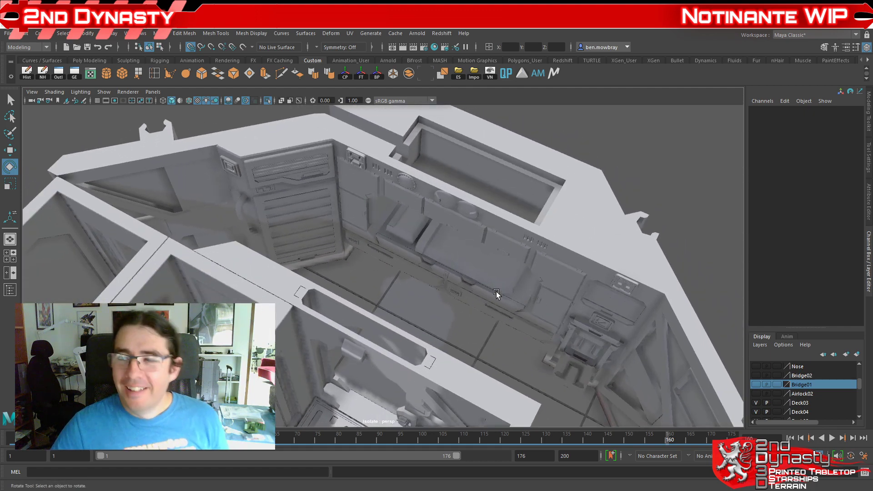
{"action": "left_click_drag", "start_coordinate": [522, 255], "coordinate": [562, 326], "text": "alt"}
Step: Select all the isolated pieces, add the opposite half of Deck03, and isolate the complete deck interior
{"action": "middle_click_drag", "start_coordinate": [562, 325], "coordinate": [383, 289], "text": "alt"}
{"action": "right_click_drag", "start_coordinate": [382, 289], "coordinate": [336, 272], "text": "alt"}
{"action": "left_click_drag", "start_coordinate": [315, 281], "coordinate": [316, 281]}
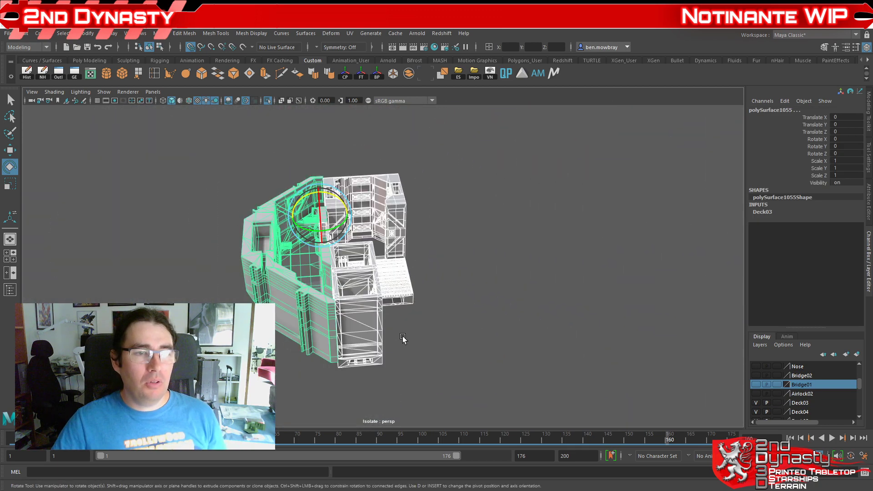
{"action": "key", "text": "ctrl+1"}
{"action": "left_click", "coordinate": [454, 251]}
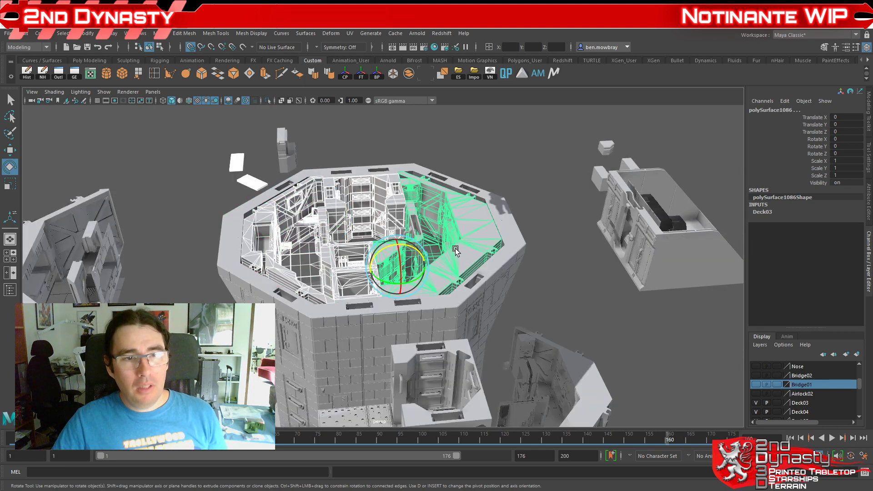
{"action": "key", "text": "ctrl+1"}
{"action": "right_click_drag", "start_coordinate": [455, 280], "coordinate": [581, 320], "text": "alt"}
{"action": "left_click", "coordinate": [634, 319]}
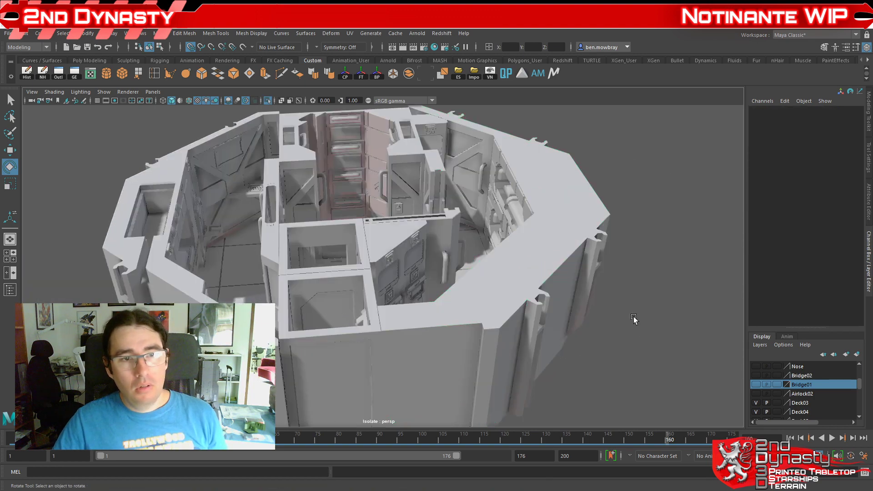
Step: Examine the complete Deck03 interior, including the opposite cabin's folding seats, corridor doors and WC shower cubicles
{"action": "middle_click_drag", "start_coordinate": [634, 319], "coordinate": [468, 337], "text": "alt"}
{"action": "left_click_drag", "start_coordinate": [467, 336], "coordinate": [345, 345], "text": "alt"}
{"action": "middle_click_drag", "start_coordinate": [345, 344], "coordinate": [458, 350], "text": "alt"}
{"action": "right_click_drag", "start_coordinate": [459, 350], "coordinate": [473, 377], "text": "alt"}
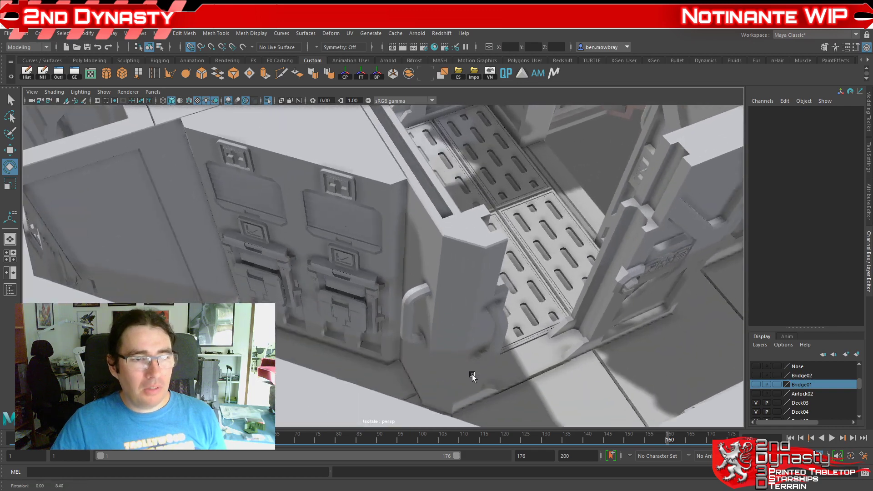
{"action": "left_click_drag", "start_coordinate": [473, 377], "coordinate": [409, 345], "text": "alt"}
{"action": "left_click_drag", "start_coordinate": [449, 255], "coordinate": [453, 219], "text": "alt"}
{"action": "left_click_drag", "start_coordinate": [394, 306], "coordinate": [263, 206], "text": "alt"}
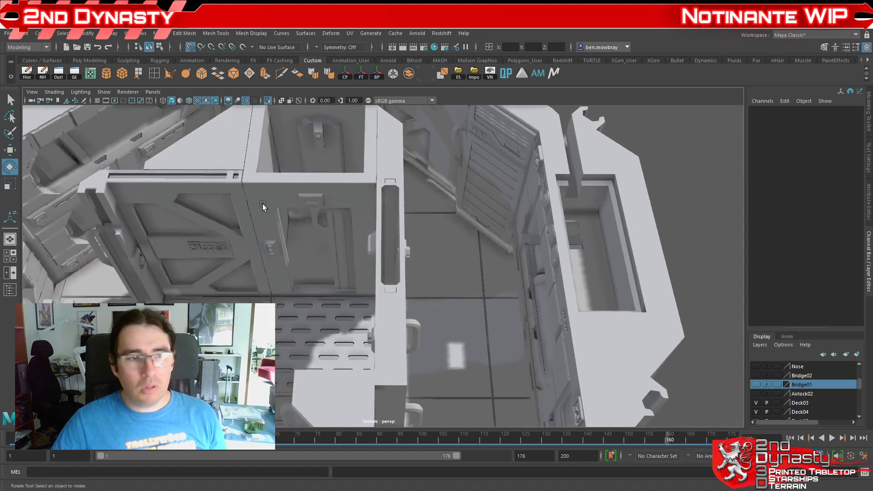
{"action": "scroll", "coordinate": [303, 260], "scroll_direction": "down", "scroll_amount": 5}
{"action": "left_click_drag", "start_coordinate": [320, 284], "coordinate": [370, 311], "text": "alt"}
{"action": "scroll", "coordinate": [405, 303], "scroll_direction": "up", "scroll_amount": 6}
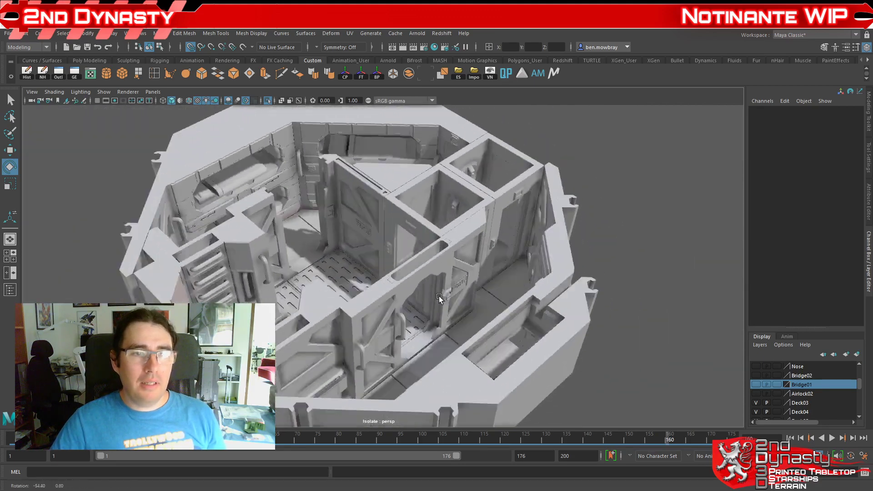
{"action": "left_click_drag", "start_coordinate": [438, 296], "coordinate": [522, 305], "text": "alt"}
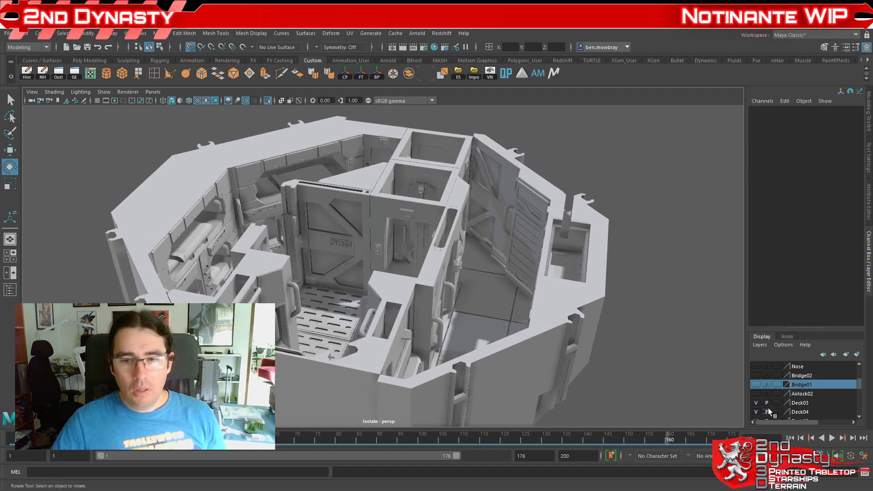
Step: Leave isolation to show the full ship model again, and hide the Deck03 layer
{"action": "scroll", "coordinate": [425, 328], "scroll_direction": "down", "scroll_amount": 4}
{"action": "key", "text": "ctrl+1"}
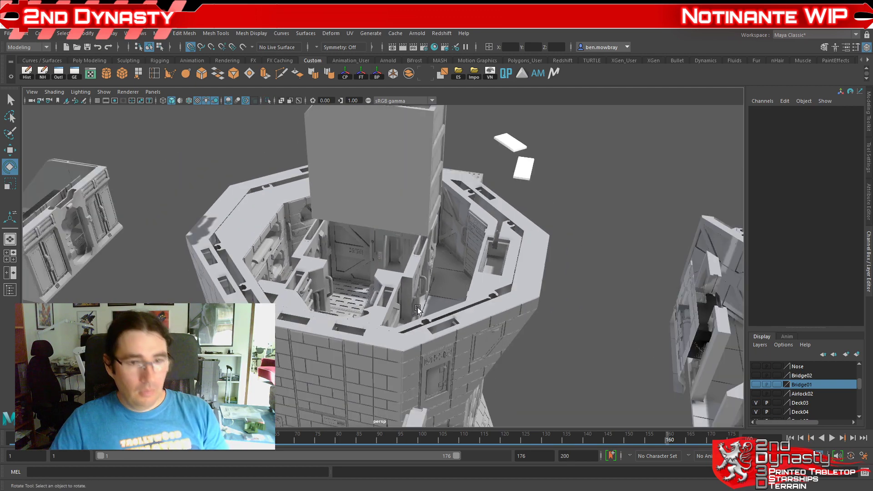
{"action": "scroll", "coordinate": [422, 323], "scroll_direction": "down", "scroll_amount": 5}
{"action": "left_click_drag", "start_coordinate": [427, 316], "coordinate": [437, 353], "text": "alt"}
{"action": "middle_click_drag", "start_coordinate": [437, 353], "coordinate": [415, 261], "text": "alt"}
{"action": "scroll", "coordinate": [415, 261], "scroll_direction": "up", "scroll_amount": 2}
{"action": "scroll", "coordinate": [415, 269], "scroll_direction": "up", "scroll_amount": 5}
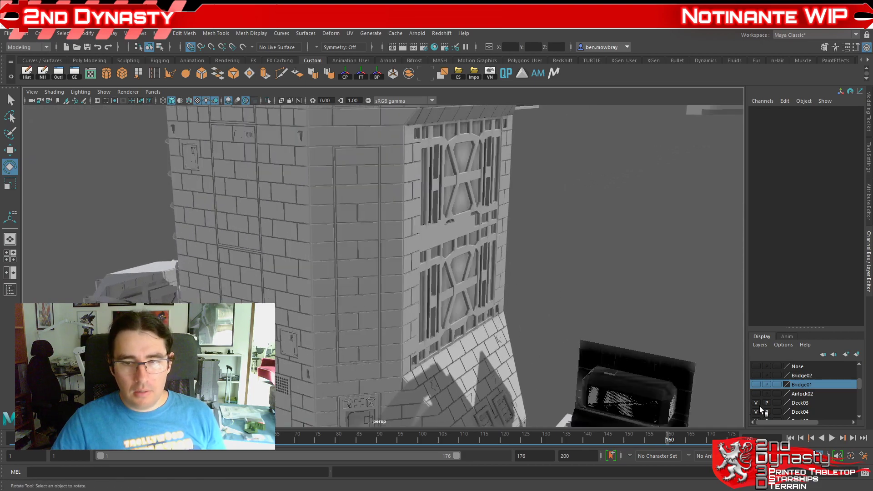
{"action": "left_click", "coordinate": [755, 403]}
Step: Examine the open Deck04 interior with its tiled floor and ladder section, and the hull and parts below it
{"action": "scroll", "coordinate": [415, 254], "scroll_direction": "down", "scroll_amount": 5}
{"action": "middle_click_drag", "start_coordinate": [414, 254], "coordinate": [448, 274], "text": "alt"}
{"action": "scroll", "coordinate": [450, 274], "scroll_direction": "up", "scroll_amount": 3}
{"action": "left_click_drag", "start_coordinate": [451, 274], "coordinate": [331, 318], "text": "alt"}
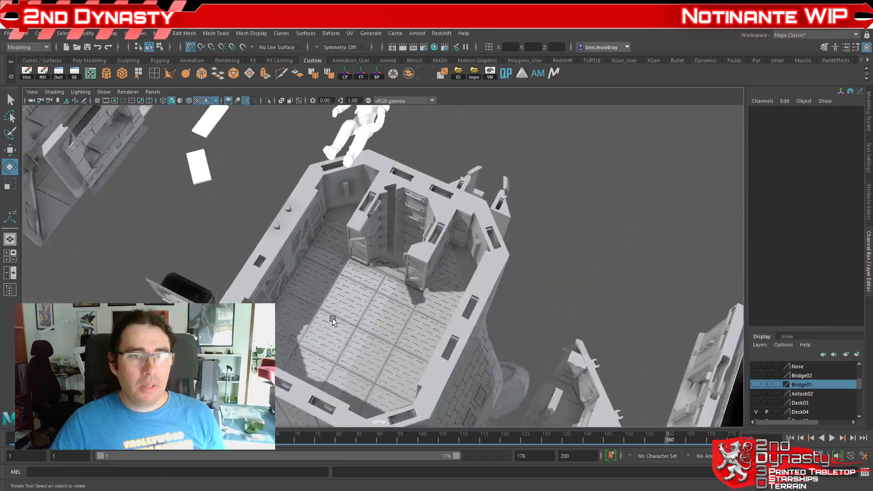
{"action": "scroll", "coordinate": [394, 321], "scroll_direction": "up", "scroll_amount": 5}
{"action": "scroll", "coordinate": [376, 315], "scroll_direction": "down", "scroll_amount": 2}
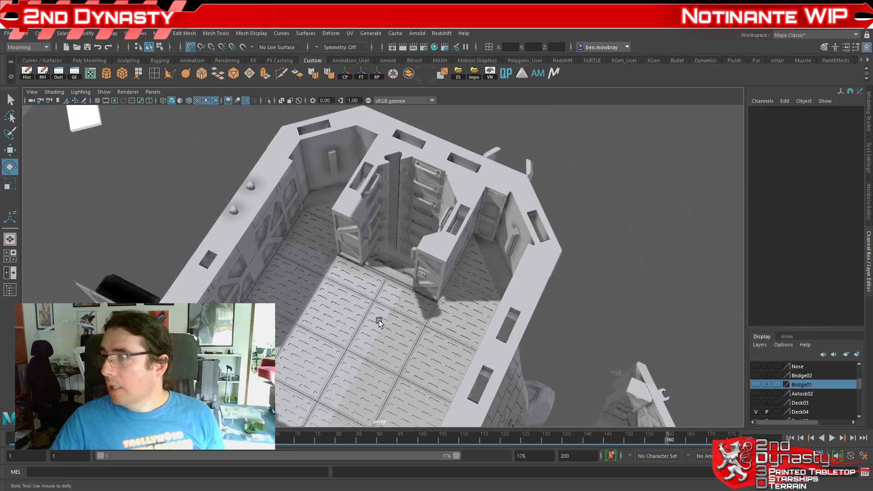
{"action": "middle_click_drag", "start_coordinate": [378, 320], "coordinate": [367, 241], "text": "alt"}
{"action": "scroll", "coordinate": [366, 241], "scroll_direction": "down", "scroll_amount": 1}
{"action": "left_click_drag", "start_coordinate": [355, 287], "coordinate": [316, 239], "text": "alt"}
{"action": "middle_click_drag", "start_coordinate": [316, 239], "coordinate": [332, 293], "text": "alt"}
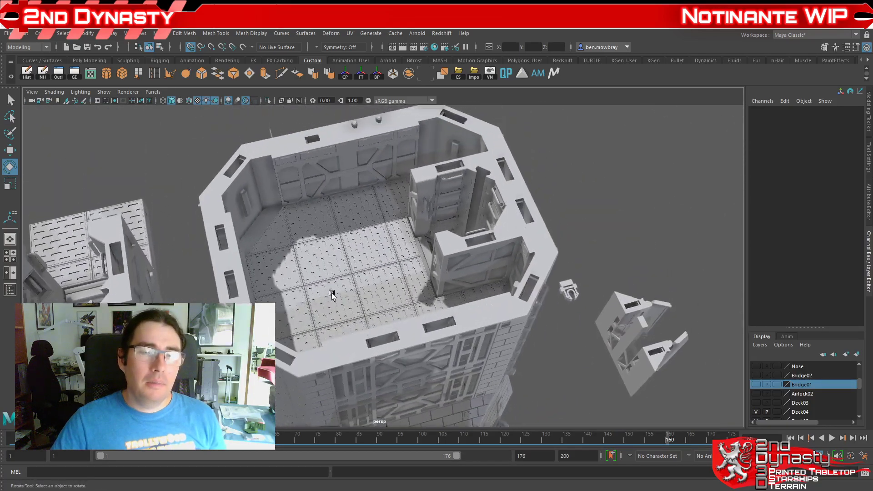
{"action": "scroll", "coordinate": [334, 305], "scroll_direction": "up", "scroll_amount": 3}
{"action": "left_click_drag", "start_coordinate": [335, 312], "coordinate": [312, 297], "text": "alt"}
{"action": "scroll", "coordinate": [345, 310], "scroll_direction": "up", "scroll_amount": 4}
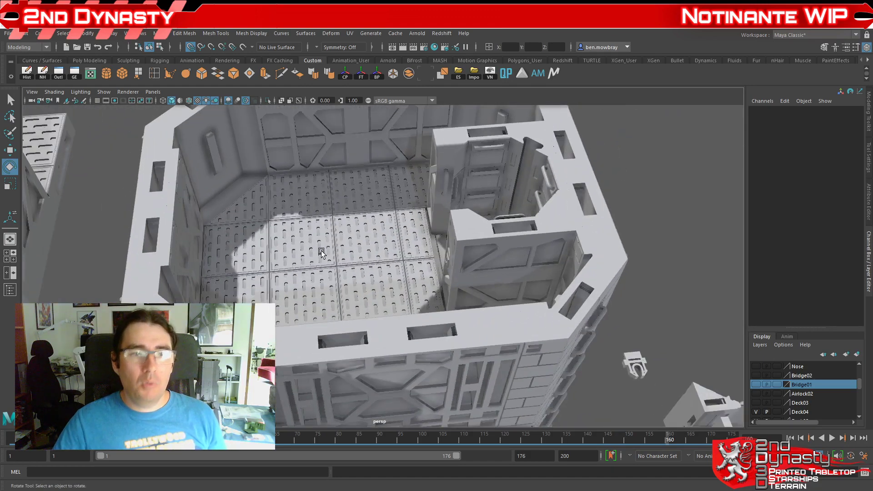
{"action": "scroll", "coordinate": [462, 330], "scroll_direction": "down", "scroll_amount": 4}
{"action": "middle_click_drag", "start_coordinate": [419, 350], "coordinate": [444, 179], "text": "alt"}
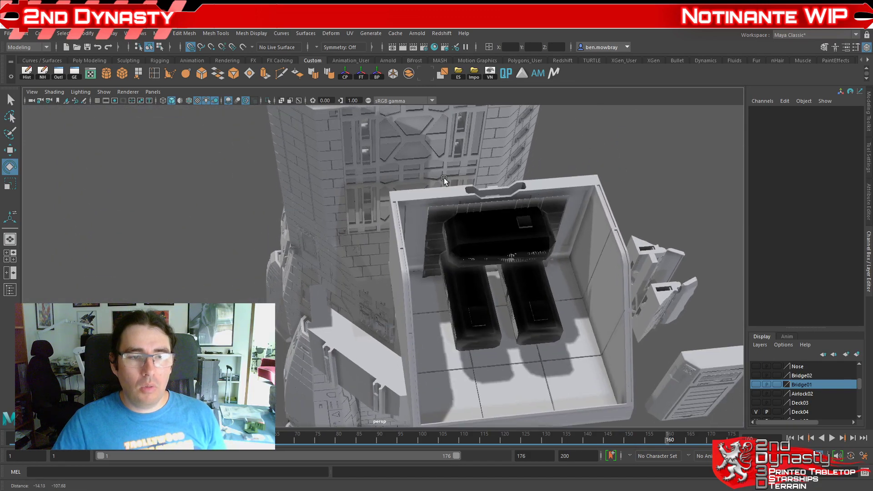
{"action": "left_click_drag", "start_coordinate": [450, 196], "coordinate": [493, 189], "text": "alt"}
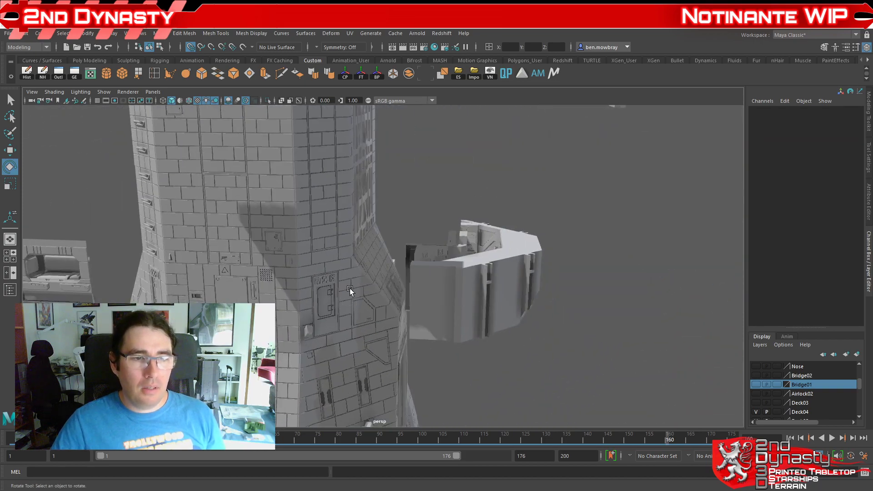
Step: Examine the Deck04 room from above, including its slotted floor, partition walls, ladder section and surrounding brick-panelled hull
{"action": "left_click_drag", "start_coordinate": [350, 288], "coordinate": [361, 309], "text": "alt"}
{"action": "scroll", "coordinate": [360, 293], "scroll_direction": "up", "scroll_amount": 3}
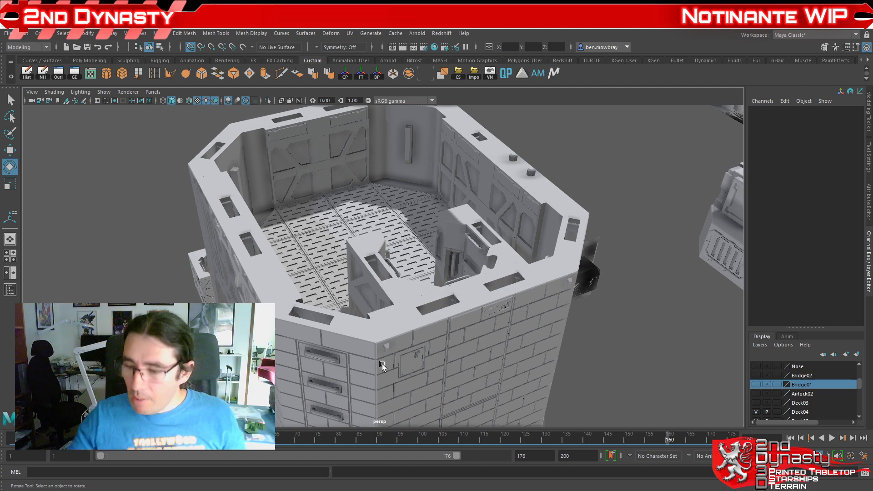
{"action": "scroll", "coordinate": [370, 265], "scroll_direction": "down", "scroll_amount": 6}
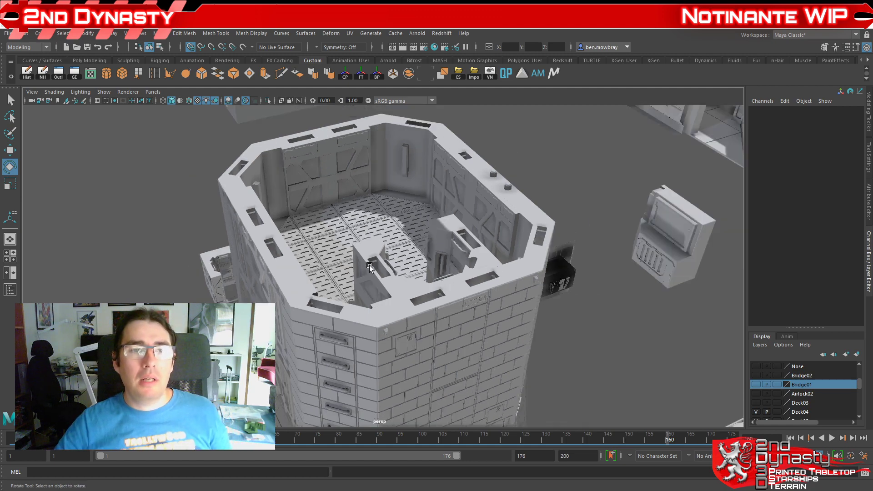
{"action": "middle_click_drag", "start_coordinate": [369, 266], "coordinate": [377, 300], "text": "alt"}
{"action": "scroll", "coordinate": [376, 300], "scroll_direction": "up", "scroll_amount": 4}
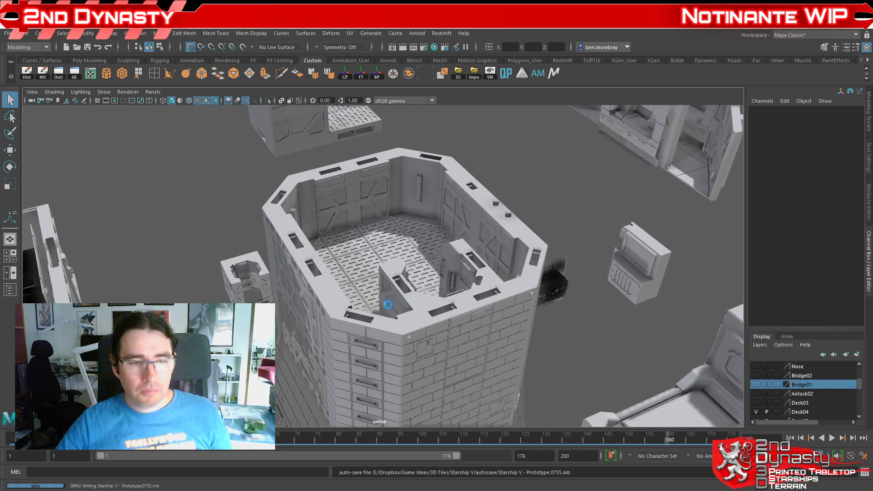
{"action": "key", "text": "e"}
{"action": "left_click_drag", "start_coordinate": [338, 295], "coordinate": [380, 281], "text": "alt"}
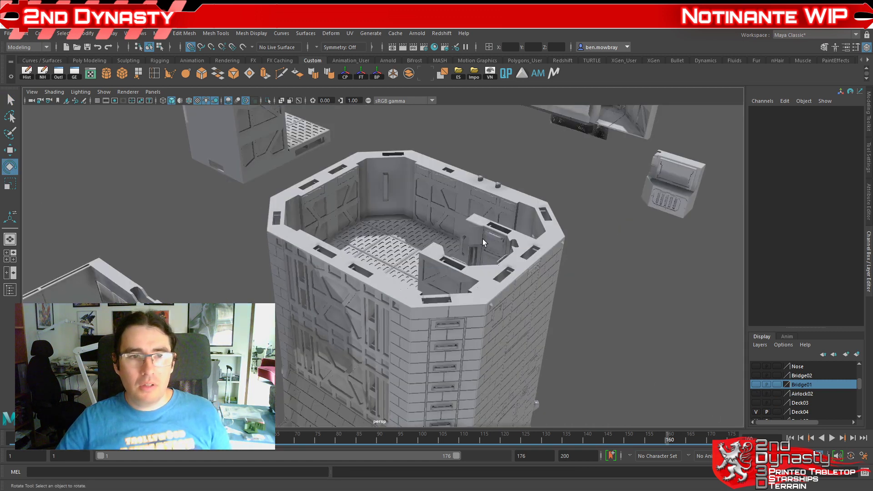
{"action": "scroll", "coordinate": [455, 269], "scroll_direction": "down", "scroll_amount": 3}
{"action": "left_click_drag", "start_coordinate": [454, 269], "coordinate": [384, 294], "text": "alt"}
{"action": "scroll", "coordinate": [450, 317], "scroll_direction": "up", "scroll_amount": 4}
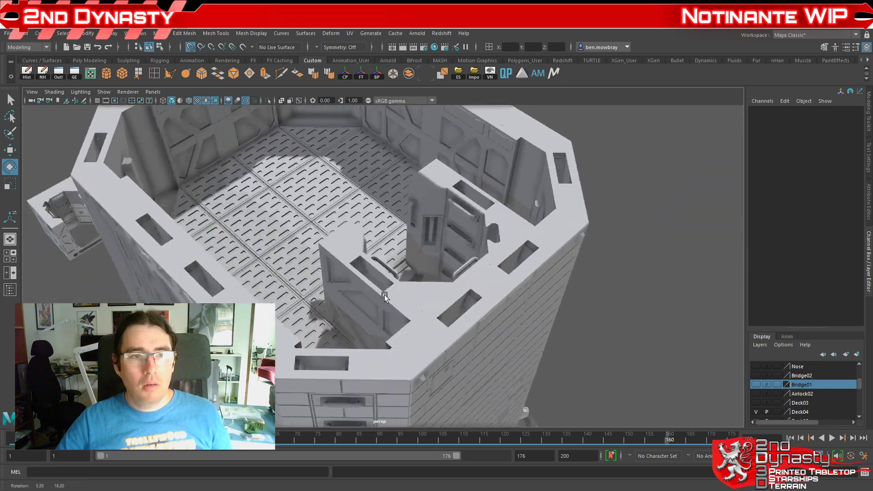
{"action": "middle_click_drag", "start_coordinate": [384, 295], "coordinate": [409, 276], "text": "alt"}
{"action": "scroll", "coordinate": [409, 276], "scroll_direction": "down", "scroll_amount": 3}
{"action": "left_click_drag", "start_coordinate": [518, 269], "coordinate": [495, 323], "text": "alt"}
{"action": "scroll", "coordinate": [439, 289], "scroll_direction": "up", "scroll_amount": 4}
{"action": "scroll", "coordinate": [439, 289], "scroll_direction": "down", "scroll_amount": 3}
{"action": "scroll", "coordinate": [501, 279], "scroll_direction": "down", "scroll_amount": 3}
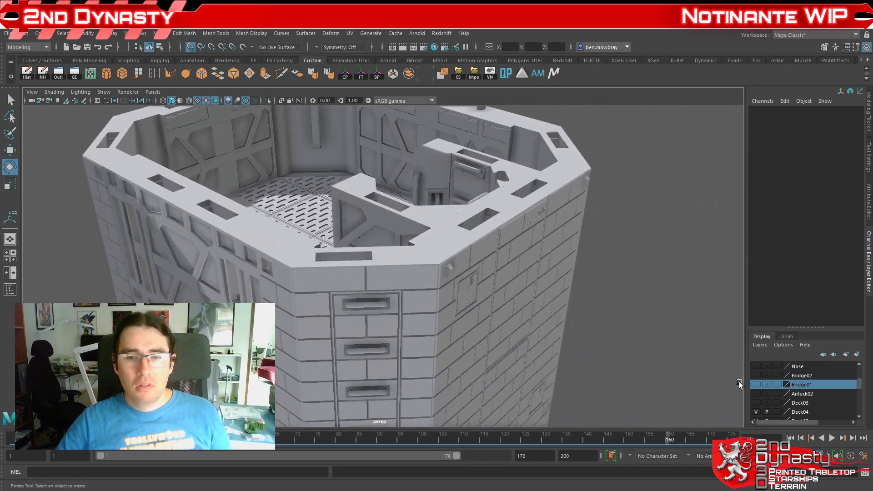
Step: Hide the Deck04 and Deck05 layers to expose the Deck06 interior
{"action": "scroll", "coordinate": [765, 399], "scroll_direction": "up", "scroll_amount": 1}
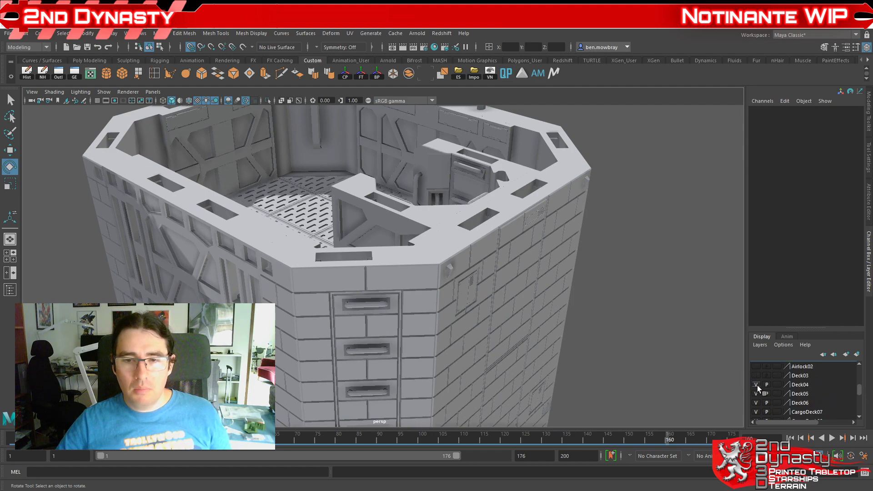
{"action": "left_click", "coordinate": [756, 385]}
{"action": "left_click", "coordinate": [755, 394]}
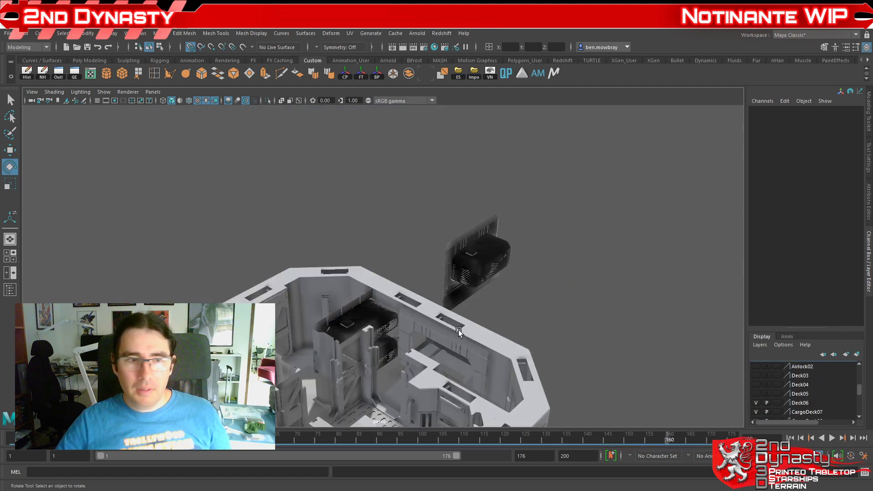
Step: Move the leftover wall-and-floor section above Deck06 clear of the ship, to about 284.162 on X
{"action": "left_click_drag", "start_coordinate": [458, 329], "coordinate": [601, 211], "text": "alt"}
{"action": "middle_click_drag", "start_coordinate": [495, 300], "coordinate": [510, 255], "text": "alt"}
{"action": "right_click_drag", "start_coordinate": [510, 254], "coordinate": [369, 239], "text": "alt"}
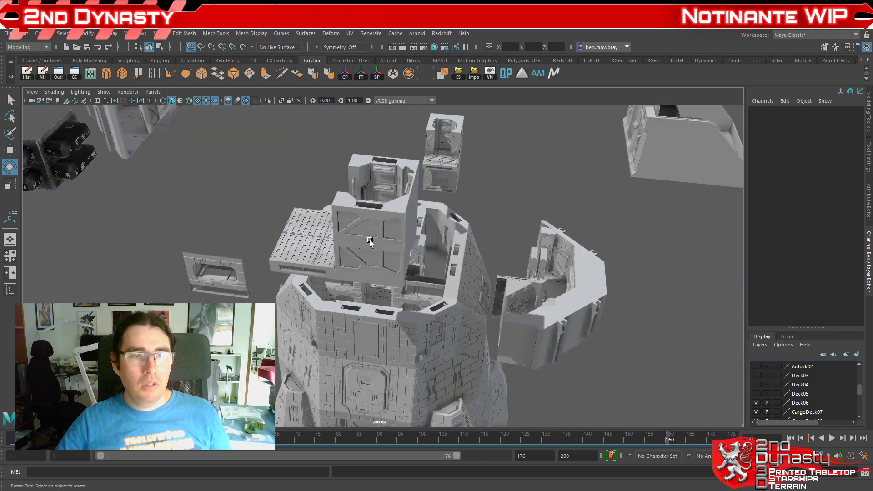
{"action": "left_click", "coordinate": [369, 239]}
{"action": "key", "text": "w"}
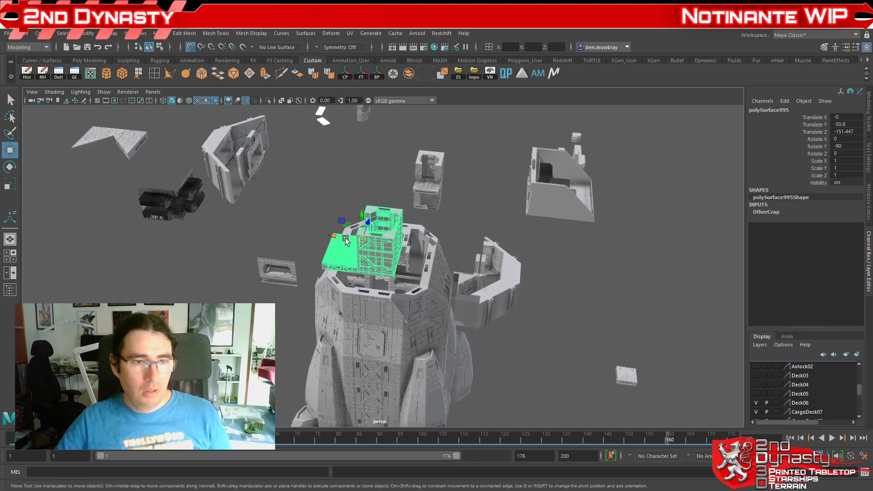
{"action": "left_click_drag", "start_coordinate": [346, 239], "coordinate": [100, 193]}
Step: Examine the Deck06 bunks, central corridor and ladder area, picking out a bunk unit and the doorway floor section
{"action": "scroll", "coordinate": [341, 283], "scroll_direction": "up", "scroll_amount": 8}
{"action": "left_click_drag", "start_coordinate": [344, 290], "coordinate": [479, 284], "text": "alt"}
{"action": "right_click_drag", "start_coordinate": [479, 285], "coordinate": [416, 288], "text": "alt"}
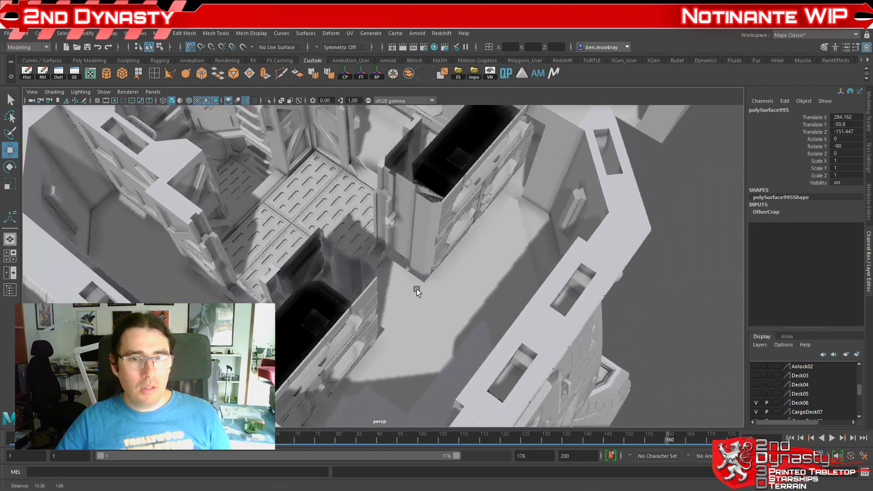
{"action": "left_click_drag", "start_coordinate": [416, 288], "coordinate": [286, 279], "text": "alt"}
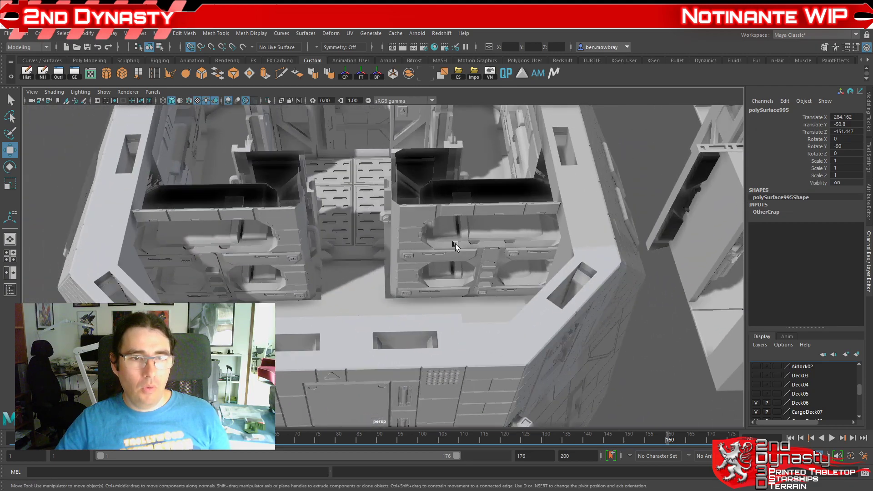
{"action": "left_click_drag", "start_coordinate": [455, 244], "coordinate": [231, 187], "text": "alt"}
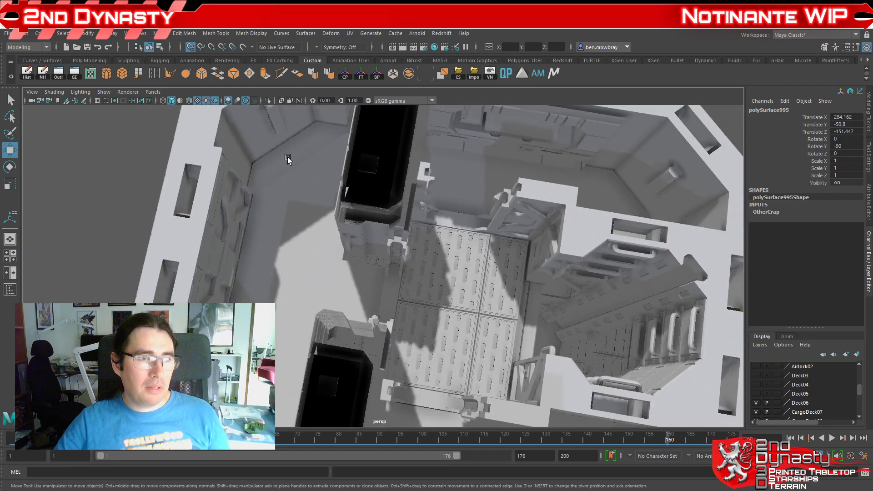
{"action": "left_click_drag", "start_coordinate": [287, 157], "coordinate": [336, 273], "text": "alt"}
{"action": "left_click", "coordinate": [332, 284]}
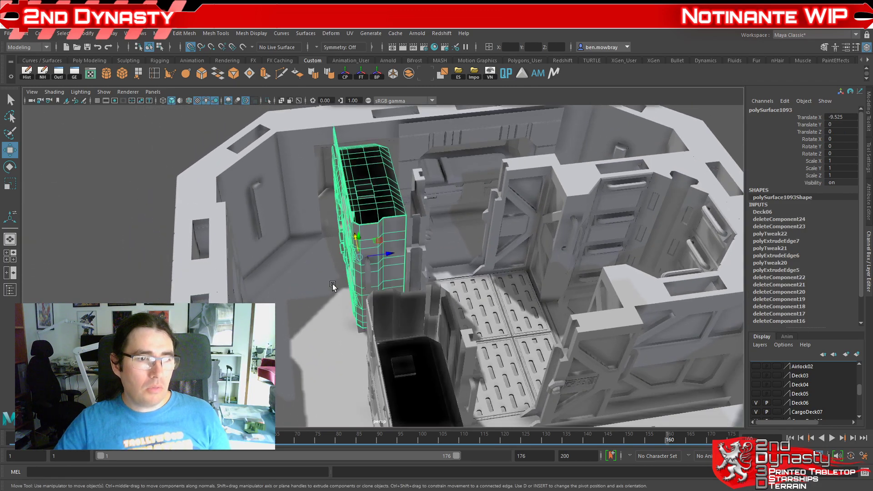
{"action": "left_click", "coordinate": [332, 284]}
{"action": "left_click_drag", "start_coordinate": [571, 233], "coordinate": [333, 283], "text": "alt"}
{"action": "right_click_drag", "start_coordinate": [333, 284], "coordinate": [398, 282], "text": "alt"}
{"action": "left_click_drag", "start_coordinate": [398, 281], "coordinate": [481, 268], "text": "alt"}
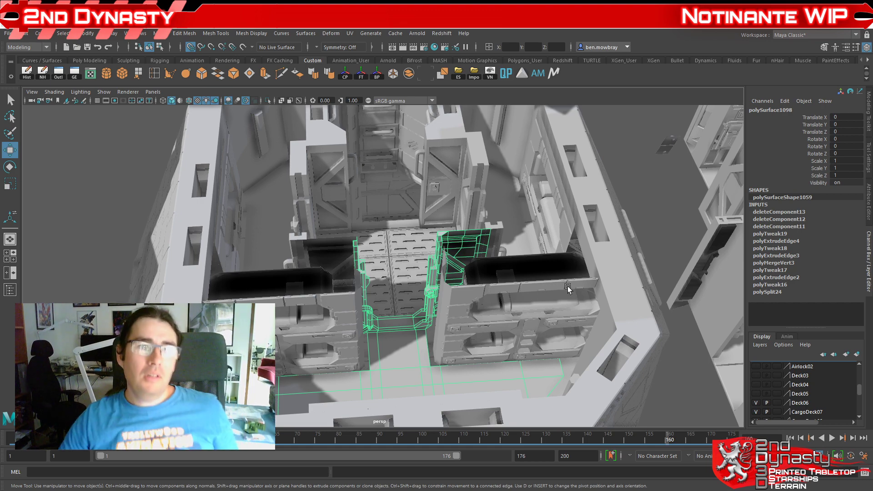
Step: Show the Airlock02 layer and examine the airlock deck's equipment racks, folding seats, spacesuit lockers and outer hull
{"action": "left_click", "coordinate": [756, 366]}
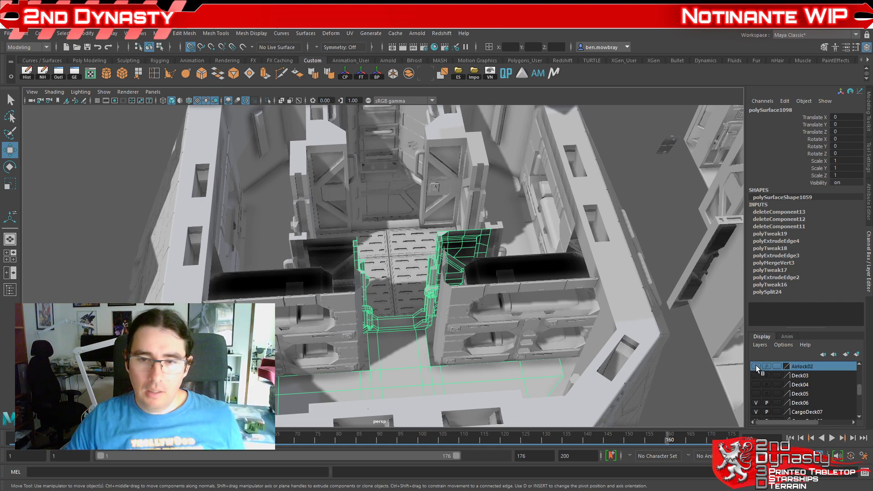
{"action": "scroll", "coordinate": [509, 235], "scroll_direction": "down", "scroll_amount": 4}
{"action": "middle_click_drag", "start_coordinate": [412, 179], "coordinate": [395, 394], "text": "alt"}
{"action": "middle_click_drag", "start_coordinate": [364, 209], "coordinate": [387, 322], "text": "alt"}
{"action": "left_click_drag", "start_coordinate": [387, 323], "coordinate": [293, 306], "text": "alt"}
{"action": "middle_click_drag", "start_coordinate": [293, 305], "coordinate": [429, 383], "text": "alt"}
{"action": "scroll", "coordinate": [394, 266], "scroll_direction": "up", "scroll_amount": 5}
{"action": "mouse_move", "coordinate": [259, 191]}
{"action": "middle_mouse_down", "text": "alt"}
{"action": "mouse_move", "coordinate": [394, 266]}
{"action": "mouse_move", "coordinate": [441, 345]}
{"action": "middle_mouse_up", "text": "alt"}
{"action": "scroll", "coordinate": [448, 347], "scroll_direction": "up", "scroll_amount": 5}
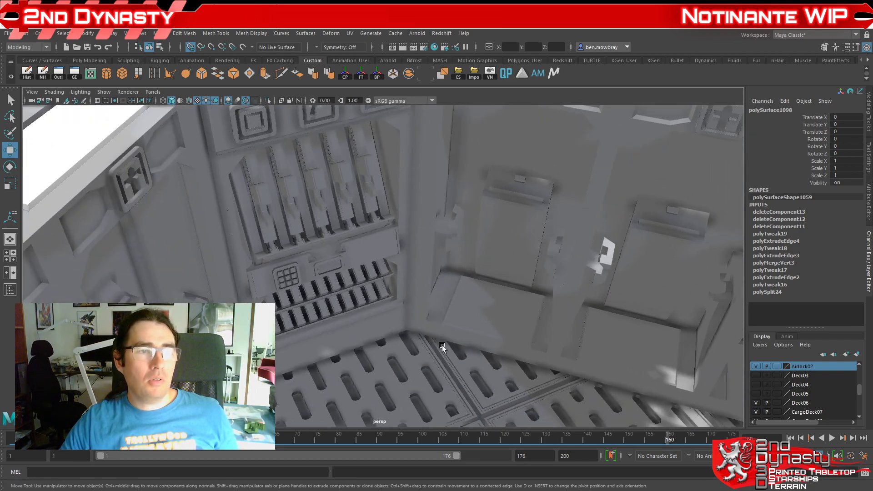
{"action": "scroll", "coordinate": [432, 341], "scroll_direction": "down", "scroll_amount": 5}
{"action": "left_click_drag", "start_coordinate": [345, 327], "coordinate": [236, 318], "text": "alt"}
{"action": "middle_click_drag", "start_coordinate": [291, 339], "coordinate": [413, 393], "text": "alt"}
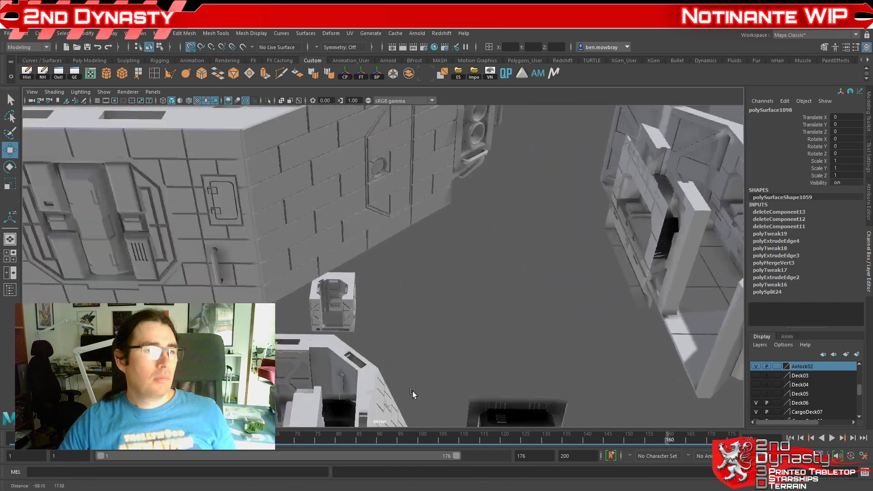
{"action": "middle_click_drag", "start_coordinate": [391, 300], "coordinate": [611, 417], "text": "alt"}
{"action": "left_click_drag", "start_coordinate": [612, 417], "coordinate": [452, 377], "text": "alt"}
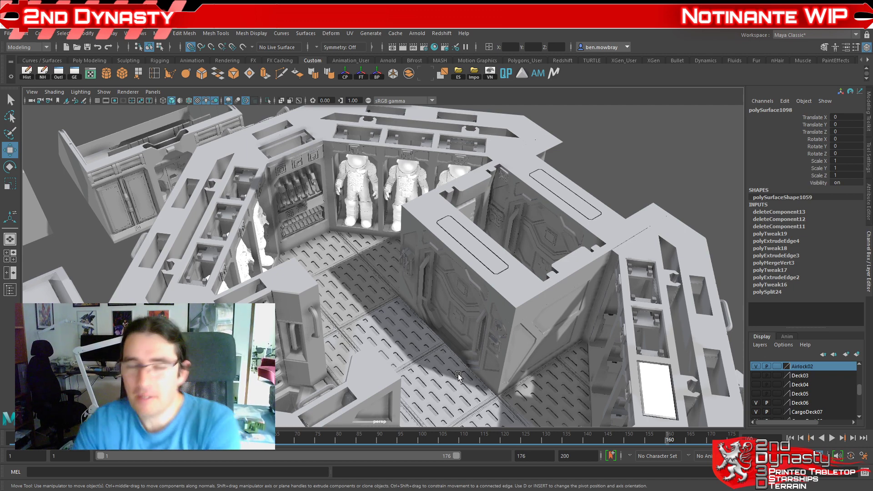
Step: Return to the Deck06 interior and examine its ladder, doors, doorway floor section and stacked bunks
{"action": "right_click_drag", "start_coordinate": [424, 323], "coordinate": [345, 291], "text": "alt"}
{"action": "left_click_drag", "start_coordinate": [400, 336], "coordinate": [473, 182], "text": "alt"}
{"action": "left_click_drag", "start_coordinate": [467, 335], "coordinate": [434, 263], "text": "alt"}
{"action": "right_click_drag", "start_coordinate": [434, 263], "coordinate": [432, 197], "text": "alt"}
{"action": "left_click_drag", "start_coordinate": [432, 196], "coordinate": [428, 258], "text": "alt"}
{"action": "middle_click_drag", "start_coordinate": [453, 185], "coordinate": [443, 274], "text": "alt"}
{"action": "left_click_drag", "start_coordinate": [442, 275], "coordinate": [415, 272], "text": "alt"}
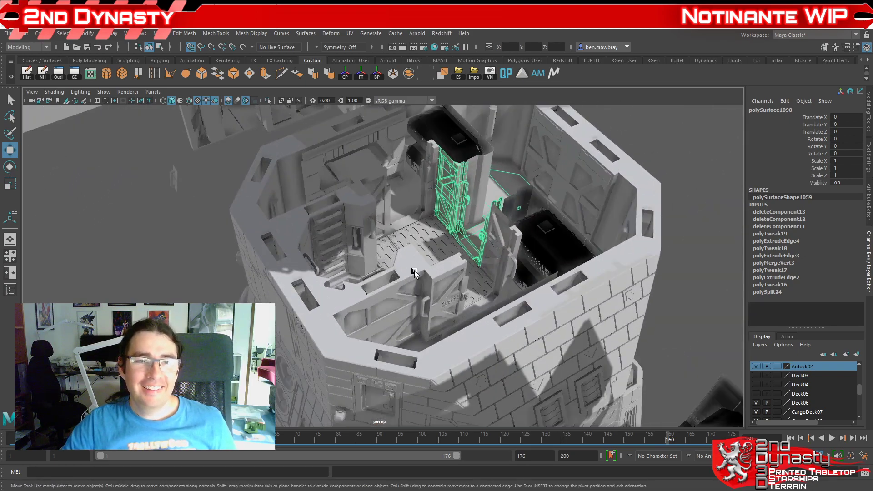
{"action": "left_click_drag", "start_coordinate": [403, 231], "coordinate": [409, 241], "text": "alt"}
{"action": "middle_click_drag", "start_coordinate": [409, 241], "coordinate": [414, 247], "text": "alt"}
{"action": "left_click_drag", "start_coordinate": [414, 248], "coordinate": [395, 294], "text": "alt"}
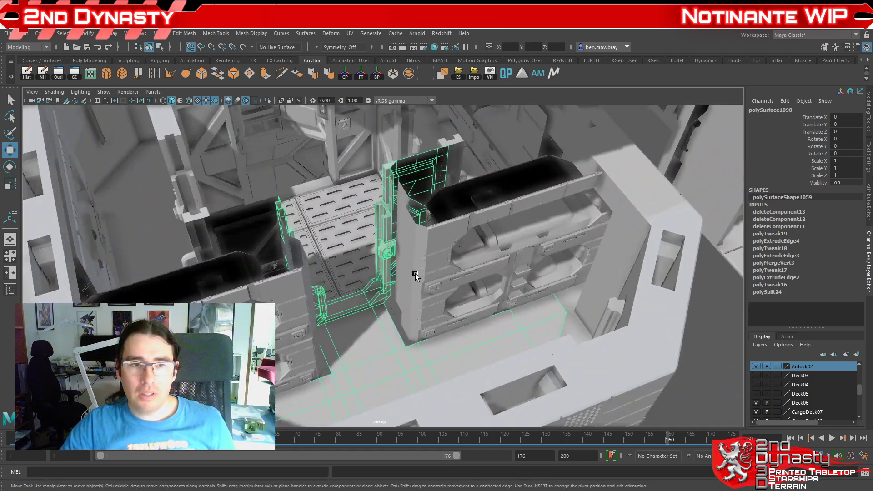
Step: Select both Deck06 bunk units together with the doorway floor, angled hull rooms, door frames and side-wall bunk
{"action": "left_click", "coordinate": [429, 278]}
{"action": "left_click_drag", "start_coordinate": [389, 262], "coordinate": [457, 296], "text": "alt"}
{"action": "scroll", "coordinate": [455, 295], "scroll_direction": "down", "scroll_amount": 5}
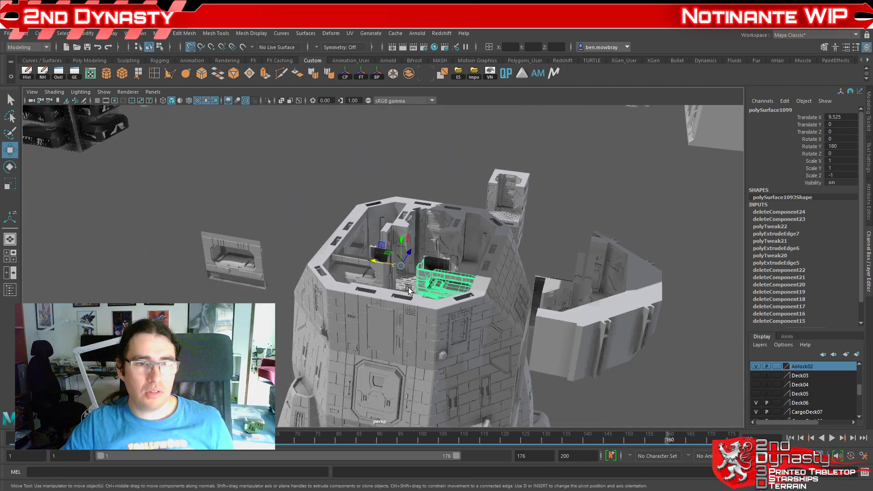
{"action": "scroll", "coordinate": [405, 292], "scroll_direction": "up", "scroll_amount": 5}
{"action": "left_click", "coordinate": [389, 291], "text": "shift"}
{"action": "left_click_drag", "start_coordinate": [388, 291], "coordinate": [369, 335], "text": "alt"}
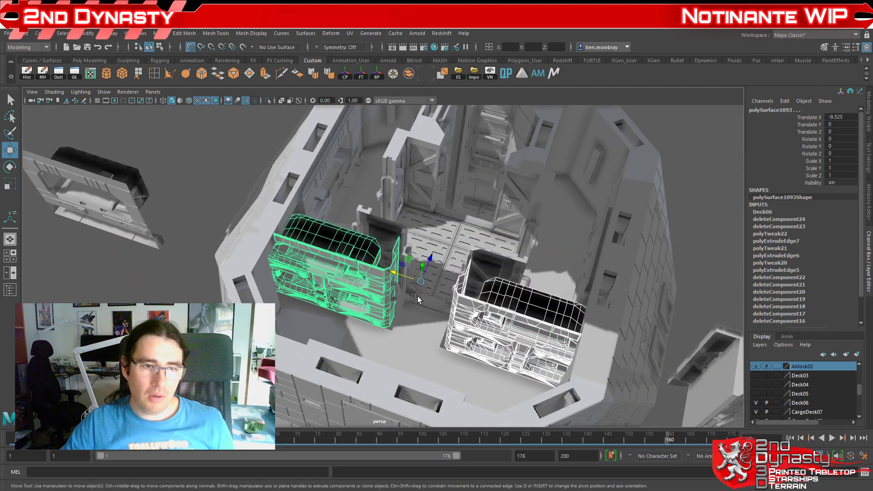
{"action": "left_click", "coordinate": [368, 336], "text": "shift"}
{"action": "left_click", "coordinate": [307, 379]}
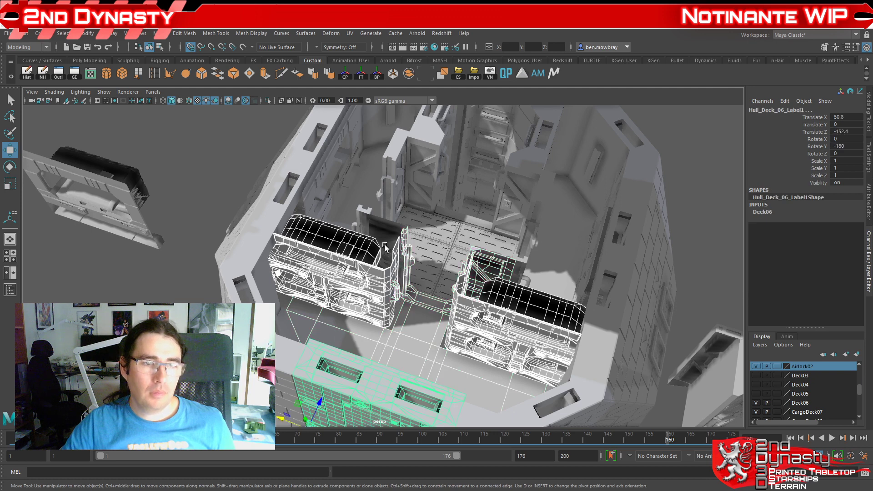
{"action": "left_click", "coordinate": [311, 378], "text": "shift"}
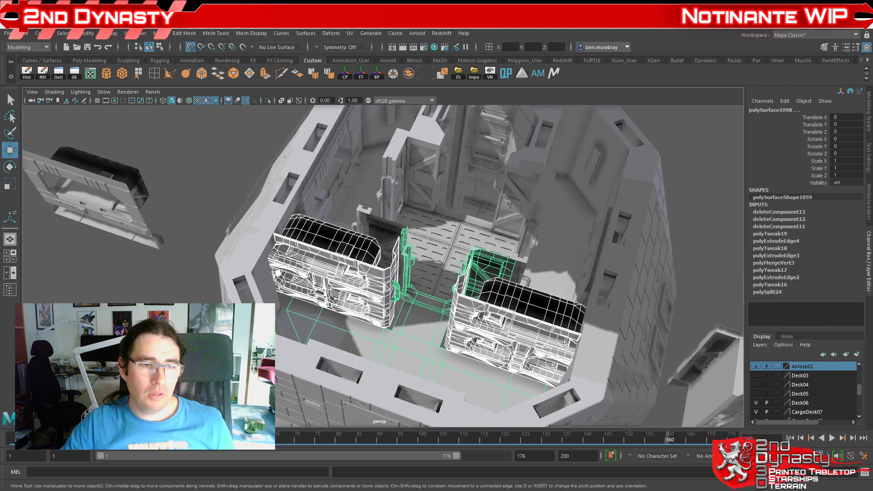
{"action": "left_click", "coordinate": [291, 358], "text": "shift"}
{"action": "left_click", "coordinate": [548, 413]}
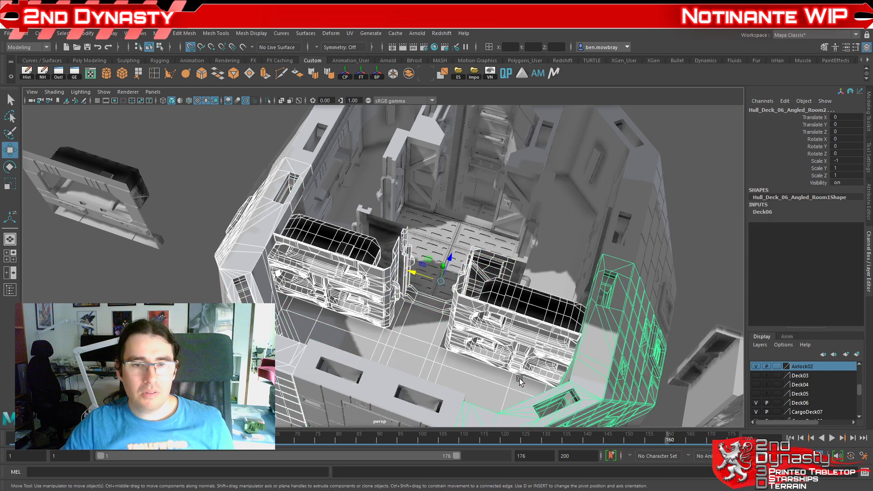
{"action": "left_click", "coordinate": [524, 233]}
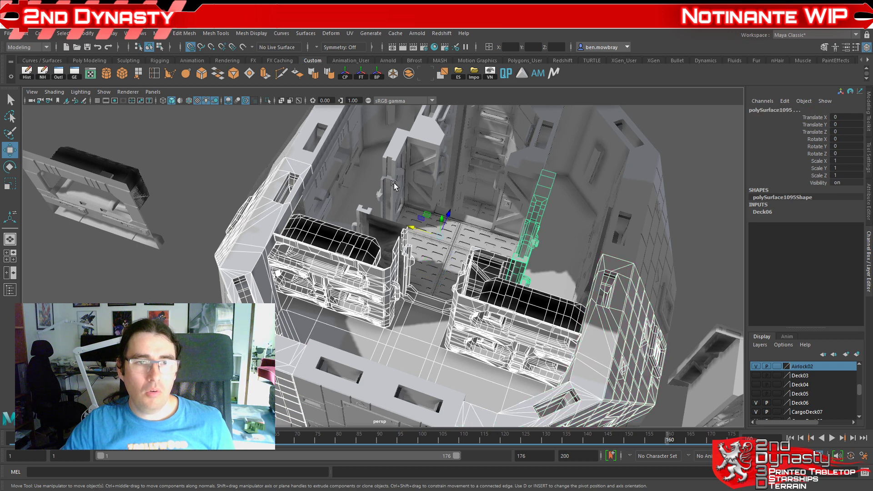
{"action": "left_click", "coordinate": [393, 183]}
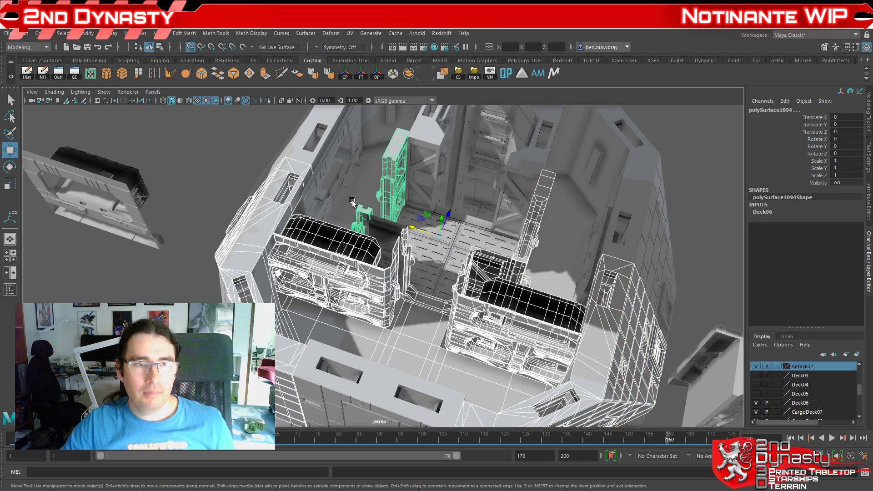
{"action": "left_click", "coordinate": [314, 189]}
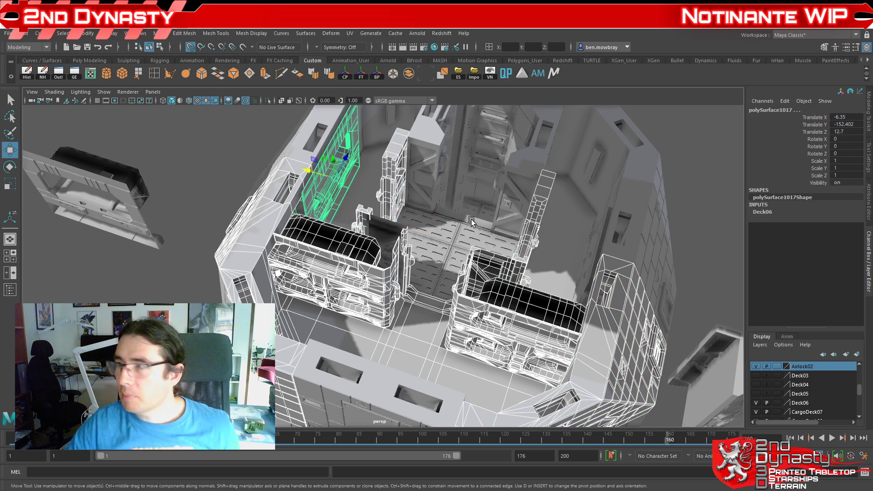
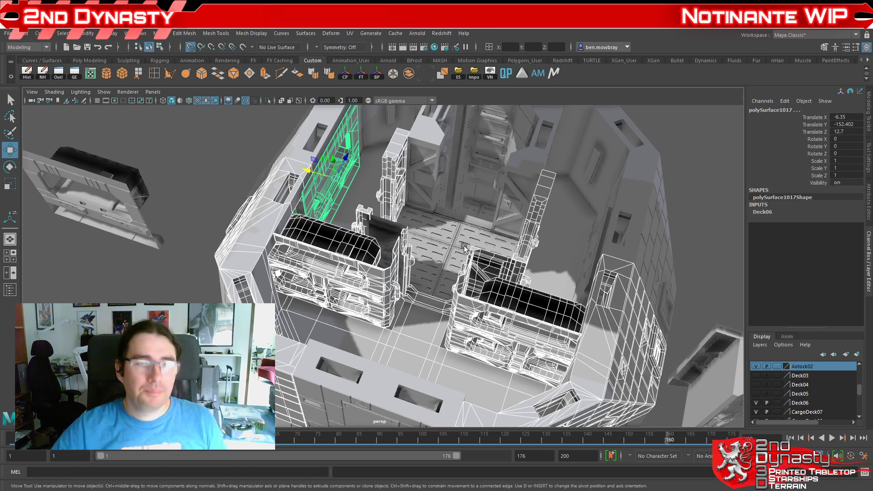
Step: Examine the selected Deck06 pieces, clear the selection, and inspect the bunk fronts and corridor doorway up close
{"action": "left_click_drag", "start_coordinate": [561, 362], "coordinate": [550, 298], "text": "alt"}
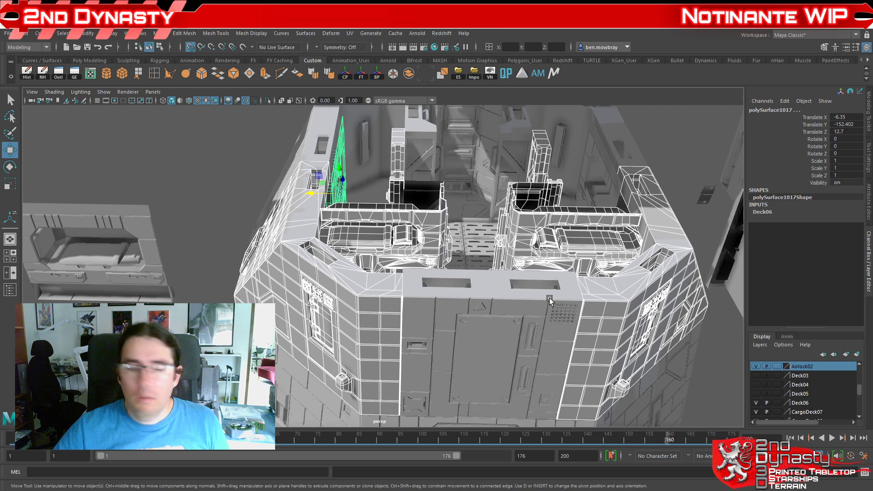
{"action": "left_click_drag", "start_coordinate": [434, 256], "coordinate": [386, 258], "text": "alt"}
{"action": "middle_click_drag", "start_coordinate": [386, 258], "coordinate": [314, 260], "text": "alt"}
{"action": "left_click_drag", "start_coordinate": [314, 260], "coordinate": [308, 274], "text": "alt"}
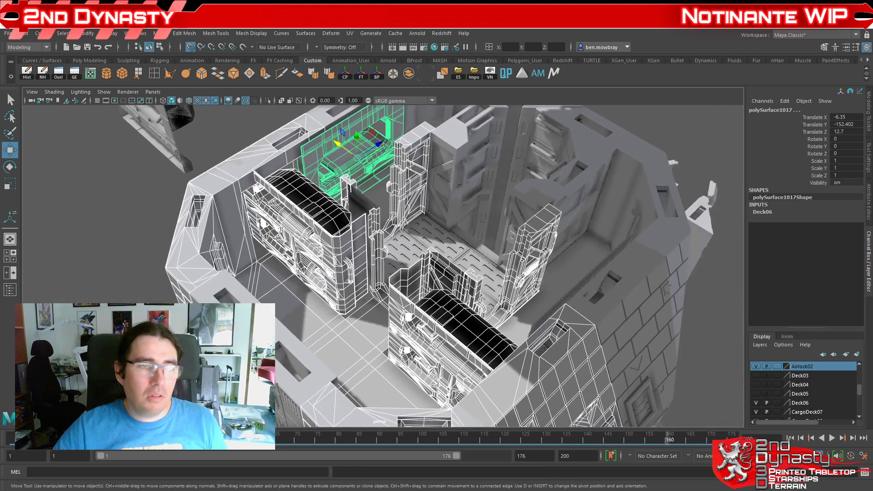
{"action": "left_click", "coordinate": [154, 313]}
{"action": "right_click_drag", "start_coordinate": [268, 291], "coordinate": [300, 293], "text": "alt"}
{"action": "left_click_drag", "start_coordinate": [300, 294], "coordinate": [337, 314], "text": "alt"}
{"action": "middle_click_drag", "start_coordinate": [337, 314], "coordinate": [434, 332], "text": "alt"}
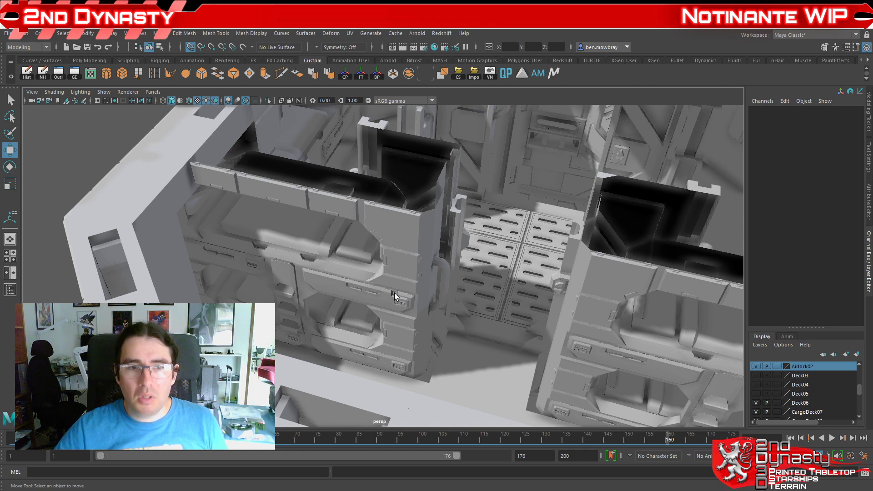
{"action": "left_click_drag", "start_coordinate": [452, 342], "coordinate": [364, 349], "text": "alt"}
{"action": "middle_click_drag", "start_coordinate": [352, 314], "coordinate": [402, 339], "text": "alt"}
{"action": "right_click_drag", "start_coordinate": [403, 339], "coordinate": [421, 332], "text": "alt"}
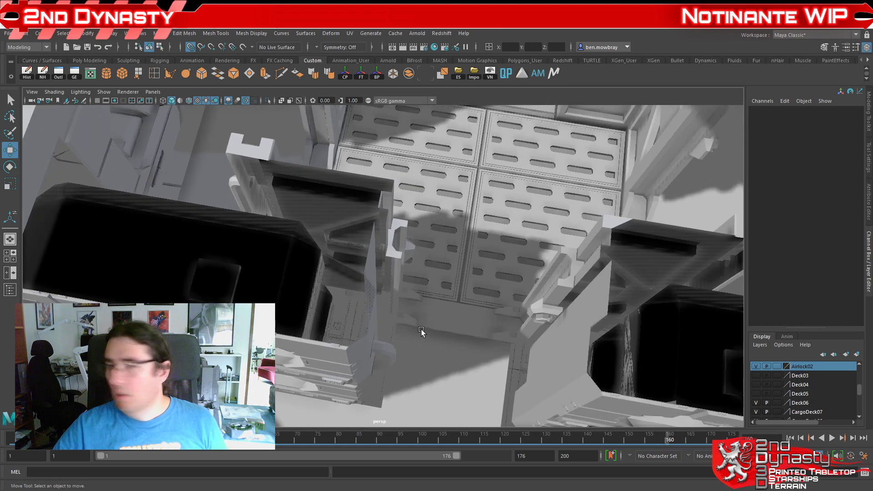
{"action": "left_click_drag", "start_coordinate": [414, 323], "coordinate": [363, 309], "text": "alt"}
Step: Isolate one Deck06 bunk unit together with the doorway floor and frame piece, and clear the selection
{"action": "left_click", "coordinate": [380, 293]}
{"action": "left_click", "coordinate": [350, 299], "text": "shift"}
{"action": "middle_click_drag", "start_coordinate": [363, 309], "coordinate": [434, 338], "text": "alt"}
{"action": "left_click_drag", "start_coordinate": [435, 341], "coordinate": [442, 341], "text": "alt"}
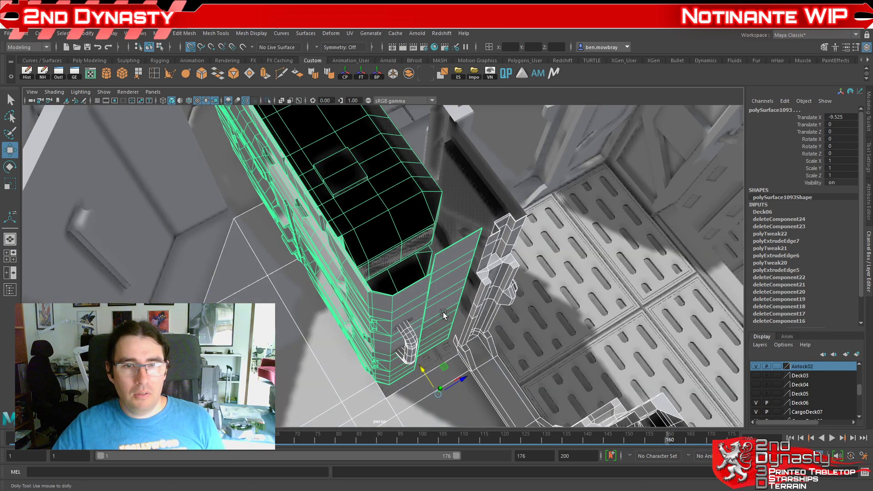
{"action": "key", "text": "ctrl+1"}
{"action": "right_click_drag", "start_coordinate": [447, 314], "coordinate": [556, 302], "text": "alt"}
{"action": "left_click", "coordinate": [550, 297]}
{"action": "mouse_move", "coordinate": [550, 297]}
{"action": "left_mouse_down", "text": "alt"}
{"action": "mouse_move", "coordinate": [468, 310]}
{"action": "mouse_move", "coordinate": [474, 292]}
{"action": "mouse_move", "coordinate": [265, 202]}
{"action": "left_mouse_up", "text": "alt"}
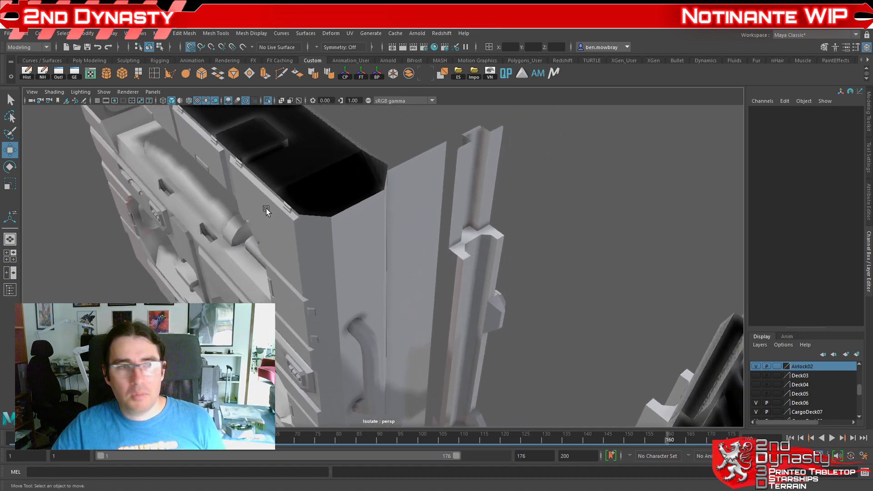
Step: Overlay the wireframe on the shaded pieces, and select the doorway piece and the bunk unit in turn
{"action": "left_click", "coordinate": [189, 101]}
{"action": "mouse_move", "coordinate": [409, 237]}
{"action": "left_mouse_down", "text": "alt"}
{"action": "mouse_move", "coordinate": [429, 266]}
{"action": "mouse_move", "coordinate": [391, 290]}
{"action": "mouse_move", "coordinate": [411, 266]}
{"action": "mouse_move", "coordinate": [416, 293]}
{"action": "mouse_move", "coordinate": [402, 254]}
{"action": "mouse_move", "coordinate": [359, 281]}
{"action": "mouse_move", "coordinate": [375, 260]}
{"action": "mouse_move", "coordinate": [405, 339]}
{"action": "mouse_move", "coordinate": [427, 243]}
{"action": "mouse_move", "coordinate": [410, 249]}
{"action": "mouse_move", "coordinate": [419, 233]}
{"action": "mouse_move", "coordinate": [481, 226]}
{"action": "mouse_move", "coordinate": [391, 243]}
{"action": "mouse_move", "coordinate": [463, 245]}
{"action": "mouse_move", "coordinate": [452, 236]}
{"action": "left_mouse_up", "text": "alt"}
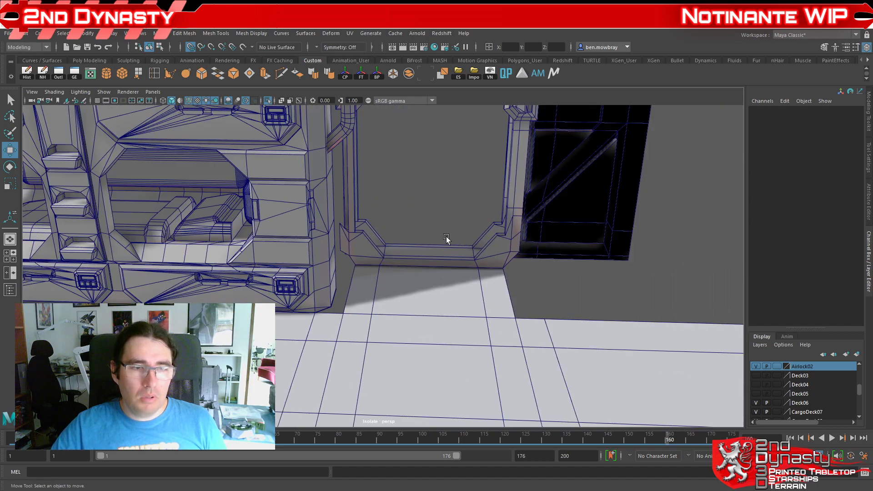
{"action": "key", "text": "f"}
{"action": "left_click", "coordinate": [464, 259]}
{"action": "left_click", "coordinate": [327, 270]}
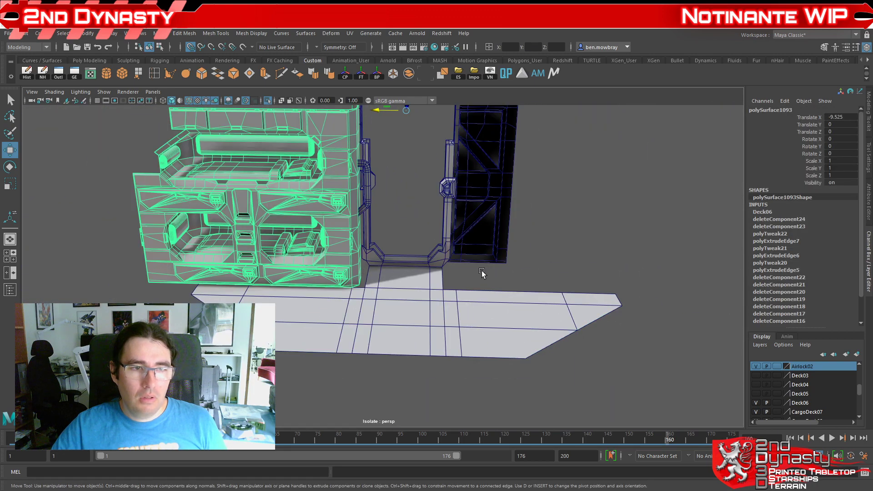
Step: Add the opposite bunk unit to the isolated bunk and doorway pieces, and clear the selection
{"action": "left_click_drag", "start_coordinate": [347, 212], "coordinate": [516, 207]}
{"action": "key", "text": "ctrl+1"}
{"action": "left_click", "coordinate": [517, 204]}
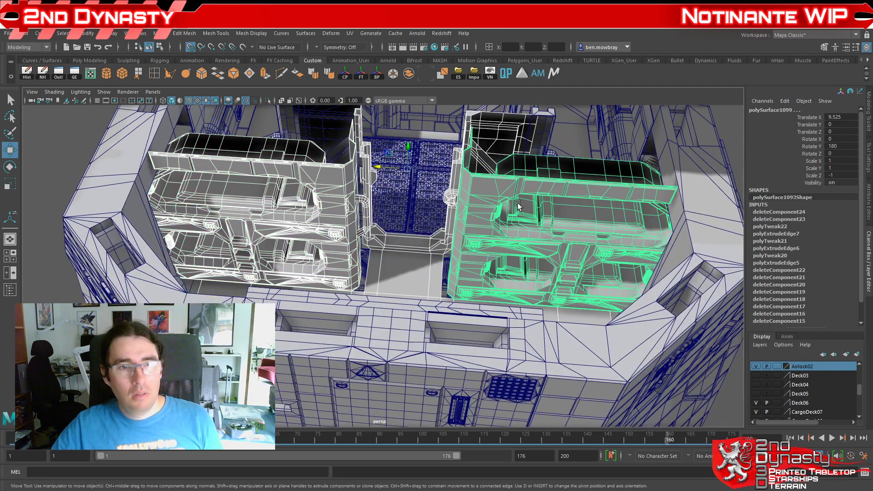
{"action": "key", "text": "ctrl+1"}
{"action": "scroll", "coordinate": [435, 208], "scroll_direction": "up", "scroll_amount": 3}
{"action": "left_click", "coordinate": [435, 208]}
Step: Select all faces of the grab handle on the doorway piece and show the model in wireframe
{"action": "left_click_drag", "start_coordinate": [435, 208], "coordinate": [295, 205], "text": "alt"}
{"action": "left_click_drag", "start_coordinate": [338, 173], "coordinate": [410, 234], "text": "alt"}
{"action": "left_click", "coordinate": [379, 244]}
{"action": "scroll", "coordinate": [378, 242], "scroll_direction": "up", "scroll_amount": 3}
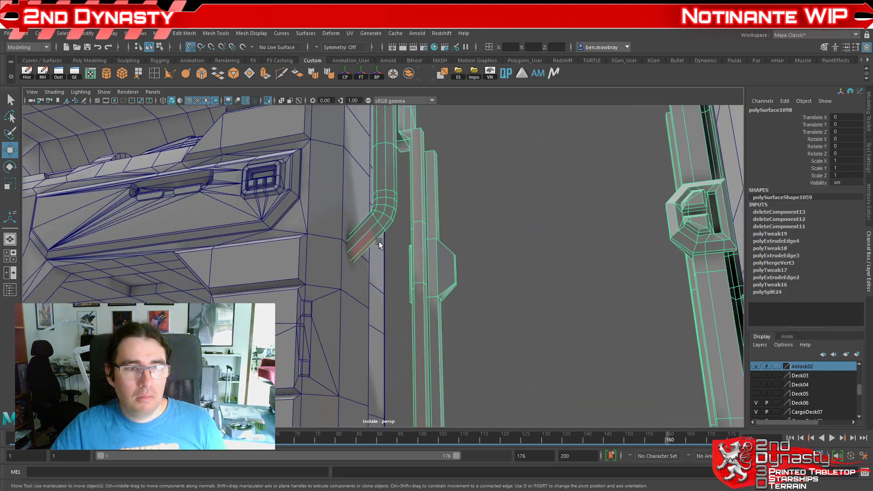
{"action": "middle_click_drag", "start_coordinate": [420, 148], "coordinate": [480, 240], "text": "alt"}
{"action": "left_click_drag", "start_coordinate": [480, 240], "coordinate": [462, 293], "text": "alt"}
{"action": "right_click_drag", "start_coordinate": [420, 326], "coordinate": [420, 277]}
{"action": "double_click", "coordinate": [417, 315]}
{"action": "left_click_drag", "start_coordinate": [438, 362], "coordinate": [424, 313], "text": "alt"}
{"action": "key", "text": "4"}
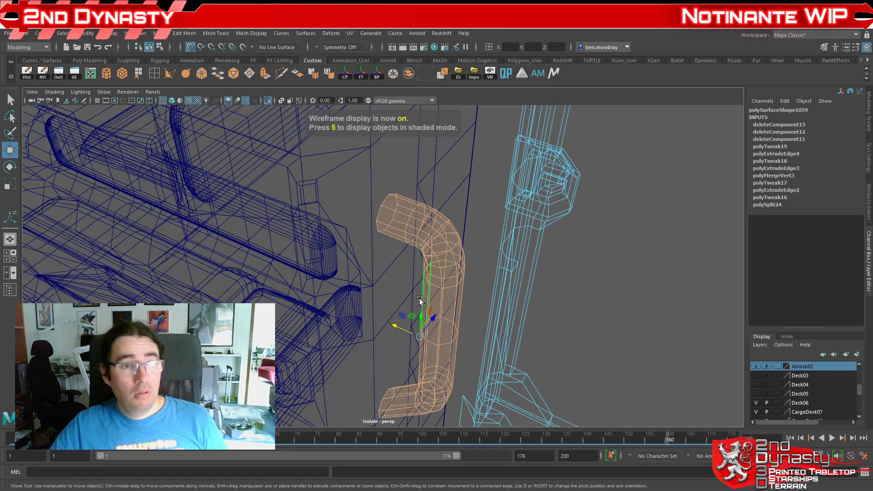
Step: Move the handle's pivot to its upper end with point snapping enabled, try moving the handle, and undo that move
{"action": "key", "text": "d"}
{"action": "left_click_drag", "start_coordinate": [419, 337], "coordinate": [380, 203]}
{"action": "left_click", "coordinate": [212, 47]}
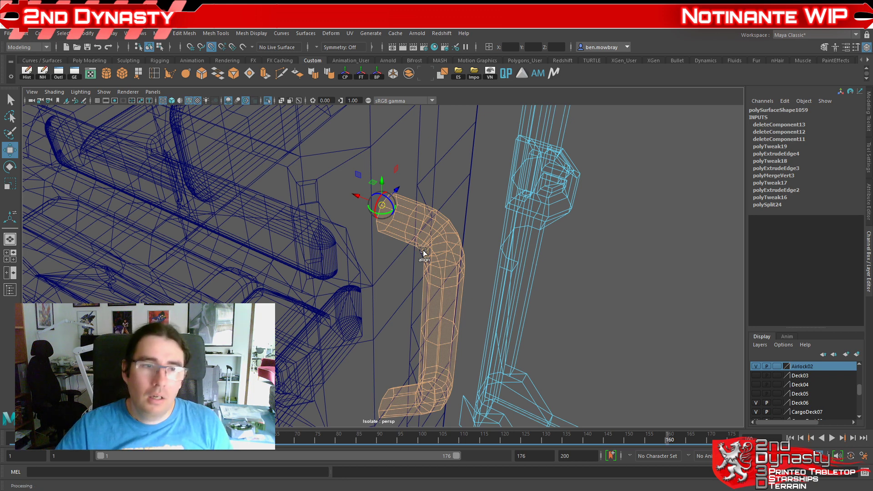
{"action": "key", "text": "d"}
{"action": "left_click_drag", "start_coordinate": [375, 204], "coordinate": [491, 247]}
{"action": "key", "text": "ctrl+z"}
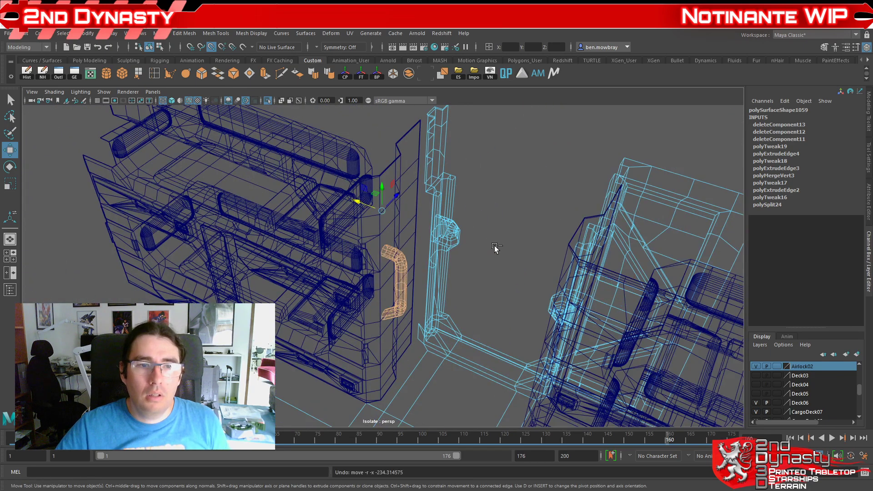
Step: Snap the pivot to the grab handle's upper end and shift the handle slightly against the bunk's end wall
{"action": "scroll", "coordinate": [409, 244], "scroll_direction": "up", "scroll_amount": 8}
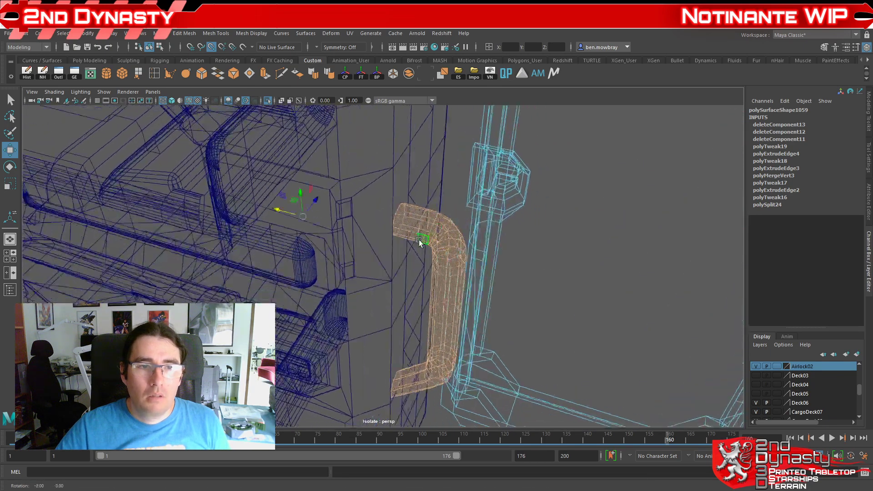
{"action": "key", "text": "d"}
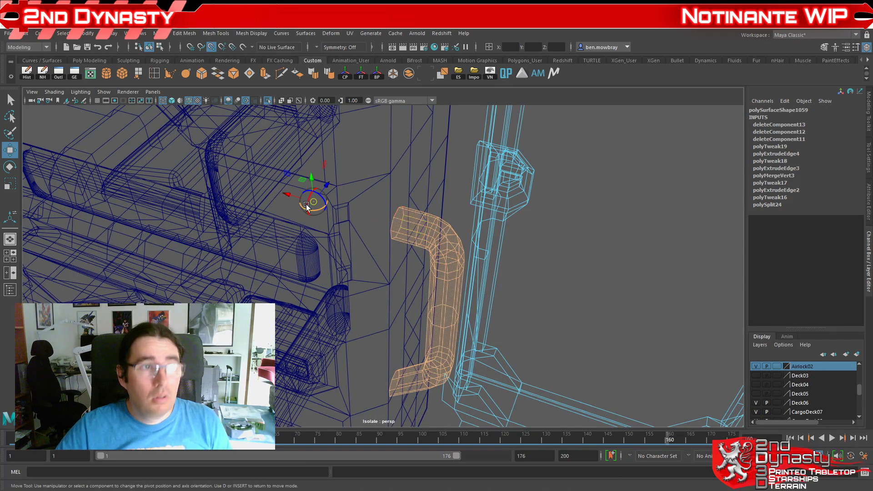
{"action": "left_click_drag", "start_coordinate": [307, 203], "coordinate": [397, 171]}
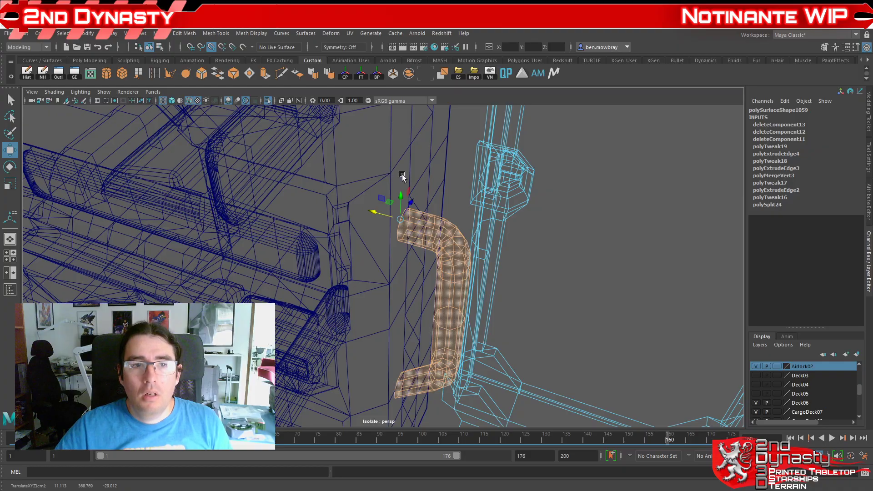
{"action": "scroll", "coordinate": [470, 203], "scroll_direction": "down", "scroll_amount": 8}
{"action": "left_click_drag", "start_coordinate": [470, 203], "coordinate": [429, 203], "text": "alt"}
{"action": "scroll", "coordinate": [432, 236], "scroll_direction": "up", "scroll_amount": 5}
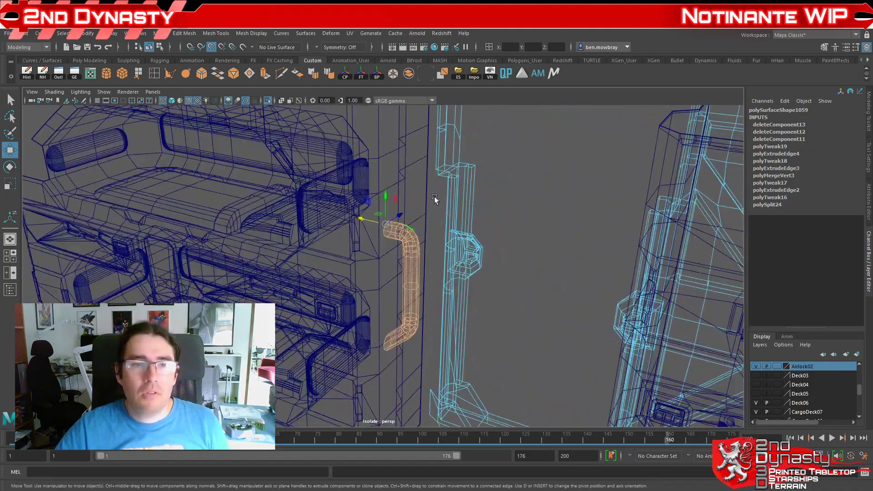
Step: Return to object selection, delete the doorway piece's non-deformer history, and restore the shaded, lit display
{"action": "right_click", "coordinate": [447, 176]}
{"action": "left_click", "coordinate": [479, 162]}
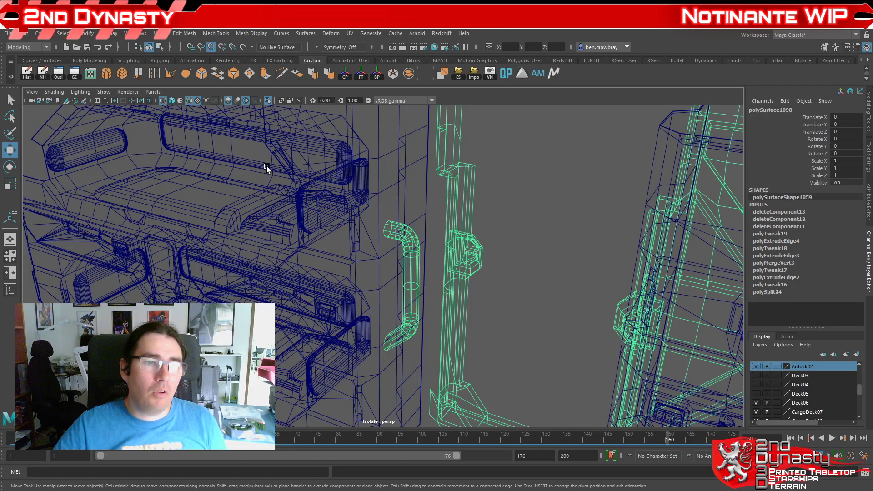
{"action": "left_click", "coordinate": [44, 74]}
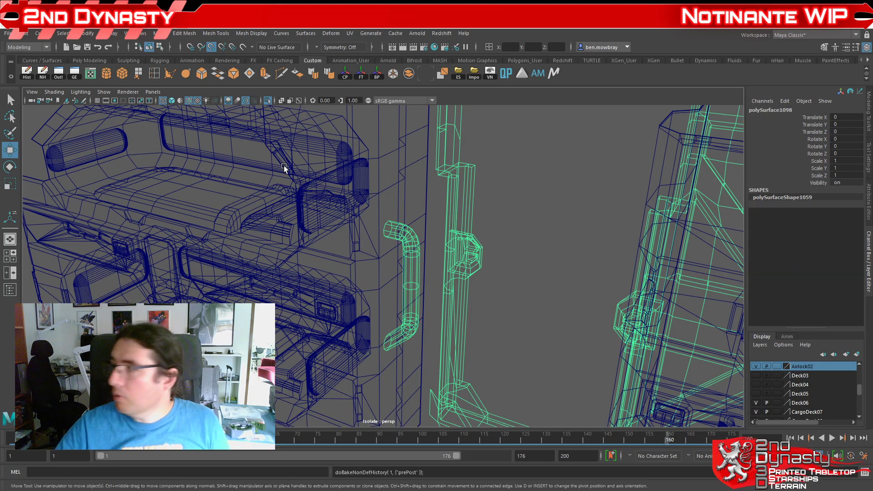
{"action": "scroll", "coordinate": [479, 242], "scroll_direction": "up", "scroll_amount": 6}
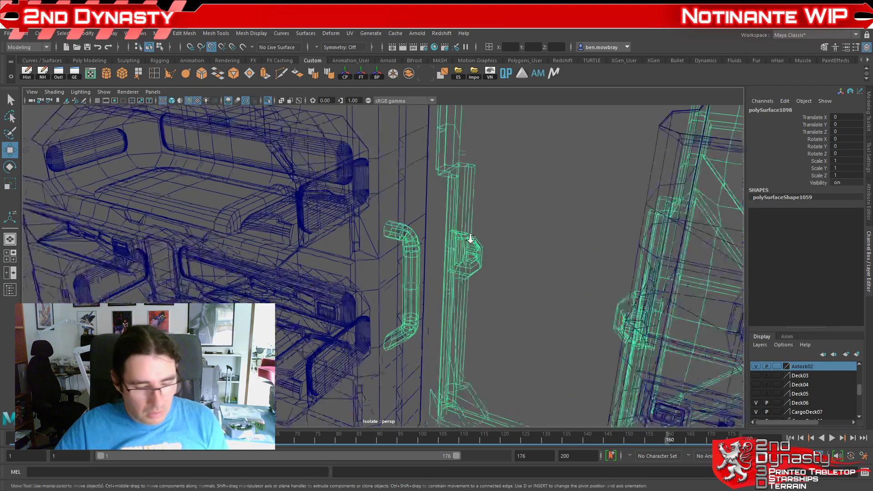
{"action": "key", "text": "5"}
{"action": "left_click_drag", "start_coordinate": [465, 225], "coordinate": [357, 212], "text": "alt"}
{"action": "key", "text": "7"}
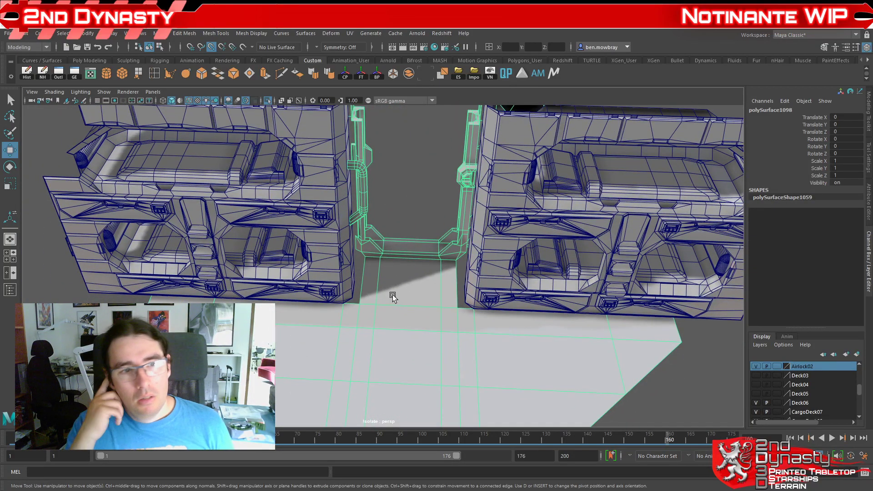
Step: Select both bunk units together with the doorway piece and examine them from an angle
{"action": "scroll", "coordinate": [392, 294], "scroll_direction": "down", "scroll_amount": 5}
{"action": "scroll", "coordinate": [340, 242], "scroll_direction": "up", "scroll_amount": 7}
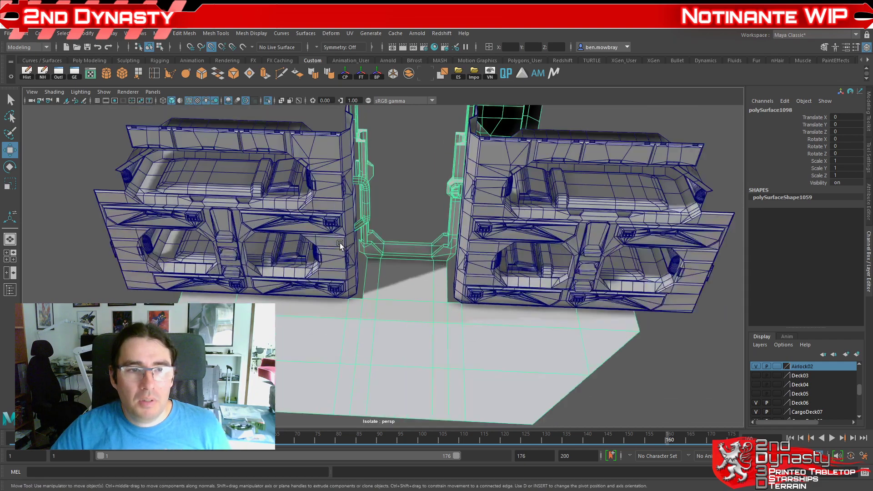
{"action": "scroll", "coordinate": [304, 212], "scroll_direction": "down", "scroll_amount": 5}
{"action": "left_click_drag", "start_coordinate": [327, 215], "coordinate": [473, 318]}
{"action": "scroll", "coordinate": [473, 341], "scroll_direction": "up", "scroll_amount": 6}
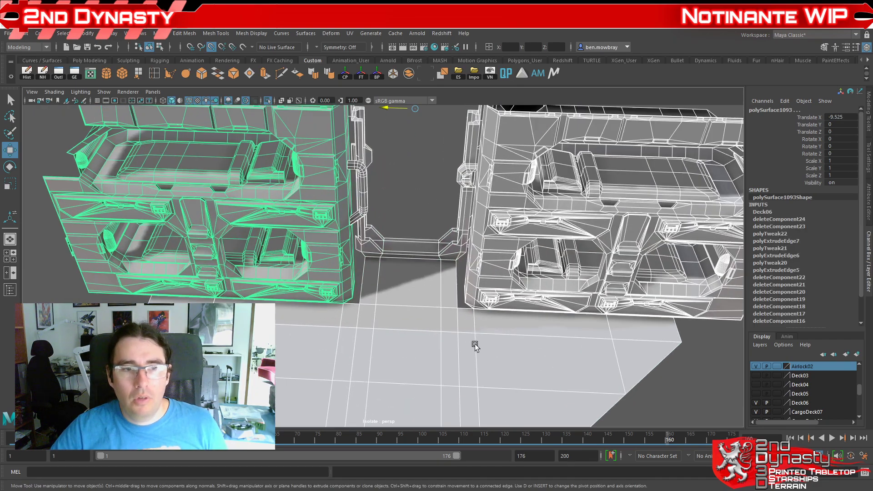
{"action": "middle_click_drag", "start_coordinate": [437, 325], "coordinate": [518, 385], "text": "alt"}
{"action": "scroll", "coordinate": [517, 385], "scroll_direction": "up", "scroll_amount": 3}
{"action": "scroll", "coordinate": [523, 382], "scroll_direction": "down", "scroll_amount": 3}
{"action": "middle_click_drag", "start_coordinate": [590, 362], "coordinate": [414, 300], "text": "alt"}
{"action": "left_click_drag", "start_coordinate": [430, 300], "coordinate": [432, 311], "text": "alt"}
{"action": "middle_click_drag", "start_coordinate": [432, 311], "coordinate": [579, 360], "text": "alt"}
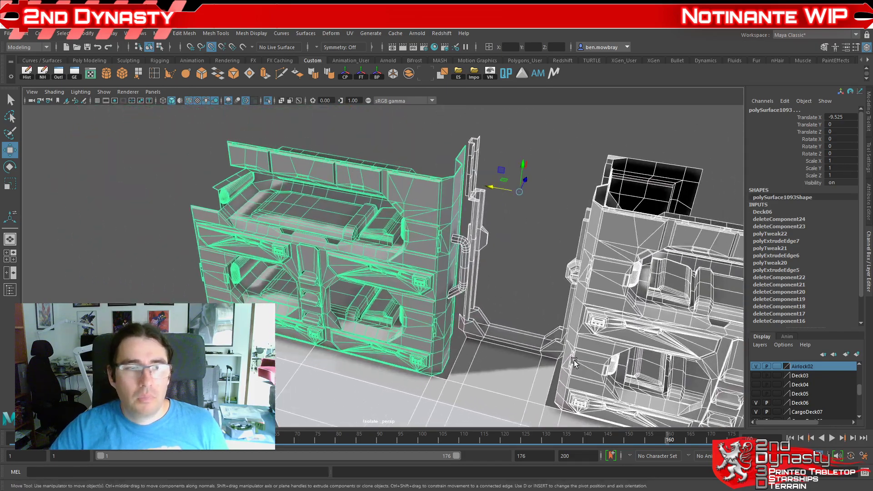
Step: Add the angled hull room Hull_Deck_06_Angled_Room1 to the selected bunk and doorway pieces and isolate them all
{"action": "scroll", "coordinate": [554, 351], "scroll_direction": "up", "scroll_amount": 3}
{"action": "key", "text": "ctrl+1"}
{"action": "scroll", "coordinate": [454, 330], "scroll_direction": "down", "scroll_amount": 6}
{"action": "left_click_drag", "start_coordinate": [362, 291], "coordinate": [333, 318], "text": "alt"}
{"action": "scroll", "coordinate": [318, 273], "scroll_direction": "up", "scroll_amount": 6}
{"action": "middle_click_drag", "start_coordinate": [314, 238], "coordinate": [325, 269], "text": "alt"}
{"action": "scroll", "coordinate": [318, 266], "scroll_direction": "down", "scroll_amount": 3}
{"action": "left_click", "coordinate": [223, 250], "text": "shift"}
{"action": "scroll", "coordinate": [304, 270], "scroll_direction": "down", "scroll_amount": 5}
{"action": "left_click_drag", "start_coordinate": [314, 275], "coordinate": [404, 307], "text": "alt"}
{"action": "key", "text": "ctrl+1"}
Step: Examine how the bunk unit sits inside the angled hull room, viewing it from above and around the corner
{"action": "scroll", "coordinate": [359, 269], "scroll_direction": "up", "scroll_amount": 4}
{"action": "middle_click_drag", "start_coordinate": [404, 307], "coordinate": [378, 252], "text": "alt"}
{"action": "scroll", "coordinate": [378, 252], "scroll_direction": "up", "scroll_amount": 5}
{"action": "scroll", "coordinate": [470, 257], "scroll_direction": "down", "scroll_amount": 5}
{"action": "left_click_drag", "start_coordinate": [470, 257], "coordinate": [500, 218], "text": "alt"}
{"action": "middle_click_drag", "start_coordinate": [500, 218], "coordinate": [506, 213], "text": "alt"}
{"action": "scroll", "coordinate": [506, 213], "scroll_direction": "up", "scroll_amount": 5}
{"action": "left_click_drag", "start_coordinate": [505, 212], "coordinate": [469, 285], "text": "alt"}
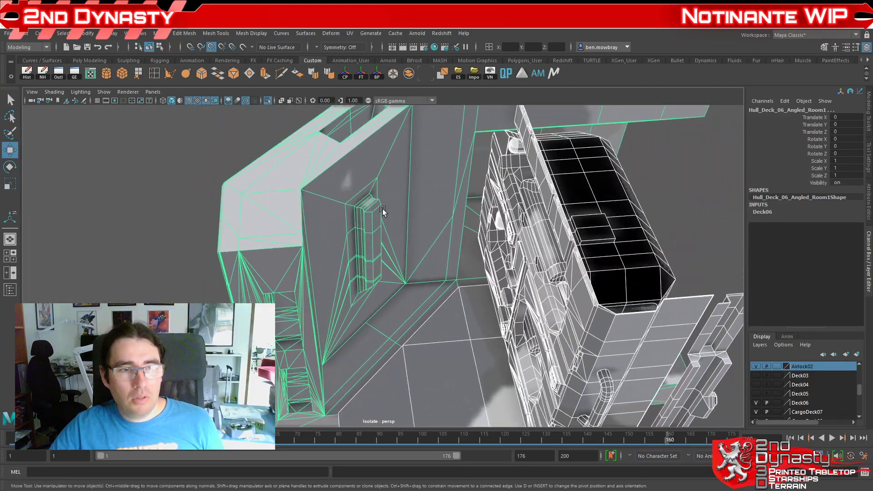
{"action": "scroll", "coordinate": [366, 250], "scroll_direction": "down", "scroll_amount": 4}
{"action": "left_click_drag", "start_coordinate": [349, 255], "coordinate": [273, 222], "text": "alt"}
{"action": "left_click_drag", "start_coordinate": [528, 238], "coordinate": [498, 247], "text": "alt"}
{"action": "right_click_drag", "start_coordinate": [498, 247], "coordinate": [500, 254], "text": "alt"}
{"action": "left_click_drag", "start_coordinate": [500, 254], "coordinate": [455, 278], "text": "alt"}
{"action": "left_click_drag", "start_coordinate": [464, 245], "coordinate": [543, 312], "text": "alt"}
Step: Select only the angled hull room and examine its underside, interior and outer wall
{"action": "left_click", "coordinate": [544, 314]}
{"action": "right_click_drag", "start_coordinate": [596, 303], "coordinate": [426, 323], "text": "alt"}
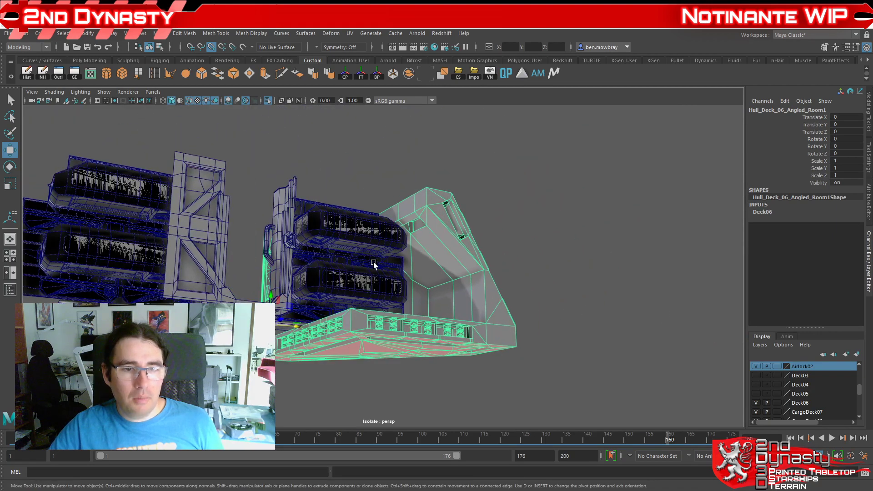
{"action": "left_click_drag", "start_coordinate": [384, 294], "coordinate": [440, 317], "text": "alt"}
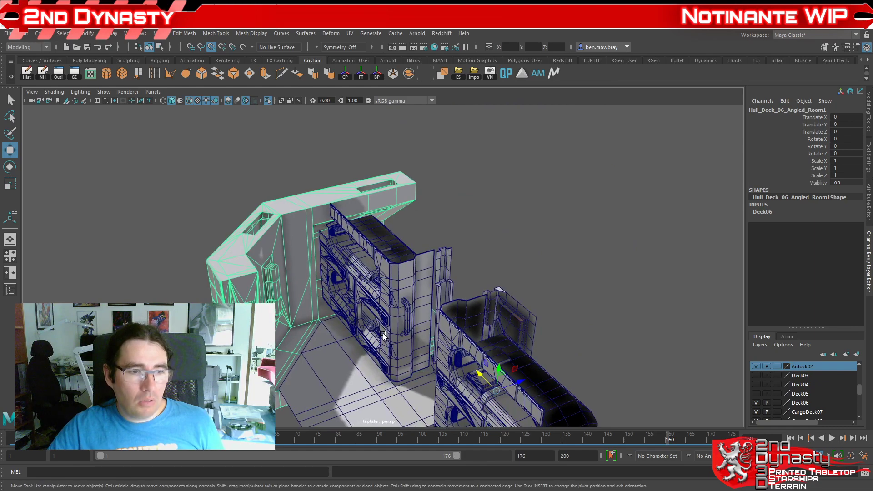
{"action": "middle_click_drag", "start_coordinate": [382, 333], "coordinate": [464, 307], "text": "alt"}
{"action": "left_click_drag", "start_coordinate": [464, 308], "coordinate": [320, 291], "text": "alt"}
{"action": "right_click_drag", "start_coordinate": [388, 302], "coordinate": [407, 251], "text": "alt"}
{"action": "scroll", "coordinate": [411, 223], "scroll_direction": "down", "scroll_amount": 5}
{"action": "left_click_drag", "start_coordinate": [423, 230], "coordinate": [317, 191], "text": "alt"}
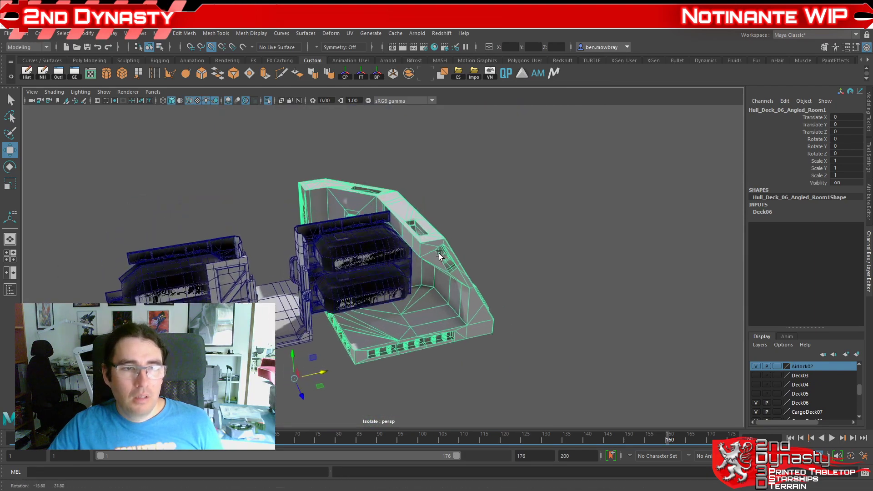
{"action": "left_click_drag", "start_coordinate": [472, 205], "coordinate": [475, 234], "text": "alt"}
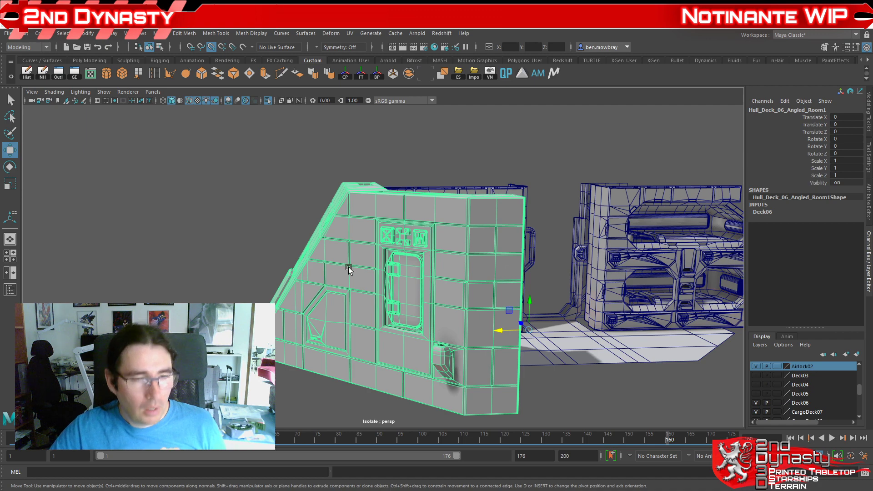
{"action": "scroll", "coordinate": [347, 270], "scroll_direction": "down", "scroll_amount": 2}
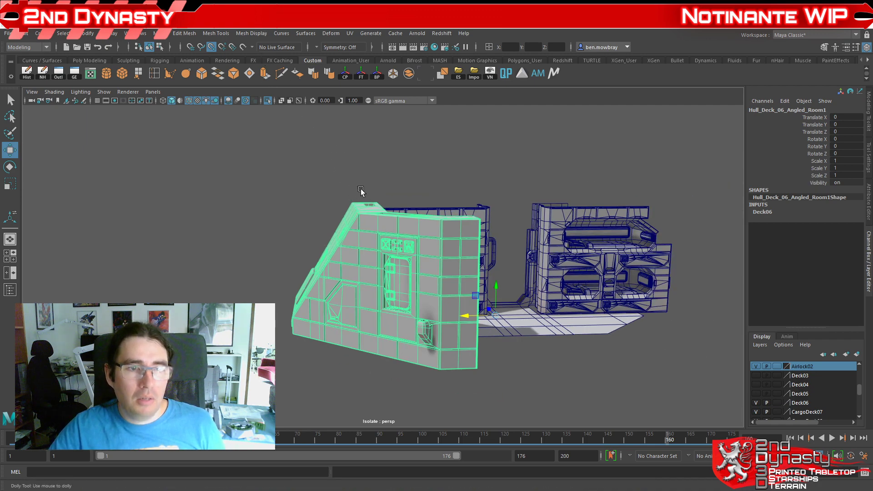
{"action": "right_click_drag", "start_coordinate": [360, 191], "coordinate": [543, 221], "text": "alt"}
{"action": "left_click_drag", "start_coordinate": [543, 221], "coordinate": [429, 220], "text": "alt"}
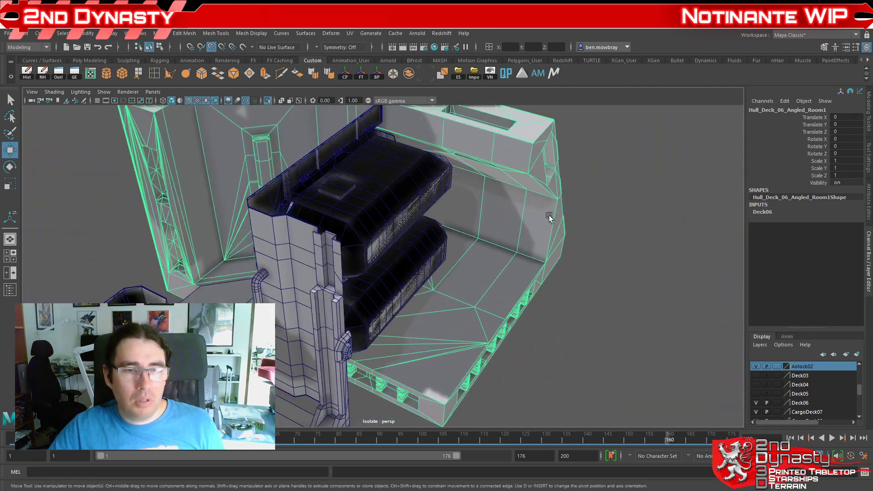
Step: Examine the backs of the stacked bunks against the sloped hull wall and the doorway between the two bunk units
{"action": "left_click_drag", "start_coordinate": [566, 194], "coordinate": [450, 143], "text": "alt"}
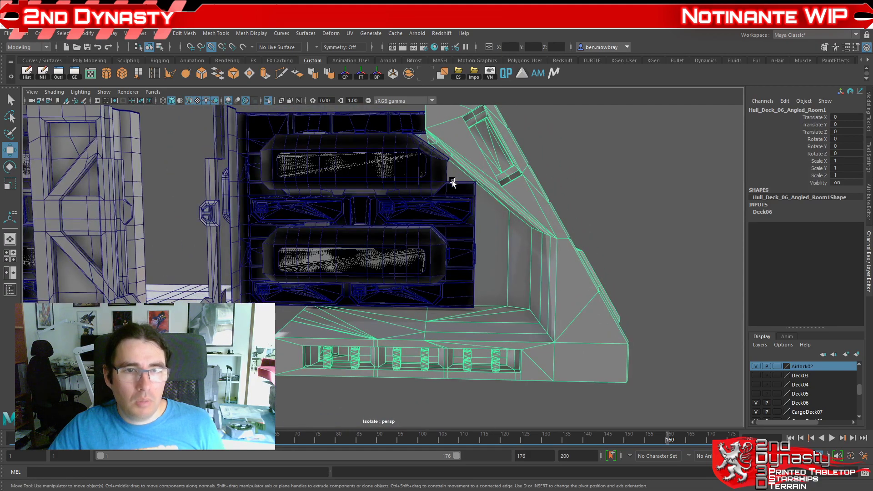
{"action": "scroll", "coordinate": [473, 180], "scroll_direction": "up", "scroll_amount": 3}
{"action": "middle_click_drag", "start_coordinate": [473, 180], "coordinate": [446, 225], "text": "alt"}
{"action": "scroll", "coordinate": [395, 236], "scroll_direction": "up", "scroll_amount": 2}
{"action": "scroll", "coordinate": [400, 233], "scroll_direction": "up", "scroll_amount": 1}
{"action": "scroll", "coordinate": [454, 197], "scroll_direction": "down", "scroll_amount": 7}
{"action": "left_click_drag", "start_coordinate": [447, 226], "coordinate": [545, 256], "text": "alt"}
{"action": "scroll", "coordinate": [383, 297], "scroll_direction": "down", "scroll_amount": 4}
{"action": "left_click_drag", "start_coordinate": [382, 297], "coordinate": [486, 289], "text": "alt"}
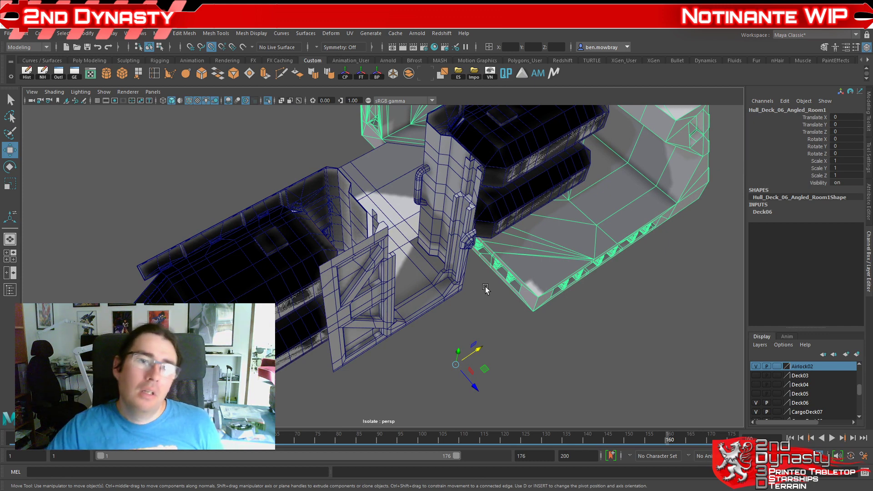
{"action": "middle_click_drag", "start_coordinate": [483, 288], "coordinate": [471, 300], "text": "alt"}
{"action": "scroll", "coordinate": [471, 299], "scroll_direction": "up", "scroll_amount": 2}
{"action": "left_click_drag", "start_coordinate": [443, 304], "coordinate": [419, 282], "text": "alt"}
Step: Select the bunk unit beside the angled hull, switch the selection to the doorway piece, and inspect its grab handle up close
{"action": "left_click", "coordinate": [329, 245]}
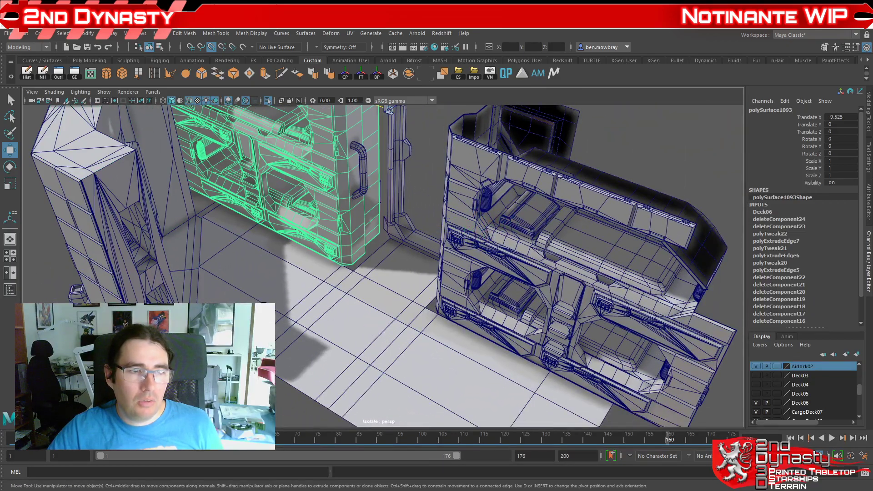
{"action": "left_click", "coordinate": [273, 294]}
{"action": "left_click_drag", "start_coordinate": [313, 301], "coordinate": [376, 325], "text": "alt"}
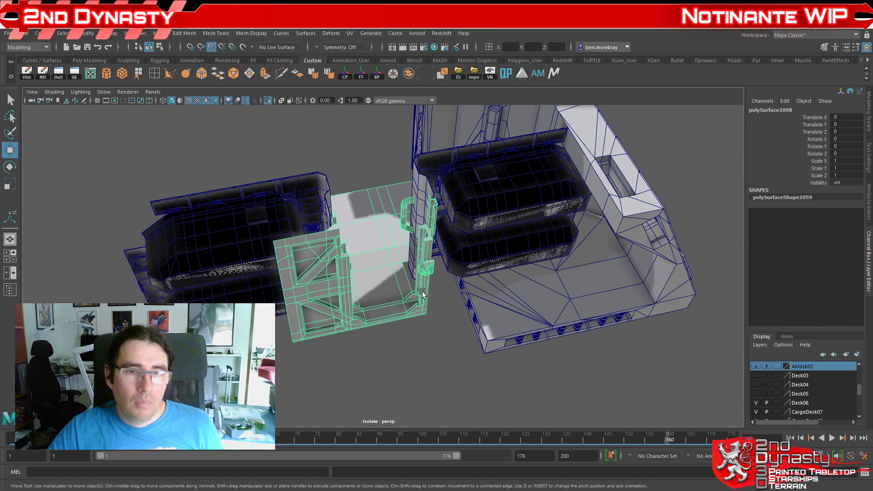
{"action": "left_click_drag", "start_coordinate": [466, 314], "coordinate": [417, 273], "text": "alt"}
{"action": "scroll", "coordinate": [440, 314], "scroll_direction": "up", "scroll_amount": 4}
{"action": "scroll", "coordinate": [408, 286], "scroll_direction": "down", "scroll_amount": 4}
{"action": "scroll", "coordinate": [381, 307], "scroll_direction": "up", "scroll_amount": 4}
Step: Select the grab handle's faces and examine its placement on the bunk's end wall from above
{"action": "right_click_drag", "start_coordinate": [409, 220], "coordinate": [407, 236]}
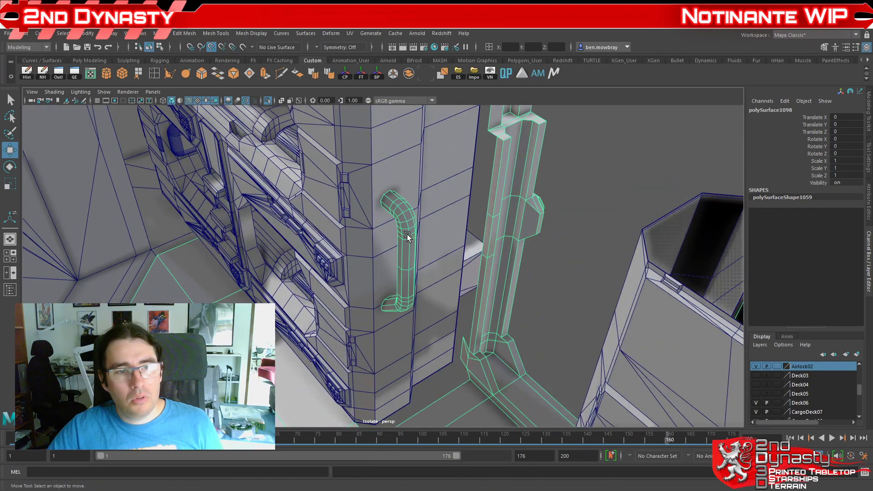
{"action": "double_click", "coordinate": [408, 237]}
{"action": "scroll", "coordinate": [404, 250], "scroll_direction": "down", "scroll_amount": 3}
{"action": "left_click_drag", "start_coordinate": [405, 252], "coordinate": [395, 288], "text": "alt"}
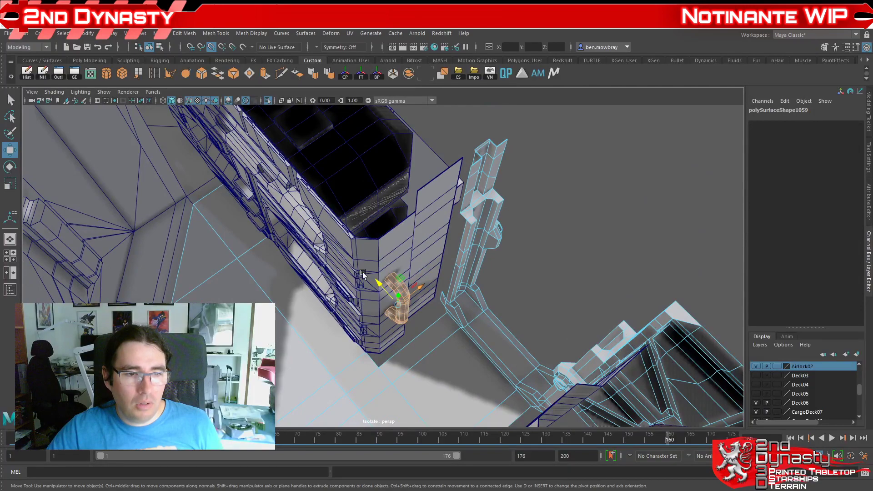
{"action": "left_click_drag", "start_coordinate": [401, 296], "coordinate": [380, 307], "text": "alt"}
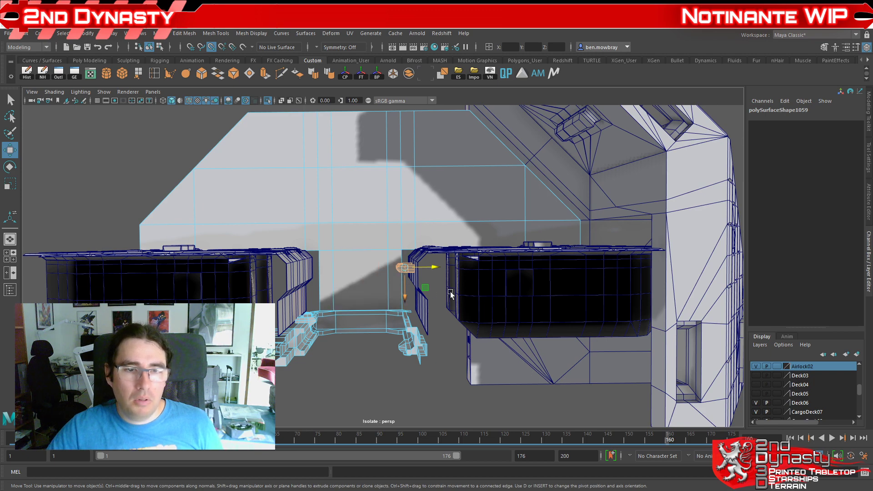
{"action": "left_click_drag", "start_coordinate": [435, 292], "coordinate": [568, 320], "text": "alt"}
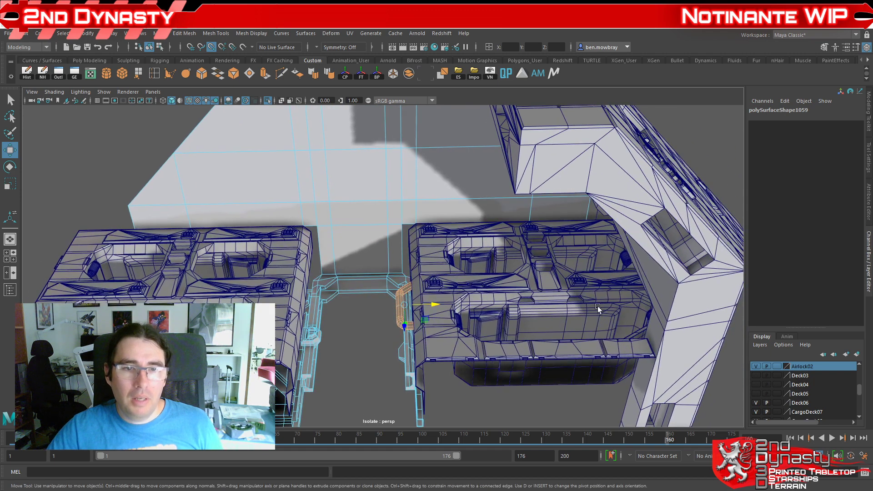
Step: Select the bunk unit beside the angled hull and snap its pivot to the lower front corner of its end wall
{"action": "left_click_drag", "start_coordinate": [324, 345], "coordinate": [457, 312], "text": "alt"}
{"action": "left_click", "coordinate": [465, 286]}
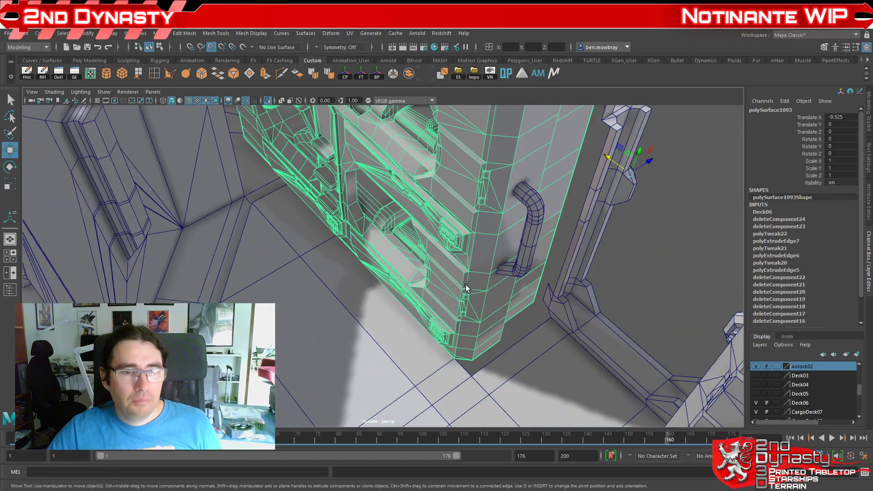
{"action": "key", "text": "f"}
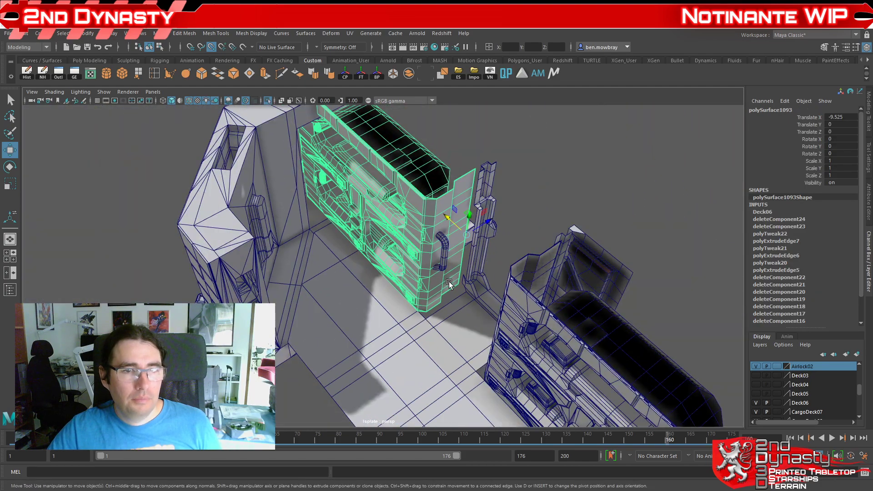
{"action": "scroll", "coordinate": [449, 282], "scroll_direction": "up", "scroll_amount": 2}
{"action": "key", "text": "d"}
{"action": "left_click_drag", "start_coordinate": [481, 226], "coordinate": [451, 294]}
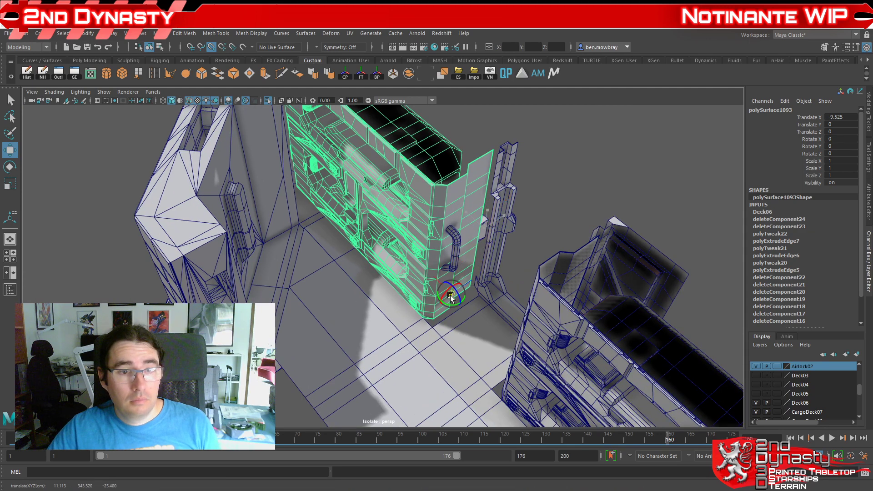
{"action": "left_click_drag", "start_coordinate": [425, 320], "coordinate": [424, 320]}
{"action": "scroll", "coordinate": [425, 321], "scroll_direction": "up", "scroll_amount": 6}
{"action": "middle_click_drag", "start_coordinate": [500, 367], "coordinate": [372, 255], "text": "alt"}
{"action": "scroll", "coordinate": [373, 256], "scroll_direction": "up", "scroll_amount": 2}
{"action": "scroll", "coordinate": [373, 255], "scroll_direction": "up", "scroll_amount": 2}
{"action": "left_click", "coordinate": [330, 334]}
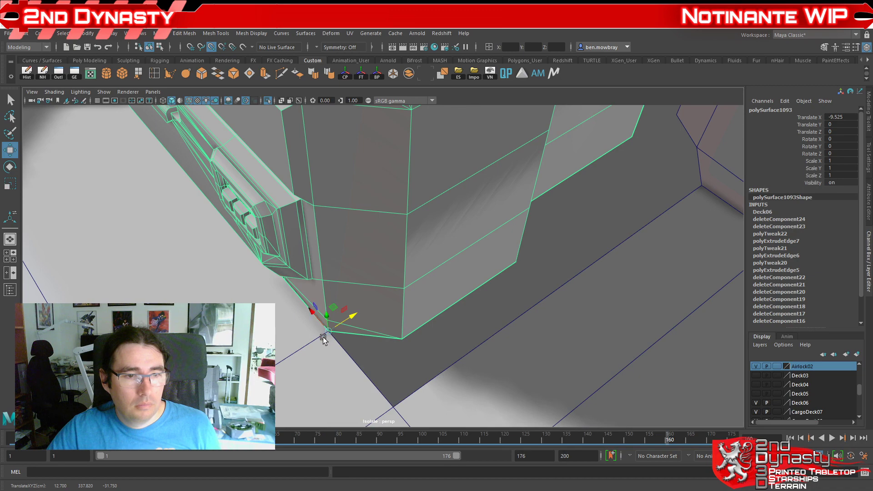
Step: Delete the bunk unit's non-deformer history and clear the selection
{"action": "scroll", "coordinate": [388, 184], "scroll_direction": "down", "scroll_amount": 10}
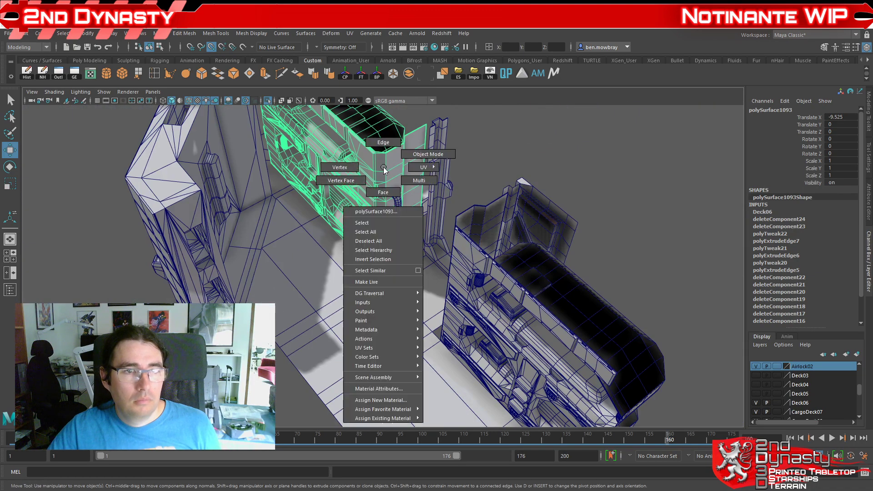
{"action": "left_click", "coordinate": [42, 72]}
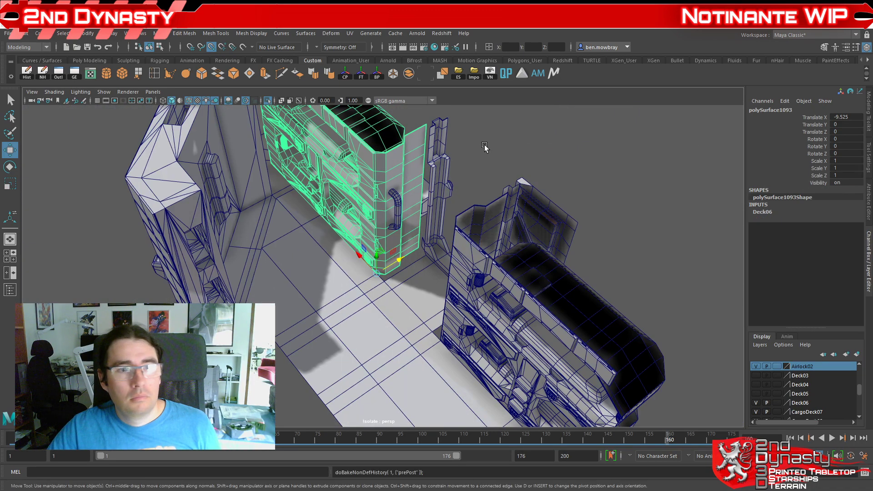
{"action": "left_click", "coordinate": [484, 148]}
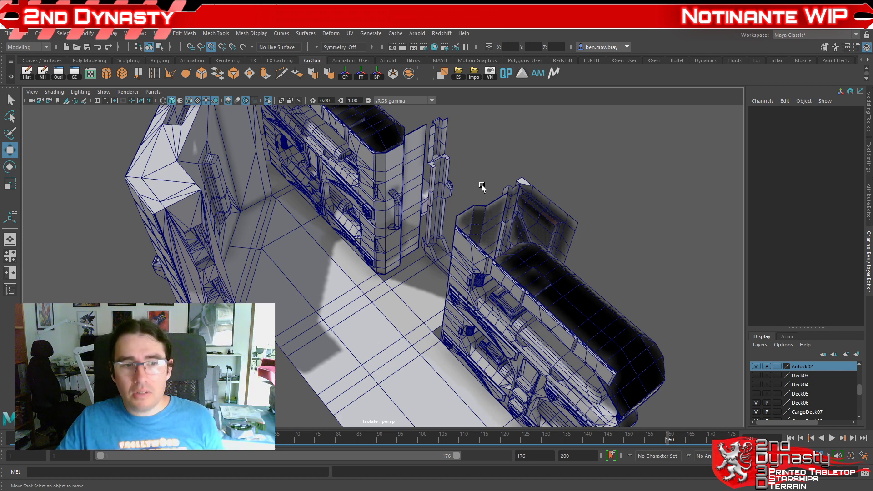
Step: Select the floor faces of the doorway piece in front of the bunk unit, extending from the centre to the angled hull
{"action": "right_click_drag", "start_coordinate": [376, 309], "coordinate": [338, 311]}
{"action": "left_click", "coordinate": [338, 312]}
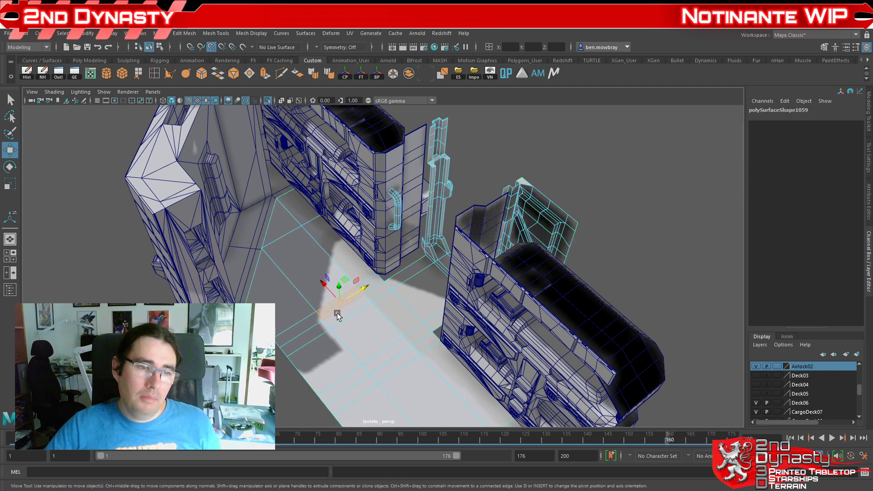
{"action": "left_click", "coordinate": [389, 363], "text": "shift"}
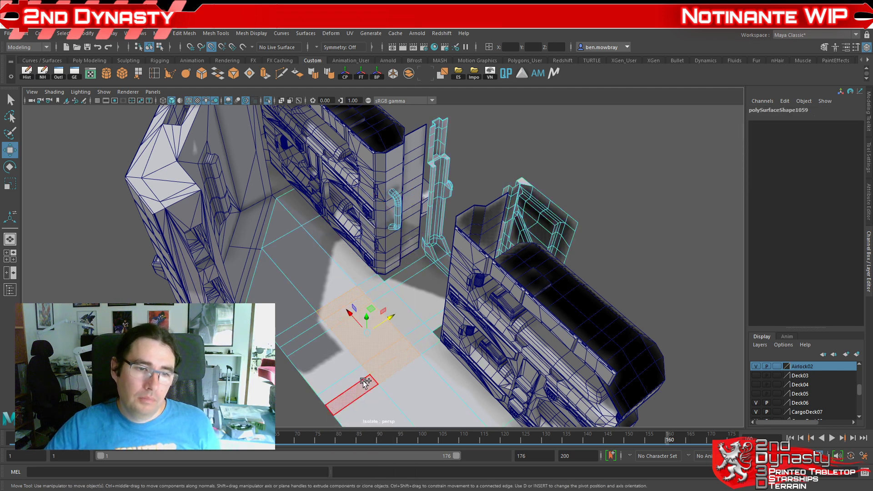
{"action": "double_click", "coordinate": [292, 329], "text": "shift"}
{"action": "left_click_drag", "start_coordinate": [364, 311], "coordinate": [302, 302], "text": "alt"}
{"action": "left_click", "coordinate": [289, 303], "text": "shift"}
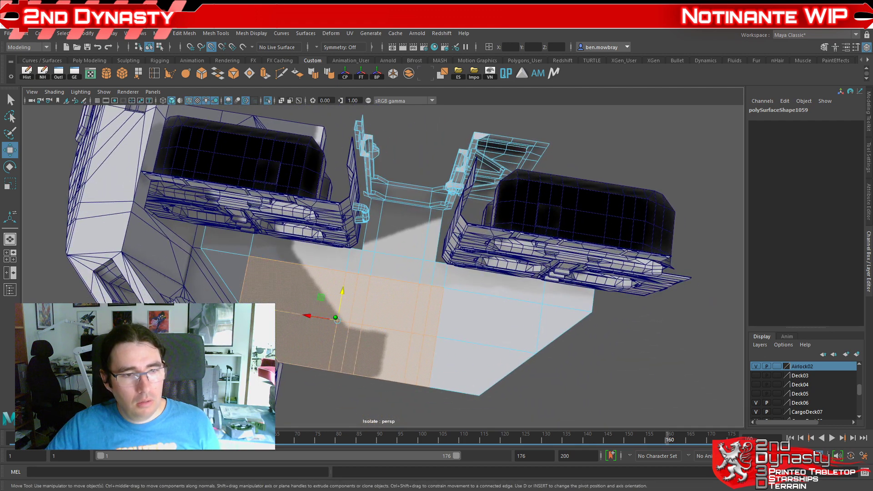
Step: Examine the selected floor section against the bunks and angled hull from above, below and the outer side
{"action": "left_click_drag", "start_coordinate": [315, 333], "coordinate": [407, 212], "text": "alt"}
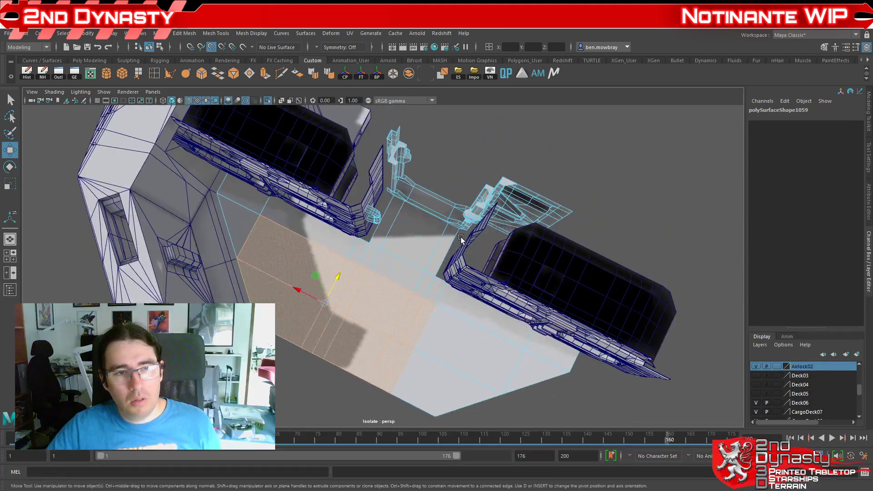
{"action": "left_click_drag", "start_coordinate": [415, 190], "coordinate": [366, 232], "text": "alt"}
{"action": "left_click_drag", "start_coordinate": [483, 242], "coordinate": [366, 253], "text": "alt"}
{"action": "middle_click_drag", "start_coordinate": [367, 253], "coordinate": [443, 282], "text": "alt"}
{"action": "left_click_drag", "start_coordinate": [458, 267], "coordinate": [500, 258], "text": "alt"}
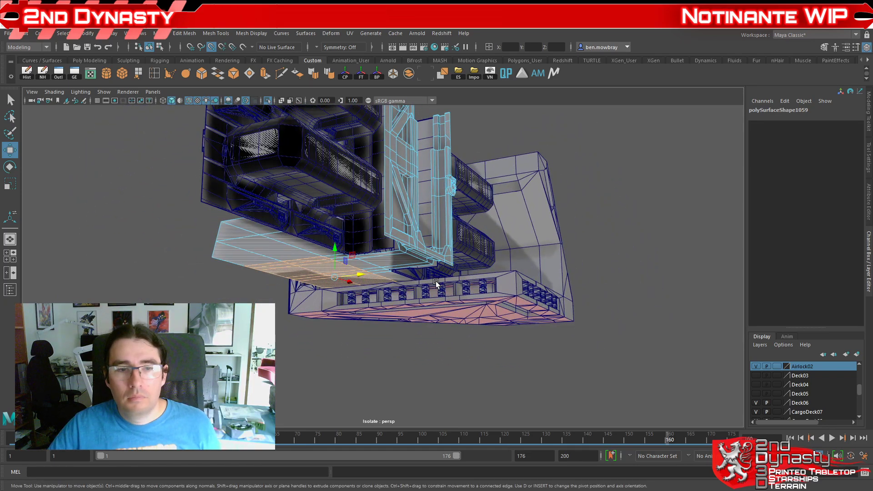
{"action": "left_click_drag", "start_coordinate": [482, 263], "coordinate": [500, 230], "text": "alt"}
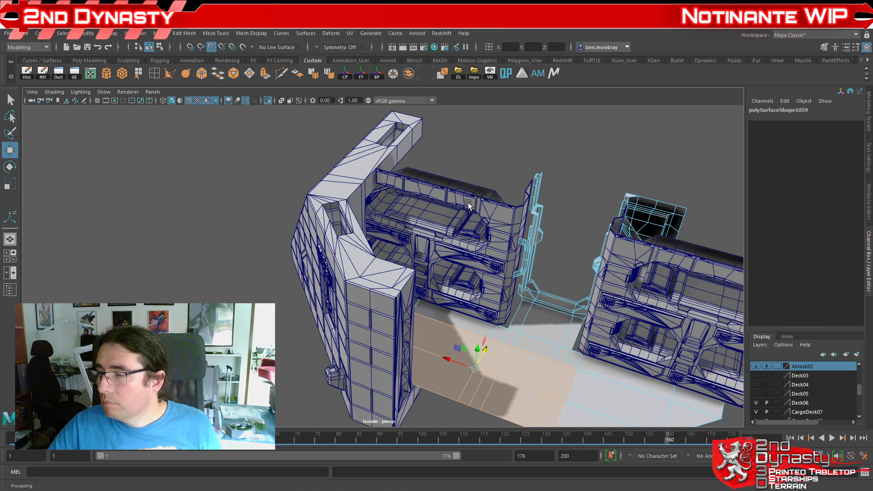
{"action": "left_click_drag", "start_coordinate": [523, 295], "coordinate": [362, 315], "text": "alt"}
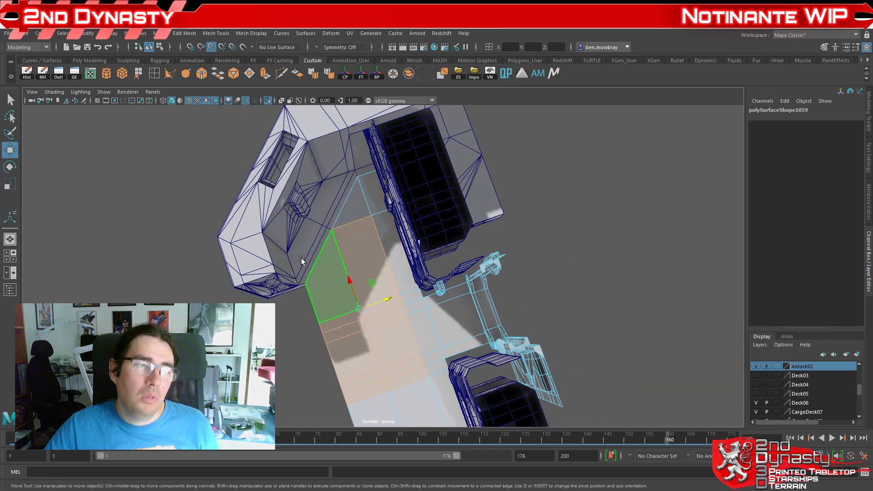
{"action": "left_click_drag", "start_coordinate": [453, 317], "coordinate": [330, 259], "text": "alt"}
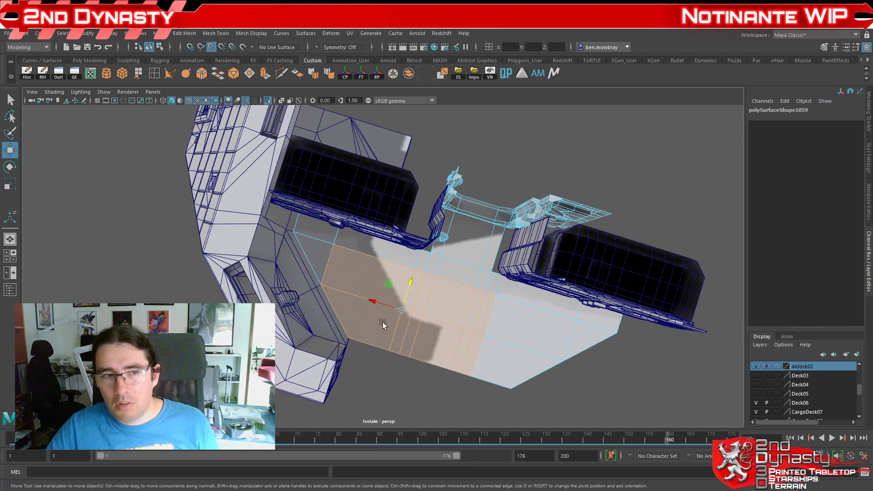
Step: Examine the doorway piece and the backs of the two bunk units from the far side of the doorway
{"action": "left_click_drag", "start_coordinate": [474, 352], "coordinate": [470, 276], "text": "alt"}
{"action": "middle_click_drag", "start_coordinate": [412, 259], "coordinate": [424, 302], "text": "alt"}
{"action": "scroll", "coordinate": [424, 302], "scroll_direction": "up", "scroll_amount": 4}
{"action": "left_click_drag", "start_coordinate": [424, 302], "coordinate": [394, 289], "text": "alt"}
{"action": "middle_click_drag", "start_coordinate": [393, 289], "coordinate": [424, 287], "text": "alt"}
{"action": "left_click_drag", "start_coordinate": [424, 287], "coordinate": [255, 323], "text": "alt"}
{"action": "middle_click_drag", "start_coordinate": [255, 324], "coordinate": [346, 298], "text": "alt"}
{"action": "scroll", "coordinate": [346, 298], "scroll_direction": "up", "scroll_amount": 3}
{"action": "left_click_drag", "start_coordinate": [331, 298], "coordinate": [288, 280], "text": "alt"}
{"action": "scroll", "coordinate": [291, 280], "scroll_direction": "down", "scroll_amount": 3}
{"action": "middle_click_drag", "start_coordinate": [318, 285], "coordinate": [445, 309], "text": "alt"}
{"action": "scroll", "coordinate": [446, 309], "scroll_direction": "up", "scroll_amount": 1}
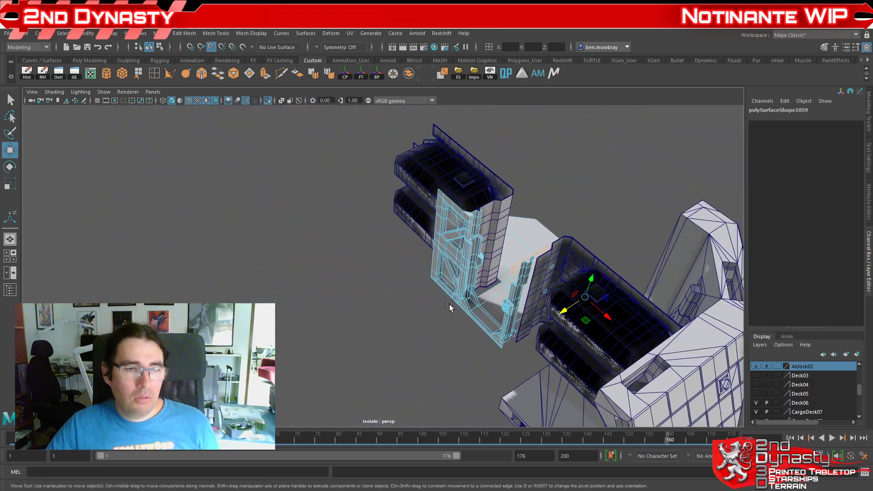
Step: Leave the isolated view to show the surrounding deck and hide the Airlock02 layer
{"action": "key", "text": "ctrl+1"}
{"action": "left_click_drag", "start_coordinate": [483, 273], "coordinate": [593, 346], "text": "alt"}
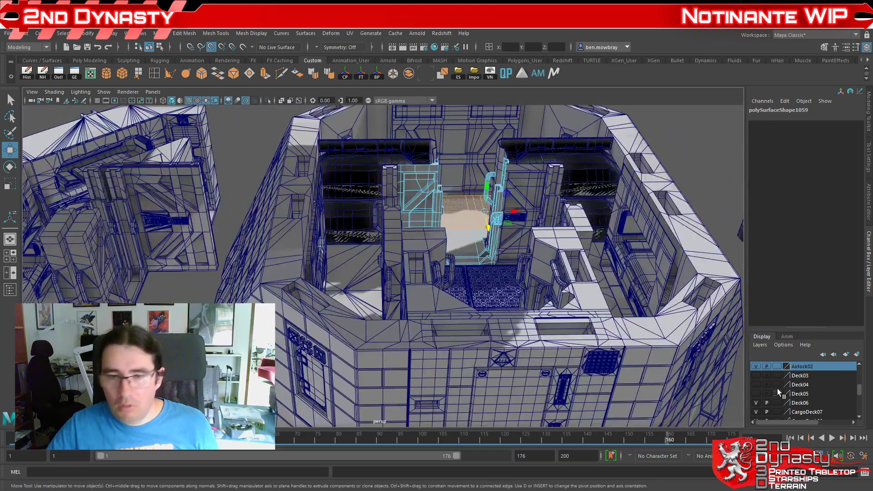
{"action": "scroll", "coordinate": [755, 397], "scroll_direction": "up", "scroll_amount": 1}
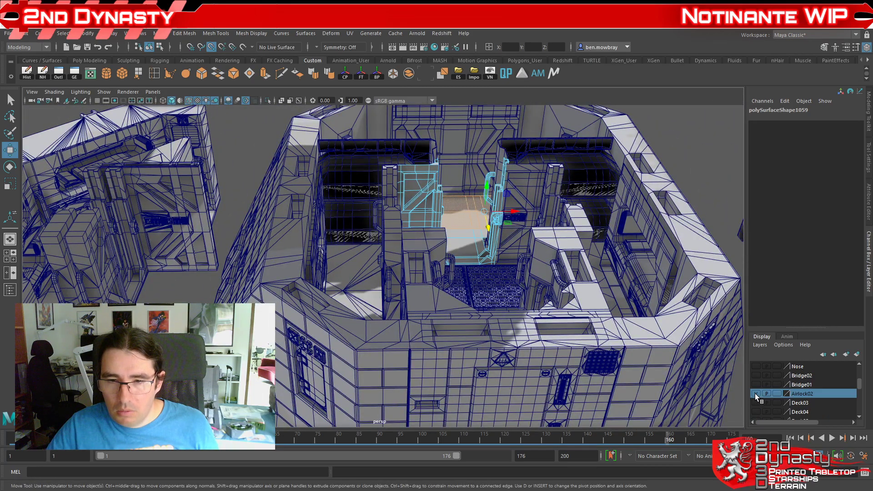
{"action": "left_click", "coordinate": [755, 393]}
Step: Select the mirrored bunk unit, switch the selection to the doorway piece, and examine both within the full deck
{"action": "right_click_drag", "start_coordinate": [610, 289], "coordinate": [491, 291], "text": "alt"}
{"action": "left_click_drag", "start_coordinate": [491, 291], "coordinate": [454, 305], "text": "alt"}
{"action": "right_click_drag", "start_coordinate": [455, 305], "coordinate": [477, 295], "text": "alt"}
{"action": "left_click_drag", "start_coordinate": [478, 294], "coordinate": [359, 302], "text": "alt"}
{"action": "middle_click_drag", "start_coordinate": [359, 302], "coordinate": [320, 320], "text": "alt"}
{"action": "left_click_drag", "start_coordinate": [320, 319], "coordinate": [386, 271], "text": "alt"}
{"action": "left_click", "coordinate": [405, 270]}
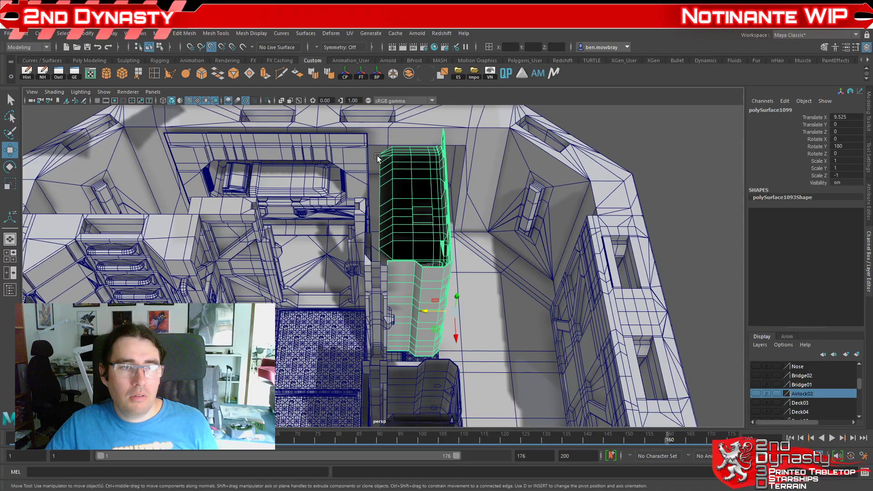
{"action": "left_click_drag", "start_coordinate": [355, 119], "coordinate": [458, 272], "text": "alt"}
{"action": "left_click", "coordinate": [430, 290]}
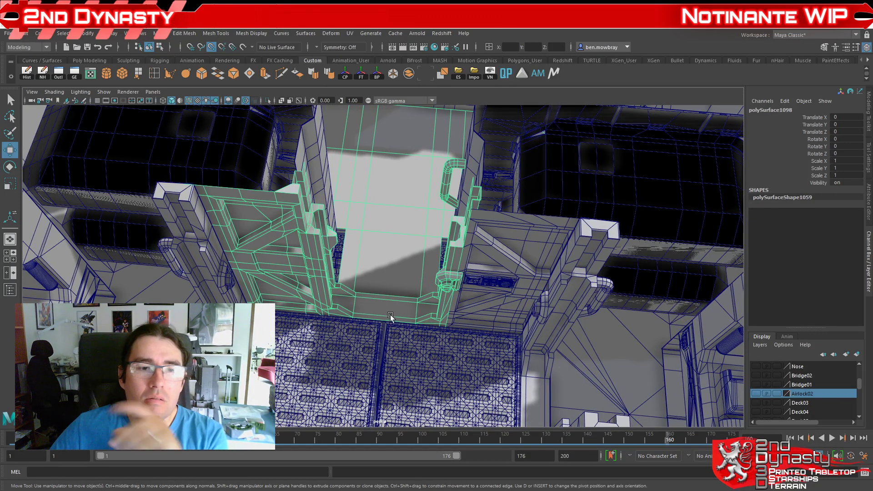
Step: Examine the doorway piece from above where it sits between the bunk backs and the grated walkway
{"action": "left_click_drag", "start_coordinate": [407, 280], "coordinate": [435, 273], "text": "alt"}
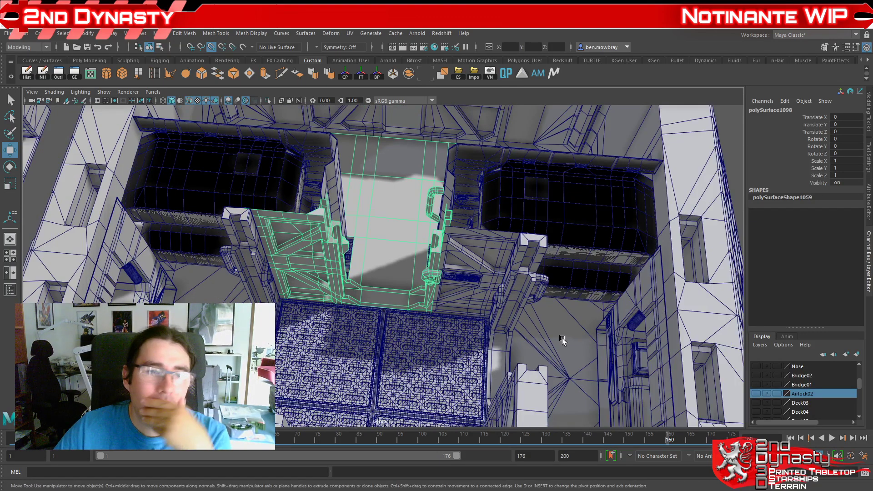
{"action": "right_click_drag", "start_coordinate": [455, 323], "coordinate": [415, 309], "text": "alt"}
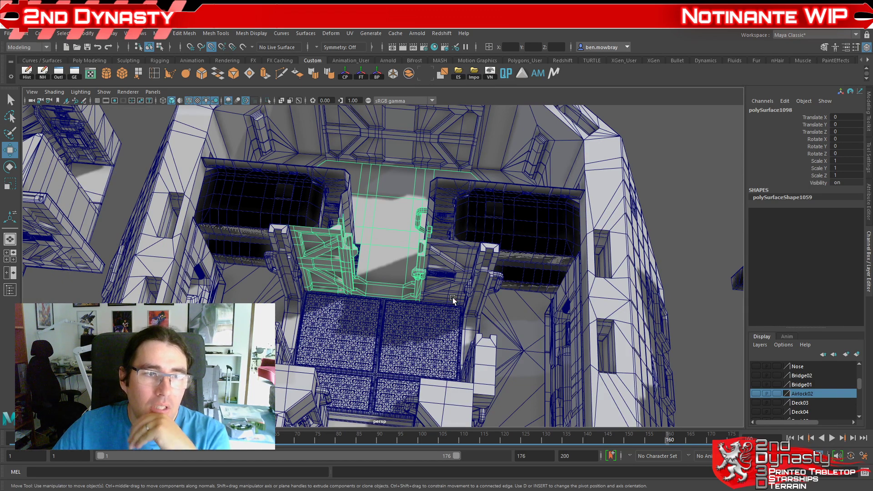
{"action": "scroll", "coordinate": [452, 298], "scroll_direction": "up", "scroll_amount": 4}
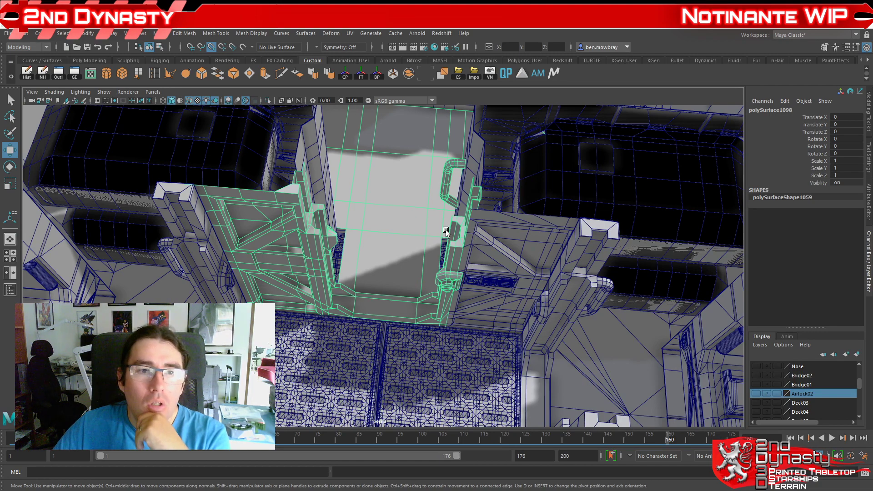
{"action": "left_click_drag", "start_coordinate": [409, 311], "coordinate": [430, 251], "text": "alt"}
{"action": "scroll", "coordinate": [411, 238], "scroll_direction": "down", "scroll_amount": 5}
{"action": "middle_click_drag", "start_coordinate": [430, 251], "coordinate": [429, 287], "text": "alt"}
{"action": "left_click_drag", "start_coordinate": [430, 287], "coordinate": [458, 315], "text": "alt"}
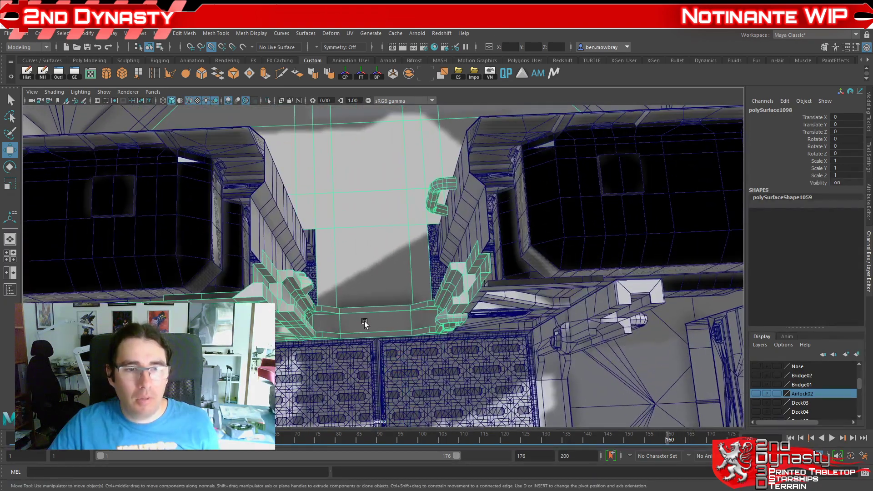
Step: Examine the bunk fronts, the room floor and the doorway from the hull side and from the walkway side
{"action": "scroll", "coordinate": [541, 255], "scroll_direction": "down", "scroll_amount": 4}
{"action": "middle_click_drag", "start_coordinate": [537, 257], "coordinate": [404, 266], "text": "alt"}
{"action": "left_click_drag", "start_coordinate": [404, 266], "coordinate": [533, 314], "text": "alt"}
{"action": "scroll", "coordinate": [457, 285], "scroll_direction": "up", "scroll_amount": 5}
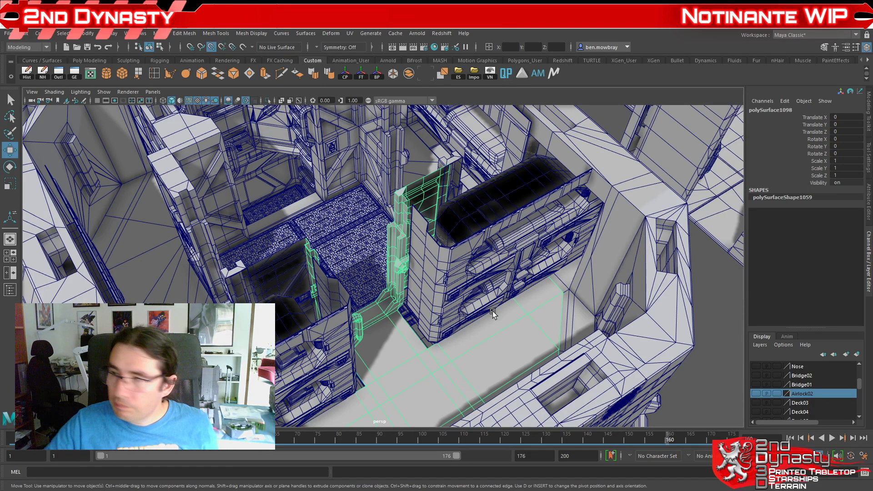
{"action": "left_click_drag", "start_coordinate": [524, 275], "coordinate": [551, 266], "text": "alt"}
{"action": "middle_click_drag", "start_coordinate": [376, 257], "coordinate": [448, 272], "text": "alt"}
{"action": "left_click_drag", "start_coordinate": [448, 270], "coordinate": [473, 276], "text": "alt"}
{"action": "right_click_drag", "start_coordinate": [473, 276], "coordinate": [532, 284], "text": "alt"}
{"action": "left_click_drag", "start_coordinate": [531, 284], "coordinate": [490, 278], "text": "alt"}
{"action": "right_click_drag", "start_coordinate": [490, 278], "coordinate": [512, 266], "text": "alt"}
{"action": "left_click_drag", "start_coordinate": [511, 266], "coordinate": [430, 272], "text": "alt"}
Step: Select the doorway piece together with the braced wall panel beside its frame
{"action": "left_click", "coordinate": [464, 309]}
{"action": "left_click_drag", "start_coordinate": [464, 309], "coordinate": [276, 280], "text": "alt"}
{"action": "left_click", "coordinate": [351, 275]}
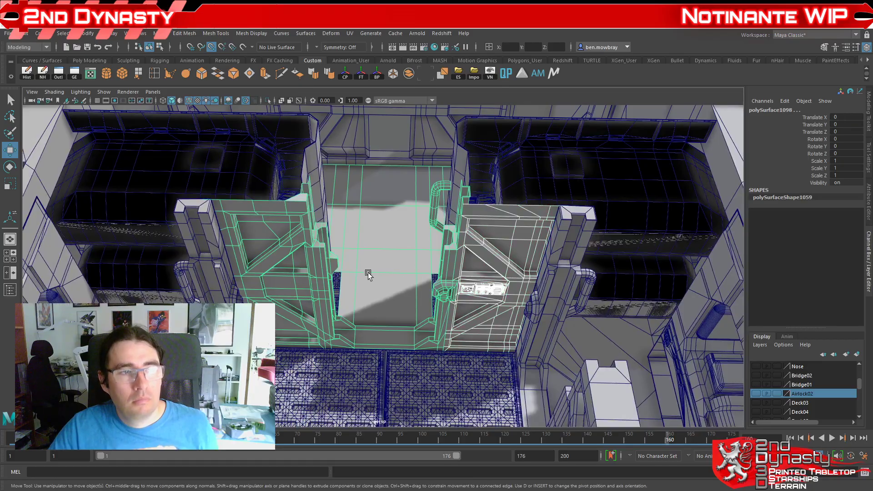
{"action": "left_click_drag", "start_coordinate": [417, 261], "coordinate": [397, 268], "text": "alt"}
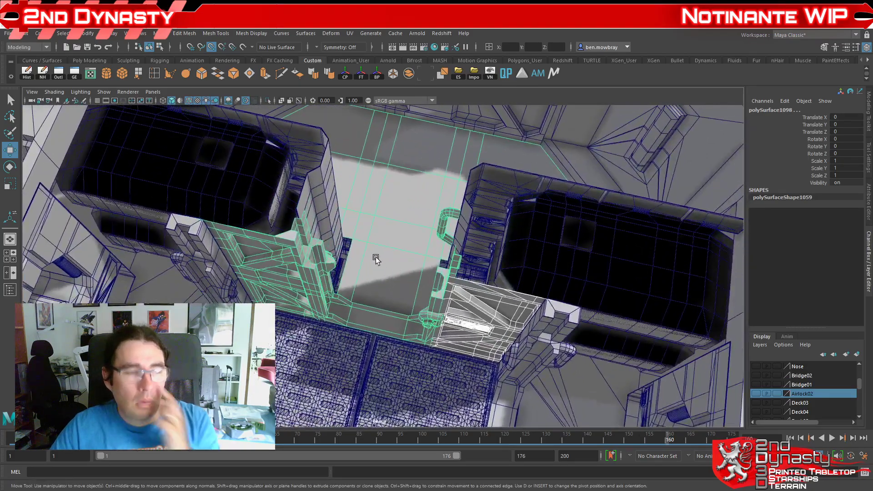
Step: Examine the doorway frame, the adjoining wall panel and the floor gaps beside the bunk end walls up close
{"action": "scroll", "coordinate": [391, 233], "scroll_direction": "up", "scroll_amount": 3}
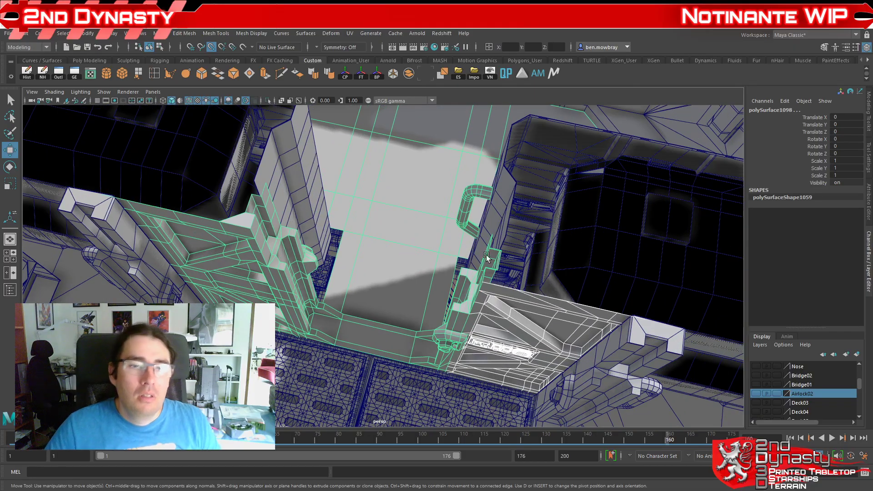
{"action": "middle_click_drag", "start_coordinate": [470, 248], "coordinate": [364, 237], "text": "alt"}
{"action": "left_click_drag", "start_coordinate": [365, 238], "coordinate": [506, 257], "text": "alt"}
{"action": "scroll", "coordinate": [444, 259], "scroll_direction": "up", "scroll_amount": 4}
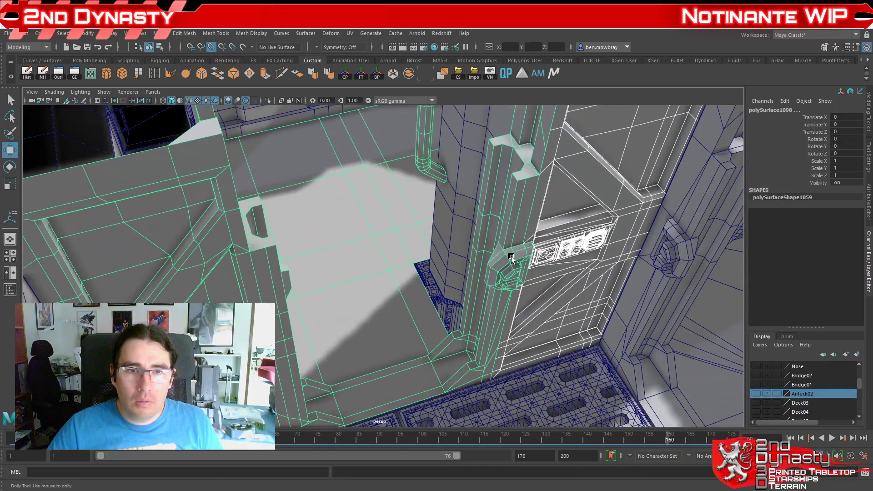
{"action": "right_click_drag", "start_coordinate": [512, 257], "coordinate": [471, 268], "text": "alt"}
{"action": "left_click_drag", "start_coordinate": [433, 240], "coordinate": [380, 178], "text": "alt"}
{"action": "left_click_drag", "start_coordinate": [359, 268], "coordinate": [411, 309], "text": "alt"}
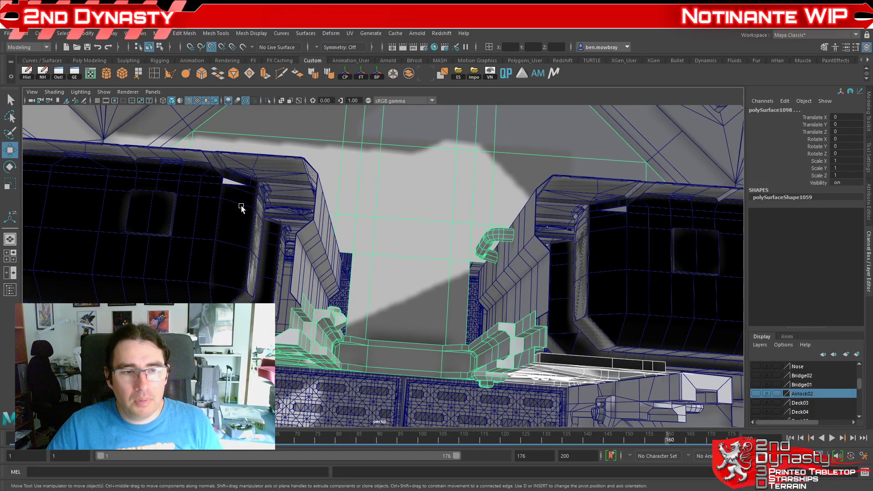
{"action": "left_click_drag", "start_coordinate": [420, 208], "coordinate": [391, 275], "text": "alt"}
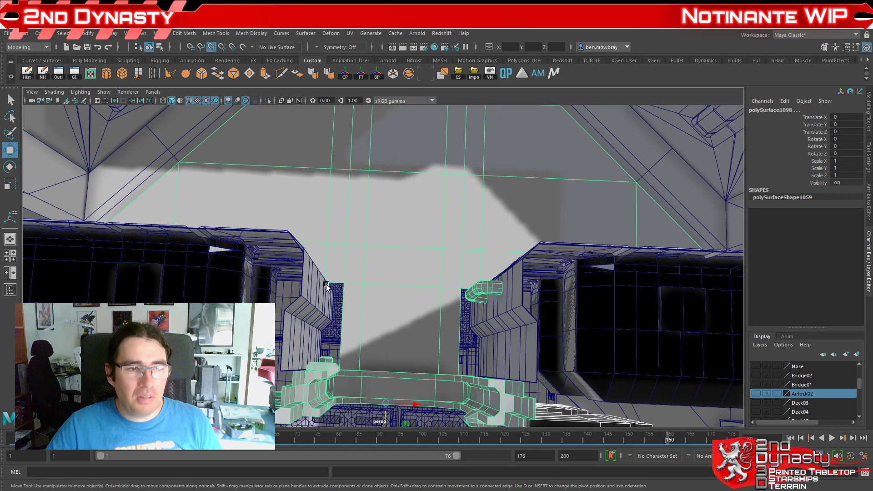
{"action": "left_click_drag", "start_coordinate": [456, 300], "coordinate": [357, 256], "text": "alt"}
{"action": "scroll", "coordinate": [495, 293], "scroll_direction": "down", "scroll_amount": 5}
{"action": "middle_click_drag", "start_coordinate": [356, 254], "coordinate": [419, 269], "text": "alt"}
{"action": "scroll", "coordinate": [420, 269], "scroll_direction": "up", "scroll_amount": 2}
{"action": "left_click_drag", "start_coordinate": [419, 269], "coordinate": [368, 252], "text": "alt"}
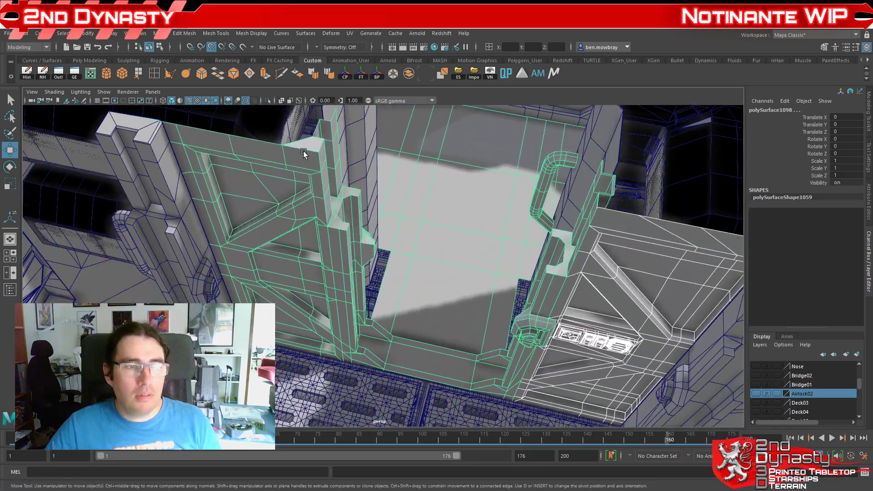
Step: Isolate the doorway piece together with its attached room floor and the braced wall panel
{"action": "scroll", "coordinate": [581, 299], "scroll_direction": "down", "scroll_amount": 3}
{"action": "left_click_drag", "start_coordinate": [546, 284], "coordinate": [299, 305], "text": "alt"}
{"action": "scroll", "coordinate": [468, 267], "scroll_direction": "up", "scroll_amount": 3}
{"action": "left_click", "coordinate": [522, 216]}
{"action": "scroll", "coordinate": [284, 276], "scroll_direction": "down", "scroll_amount": 3}
{"action": "scroll", "coordinate": [285, 277], "scroll_direction": "up", "scroll_amount": 3}
{"action": "left_click", "coordinate": [284, 277]}
{"action": "key", "text": "ctrl+1"}
Step: Detach the doorway frame from the room floor along the edges of the threshold
{"action": "right_click_drag", "start_coordinate": [299, 304], "coordinate": [302, 224]}
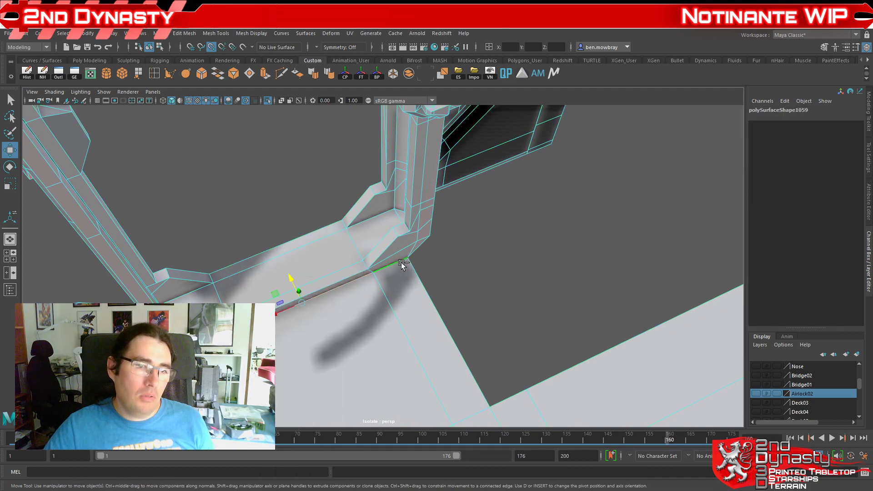
{"action": "left_click", "coordinate": [189, 35]}
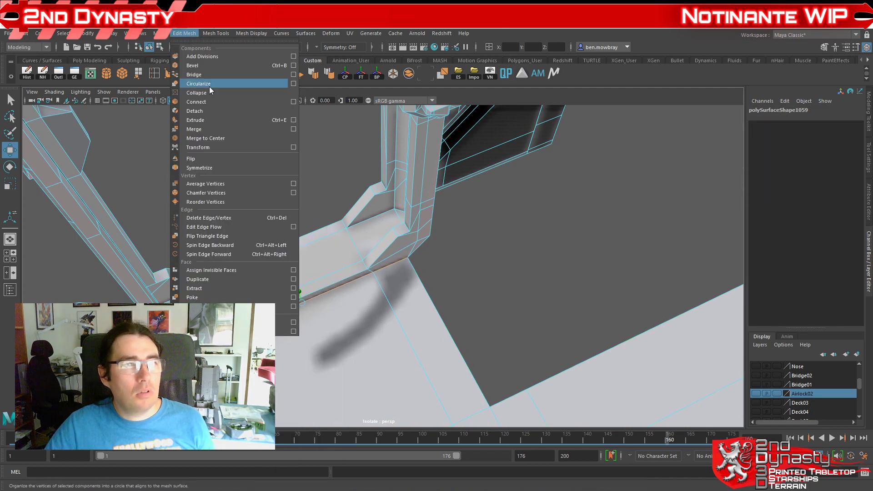
{"action": "mouse_move", "coordinate": [209, 32]}
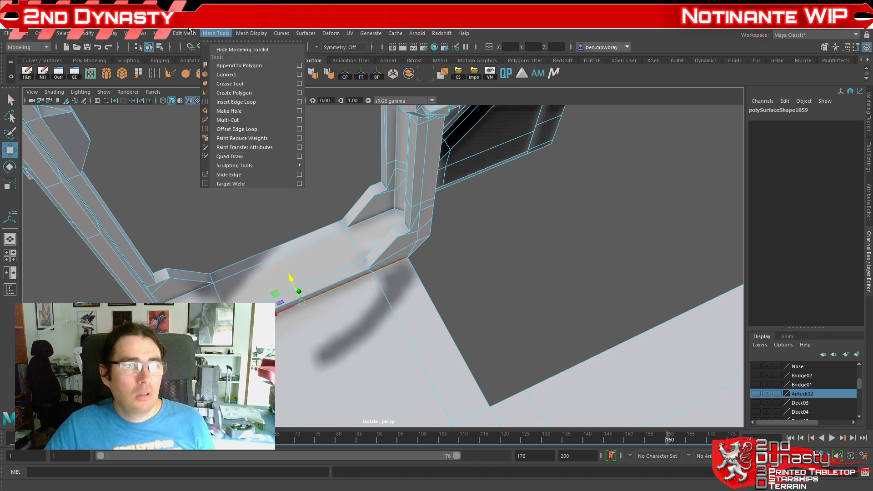
{"action": "left_click", "coordinate": [180, 34]}
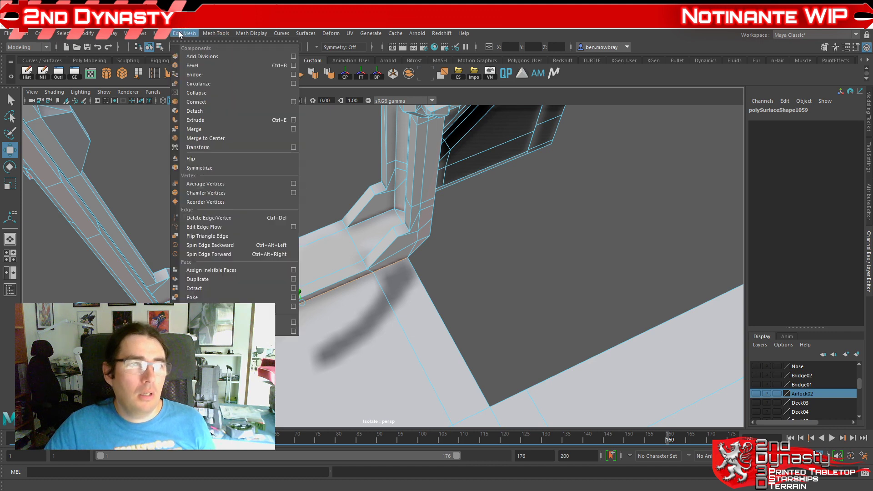
{"action": "left_click", "coordinate": [229, 110]}
Step: Separate the doorway mesh into its individual shells and delete the non-deformer history of the resulting pieces
{"action": "right_click", "coordinate": [323, 242]}
{"action": "left_click_drag", "start_coordinate": [292, 247], "coordinate": [345, 236], "text": "alt"}
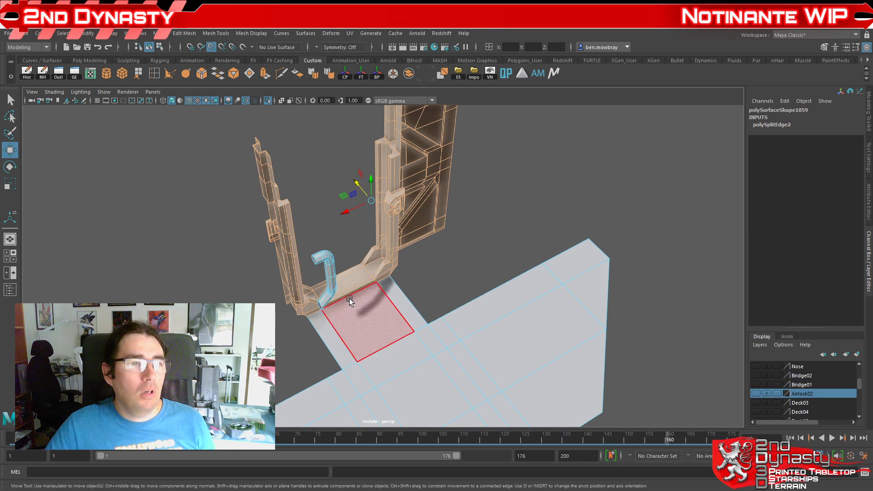
{"action": "double_click", "coordinate": [332, 270], "text": "shift"}
{"action": "left_click", "coordinate": [157, 33]}
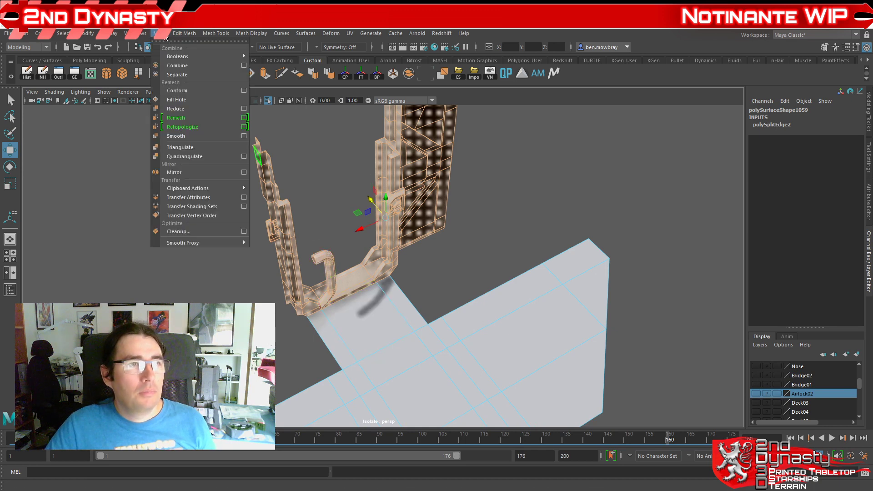
{"action": "left_click", "coordinate": [194, 76]}
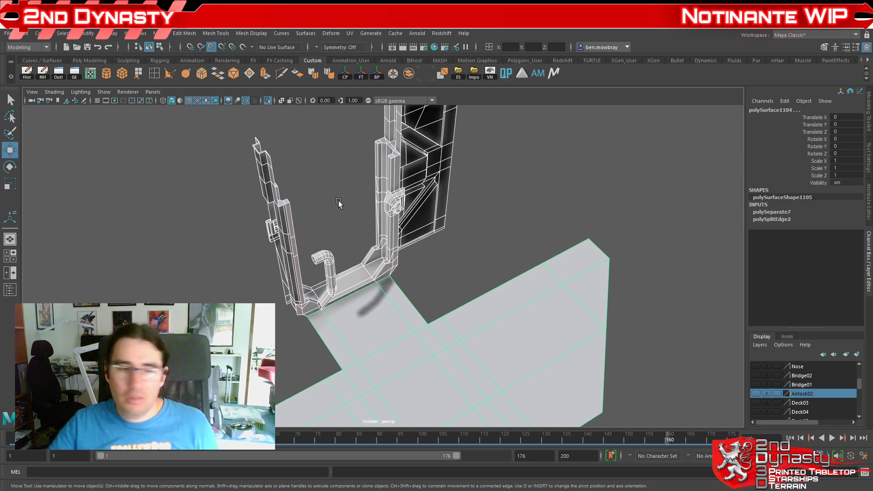
{"action": "left_click_drag", "start_coordinate": [338, 203], "coordinate": [516, 259], "text": "alt"}
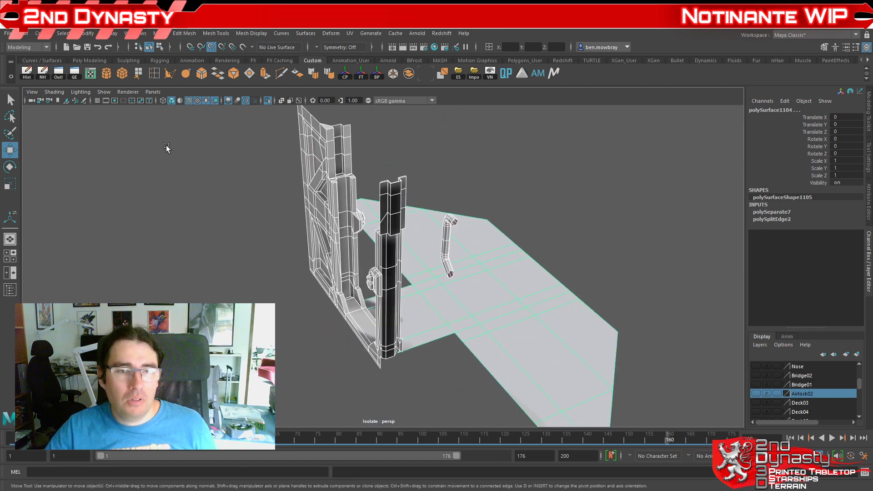
{"action": "left_click", "coordinate": [43, 73]}
{"action": "left_click", "coordinate": [476, 302]}
Step: Select the vertical run of edges between the braced wall panel and the doorway post, down to the base
{"action": "left_click_drag", "start_coordinate": [437, 236], "coordinate": [468, 273], "text": "alt"}
{"action": "scroll", "coordinate": [485, 247], "scroll_direction": "up", "scroll_amount": 3}
{"action": "left_click", "coordinate": [344, 282]}
{"action": "left_click_drag", "start_coordinate": [345, 282], "coordinate": [414, 290], "text": "alt"}
{"action": "right_click", "coordinate": [411, 230]}
{"action": "left_click", "coordinate": [412, 205]}
{"action": "left_click", "coordinate": [407, 246]}
{"action": "left_click", "coordinate": [407, 246]}
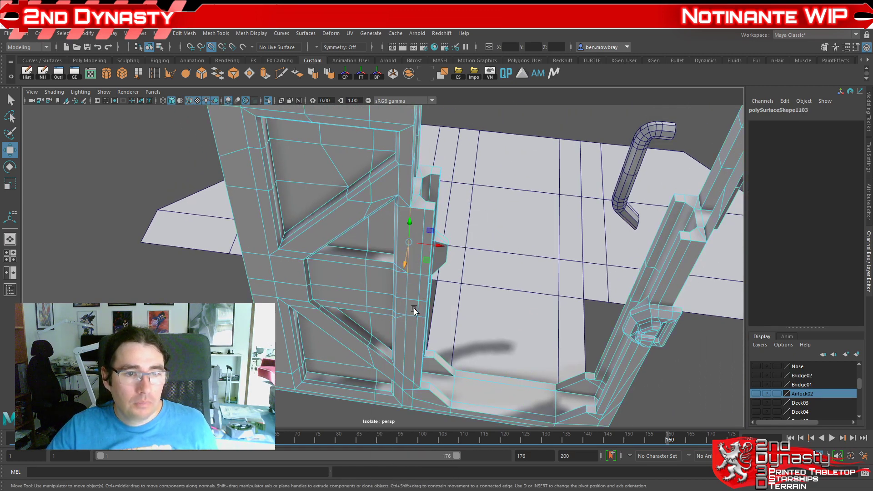
{"action": "left_click", "coordinate": [404, 340], "text": "shift"}
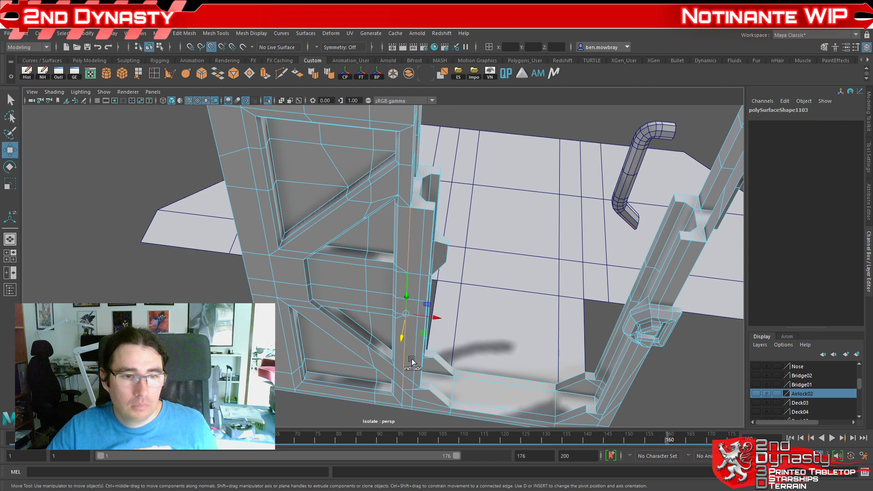
{"action": "left_click", "coordinate": [402, 391], "text": "shift"}
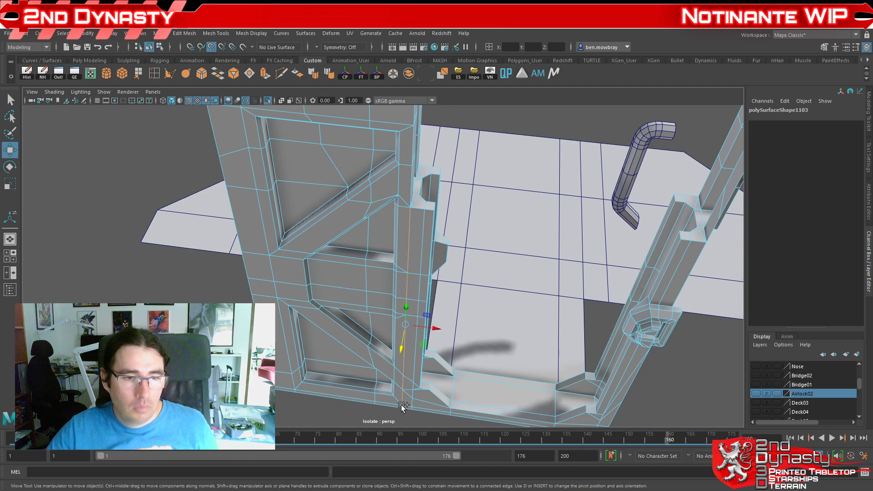
Step: Extend the edge selection up to the top of the post and detach the braced wall panel from the doorway frame
{"action": "scroll", "coordinate": [402, 406], "scroll_direction": "up", "scroll_amount": 5}
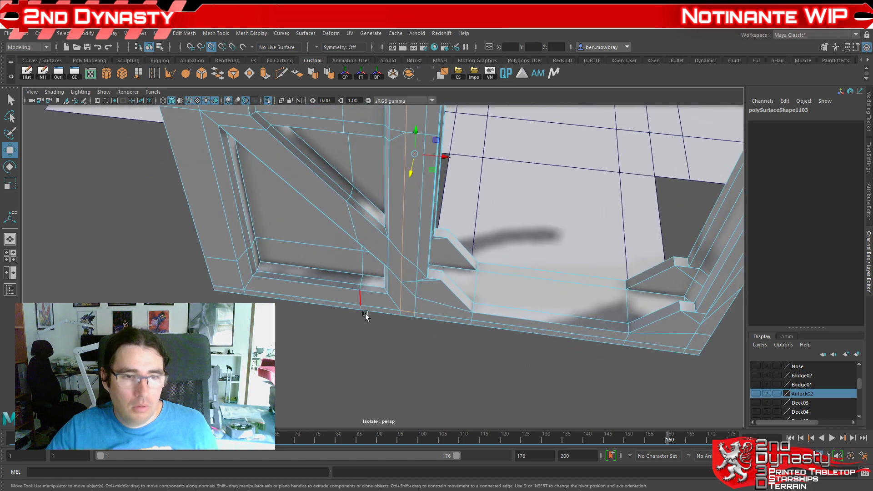
{"action": "scroll", "coordinate": [418, 346], "scroll_direction": "down", "scroll_amount": 6}
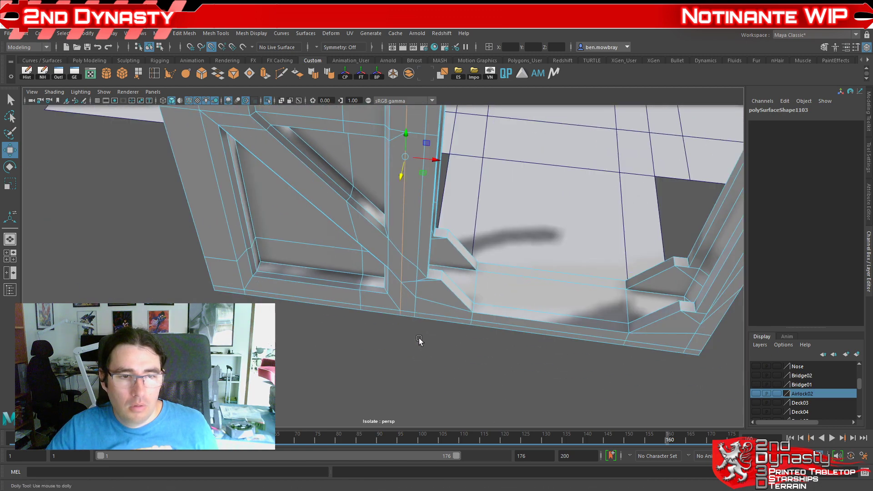
{"action": "middle_click_drag", "start_coordinate": [432, 217], "coordinate": [416, 399], "text": "alt"}
{"action": "left_click_drag", "start_coordinate": [393, 336], "coordinate": [428, 325], "text": "alt"}
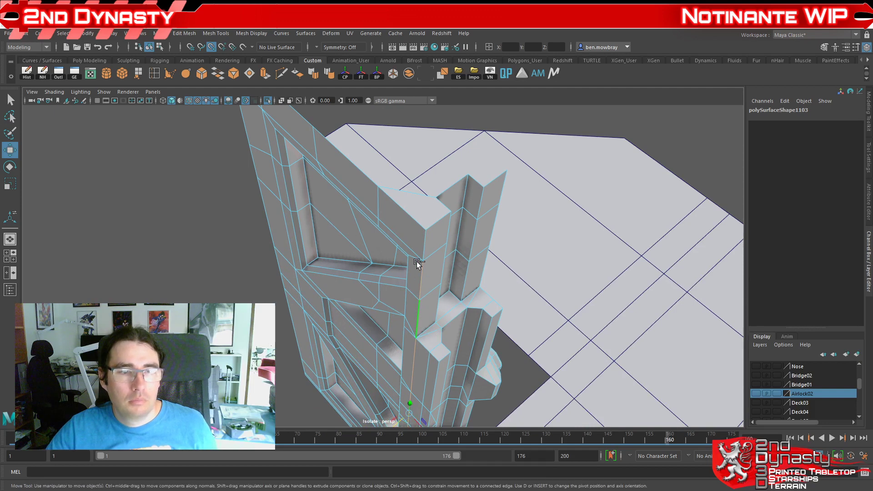
{"action": "left_click", "coordinate": [417, 207], "text": "shift"}
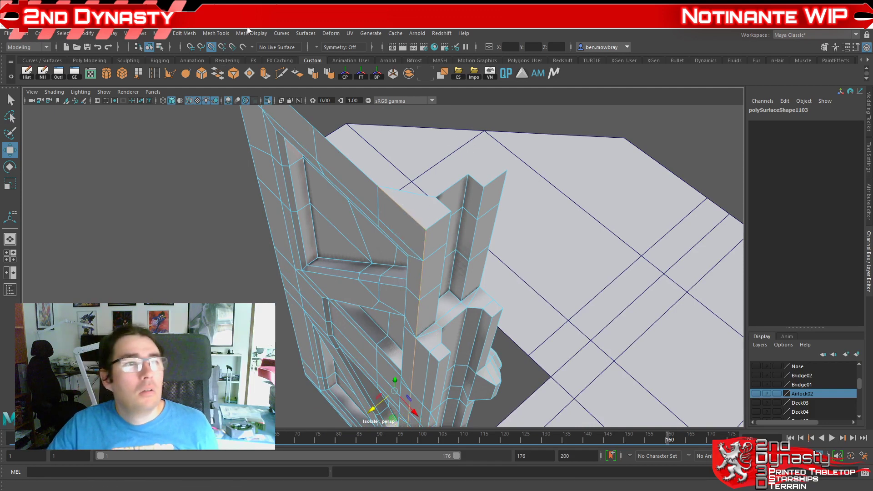
{"action": "left_click", "coordinate": [214, 33]}
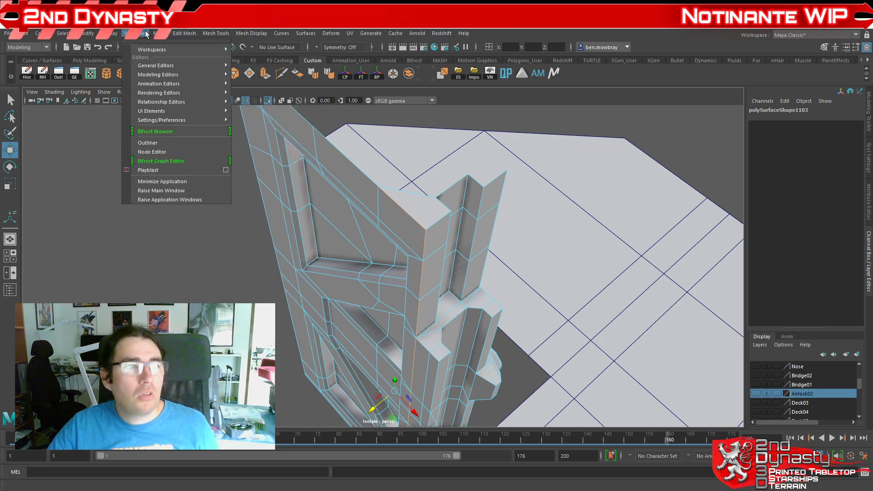
{"action": "mouse_move", "coordinate": [195, 36]}
{"action": "left_click", "coordinate": [196, 110]}
Step: Separate the braced wall panel from the doorway frame and delete the non-deformer history of both pieces
{"action": "left_click_drag", "start_coordinate": [377, 237], "coordinate": [358, 223], "text": "alt"}
{"action": "right_click_drag", "start_coordinate": [357, 222], "coordinate": [349, 260]}
{"action": "double_click", "coordinate": [346, 252]}
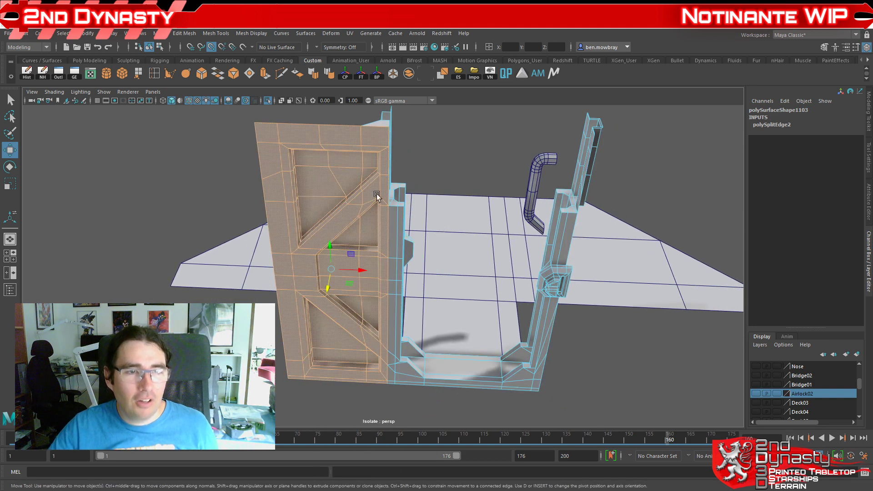
{"action": "left_click", "coordinate": [184, 33]}
{"action": "mouse_move", "coordinate": [158, 33]}
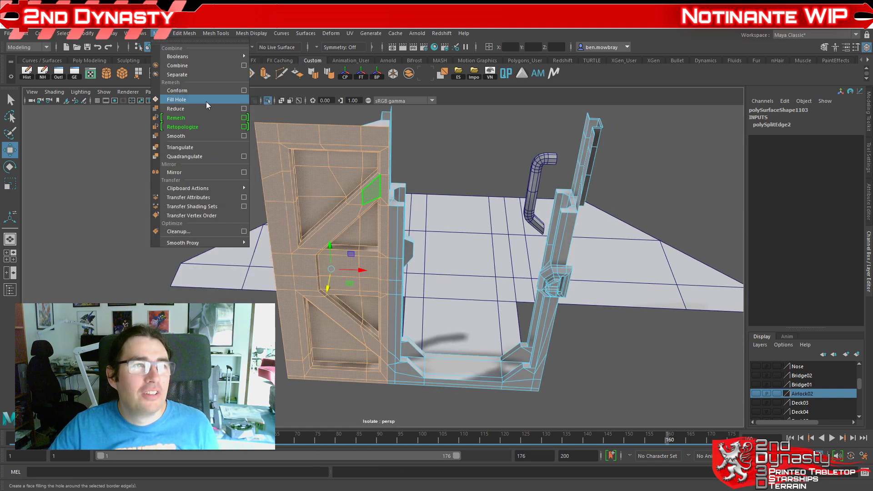
{"action": "left_click", "coordinate": [193, 76]}
{"action": "left_click", "coordinate": [395, 229]}
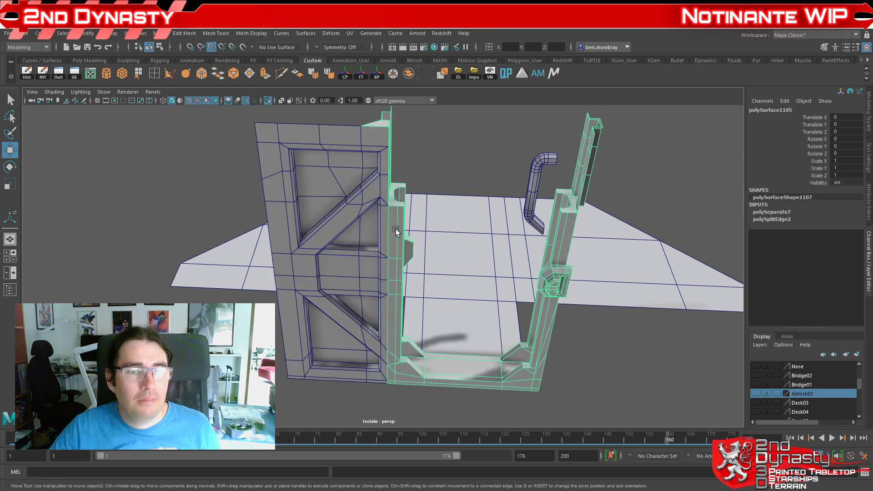
{"action": "left_click", "coordinate": [295, 149]}
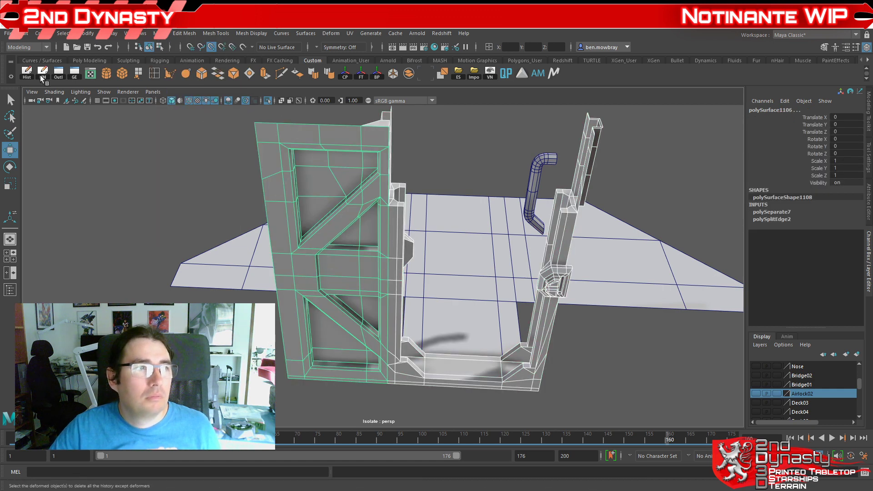
{"action": "left_click", "coordinate": [43, 73]}
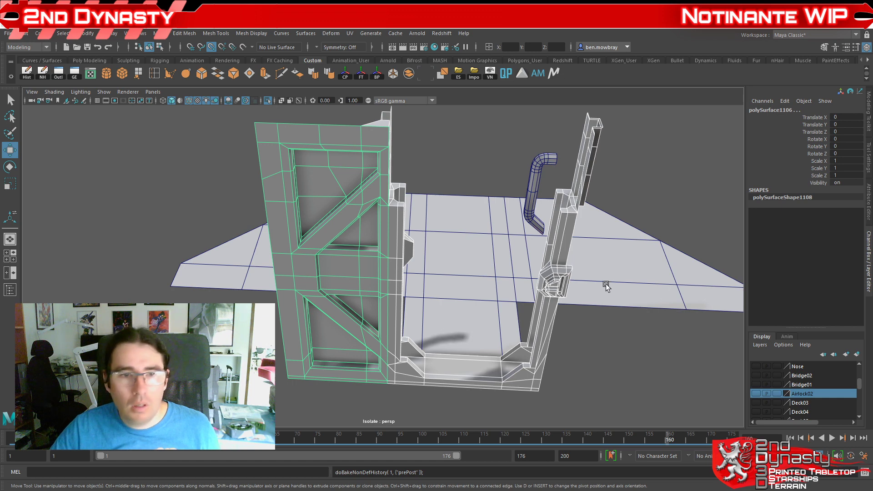
Step: Bring the surrounding deck back into view and move the doorway frame to Translate X -12.7, between the bunk ends
{"action": "scroll", "coordinate": [617, 263], "scroll_direction": "down", "scroll_amount": 3}
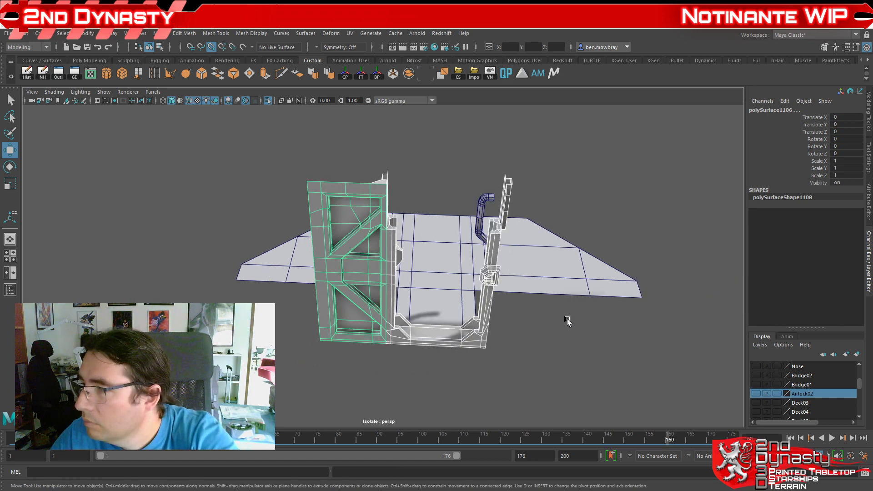
{"action": "left_click", "coordinate": [525, 298]}
{"action": "scroll", "coordinate": [509, 318], "scroll_direction": "up", "scroll_amount": 4}
{"action": "left_click_drag", "start_coordinate": [506, 323], "coordinate": [419, 253], "text": "alt"}
{"action": "scroll", "coordinate": [459, 336], "scroll_direction": "down", "scroll_amount": 3}
{"action": "key", "text": "ctrl+1"}
{"action": "scroll", "coordinate": [382, 303], "scroll_direction": "down", "scroll_amount": 6}
{"action": "scroll", "coordinate": [368, 296], "scroll_direction": "up", "scroll_amount": 5}
{"action": "scroll", "coordinate": [333, 264], "scroll_direction": "up", "scroll_amount": 3}
{"action": "left_click", "coordinate": [334, 263]}
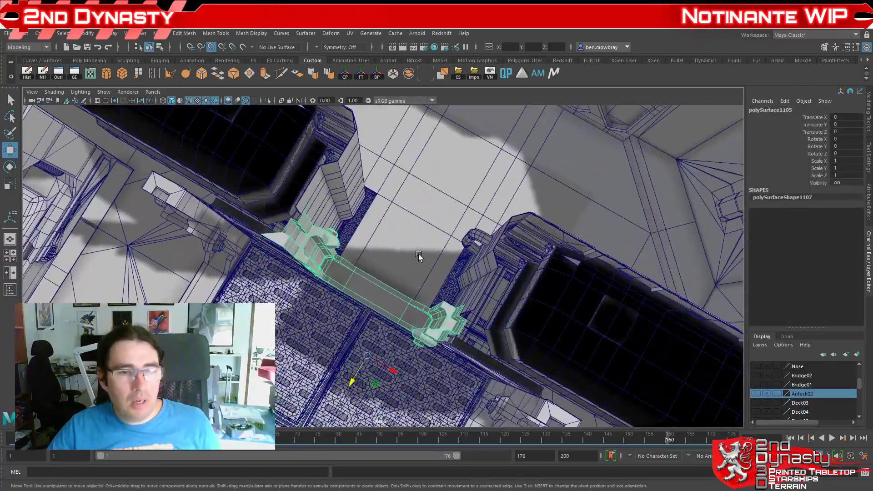
{"action": "left_click_drag", "start_coordinate": [358, 376], "coordinate": [339, 373]}
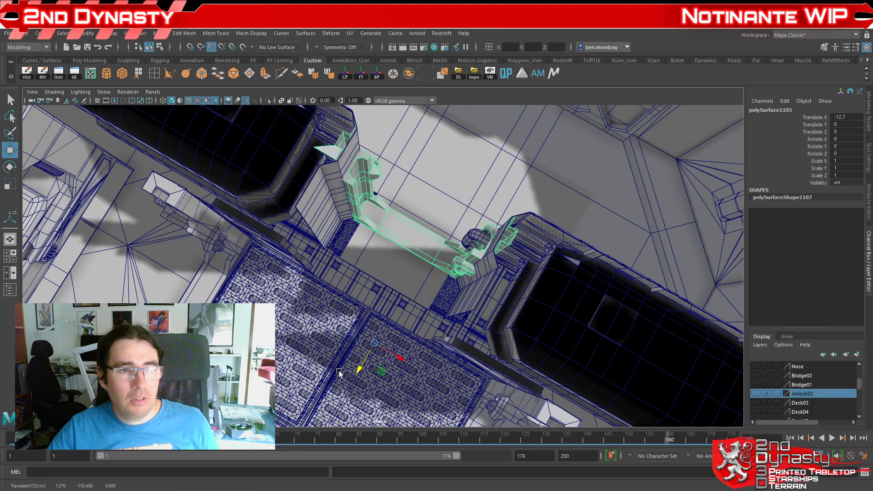
Step: Select the narrow vertical strip of faces on the bunk's end wall beside the doorway frame
{"action": "left_click_drag", "start_coordinate": [449, 315], "coordinate": [404, 224], "text": "alt"}
{"action": "left_click", "coordinate": [397, 223]}
{"action": "right_click", "coordinate": [404, 223]}
{"action": "right_click_drag", "start_coordinate": [406, 226], "coordinate": [399, 259]}
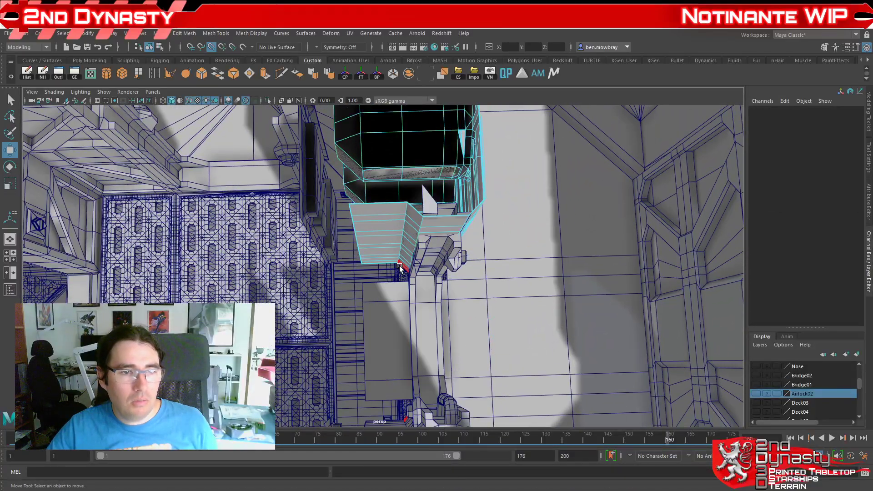
{"action": "left_click", "coordinate": [416, 217]}
{"action": "left_click_drag", "start_coordinate": [416, 217], "coordinate": [400, 259], "text": "alt"}
{"action": "right_click_drag", "start_coordinate": [400, 258], "coordinate": [389, 255], "text": "alt"}
{"action": "left_click_drag", "start_coordinate": [390, 255], "coordinate": [282, 278], "text": "alt"}
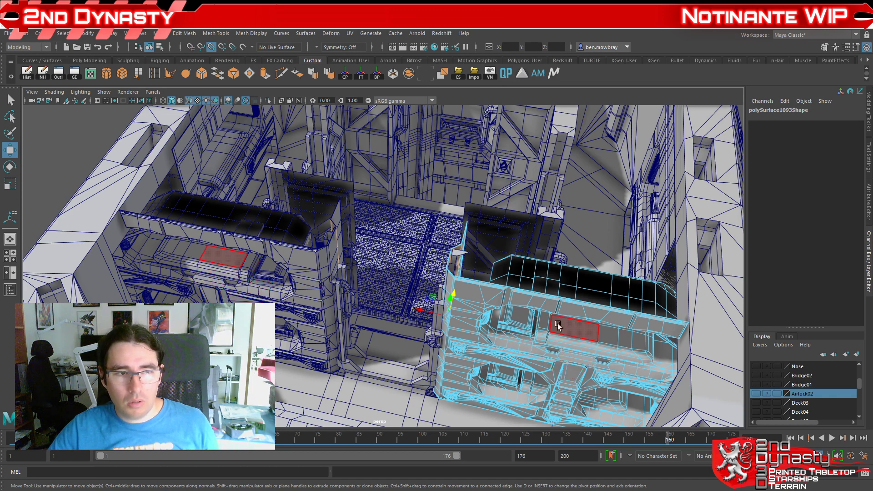
Step: Review the Instance geometry type in the Duplicate Special options and close them without applying
{"action": "left_click", "coordinate": [23, 34]}
{"action": "mouse_move", "coordinate": [39, 34]}
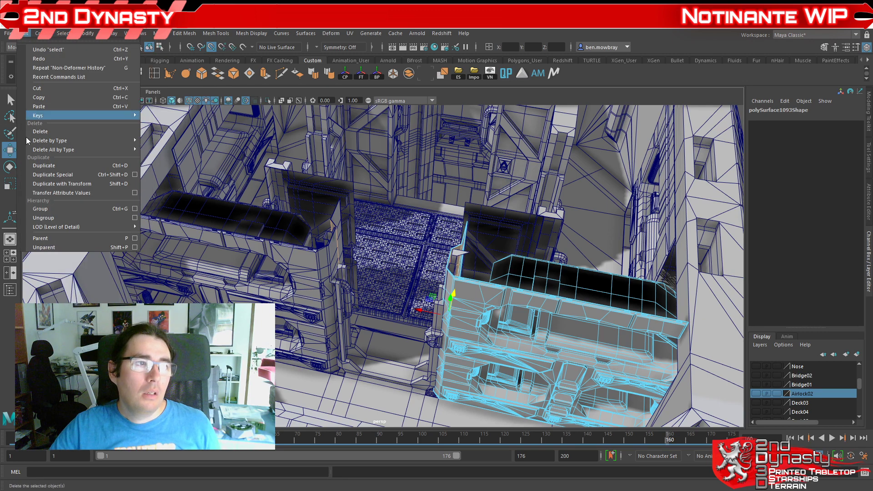
{"action": "left_click", "coordinate": [135, 174]}
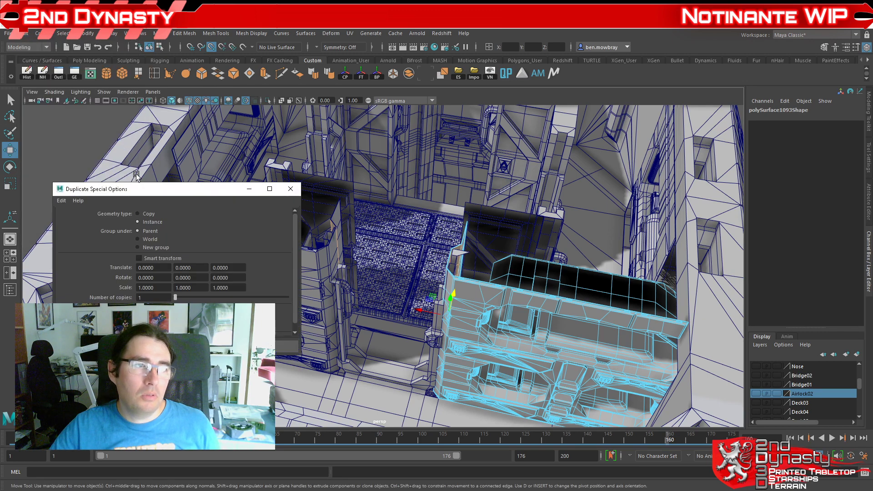
{"action": "left_click", "coordinate": [284, 348]}
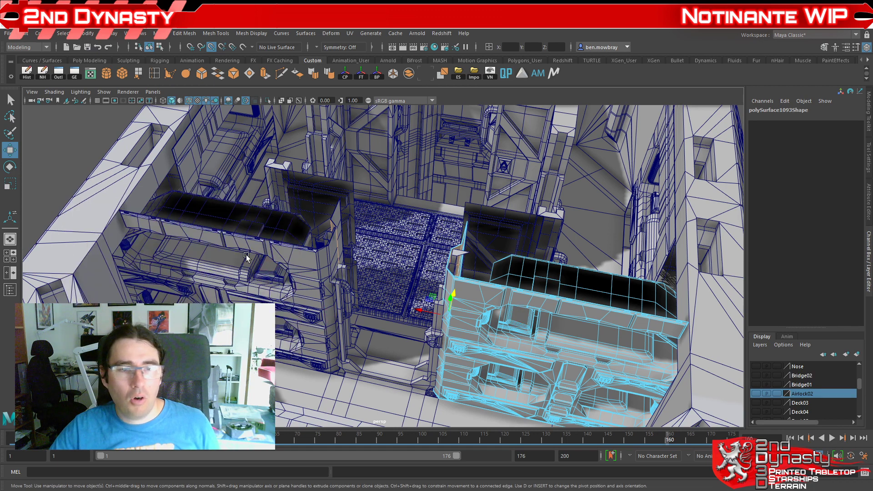
Step: Reposition the pivot of the selected bunk end-wall faces at their upper edge and move the faces with grid snapping
{"action": "left_click_drag", "start_coordinate": [568, 292], "coordinate": [487, 279], "text": "alt"}
{"action": "scroll", "coordinate": [486, 280], "scroll_direction": "up", "scroll_amount": 3}
{"action": "middle_click_drag", "start_coordinate": [481, 271], "coordinate": [628, 282], "text": "alt"}
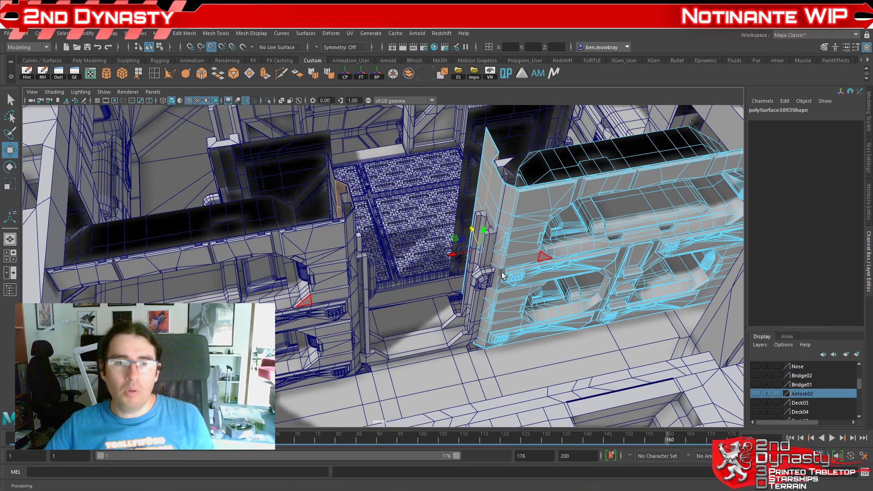
{"action": "left_click_drag", "start_coordinate": [533, 253], "coordinate": [327, 295], "text": "alt"}
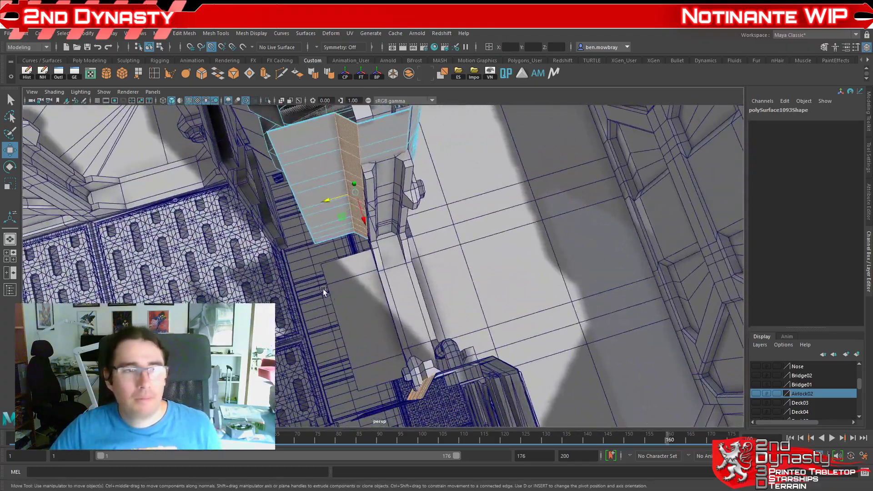
{"action": "left_click", "coordinate": [353, 191]}
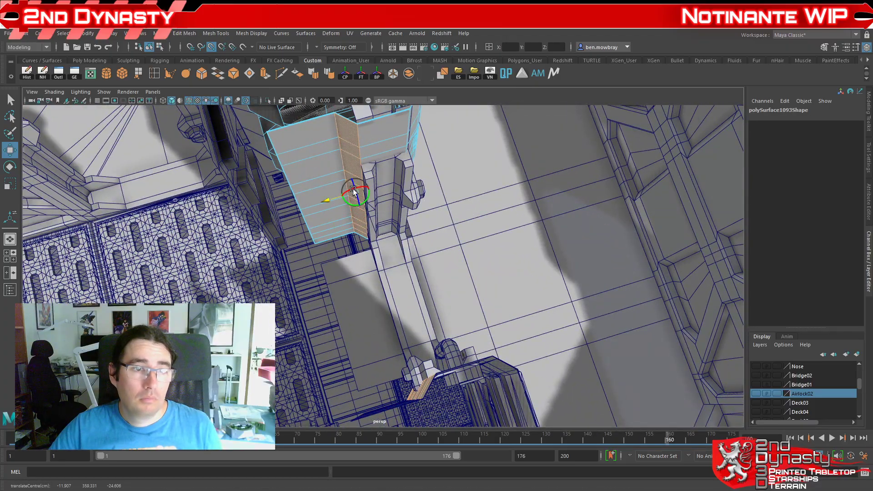
{"action": "left_click_drag", "start_coordinate": [268, 100], "coordinate": [267, 97]}
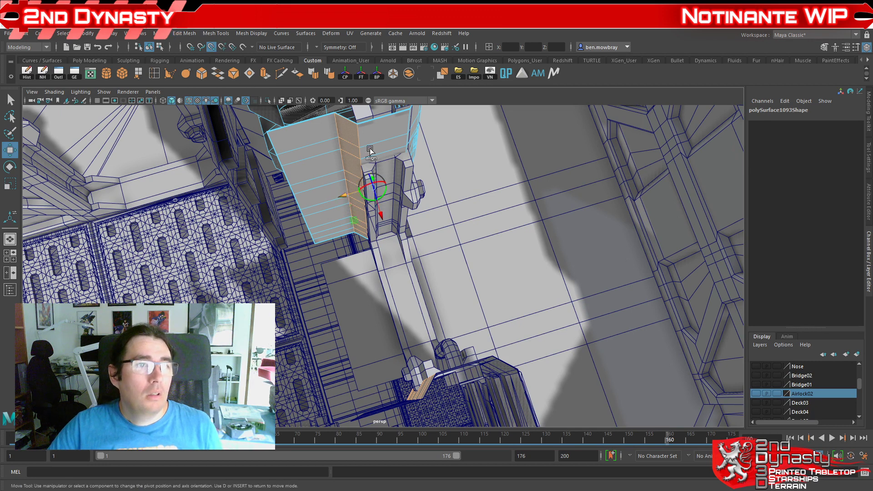
{"action": "left_click_drag", "start_coordinate": [370, 189], "coordinate": [338, 136]}
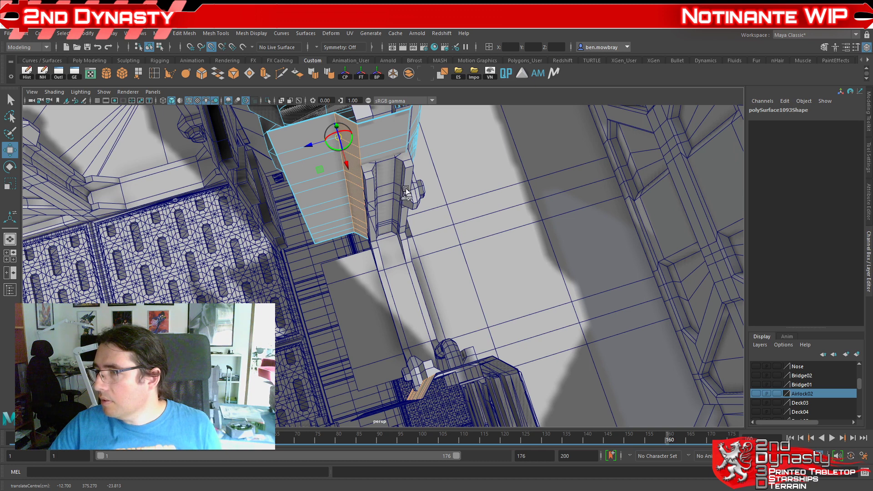
{"action": "left_click", "coordinate": [191, 47]}
{"action": "left_click_drag", "start_coordinate": [331, 139], "coordinate": [456, 222]}
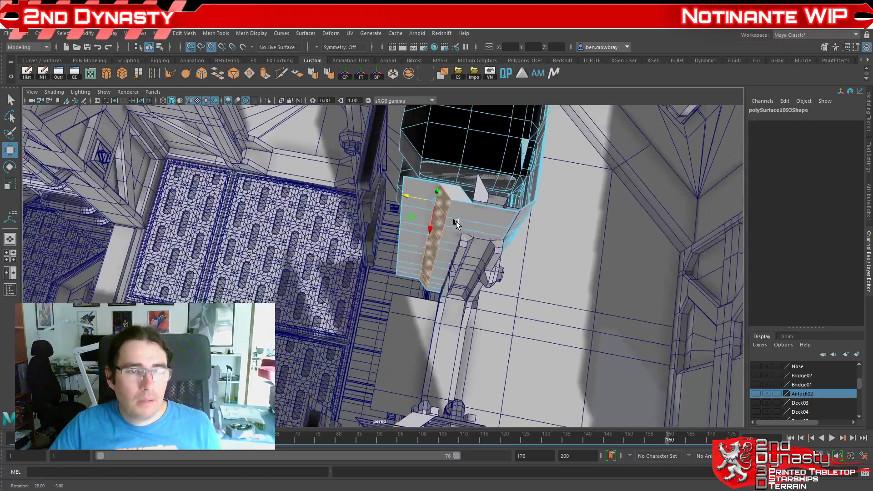
Step: Select the small top face that caps the protruding strip on the bunk's end wall
{"action": "scroll", "coordinate": [447, 260], "scroll_direction": "down", "scroll_amount": 5}
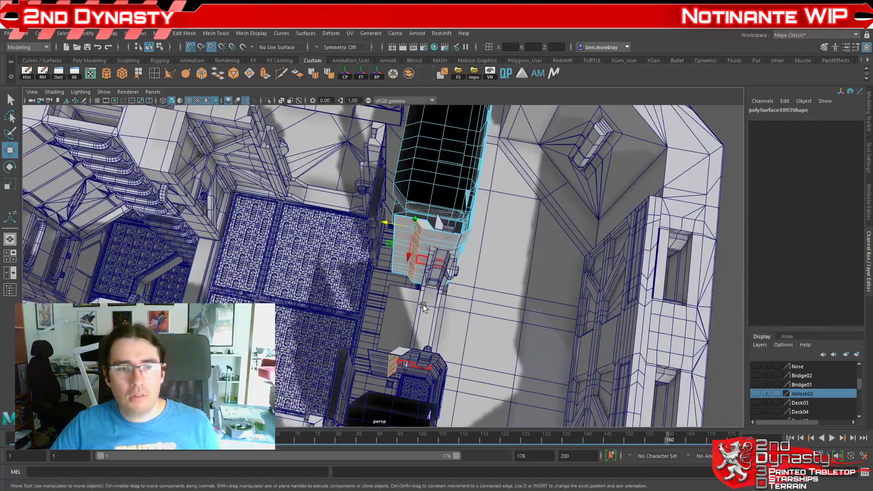
{"action": "left_click_drag", "start_coordinate": [423, 305], "coordinate": [228, 243], "text": "alt"}
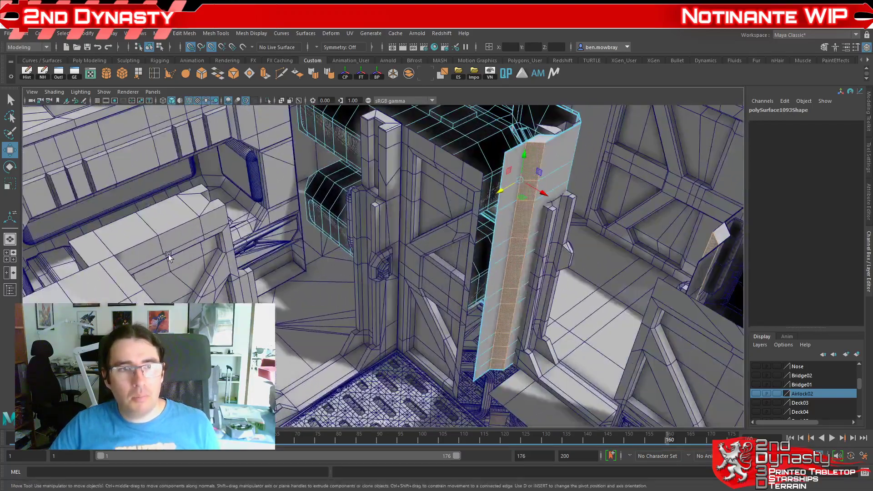
{"action": "left_click_drag", "start_coordinate": [434, 200], "coordinate": [402, 248], "text": "alt"}
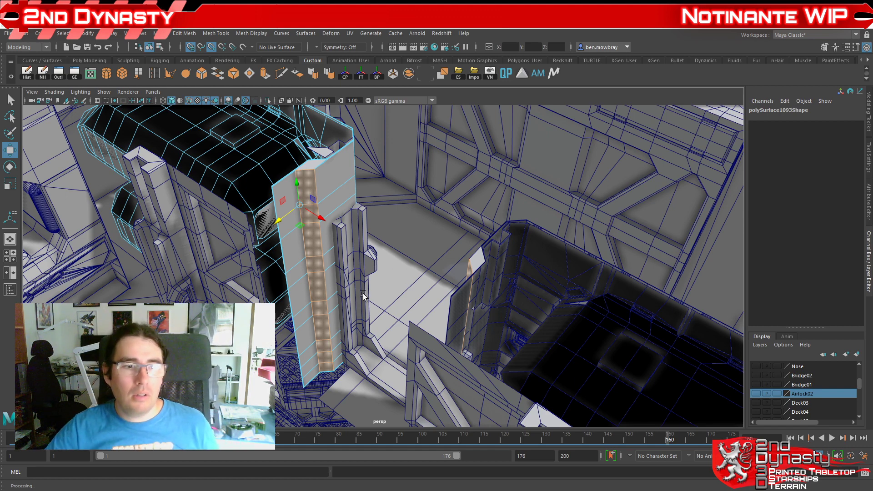
{"action": "middle_click_drag", "start_coordinate": [371, 294], "coordinate": [467, 268], "text": "alt"}
{"action": "left_click_drag", "start_coordinate": [467, 269], "coordinate": [364, 279], "text": "alt"}
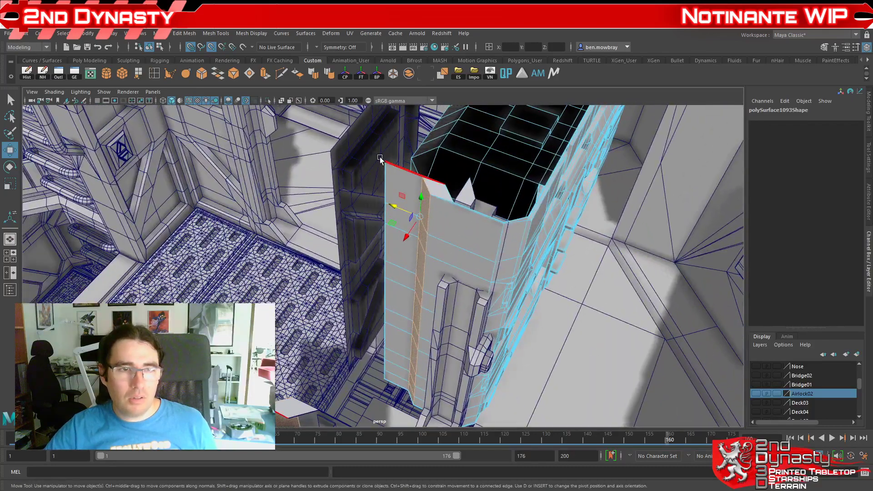
{"action": "scroll", "coordinate": [388, 186], "scroll_direction": "up", "scroll_amount": 3}
{"action": "left_click_drag", "start_coordinate": [410, 191], "coordinate": [384, 220], "text": "alt"}
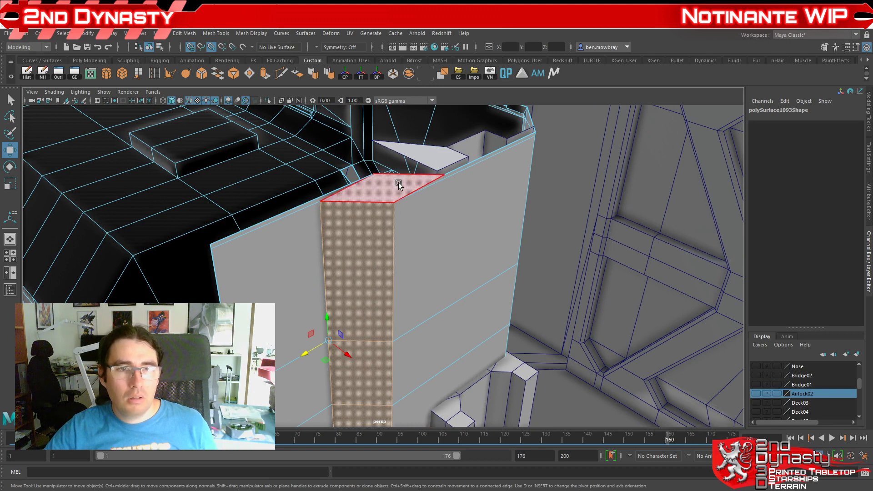
{"action": "left_click", "coordinate": [399, 184]}
Step: Select the rear edge of the strip's top face, reposition its pivot at the edge's end, and snap the edge to the front corner
{"action": "right_click_drag", "start_coordinate": [339, 200], "coordinate": [425, 178]}
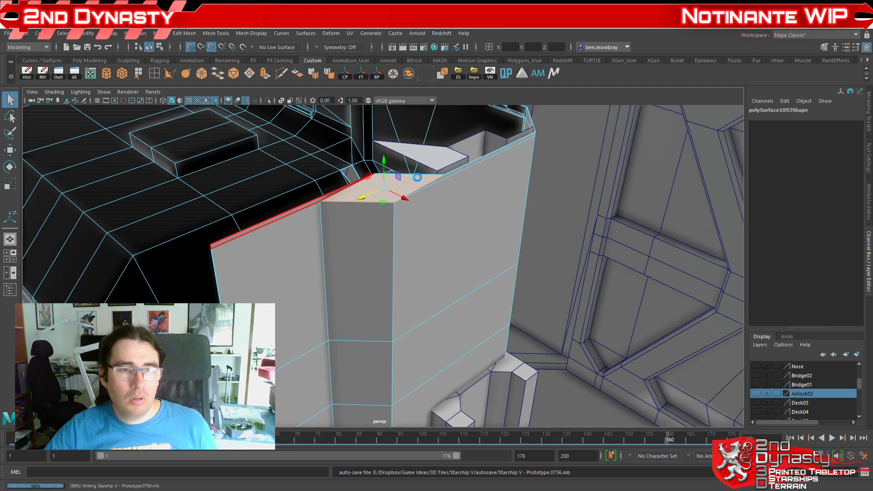
{"action": "key", "text": "w"}
{"action": "left_click", "coordinate": [412, 175]}
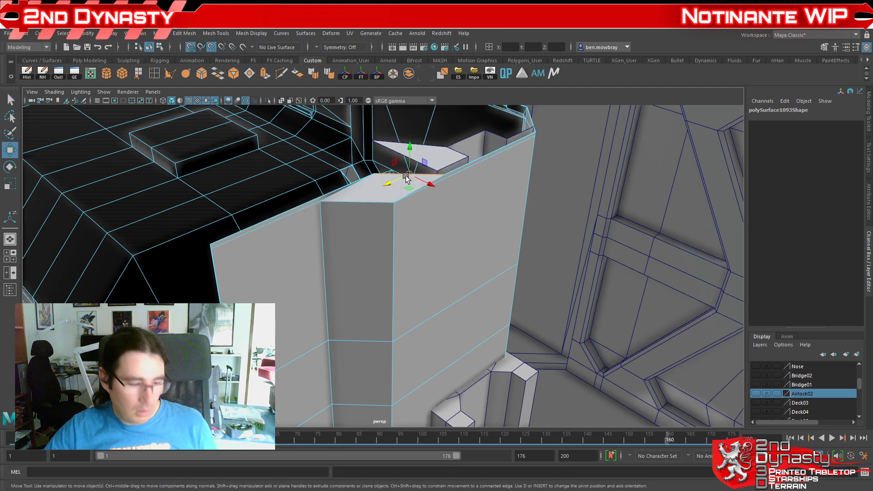
{"action": "key", "text": "d"}
{"action": "left_click_drag", "start_coordinate": [402, 185], "coordinate": [373, 175]}
{"action": "left_click_drag", "start_coordinate": [322, 204], "coordinate": [389, 250], "text": "alt"}
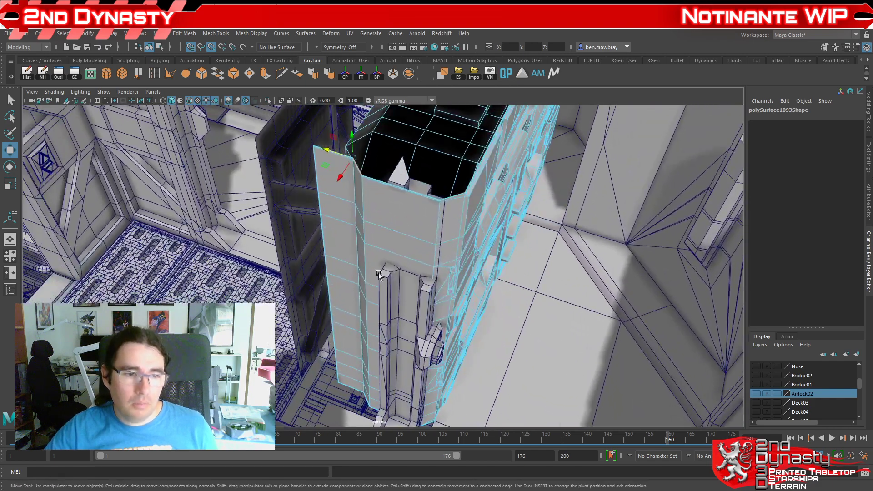
Step: Try to extrude the outer vertical edge of the bunk's end wall and undo the attempt
{"action": "scroll", "coordinate": [388, 247], "scroll_direction": "up", "scroll_amount": 5}
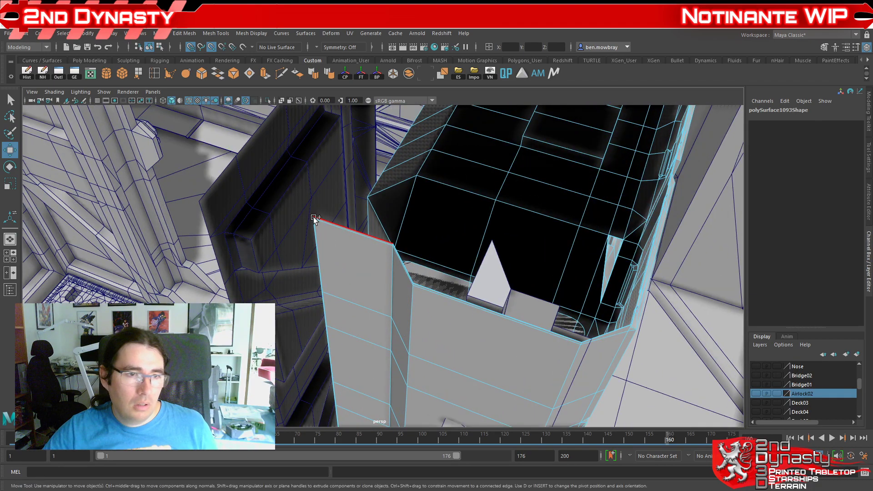
{"action": "left_click", "coordinate": [313, 217]}
{"action": "left_click_drag", "start_coordinate": [362, 255], "coordinate": [281, 138], "text": "alt"}
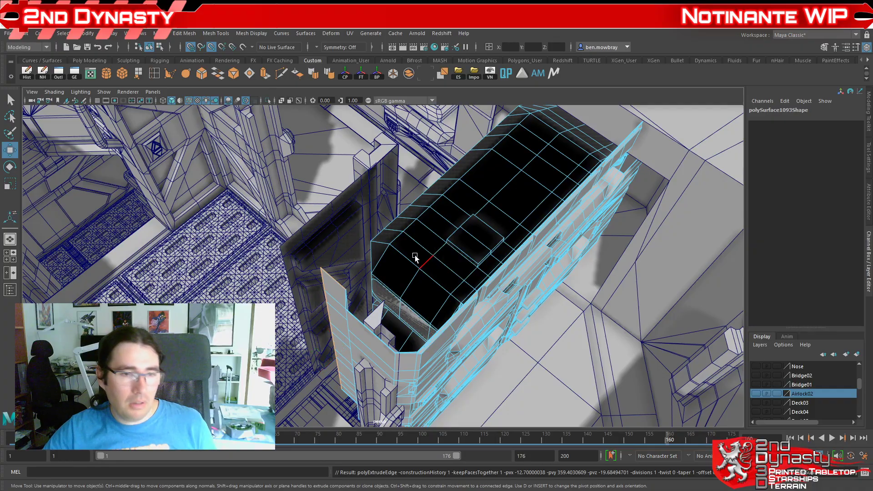
{"action": "key", "text": "ctrl+e"}
{"action": "scroll", "coordinate": [415, 257], "scroll_direction": "down", "scroll_amount": 5}
{"action": "scroll", "coordinate": [364, 303], "scroll_direction": "up", "scroll_amount": 3}
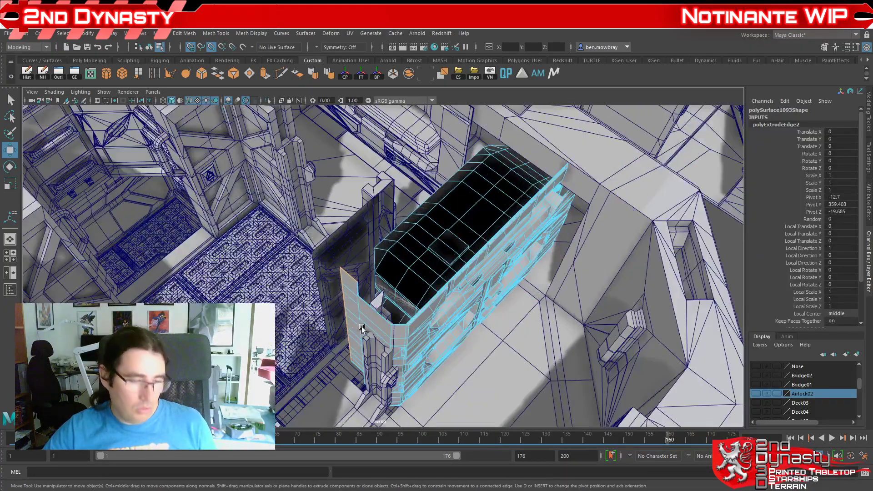
{"action": "left_click_drag", "start_coordinate": [349, 330], "coordinate": [241, 278], "text": "alt"}
{"action": "middle_click_drag", "start_coordinate": [241, 277], "coordinate": [482, 321], "text": "alt"}
{"action": "scroll", "coordinate": [484, 321], "scroll_direction": "up", "scroll_amount": 5}
{"action": "left_click_drag", "start_coordinate": [484, 321], "coordinate": [397, 294], "text": "alt"}
{"action": "key", "text": "ctrl+z"}
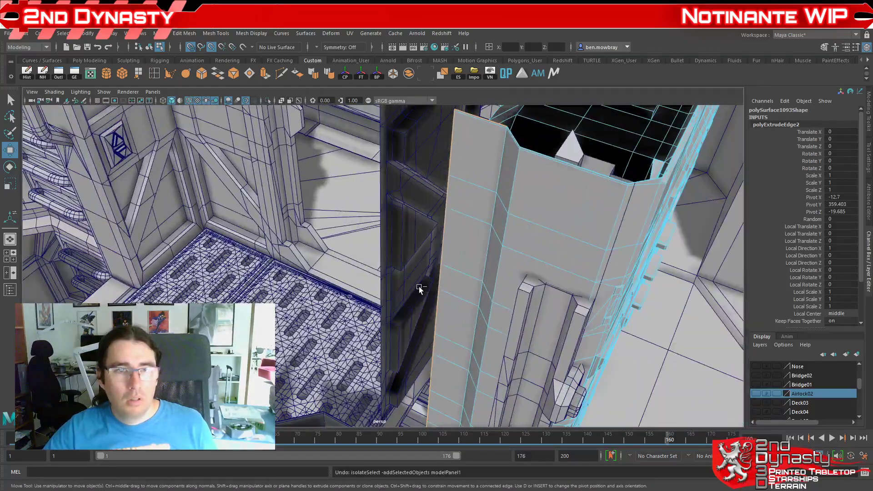
{"action": "double_click", "coordinate": [418, 289]}
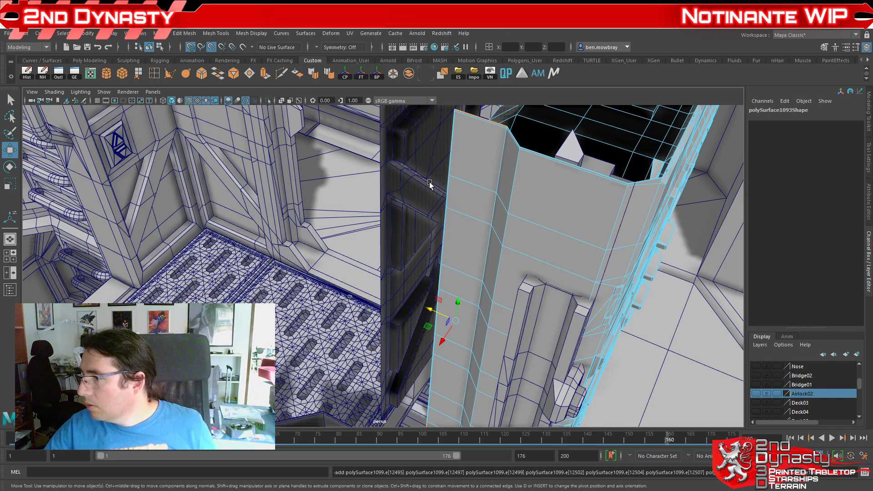
{"action": "key", "text": "ctrl+e"}
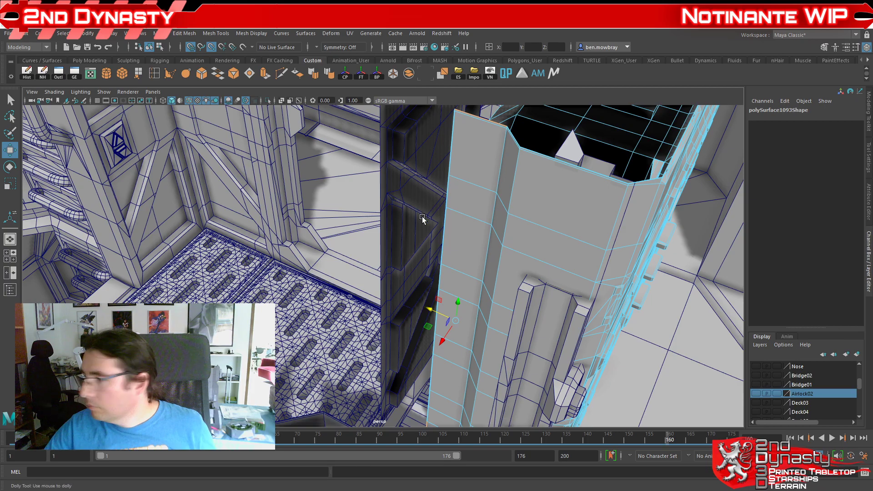
Step: Return to object selection and select both bunks, the doorway frame, the adjoining floor, the grated interior section and the two dark wall panels
{"action": "scroll", "coordinate": [422, 218], "scroll_direction": "down", "scroll_amount": 4}
{"action": "right_click_drag", "start_coordinate": [473, 228], "coordinate": [513, 219]}
{"action": "scroll", "coordinate": [490, 233], "scroll_direction": "down", "scroll_amount": 6}
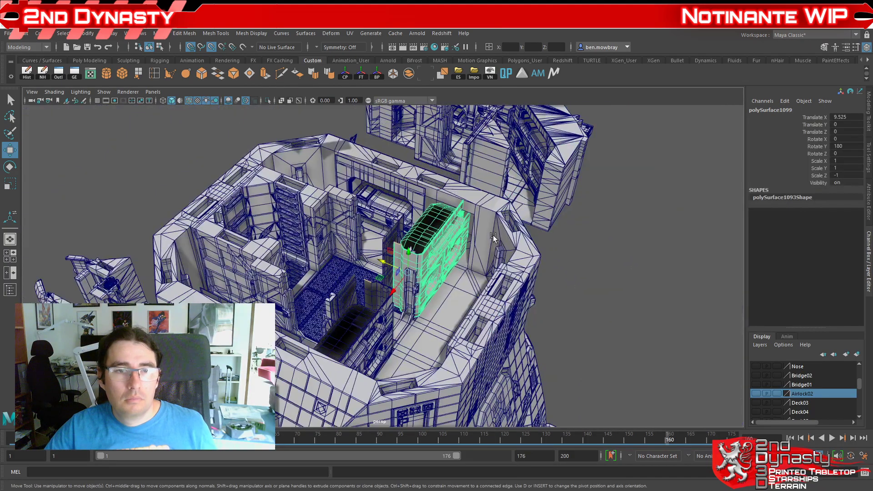
{"action": "left_click", "coordinate": [580, 246]}
{"action": "scroll", "coordinate": [495, 261], "scroll_direction": "up", "scroll_amount": 5}
{"action": "scroll", "coordinate": [495, 261], "scroll_direction": "down", "scroll_amount": 5}
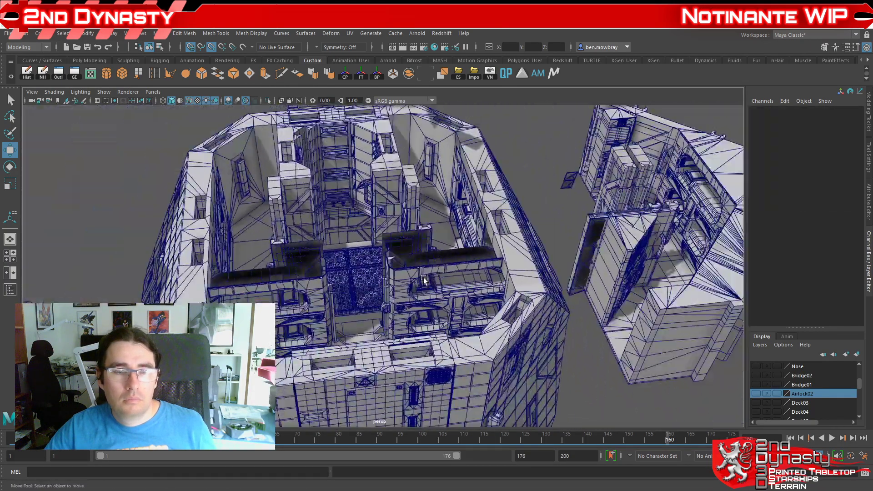
{"action": "scroll", "coordinate": [426, 275], "scroll_direction": "up", "scroll_amount": 5}
{"action": "left_click", "coordinate": [397, 301]}
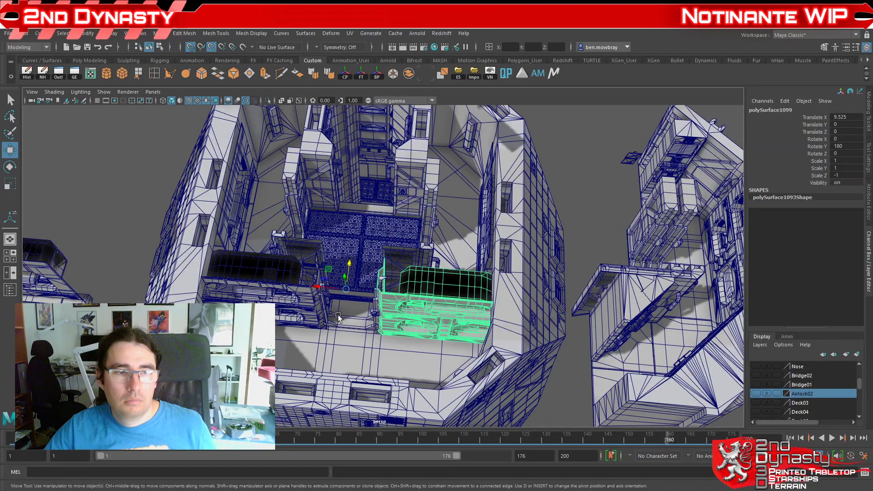
{"action": "left_click", "coordinate": [342, 321], "text": "shift"}
{"action": "left_click", "coordinate": [350, 310], "text": "shift"}
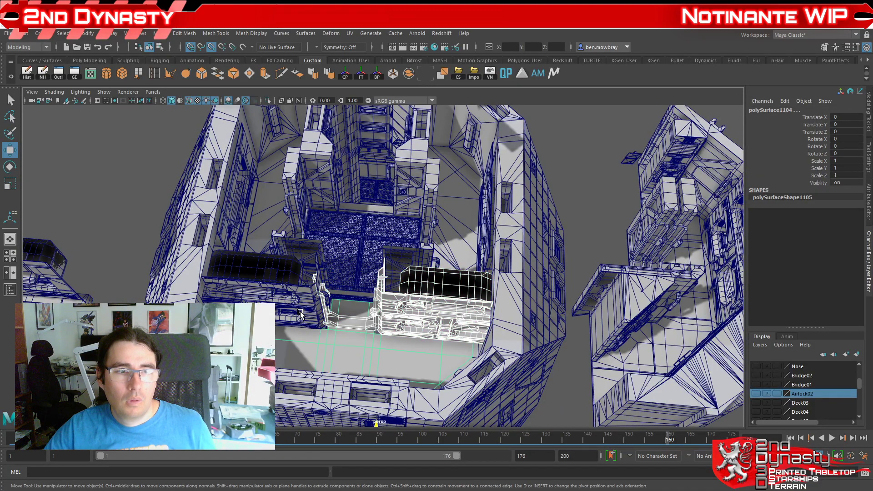
{"action": "left_click", "coordinate": [300, 314], "text": "shift"}
{"action": "left_click", "coordinate": [353, 297], "text": "shift"}
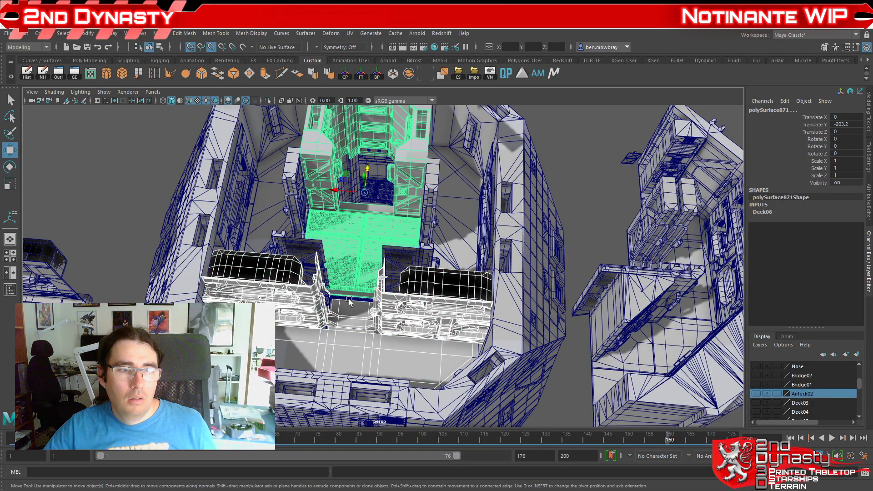
{"action": "left_click", "coordinate": [400, 265], "text": "shift"}
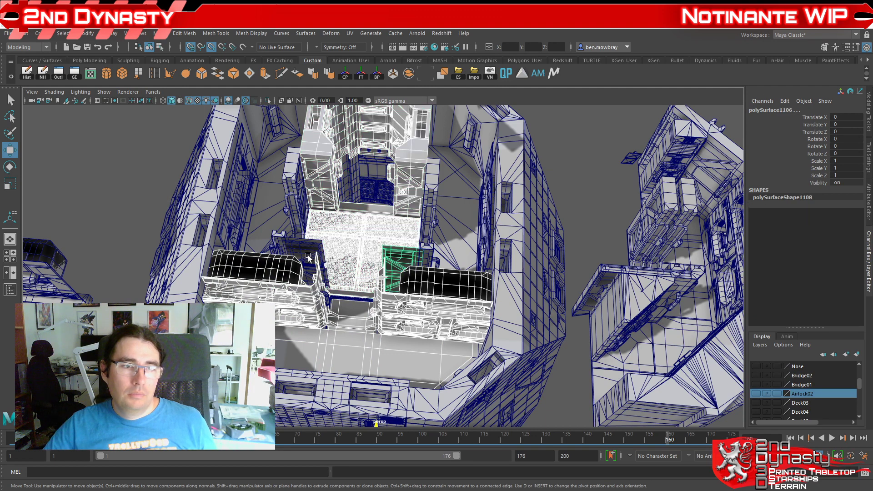
{"action": "left_click", "coordinate": [308, 258], "text": "shift"}
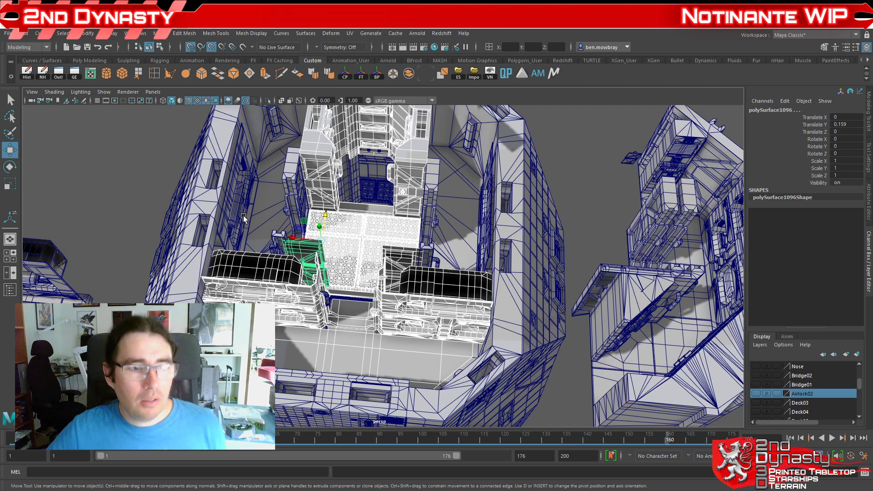
Step: Isolate the selected pieces in the top view, frame them, and enlarge that view
{"action": "key", "text": "space"}
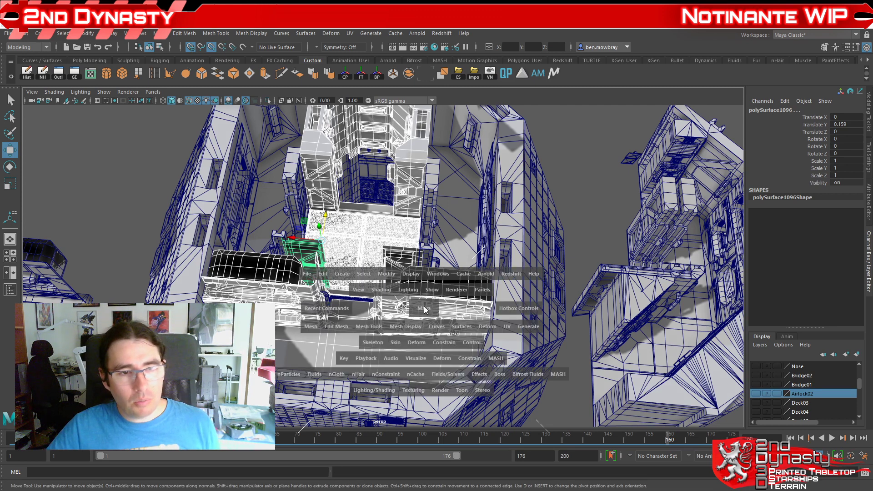
{"action": "key", "text": "ctrl+1"}
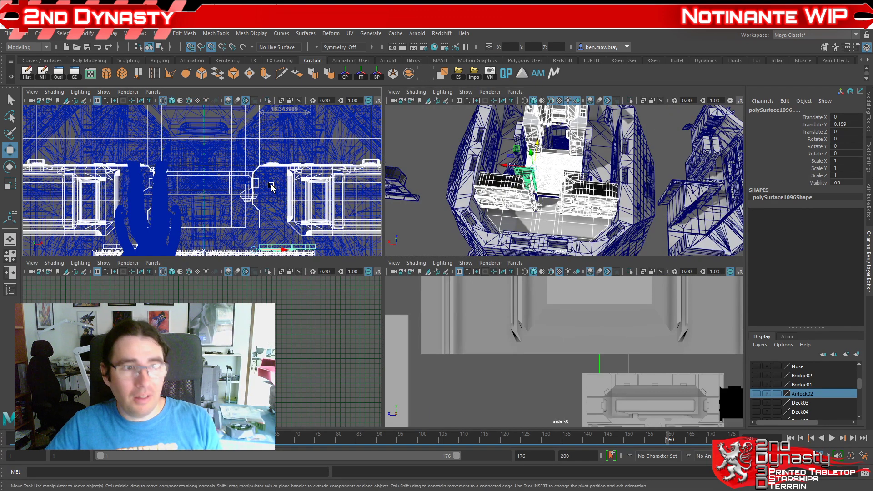
{"action": "key", "text": "ctrl+1"}
{"action": "key", "text": "f"}
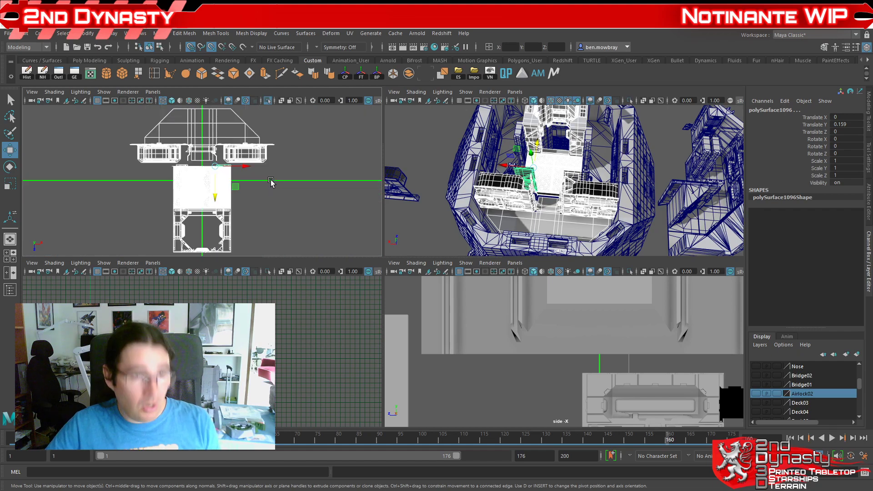
{"action": "key", "text": "space"}
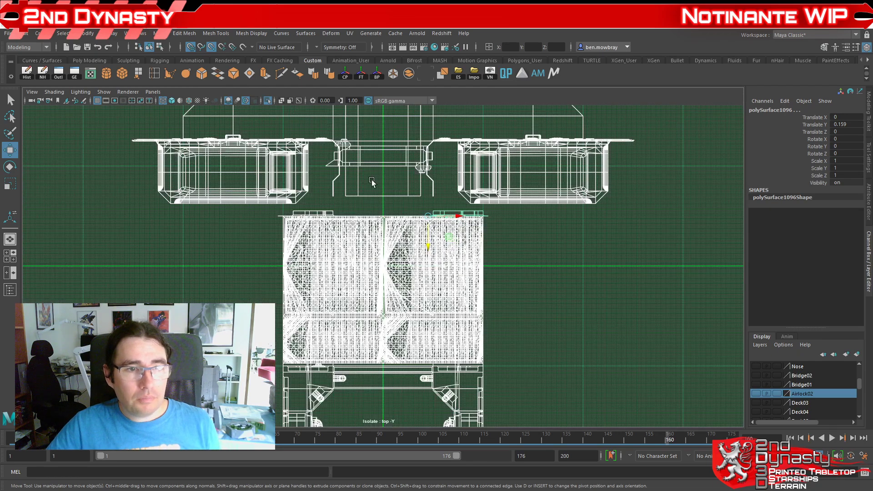
Step: Compare the bunk end profiles around the doorway frame in the top view and select the mirrored bunk
{"action": "scroll", "coordinate": [494, 244], "scroll_direction": "up", "scroll_amount": 3}
{"action": "middle_click_drag", "start_coordinate": [417, 167], "coordinate": [390, 313], "text": "alt"}
{"action": "scroll", "coordinate": [389, 301], "scroll_direction": "up", "scroll_amount": 4}
{"action": "left_click", "coordinate": [472, 274]}
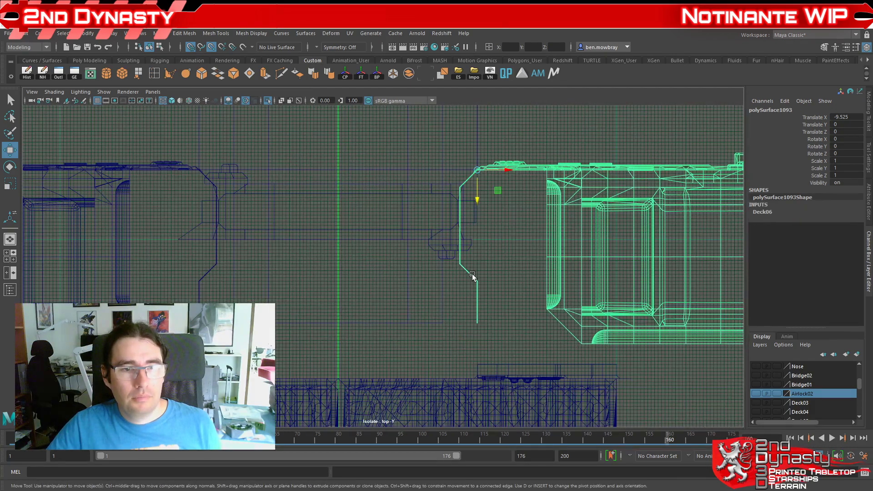
{"action": "middle_click_drag", "start_coordinate": [210, 315], "coordinate": [340, 280], "text": "alt"}
{"action": "scroll", "coordinate": [338, 278], "scroll_direction": "up", "scroll_amount": 3}
{"action": "left_click", "coordinate": [296, 227]}
{"action": "left_click", "coordinate": [306, 233]}
Step: Back in the perspective view, select the full column of outer vertical edges on the mirrored bunk's end wall
{"action": "key", "text": "space"}
{"action": "key", "text": "space"}
{"action": "scroll", "coordinate": [569, 213], "scroll_direction": "up", "scroll_amount": 5}
{"action": "left_click_drag", "start_coordinate": [561, 241], "coordinate": [597, 223], "text": "alt"}
{"action": "scroll", "coordinate": [415, 286], "scroll_direction": "up", "scroll_amount": 2}
{"action": "scroll", "coordinate": [416, 285], "scroll_direction": "up", "scroll_amount": 3}
{"action": "left_click_drag", "start_coordinate": [415, 285], "coordinate": [485, 276], "text": "alt"}
{"action": "middle_click_drag", "start_coordinate": [485, 277], "coordinate": [403, 282], "text": "alt"}
{"action": "scroll", "coordinate": [405, 281], "scroll_direction": "up", "scroll_amount": 3}
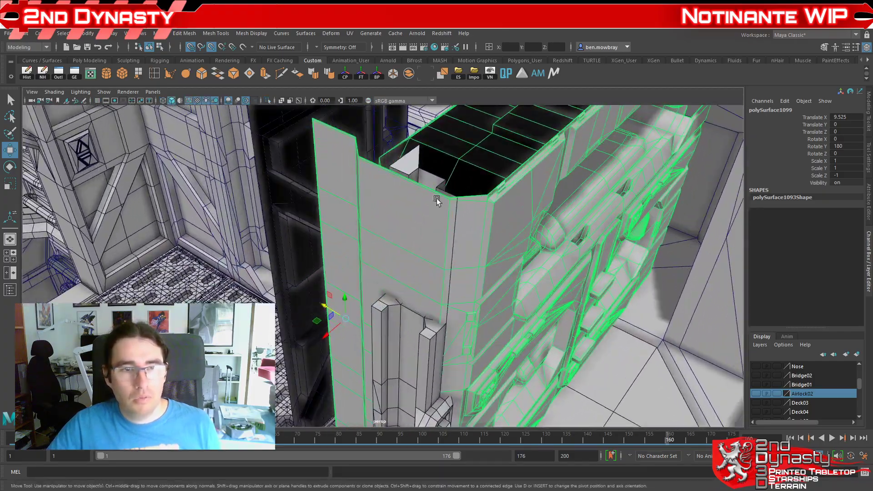
{"action": "left_click_drag", "start_coordinate": [362, 183], "coordinate": [391, 191], "text": "alt"}
{"action": "right_click", "coordinate": [377, 188]}
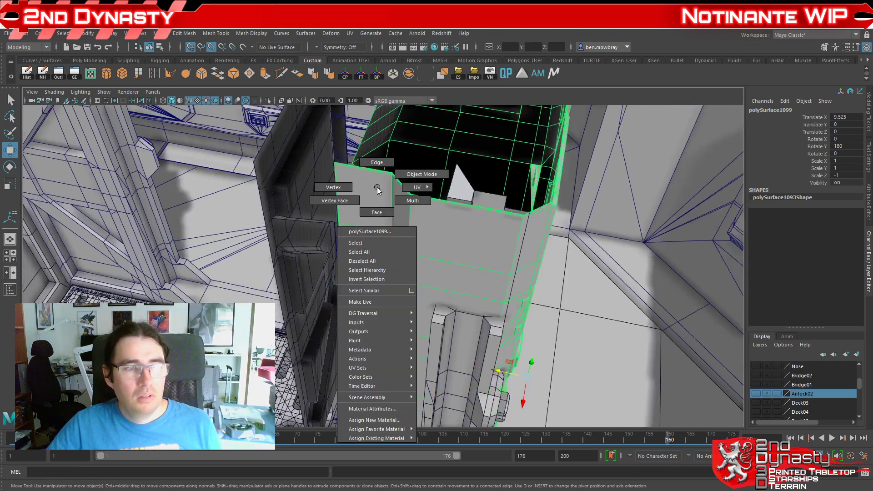
{"action": "left_click", "coordinate": [371, 164]}
{"action": "left_click", "coordinate": [334, 163]}
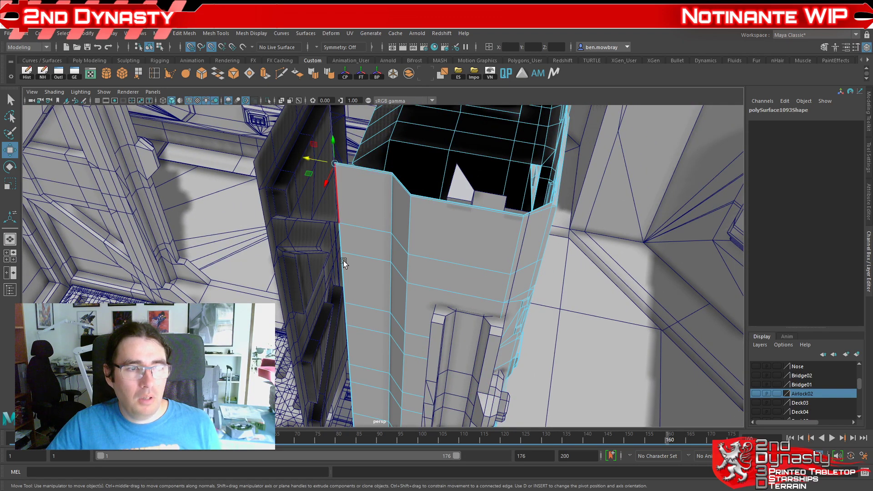
{"action": "left_click", "coordinate": [343, 294]}
{"action": "left_click_drag", "start_coordinate": [351, 304], "coordinate": [370, 298], "text": "alt"}
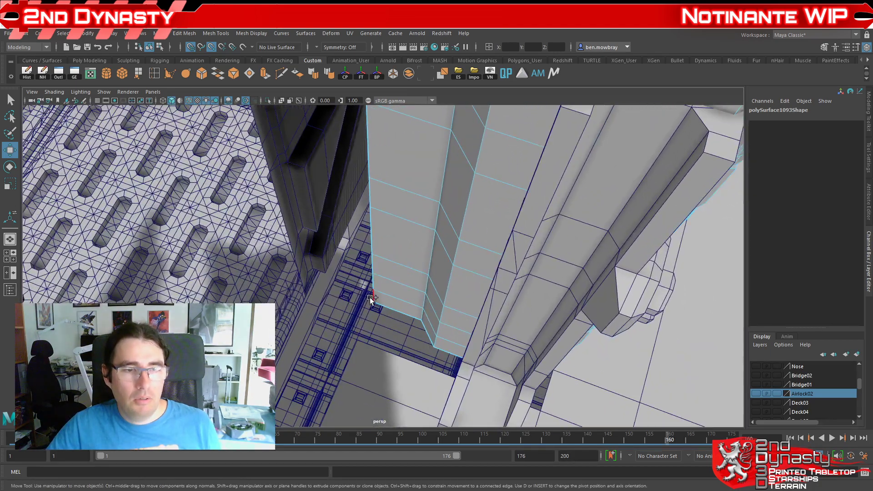
Step: Extrude the selected outer edges and move them diagonally in the top view to form a narrow angled strip
{"action": "key", "text": "space"}
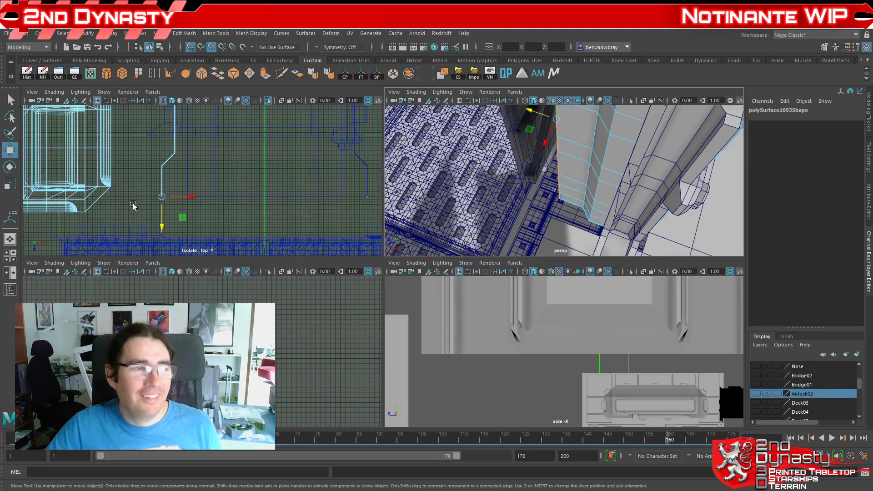
{"action": "left_click", "coordinate": [265, 74]}
{"action": "key", "text": "w"}
{"action": "middle_click_drag", "start_coordinate": [370, 217], "coordinate": [279, 215], "text": "alt"}
{"action": "scroll", "coordinate": [280, 215], "scroll_direction": "up", "scroll_amount": 5}
{"action": "left_click_drag", "start_coordinate": [364, 217], "coordinate": [347, 244]}
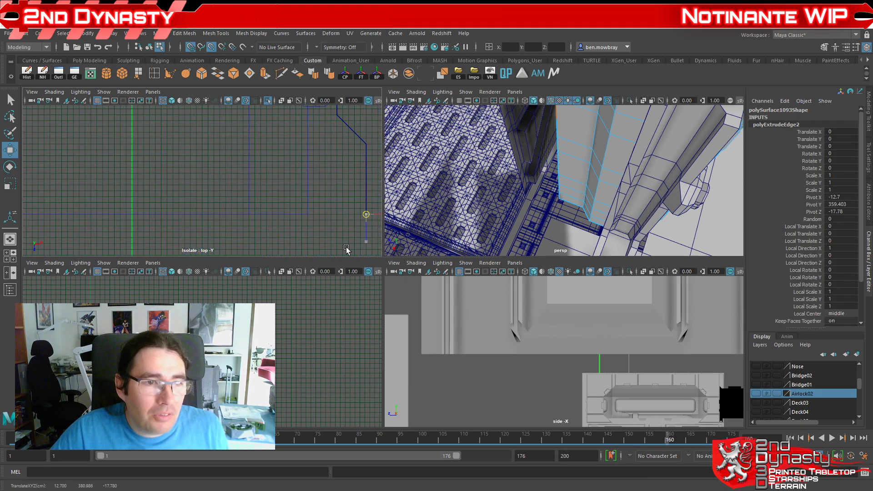
{"action": "key", "text": "ctrl+z"}
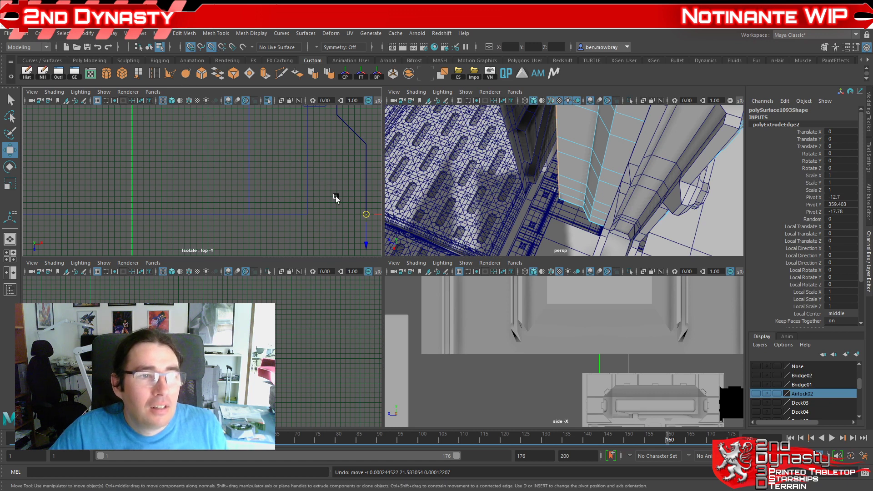
{"action": "left_click_drag", "start_coordinate": [367, 214], "coordinate": [337, 218]}
{"action": "middle_click_drag", "start_coordinate": [336, 219], "coordinate": [310, 184], "text": "alt"}
{"action": "left_click_drag", "start_coordinate": [310, 184], "coordinate": [306, 210]}
Step: Extrude the angled strip's outer edges again and move the new edges to extend the end wall towards the neighbouring dark wall panel
{"action": "left_click_drag", "start_coordinate": [478, 164], "coordinate": [487, 241], "text": "alt"}
{"action": "key", "text": "space"}
{"action": "middle_click_drag", "start_coordinate": [488, 241], "coordinate": [321, 268], "text": "alt"}
{"action": "left_click_drag", "start_coordinate": [321, 268], "coordinate": [367, 266], "text": "alt"}
{"action": "middle_click_drag", "start_coordinate": [367, 265], "coordinate": [329, 247], "text": "alt"}
{"action": "left_click_drag", "start_coordinate": [329, 247], "coordinate": [364, 235], "text": "alt"}
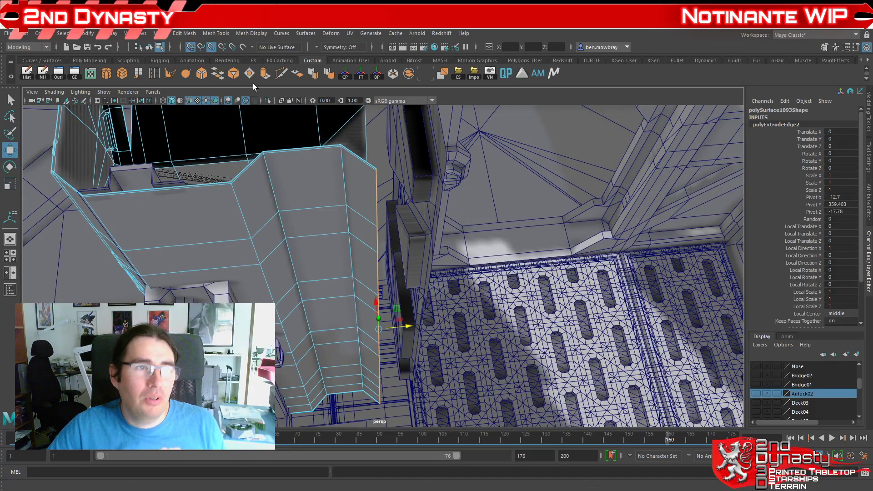
{"action": "left_click", "coordinate": [263, 74]}
{"action": "left_click_drag", "start_coordinate": [403, 318], "coordinate": [356, 266]}
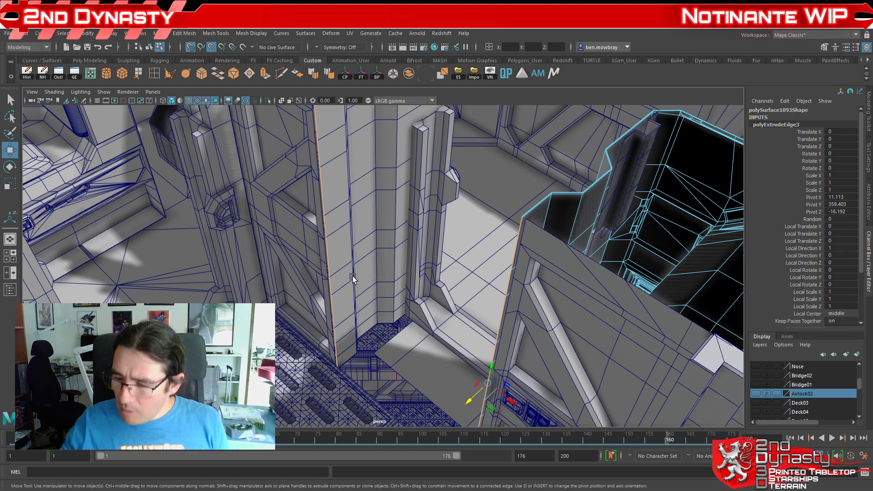
Step: Return to object selection, select the braced wall panel next to the doorway and isolate it
{"action": "left_click_drag", "start_coordinate": [355, 180], "coordinate": [421, 234], "text": "alt"}
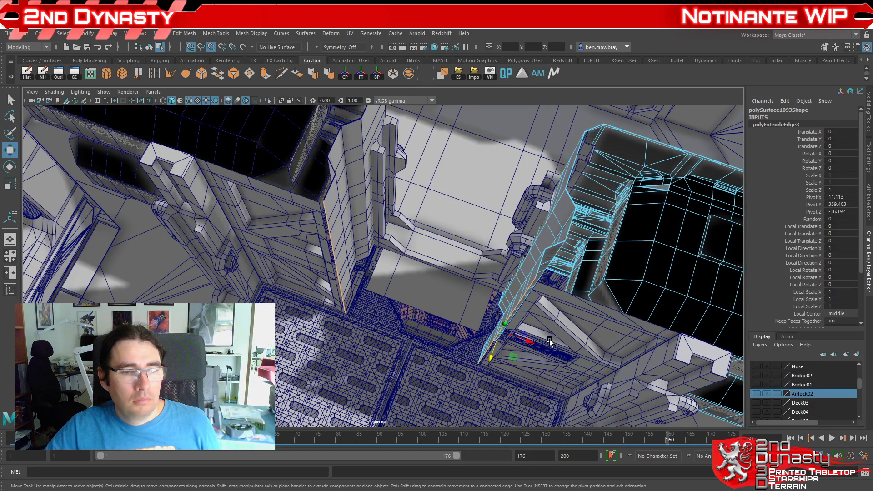
{"action": "right_click_drag", "start_coordinate": [350, 193], "coordinate": [391, 175]}
{"action": "left_click", "coordinate": [548, 270]}
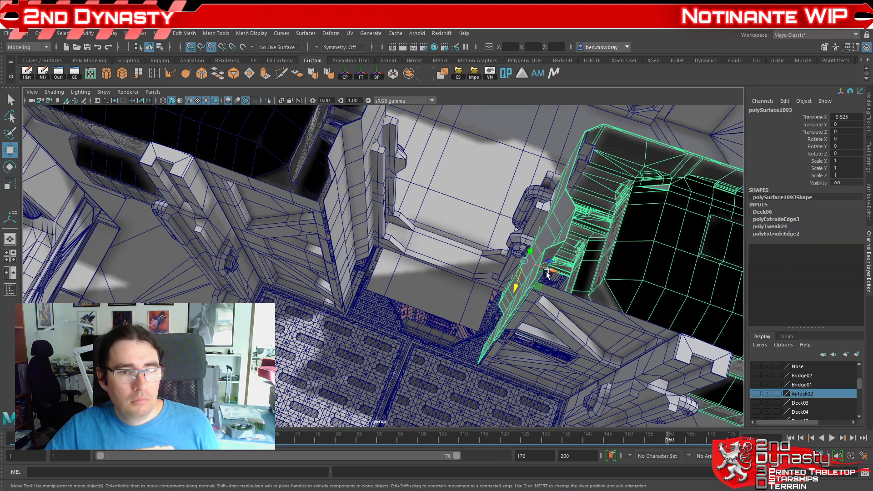
{"action": "left_click", "coordinate": [345, 241]}
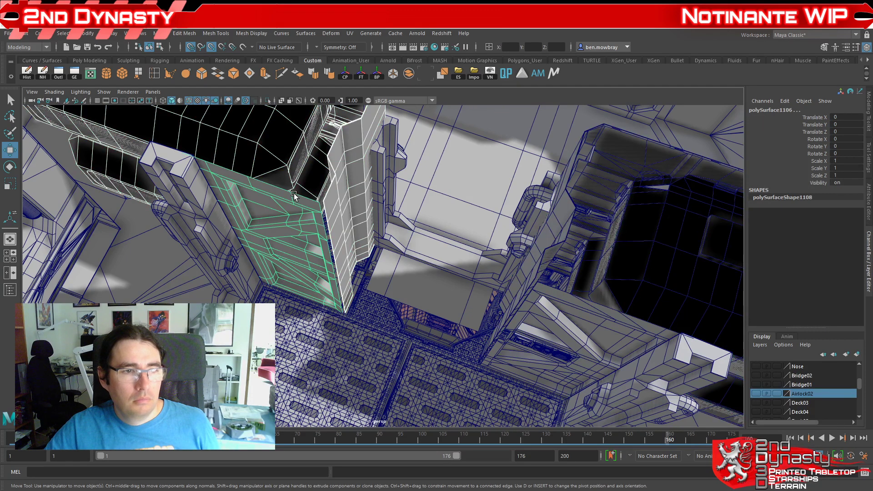
{"action": "left_click", "coordinate": [157, 37]}
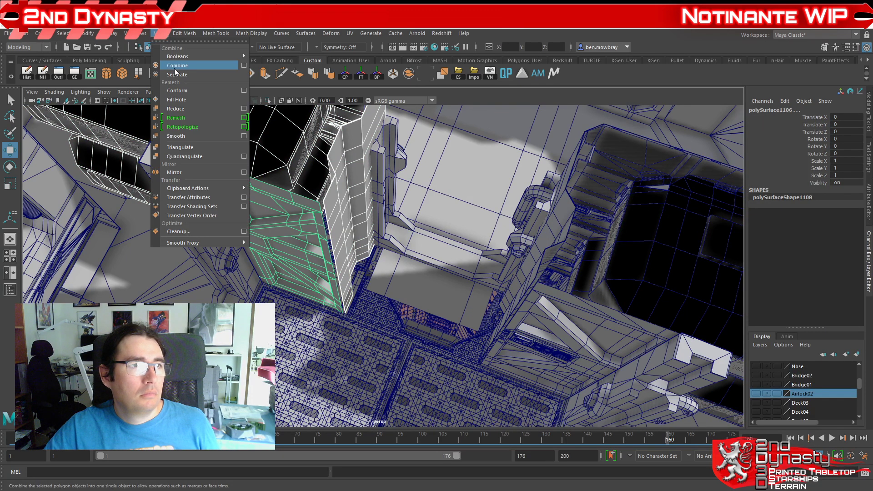
{"action": "left_click", "coordinate": [289, 269]}
{"action": "left_click_drag", "start_coordinate": [264, 245], "coordinate": [405, 277], "text": "alt"}
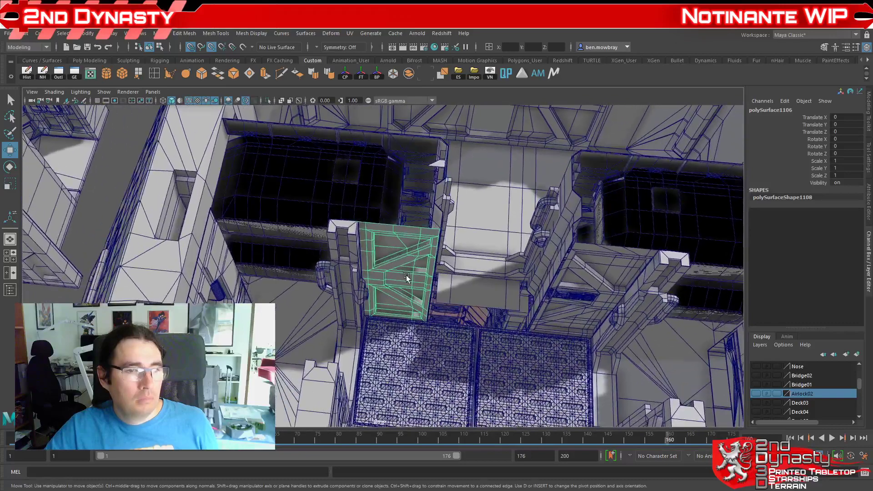
{"action": "key", "text": "ctrl+1"}
Step: Snap the isolated braced panel's pivot to its lower outer corner, on the side away from the doorway
{"action": "scroll", "coordinate": [399, 274], "scroll_direction": "up", "scroll_amount": 2}
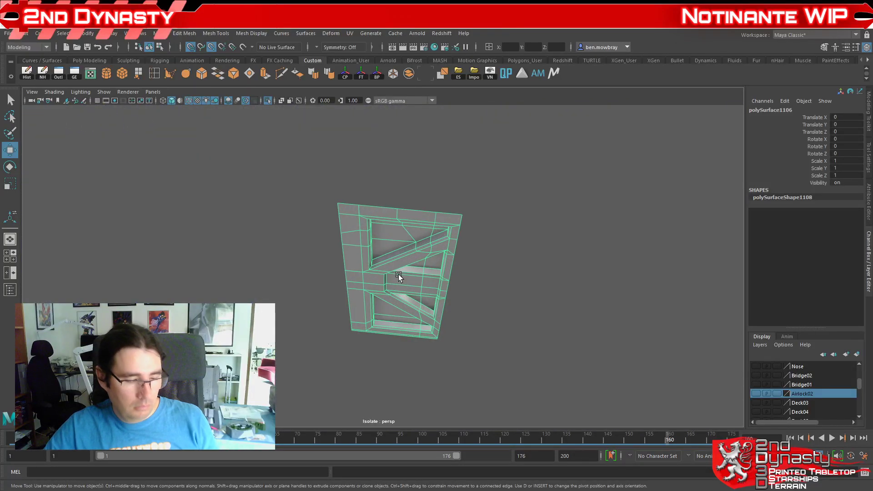
{"action": "scroll", "coordinate": [390, 264], "scroll_direction": "down", "scroll_amount": 3}
{"action": "left_click", "coordinate": [392, 227]}
{"action": "scroll", "coordinate": [422, 259], "scroll_direction": "up", "scroll_amount": 4}
{"action": "key", "text": "d"}
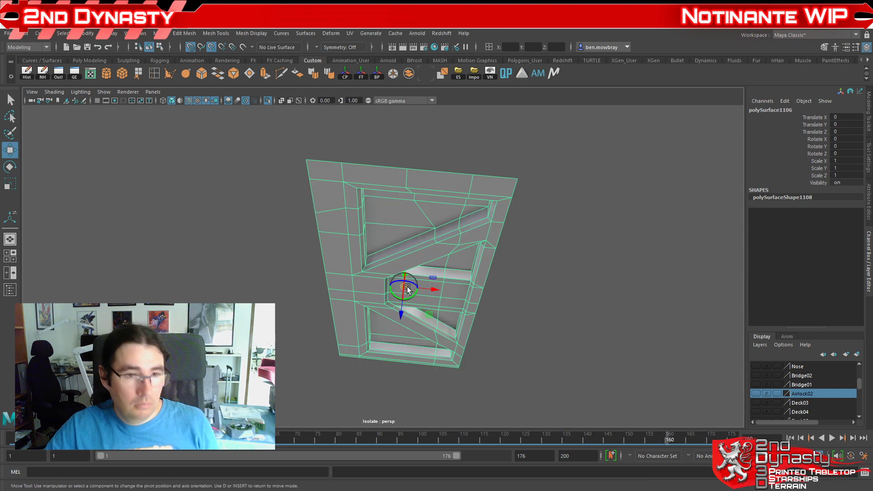
{"action": "left_click_drag", "start_coordinate": [407, 286], "coordinate": [332, 361]}
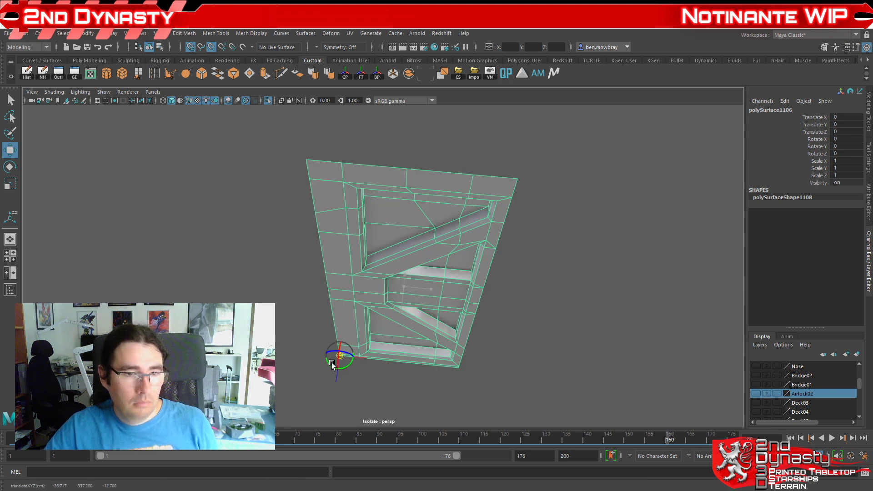
Step: Duplicate the braced panel and mirror the copy about the corner pivot by setting Scale Z to -1
{"action": "key", "text": "e"}
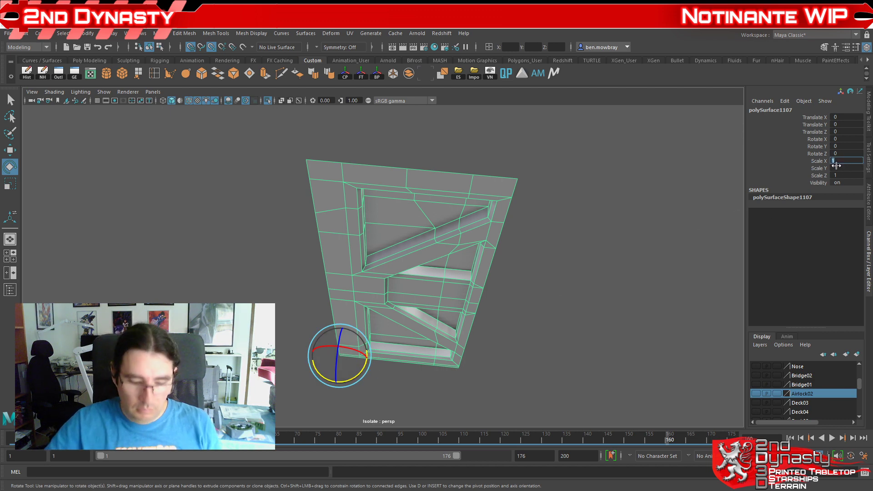
{"action": "key", "text": "Return"}
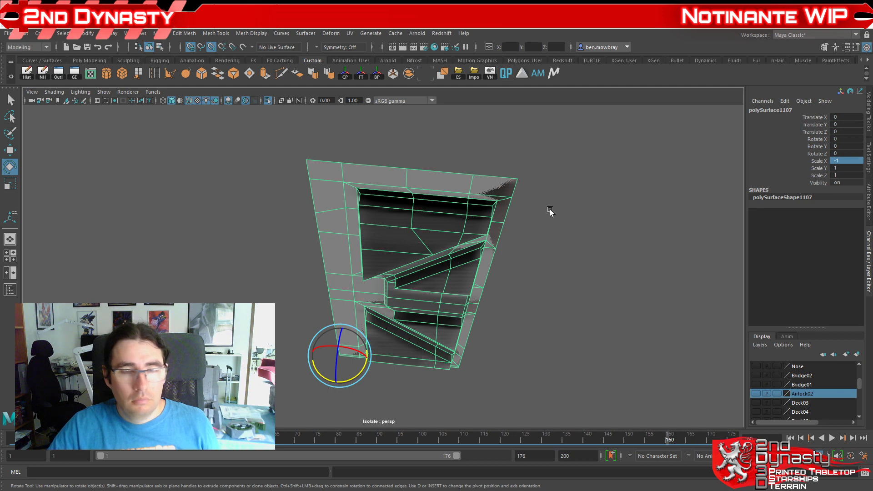
{"action": "key", "text": "ctrl+z"}
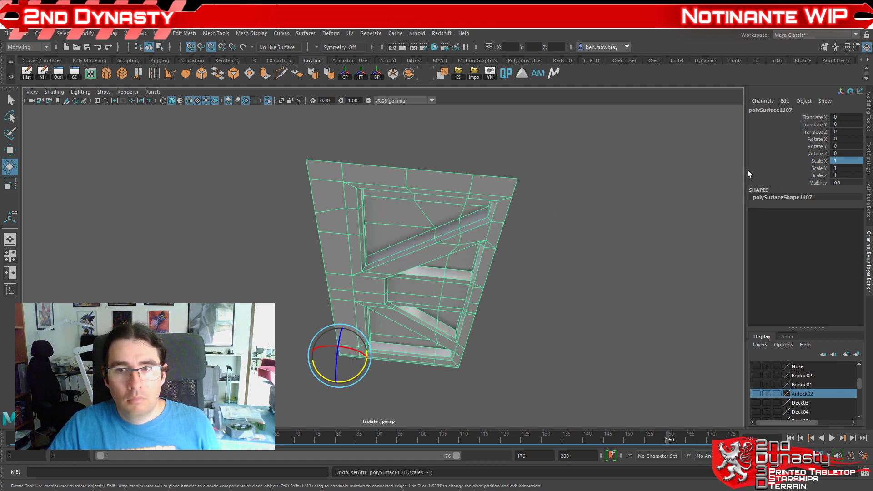
{"action": "left_click", "coordinate": [842, 175]}
{"action": "type", "text": "-1"}
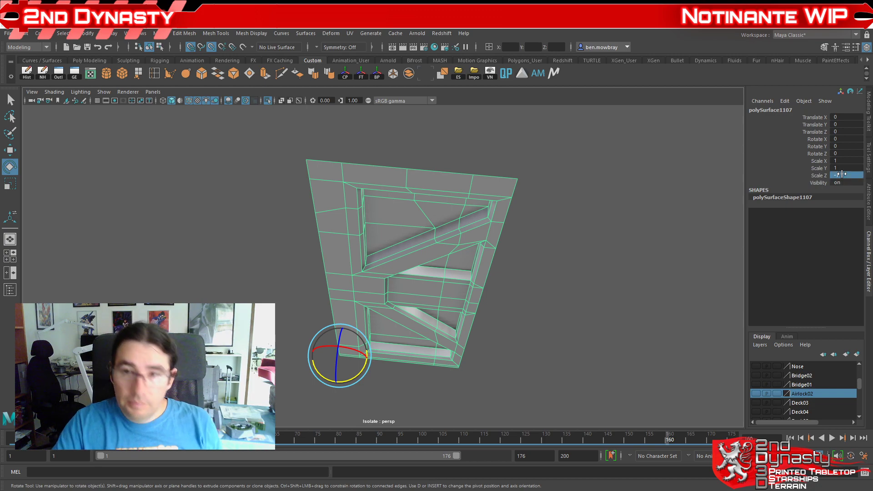
{"action": "key", "text": "Return"}
{"action": "middle_click_drag", "start_coordinate": [308, 273], "coordinate": [418, 294], "text": "alt"}
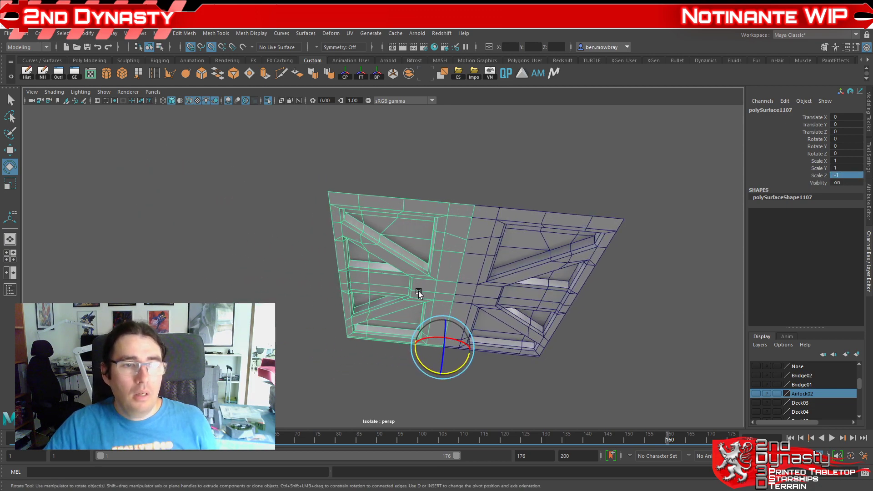
Step: Bring back the full deck, then isolate the original and mirrored panels together with the angled room hull
{"action": "key", "text": "ctrl+1"}
{"action": "left_click_drag", "start_coordinate": [404, 275], "coordinate": [447, 300], "text": "alt"}
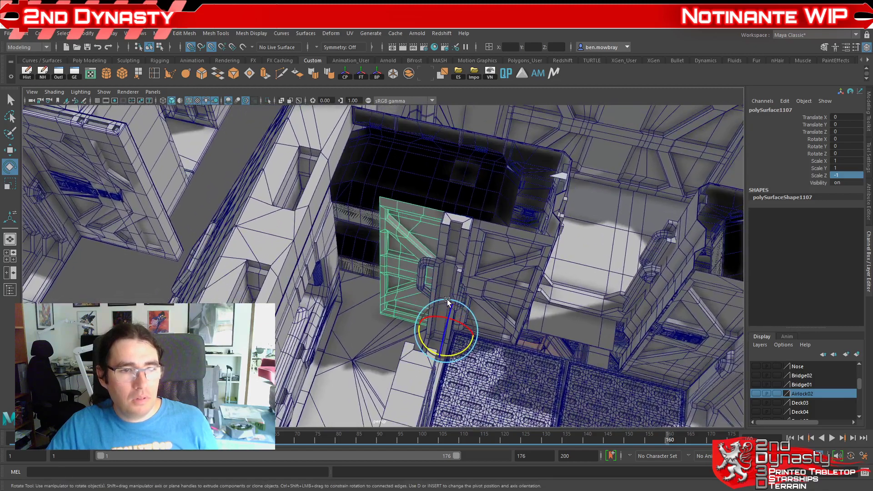
{"action": "left_click", "coordinate": [323, 170]}
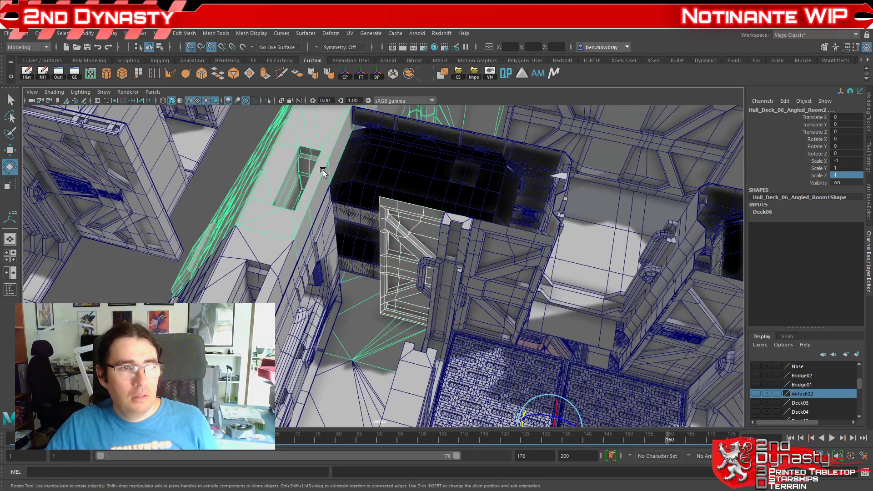
{"action": "left_click", "coordinate": [488, 274]}
{"action": "key", "text": "ctrl+1"}
{"action": "scroll", "coordinate": [425, 295], "scroll_direction": "up", "scroll_amount": 4}
Step: Duplicate the mirrored braced panel and slide the copy along Z towards the angled room hull
{"action": "left_click", "coordinate": [425, 296]}
{"action": "left_click_drag", "start_coordinate": [424, 295], "coordinate": [443, 283], "text": "alt"}
{"action": "scroll", "coordinate": [443, 283], "scroll_direction": "down", "scroll_amount": 3}
{"action": "middle_click_drag", "start_coordinate": [450, 298], "coordinate": [467, 259], "text": "alt"}
{"action": "left_click_drag", "start_coordinate": [467, 259], "coordinate": [492, 273], "text": "alt"}
{"action": "key", "text": "ctrl+d"}
{"action": "key", "text": "w"}
{"action": "left_click_drag", "start_coordinate": [509, 379], "coordinate": [444, 326]}
Step: Snap the copied panel's pivot to its outer corner and align the panel with the hull wall, at Translate Z 11.169
{"action": "key", "text": "d"}
{"action": "left_click_drag", "start_coordinate": [427, 391], "coordinate": [400, 220]}
{"action": "key", "text": "d"}
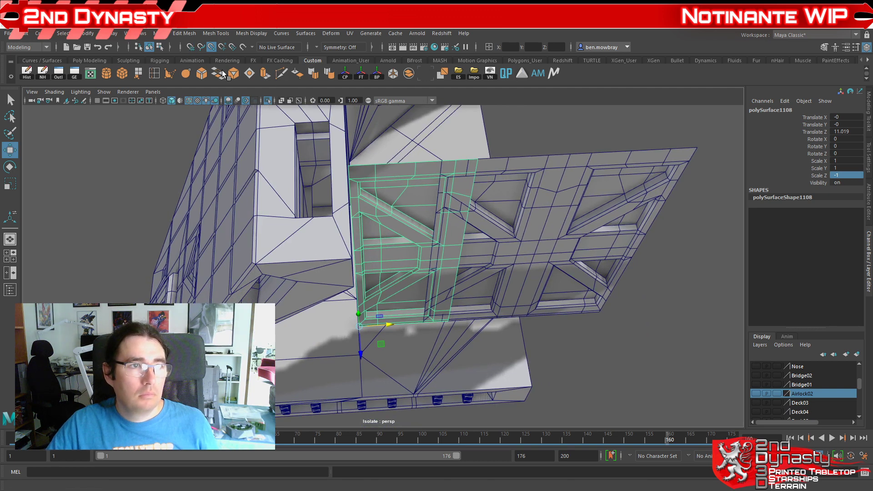
{"action": "left_click_drag", "start_coordinate": [386, 324], "coordinate": [359, 399]}
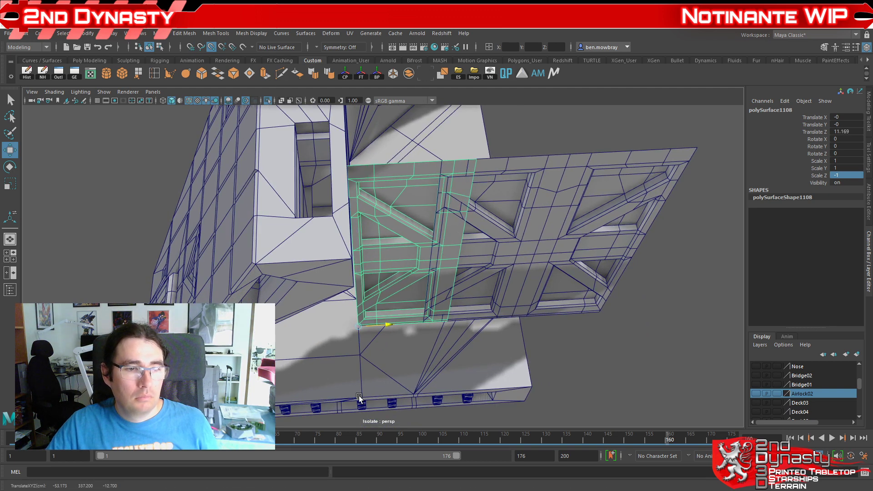
Step: Delete the first mirrored panel between the original panel and the copy at the hull wall
{"action": "left_click_drag", "start_coordinate": [492, 346], "coordinate": [466, 331], "text": "alt"}
{"action": "left_click", "coordinate": [415, 276]}
{"action": "key", "text": "Delete"}
Step: Duplicate the original braced panel and slide the copy to Translate Z 13.756, against the panel at the hull wall
{"action": "left_click", "coordinate": [468, 326]}
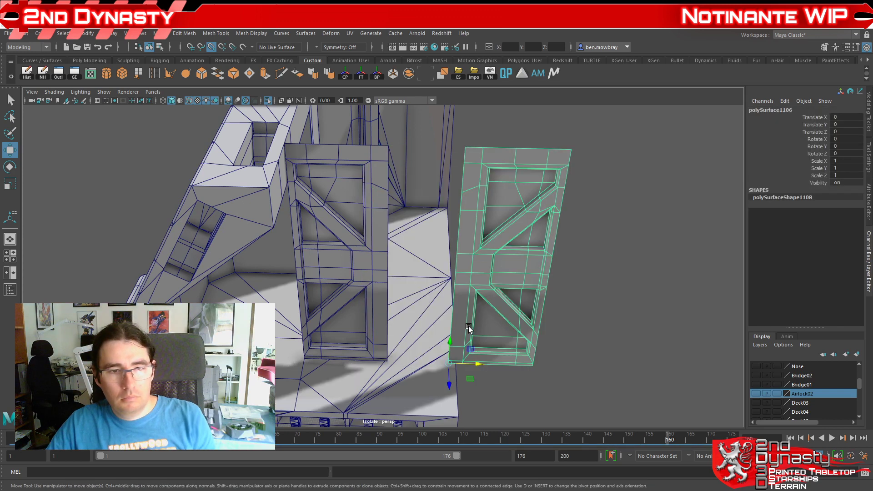
{"action": "key", "text": "ctrl+d"}
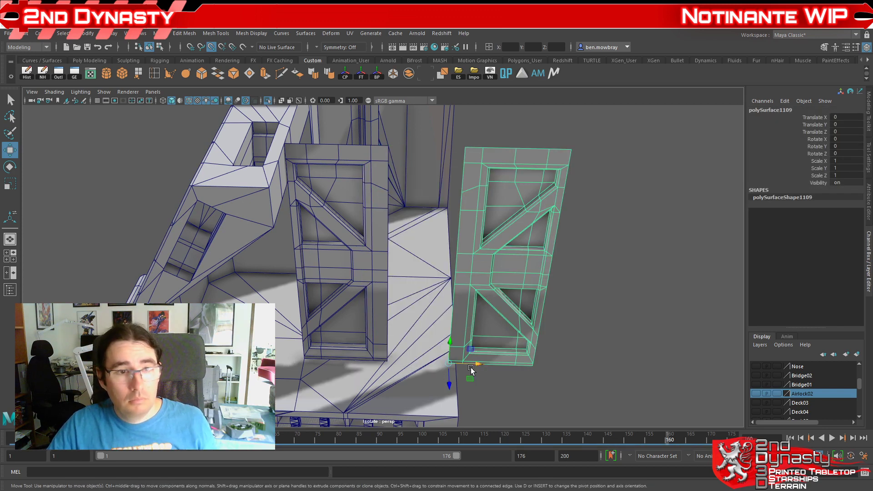
{"action": "left_click_drag", "start_coordinate": [469, 365], "coordinate": [354, 366]}
{"action": "middle_click_drag", "start_coordinate": [423, 254], "coordinate": [405, 271], "text": "alt"}
{"action": "key", "text": "ctrl+1"}
{"action": "left_click_drag", "start_coordinate": [466, 248], "coordinate": [457, 299], "text": "alt"}
{"action": "key", "text": "ctrl+1"}
Step: Snap the new panel's pivot to its upper corner and slide it behind the column edge, to Translate Z 19.047
{"action": "key", "text": "d"}
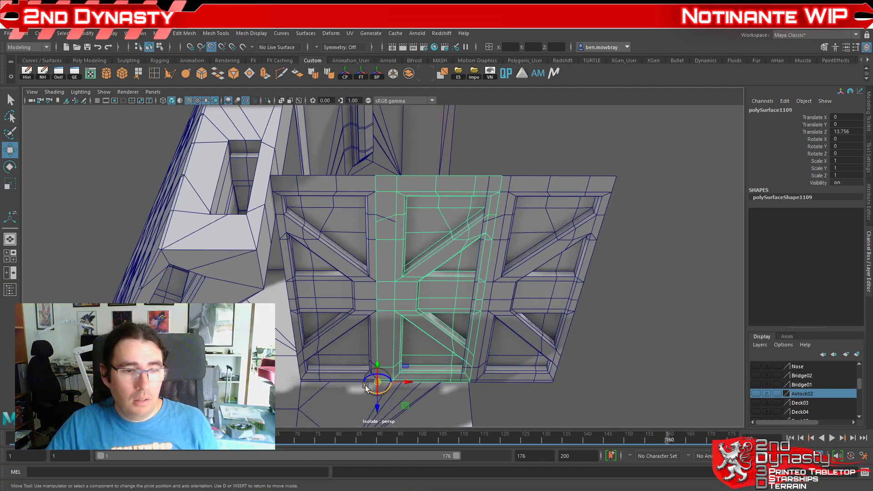
{"action": "left_click_drag", "start_coordinate": [371, 382], "coordinate": [510, 179]}
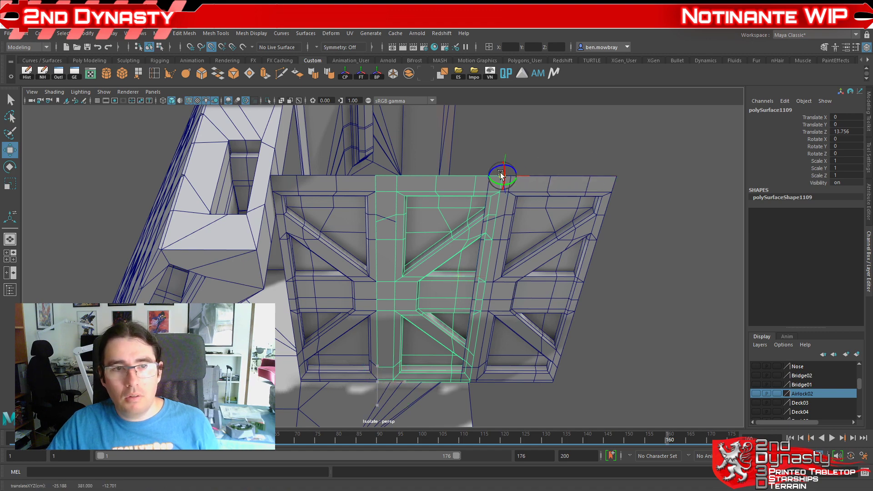
{"action": "key", "text": "ctrl+1"}
{"action": "scroll", "coordinate": [517, 197], "scroll_direction": "up", "scroll_amount": 4}
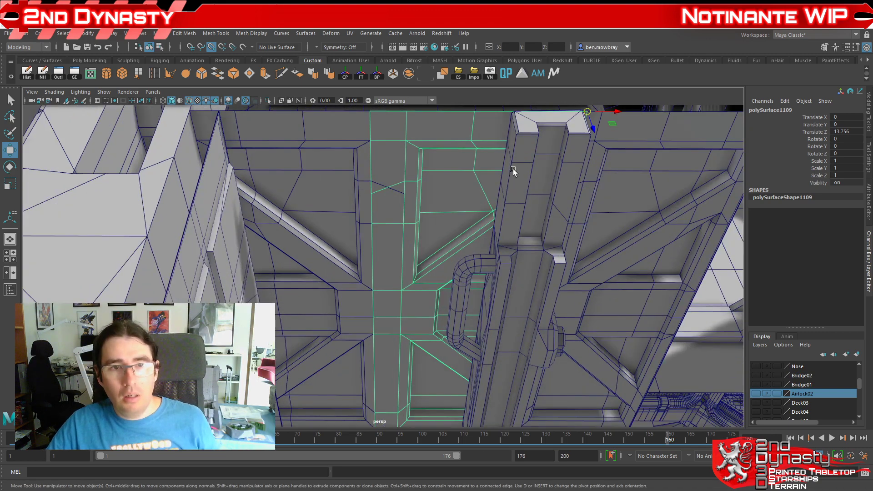
{"action": "middle_click_drag", "start_coordinate": [514, 170], "coordinate": [401, 251], "text": "alt"}
{"action": "scroll", "coordinate": [412, 242], "scroll_direction": "up", "scroll_amount": 3}
{"action": "middle_click_drag", "start_coordinate": [413, 198], "coordinate": [482, 233], "text": "alt"}
{"action": "left_click_drag", "start_coordinate": [613, 200], "coordinate": [451, 201]}
Step: Select both overlapping braced panels between the hull wall and the column, and isolate them
{"action": "scroll", "coordinate": [448, 214], "scroll_direction": "down", "scroll_amount": 5}
{"action": "middle_click_drag", "start_coordinate": [413, 280], "coordinate": [493, 216], "text": "alt"}
{"action": "left_click", "coordinate": [309, 245], "text": "shift"}
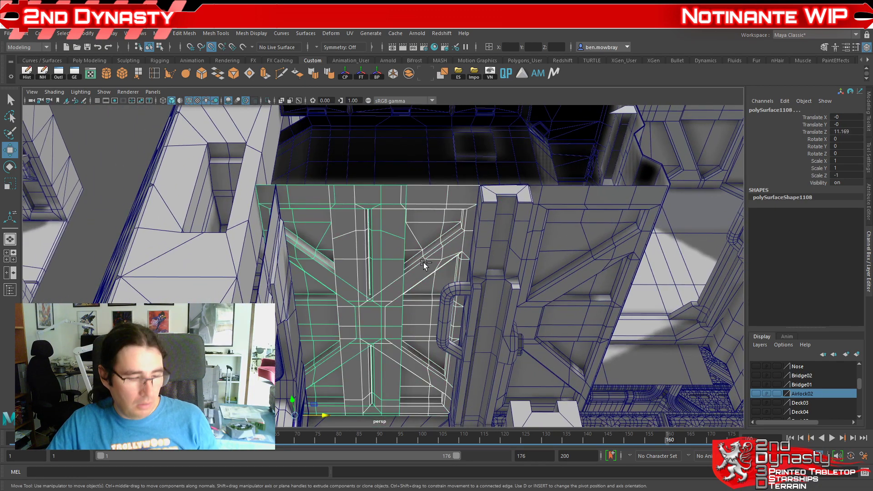
{"action": "key", "text": "ctrl+1"}
Step: Examine how the two braced panels overlap at their central posts, diagonal braces and middle crossbar
{"action": "left_click_drag", "start_coordinate": [440, 293], "coordinate": [441, 267], "text": "alt"}
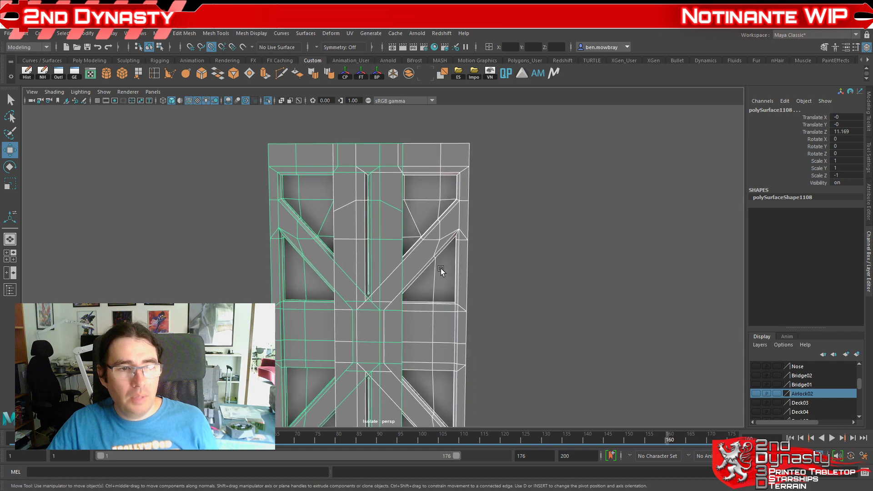
{"action": "middle_click_drag", "start_coordinate": [443, 268], "coordinate": [468, 247], "text": "alt"}
{"action": "left_click_drag", "start_coordinate": [468, 248], "coordinate": [419, 251], "text": "alt"}
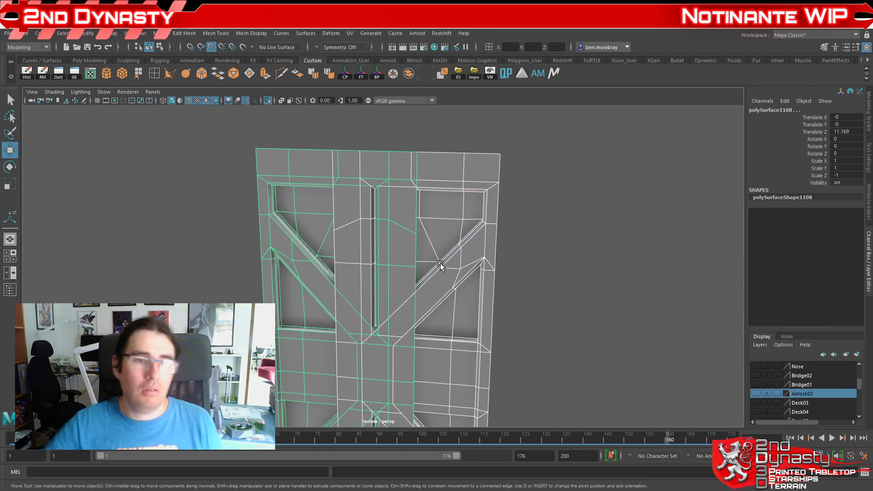
{"action": "scroll", "coordinate": [379, 228], "scroll_direction": "up", "scroll_amount": 5}
{"action": "scroll", "coordinate": [388, 220], "scroll_direction": "down", "scroll_amount": 5}
{"action": "middle_click_drag", "start_coordinate": [411, 238], "coordinate": [448, 251], "text": "alt"}
{"action": "scroll", "coordinate": [448, 251], "scroll_direction": "up", "scroll_amount": 1}
{"action": "left_click_drag", "start_coordinate": [448, 250], "coordinate": [427, 266], "text": "alt"}
{"action": "scroll", "coordinate": [427, 266], "scroll_direction": "up", "scroll_amount": 4}
{"action": "left_click", "coordinate": [304, 140]}
{"action": "scroll", "coordinate": [304, 141], "scroll_direction": "down", "scroll_amount": 5}
{"action": "left_click_drag", "start_coordinate": [402, 253], "coordinate": [429, 244], "text": "alt"}
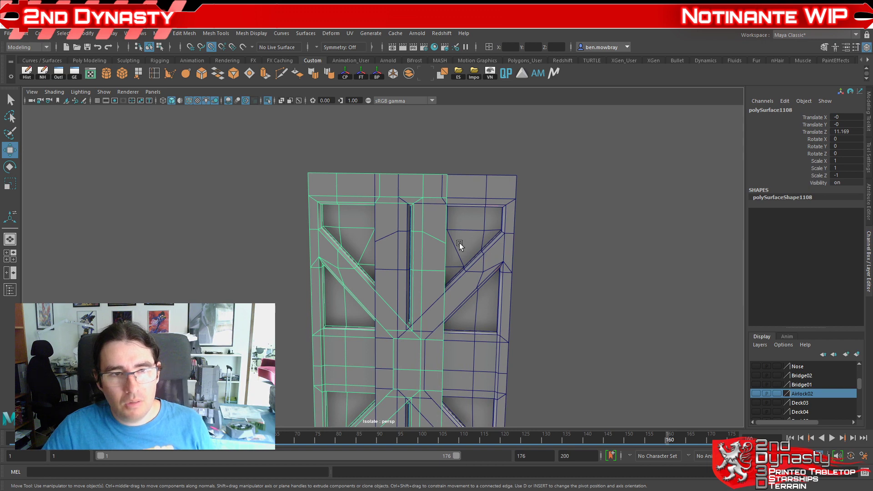
{"action": "scroll", "coordinate": [459, 244], "scroll_direction": "up", "scroll_amount": 5}
{"action": "left_click_drag", "start_coordinate": [452, 211], "coordinate": [427, 255], "text": "alt"}
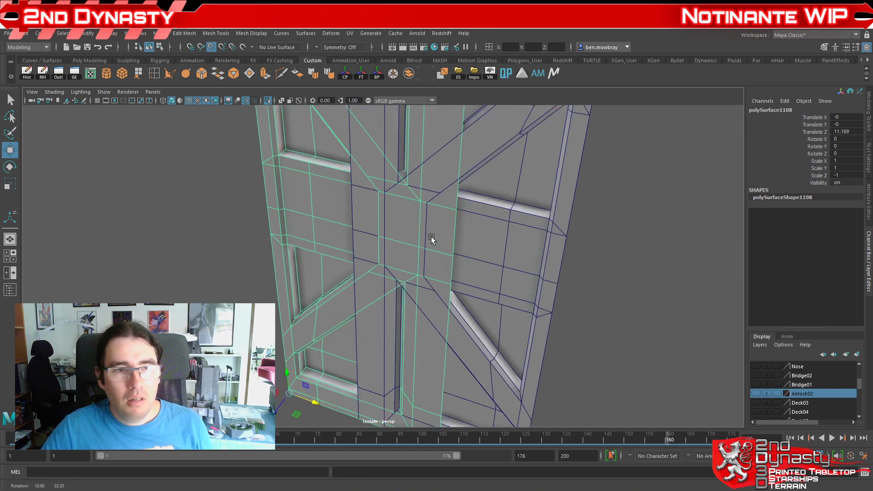
{"action": "scroll", "coordinate": [417, 260], "scroll_direction": "down", "scroll_amount": 5}
{"action": "scroll", "coordinate": [426, 256], "scroll_direction": "down", "scroll_amount": 5}
{"action": "middle_click_drag", "start_coordinate": [430, 279], "coordinate": [396, 253], "text": "alt"}
{"action": "scroll", "coordinate": [395, 253], "scroll_direction": "up", "scroll_amount": 4}
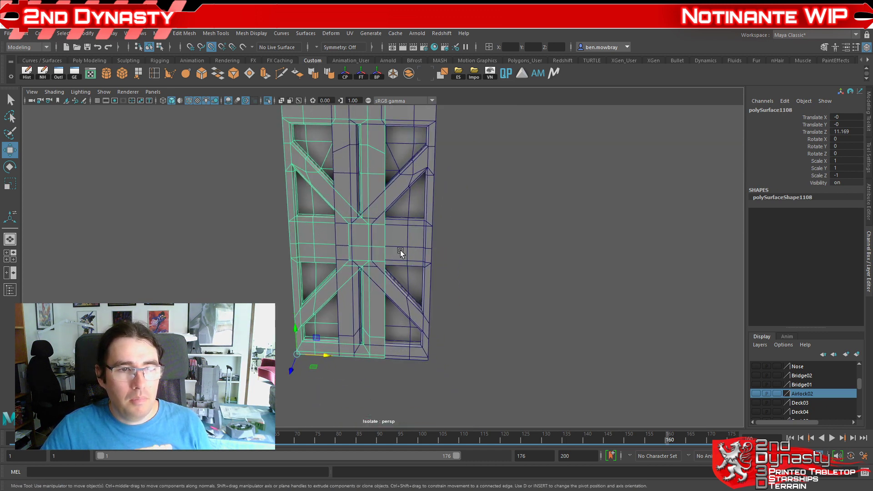
Step: Try sliding the column-side panel along Z to line up with the hull-side panel, then undo the move
{"action": "left_click", "coordinate": [402, 249]}
{"action": "middle_click_drag", "start_coordinate": [496, 173], "coordinate": [513, 208], "text": "alt"}
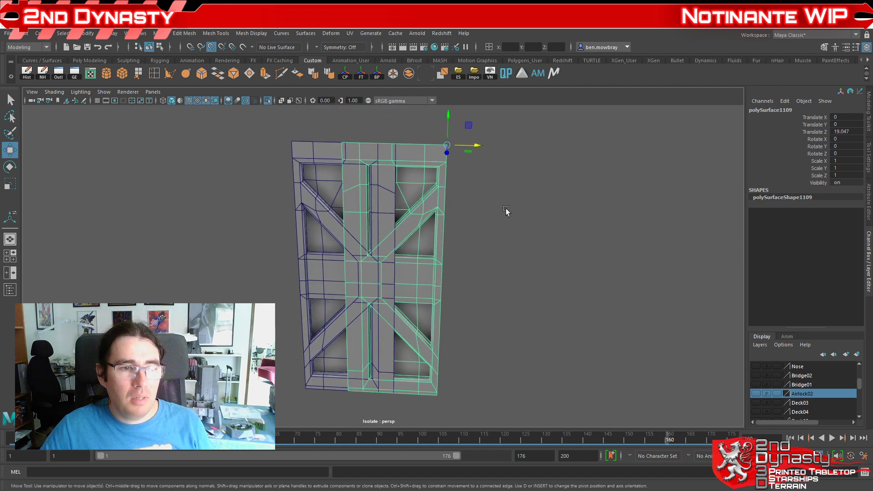
{"action": "right_click_drag", "start_coordinate": [483, 199], "coordinate": [441, 187]}
{"action": "left_click_drag", "start_coordinate": [464, 152], "coordinate": [555, 148]}
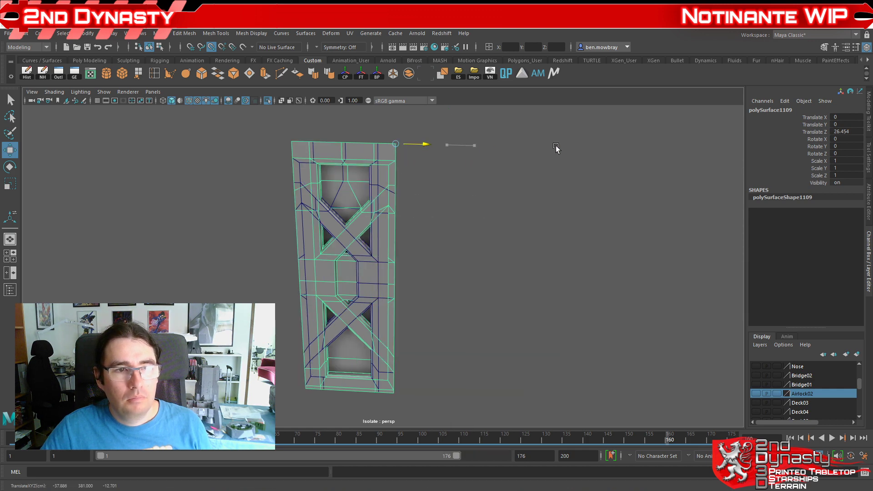
{"action": "key", "text": "ctrl+z"}
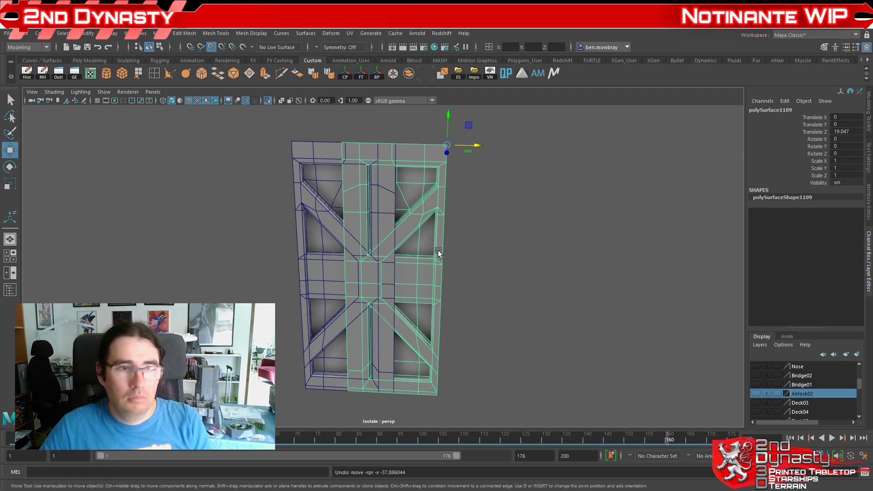
Step: Delete the selected panel copy, duplicate the other truss panel, and move the duplicate toward the column within the full scene
{"action": "key", "text": "Delete"}
{"action": "left_click", "coordinate": [340, 249]}
{"action": "key", "text": "ctrl+d"}
{"action": "key", "text": "ctrl+1"}
{"action": "left_click_drag", "start_coordinate": [394, 278], "coordinate": [389, 304], "text": "alt"}
{"action": "left_click_drag", "start_coordinate": [332, 361], "coordinate": [417, 199]}
{"action": "scroll", "coordinate": [426, 265], "scroll_direction": "up", "scroll_amount": 3}
{"action": "left_click_drag", "start_coordinate": [385, 374], "coordinate": [397, 222]}
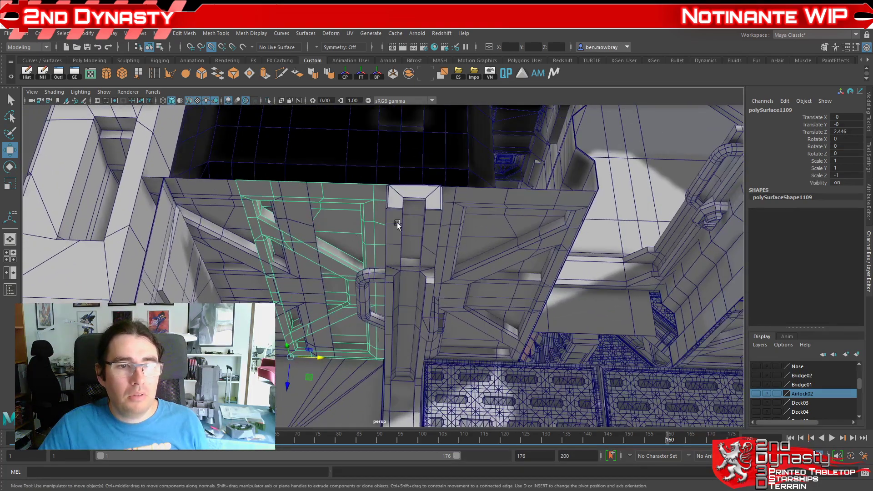
Step: Isolate the truss panels together with the column, and select the duplicated panel
{"action": "left_click", "coordinate": [481, 228], "text": "shift"}
{"action": "left_click", "coordinate": [439, 228]}
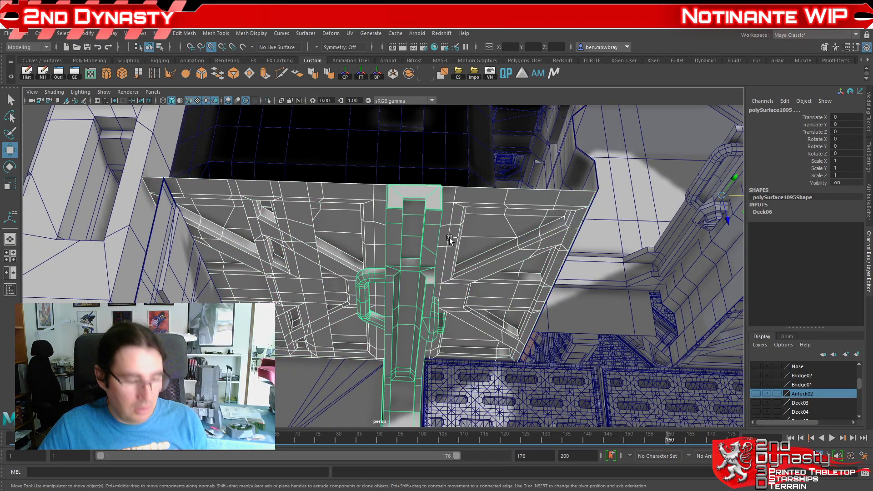
{"action": "key", "text": "ctrl+1"}
{"action": "left_click", "coordinate": [378, 215]}
{"action": "left_click_drag", "start_coordinate": [381, 196], "coordinate": [383, 200], "text": "alt"}
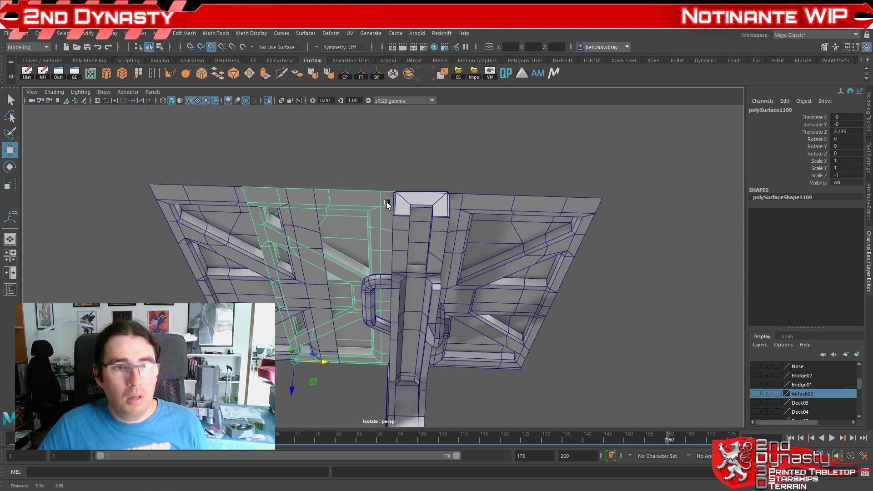
{"action": "right_click_drag", "start_coordinate": [383, 200], "coordinate": [408, 217], "text": "alt"}
{"action": "left_click_drag", "start_coordinate": [408, 216], "coordinate": [377, 218], "text": "alt"}
{"action": "right_click_drag", "start_coordinate": [377, 218], "coordinate": [362, 246], "text": "alt"}
{"action": "left_click_drag", "start_coordinate": [362, 246], "coordinate": [355, 242], "text": "alt"}
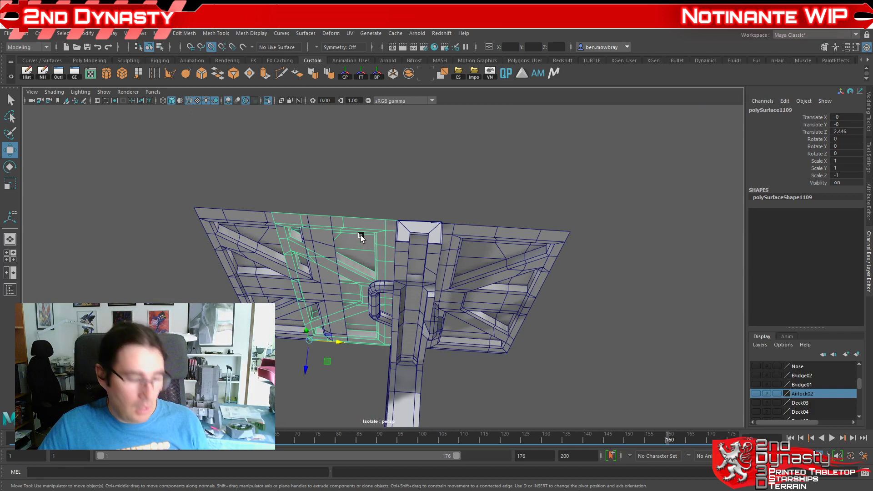
Step: Snap the duplicated panel's pivot corner to the column so that the panel sits flush against it
{"action": "scroll", "coordinate": [356, 243], "scroll_direction": "up", "scroll_amount": 3}
{"action": "key", "text": "d"}
{"action": "left_click_drag", "start_coordinate": [285, 369], "coordinate": [414, 166]}
{"action": "left_click_drag", "start_coordinate": [458, 190], "coordinate": [403, 219], "text": "alt"}
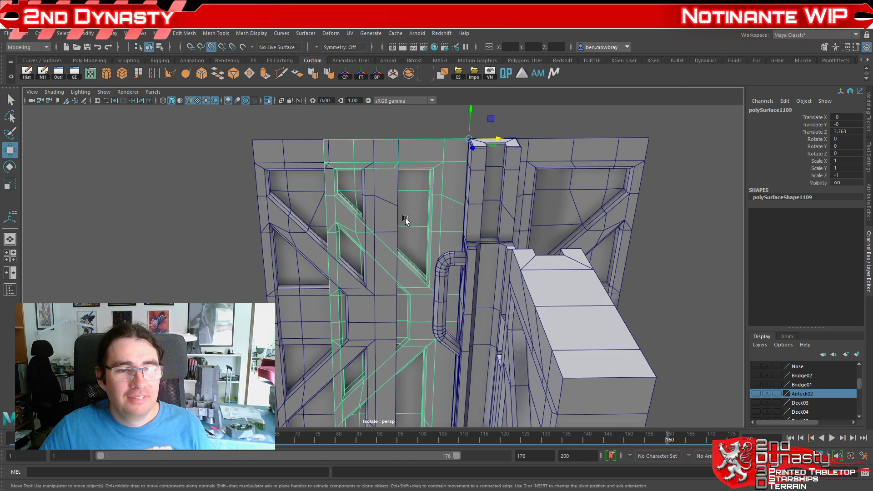
Step: Delete the duplicated panel's faces on the side away from the column, leaving only a narrow strip against the column
{"action": "right_click_drag", "start_coordinate": [410, 213], "coordinate": [406, 231]}
{"action": "left_click", "coordinate": [407, 231]}
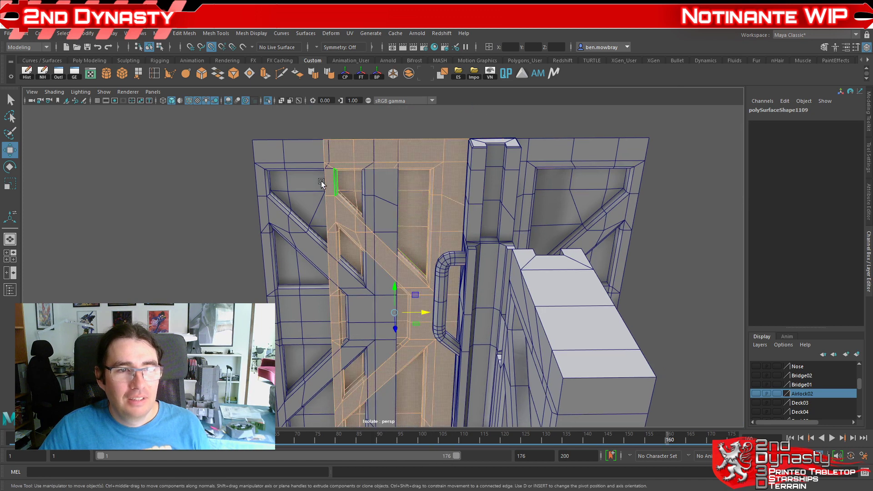
{"action": "scroll", "coordinate": [324, 177], "scroll_direction": "down", "scroll_amount": 3}
{"action": "left_click_drag", "start_coordinate": [320, 166], "coordinate": [399, 428]}
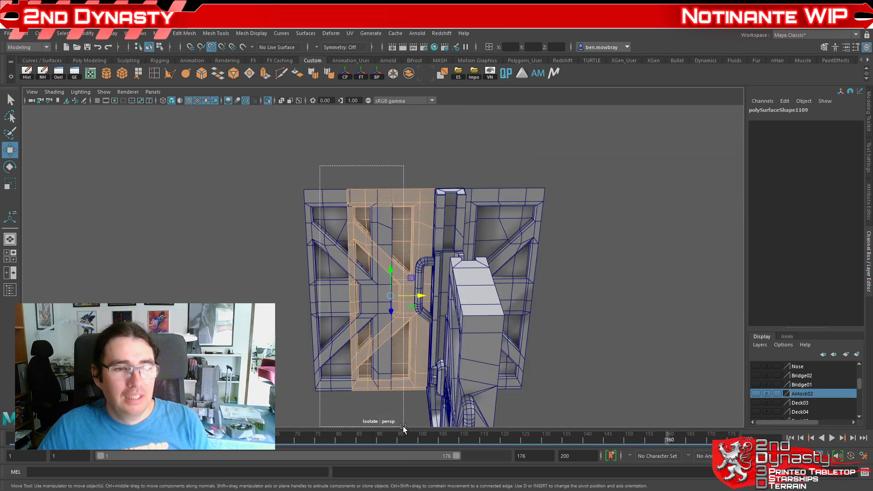
{"action": "key", "text": "Delete"}
{"action": "right_click_drag", "start_coordinate": [392, 367], "coordinate": [390, 307], "text": "alt"}
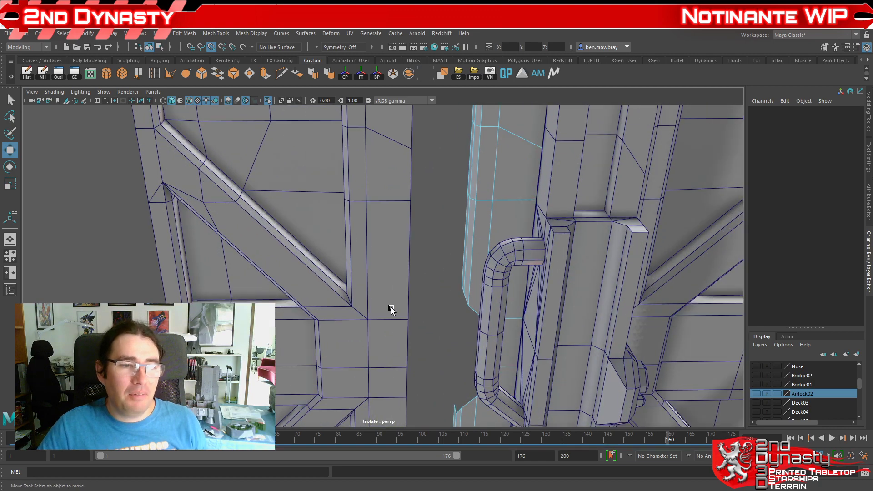
Step: Delete the original panel's column-side frame faces beside its upper opening
{"action": "left_click", "coordinate": [390, 307]}
{"action": "scroll", "coordinate": [391, 307], "scroll_direction": "down", "scroll_amount": 5}
{"action": "left_click_drag", "start_coordinate": [388, 306], "coordinate": [409, 279], "text": "alt"}
{"action": "scroll", "coordinate": [409, 279], "scroll_direction": "up", "scroll_amount": 6}
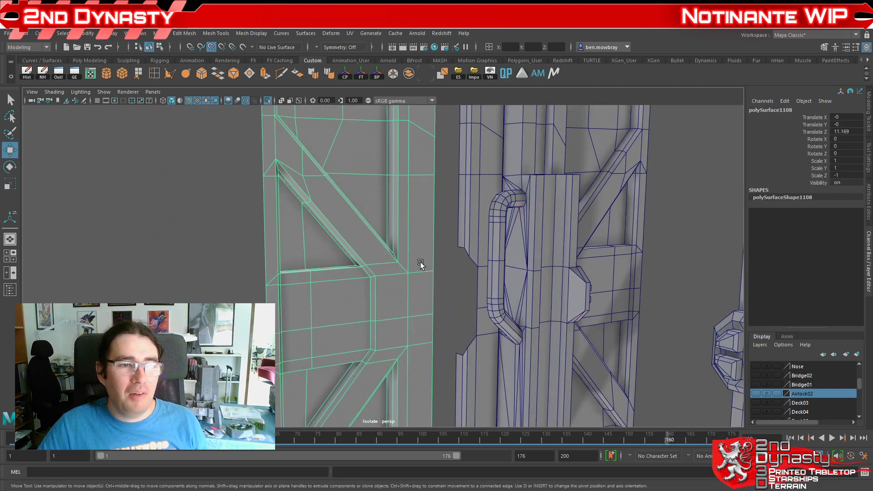
{"action": "right_click_drag", "start_coordinate": [378, 238], "coordinate": [374, 254]}
{"action": "left_click", "coordinate": [362, 258]}
{"action": "double_click", "coordinate": [402, 244], "text": "shift"}
{"action": "middle_click_drag", "start_coordinate": [382, 146], "coordinate": [380, 210], "text": "alt"}
{"action": "left_click", "coordinate": [360, 165], "text": "shift"}
{"action": "key", "text": "Delete"}
{"action": "left_click_drag", "start_coordinate": [407, 181], "coordinate": [380, 214], "text": "alt"}
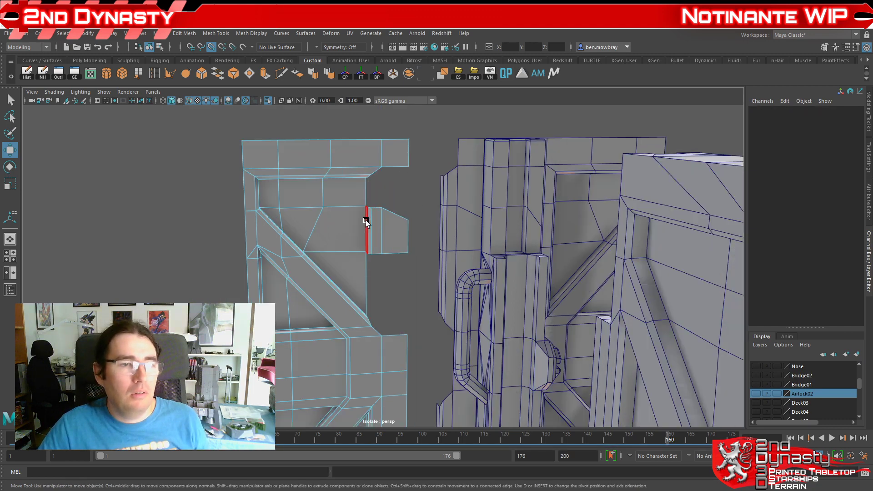
{"action": "left_click", "coordinate": [405, 233]}
{"action": "key", "text": "Delete"}
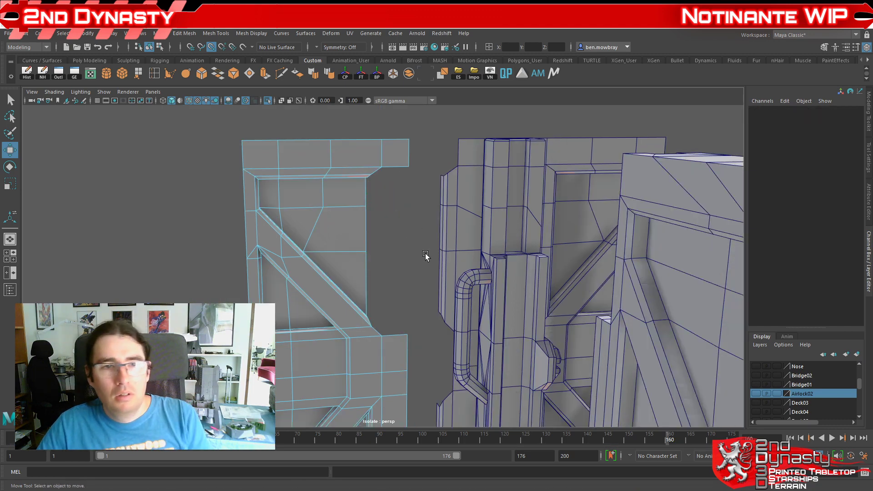
Step: Delete the original panel's column-side frame faces beside its lower opening, including the end face at the bottom corner
{"action": "scroll", "coordinate": [423, 254], "scroll_direction": "down", "scroll_amount": 4}
{"action": "middle_click_drag", "start_coordinate": [429, 309], "coordinate": [432, 161], "text": "alt"}
{"action": "scroll", "coordinate": [425, 238], "scroll_direction": "up", "scroll_amount": 6}
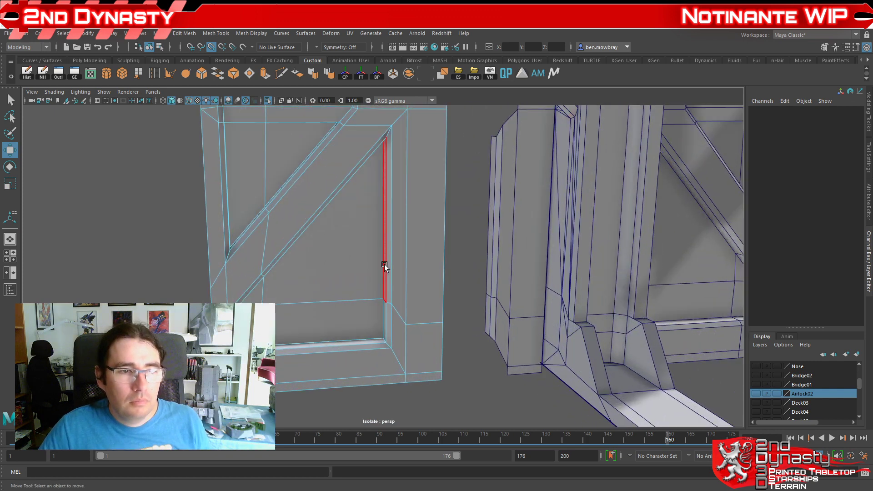
{"action": "left_click", "coordinate": [383, 263]}
{"action": "left_click", "coordinate": [415, 261], "text": "shift"}
{"action": "left_click", "coordinate": [383, 319], "text": "shift"}
{"action": "key", "text": "Delete"}
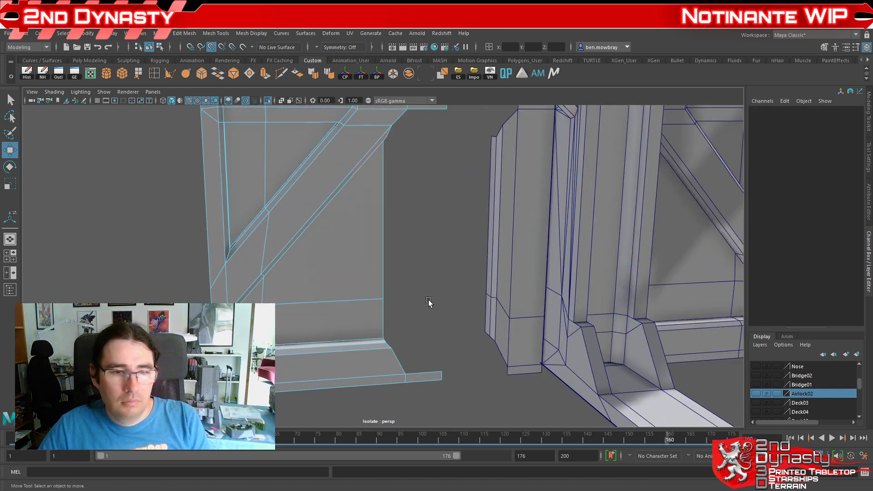
{"action": "scroll", "coordinate": [423, 293], "scroll_direction": "down", "scroll_amount": 4}
{"action": "left_click", "coordinate": [411, 339]}
{"action": "key", "text": "Delete"}
Step: Extrude the open edges beside both openings and snap them outward in line with the panel's column-side border
{"action": "right_click", "coordinate": [389, 317]}
{"action": "left_click", "coordinate": [433, 236]}
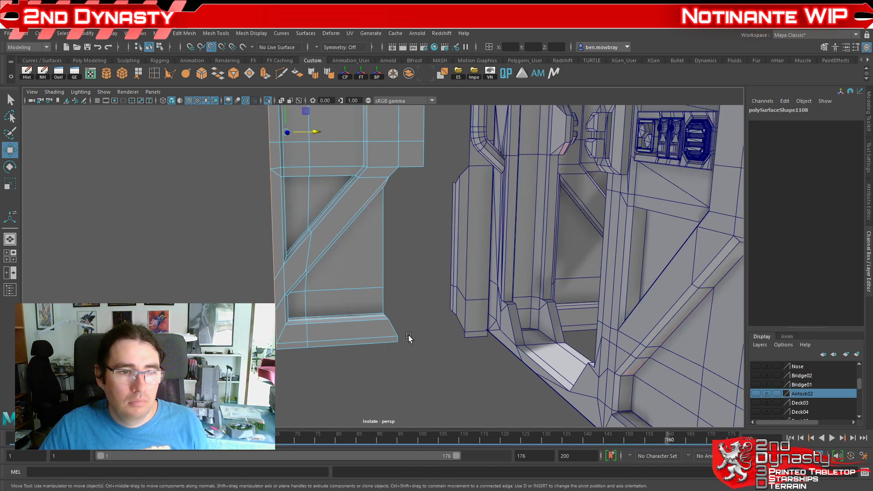
{"action": "left_click_drag", "start_coordinate": [393, 172], "coordinate": [405, 290], "text": "alt"}
{"action": "mouse_move", "coordinate": [390, 182]}
{"action": "left_mouse_down", "text": "alt"}
{"action": "mouse_move", "coordinate": [381, 224]}
{"action": "mouse_move", "coordinate": [395, 178]}
{"action": "left_mouse_up", "text": "alt"}
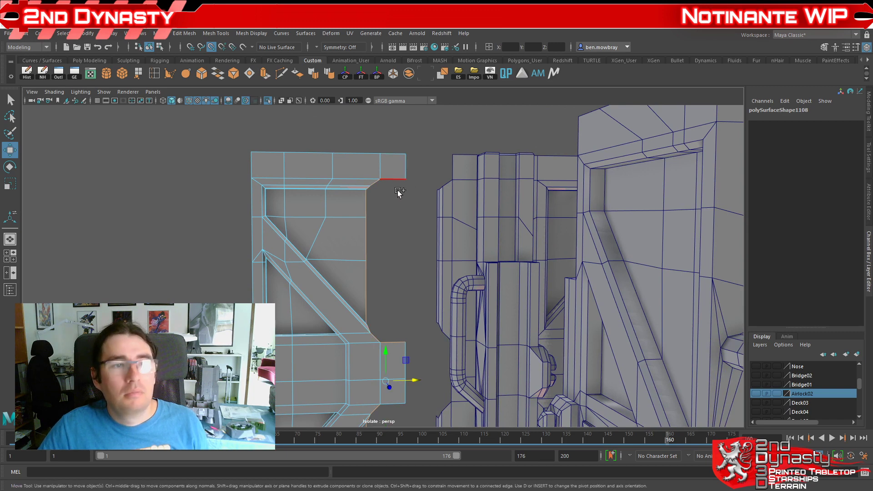
{"action": "key", "text": "ctrl+e"}
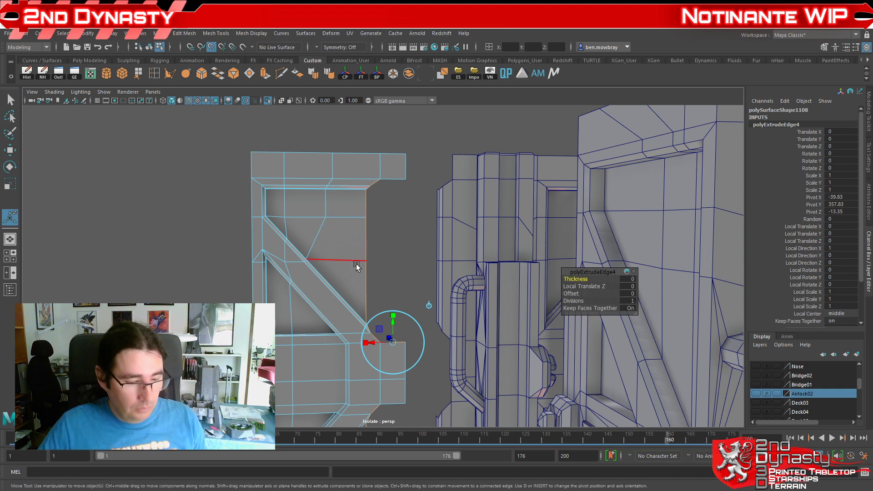
{"action": "key", "text": "w"}
{"action": "key", "text": "d"}
{"action": "left_click_drag", "start_coordinate": [384, 386], "coordinate": [416, 184]}
{"action": "key", "text": "d"}
{"action": "middle_click_drag", "start_coordinate": [415, 328], "coordinate": [408, 297], "text": "alt"}
{"action": "left_click_drag", "start_coordinate": [413, 292], "coordinate": [425, 329], "text": "shift"}
{"action": "key", "text": "ctrl+z"}
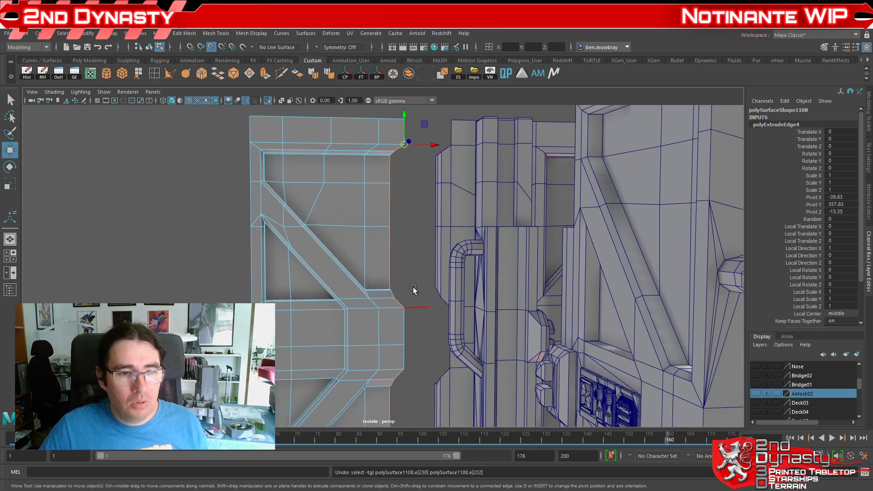
Step: Delete the stray extruded geometry protruding from the panel's middle crossbar
{"action": "right_click", "coordinate": [413, 291]}
{"action": "right_click_drag", "start_coordinate": [410, 304], "coordinate": [409, 309]}
{"action": "left_click_drag", "start_coordinate": [411, 287], "coordinate": [418, 316]}
{"action": "key", "text": "Delete"}
Step: Merge the vertices along the original panel's column-side border with a distance threshold of 0.01
{"action": "right_click_drag", "start_coordinate": [400, 222], "coordinate": [366, 224]}
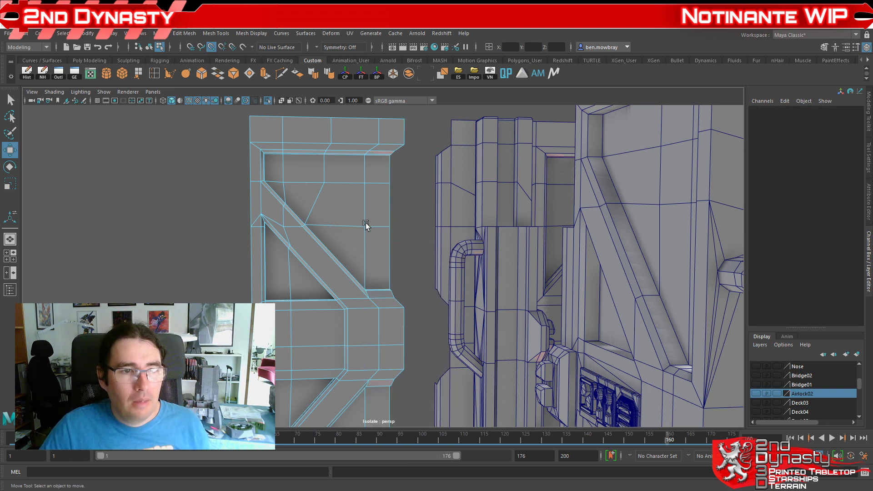
{"action": "right_click_drag", "start_coordinate": [402, 147], "coordinate": [380, 146]}
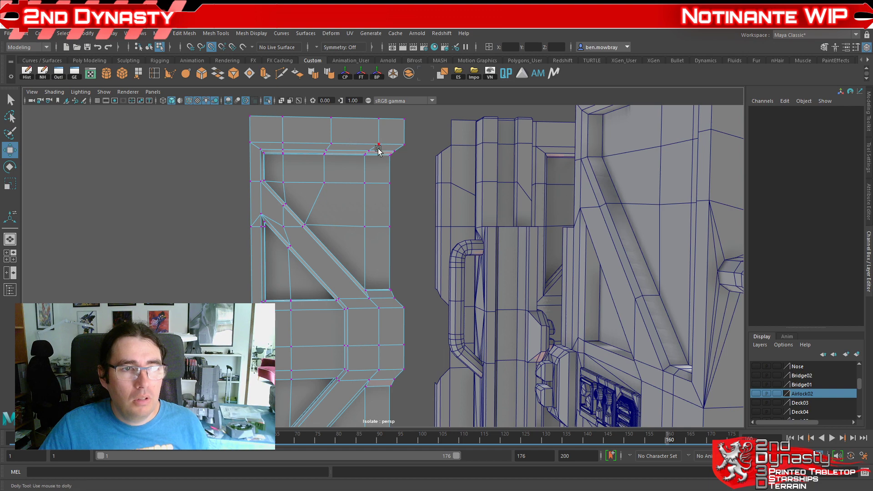
{"action": "scroll", "coordinate": [380, 146], "scroll_direction": "down", "scroll_amount": 3}
{"action": "left_click_drag", "start_coordinate": [365, 135], "coordinate": [419, 484]}
{"action": "right_click_drag", "start_coordinate": [381, 298], "coordinate": [412, 244], "text": "shift"}
{"action": "scroll", "coordinate": [410, 245], "scroll_direction": "up", "scroll_amount": 3}
{"action": "scroll", "coordinate": [402, 249], "scroll_direction": "down", "scroll_amount": 3}
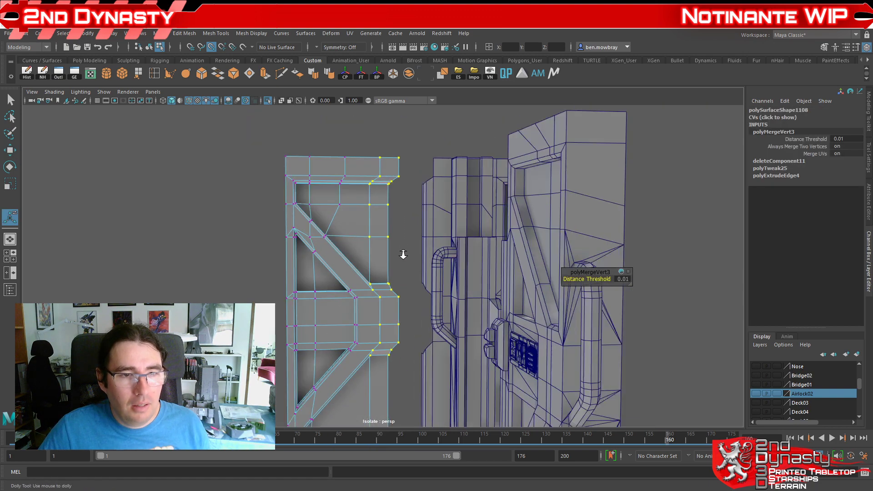
Step: Inspect the merged border edges along the panel's column side from the top corner to the bottom corner
{"action": "middle_click_drag", "start_coordinate": [399, 297], "coordinate": [390, 271], "text": "alt"}
{"action": "scroll", "coordinate": [390, 272], "scroll_direction": "up", "scroll_amount": 2}
{"action": "middle_click_drag", "start_coordinate": [390, 207], "coordinate": [378, 231], "text": "alt"}
{"action": "right_click_drag", "start_coordinate": [366, 164], "coordinate": [369, 143]}
{"action": "scroll", "coordinate": [377, 311], "scroll_direction": "down", "scroll_amount": 3}
{"action": "middle_click_drag", "start_coordinate": [380, 305], "coordinate": [383, 261], "text": "alt"}
{"action": "scroll", "coordinate": [383, 268], "scroll_direction": "up", "scroll_amount": 4}
{"action": "scroll", "coordinate": [378, 337], "scroll_direction": "down", "scroll_amount": 4}
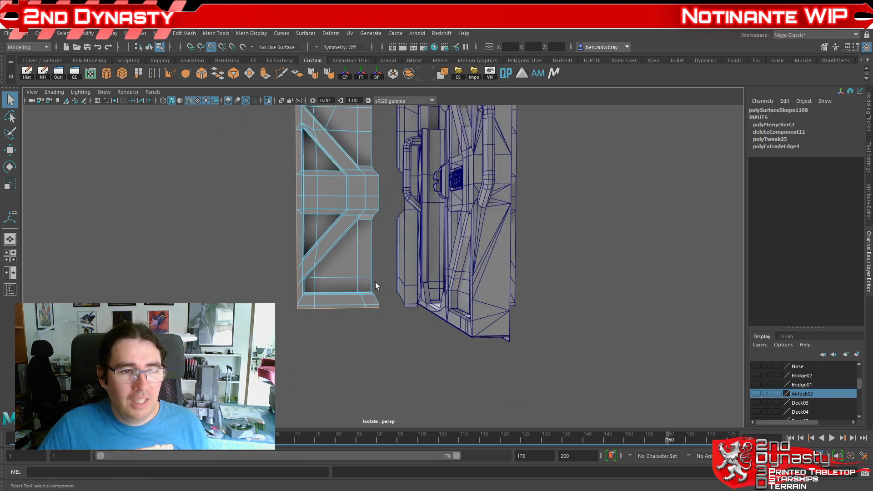
Step: Scale the panel's column-side border vertices flat so that they line up in one straight vertical edge
{"action": "middle_click_drag", "start_coordinate": [380, 282], "coordinate": [394, 324], "text": "alt"}
{"action": "right_click_drag", "start_coordinate": [383, 212], "coordinate": [354, 210]}
{"action": "left_click_drag", "start_coordinate": [381, 157], "coordinate": [419, 425]}
{"action": "key", "text": "e"}
{"action": "key", "text": "r"}
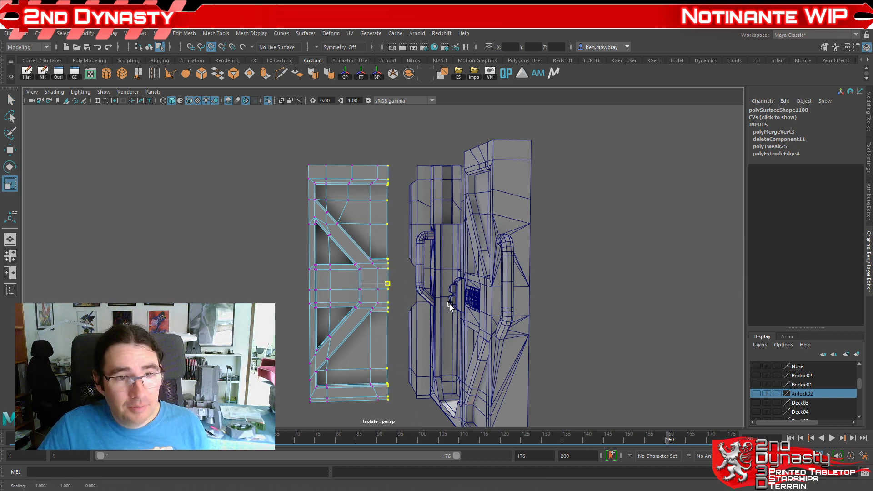
{"action": "middle_click_drag", "start_coordinate": [414, 279], "coordinate": [363, 306], "text": "alt"}
{"action": "scroll", "coordinate": [363, 306], "scroll_direction": "up", "scroll_amount": 5}
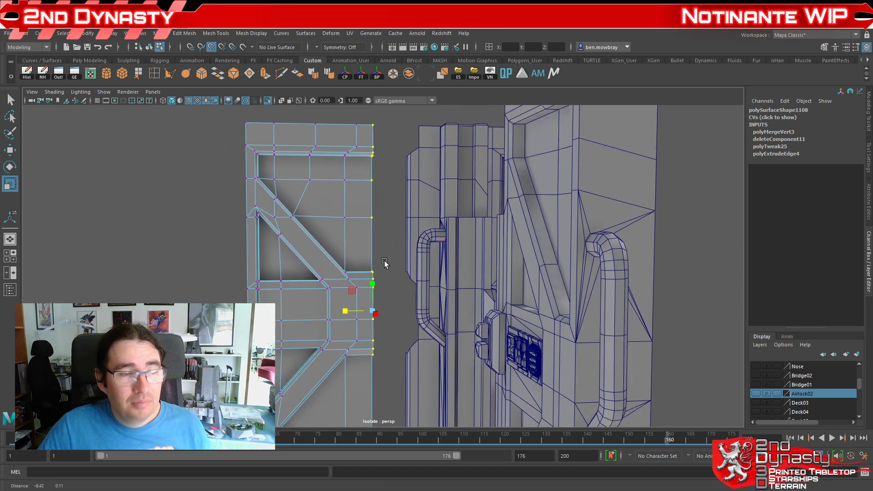
{"action": "left_click_drag", "start_coordinate": [395, 242], "coordinate": [411, 252], "text": "alt"}
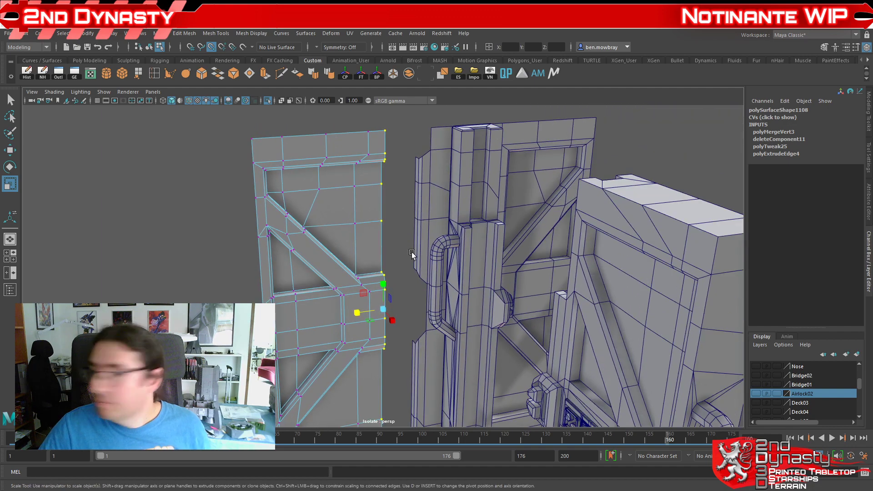
Step: Combine the narrow column-side strip and the wide truss panel into one mesh and delete its construction history
{"action": "right_click_drag", "start_coordinate": [370, 156], "coordinate": [412, 139]}
{"action": "left_click", "coordinate": [429, 151]}
{"action": "middle_click_drag", "start_coordinate": [416, 180], "coordinate": [506, 297], "text": "alt"}
{"action": "scroll", "coordinate": [409, 253], "scroll_direction": "up", "scroll_amount": 5}
{"action": "scroll", "coordinate": [505, 297], "scroll_direction": "up", "scroll_amount": 3}
{"action": "left_click_drag", "start_coordinate": [506, 297], "coordinate": [528, 247], "text": "alt"}
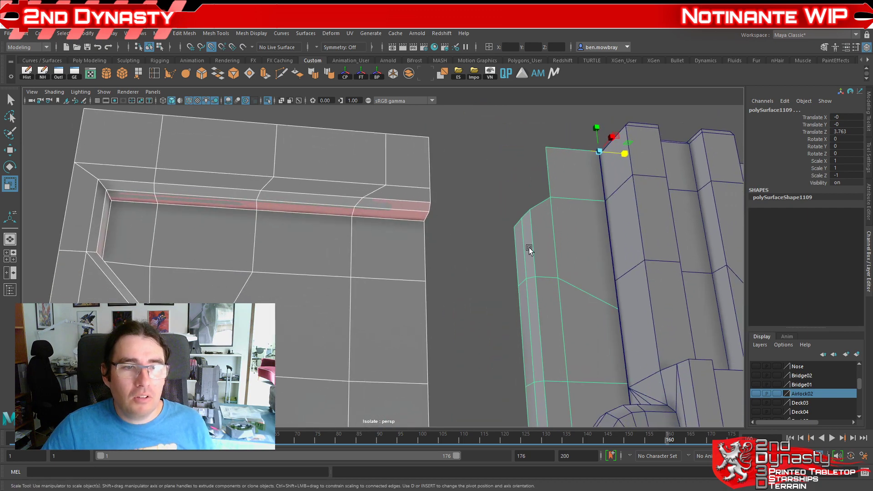
{"action": "middle_click_drag", "start_coordinate": [527, 247], "coordinate": [419, 222], "text": "alt"}
{"action": "scroll", "coordinate": [420, 223], "scroll_direction": "down", "scroll_amount": 4}
{"action": "left_click", "coordinate": [312, 247]}
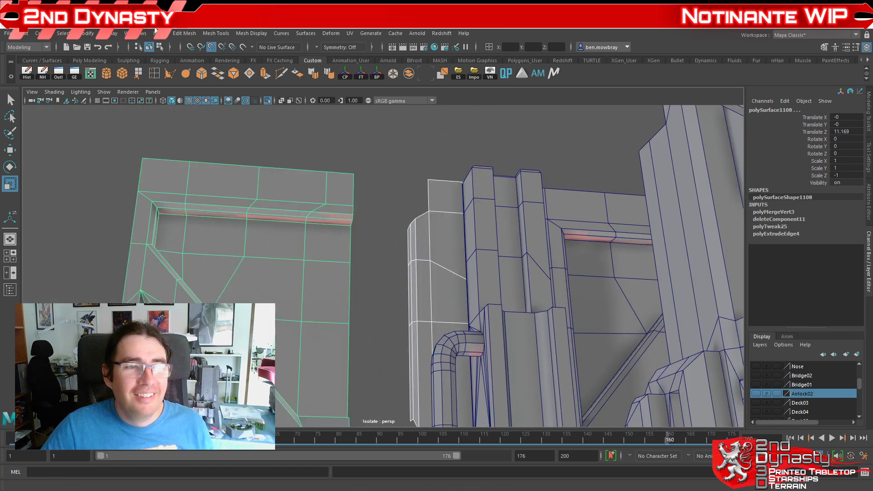
{"action": "left_click", "coordinate": [157, 33]}
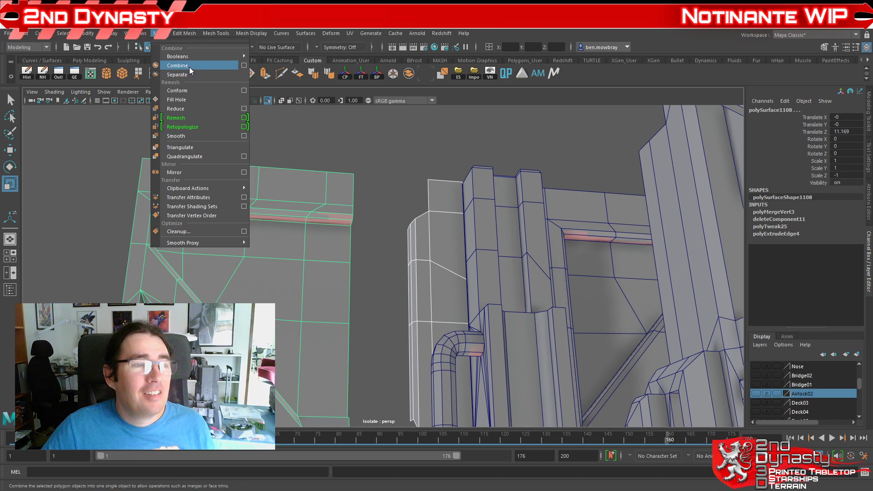
{"action": "left_click", "coordinate": [189, 66]}
{"action": "left_click", "coordinate": [43, 72]}
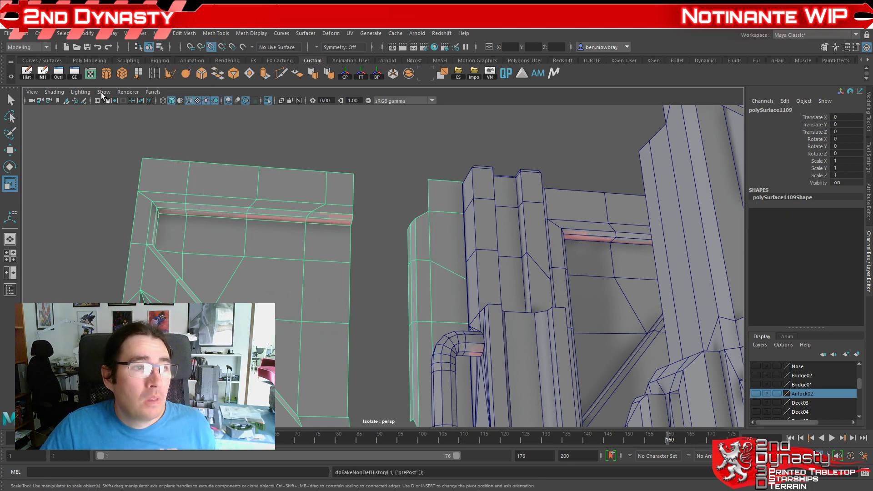
Step: Select the open border edges of the narrow column-side strip that face the wide panel
{"action": "right_click_drag", "start_coordinate": [429, 209], "coordinate": [429, 190]}
{"action": "left_click", "coordinate": [429, 193]}
{"action": "left_click_drag", "start_coordinate": [429, 193], "coordinate": [424, 269], "text": "alt"}
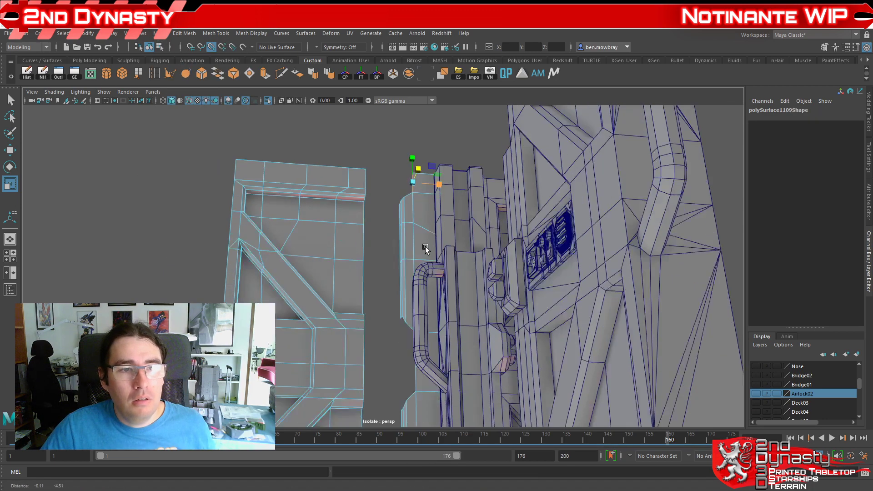
{"action": "middle_click_drag", "start_coordinate": [424, 268], "coordinate": [433, 170], "text": "alt"}
{"action": "left_click_drag", "start_coordinate": [434, 170], "coordinate": [474, 331], "text": "alt"}
{"action": "middle_click_drag", "start_coordinate": [475, 331], "coordinate": [481, 170], "text": "alt"}
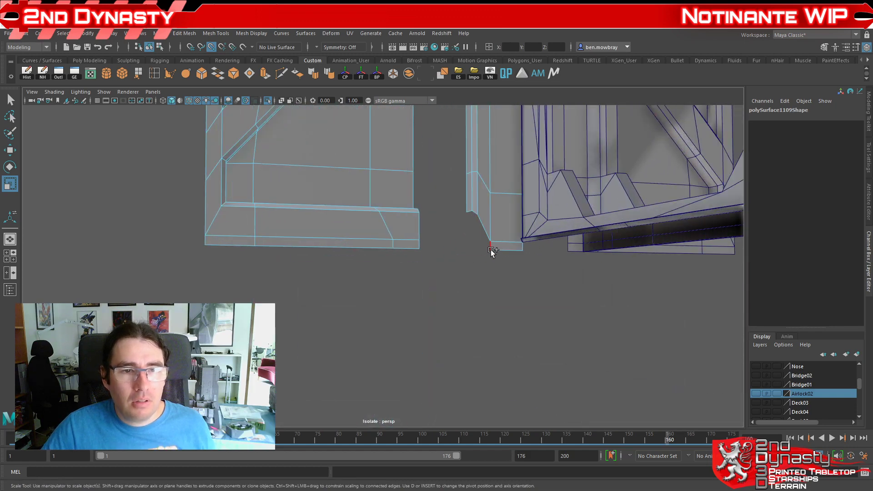
{"action": "left_click_drag", "start_coordinate": [489, 246], "coordinate": [492, 230], "text": "alt"}
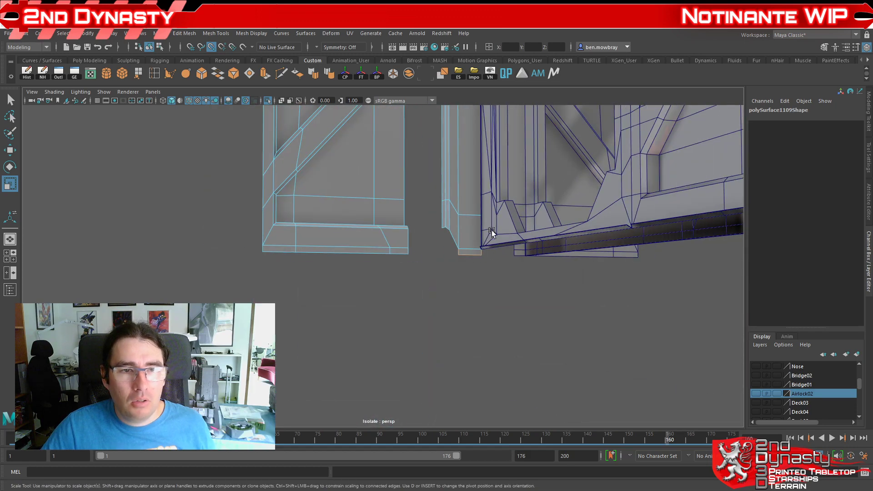
{"action": "left_click", "coordinate": [455, 249]}
{"action": "left_click", "coordinate": [458, 255]}
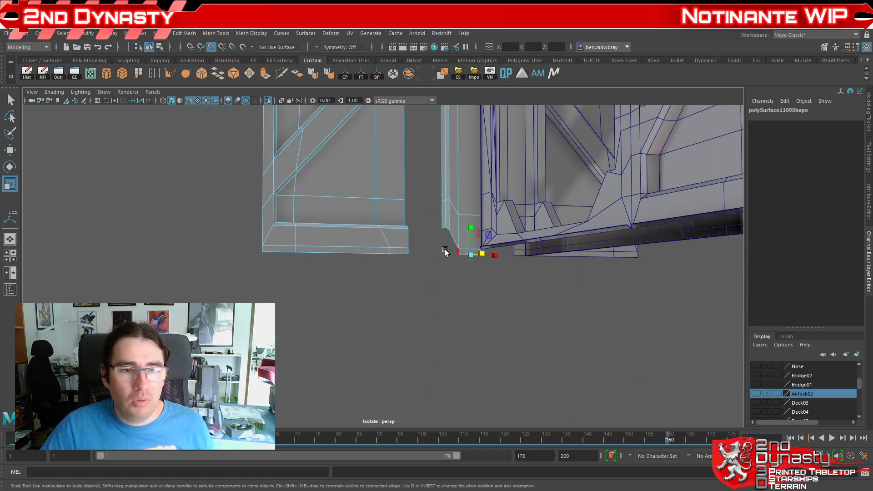
{"action": "left_click_drag", "start_coordinate": [454, 123], "coordinate": [434, 285], "text": "alt"}
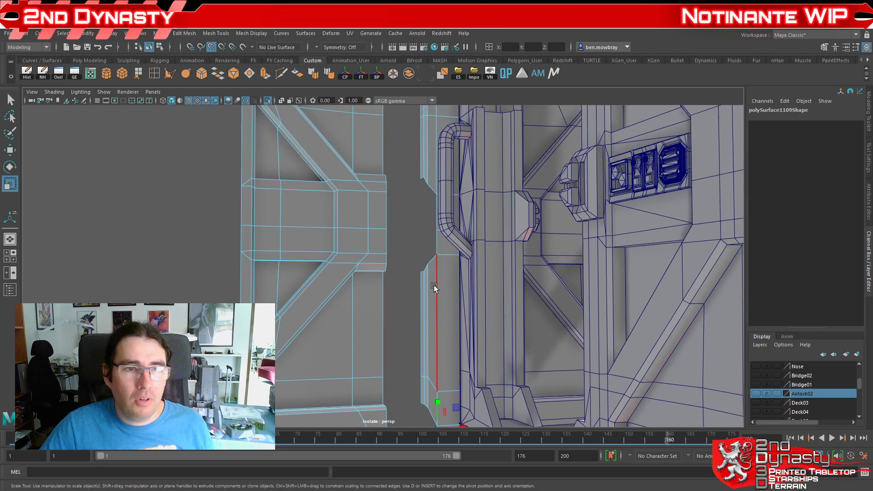
{"action": "left_click", "coordinate": [418, 284]}
{"action": "middle_click_drag", "start_coordinate": [431, 200], "coordinate": [429, 296], "text": "alt"}
{"action": "double_click", "coordinate": [413, 184], "text": "shift"}
{"action": "middle_click_drag", "start_coordinate": [444, 183], "coordinate": [436, 232], "text": "alt"}
Step: Add the wide panel's facing border edges to the selection and bridge them to the narrow column-side strip, closing the gap
{"action": "scroll", "coordinate": [436, 233], "scroll_direction": "up", "scroll_amount": 3}
{"action": "left_click_drag", "start_coordinate": [435, 210], "coordinate": [391, 266], "text": "alt"}
{"action": "left_click_drag", "start_coordinate": [364, 165], "coordinate": [371, 278], "text": "alt"}
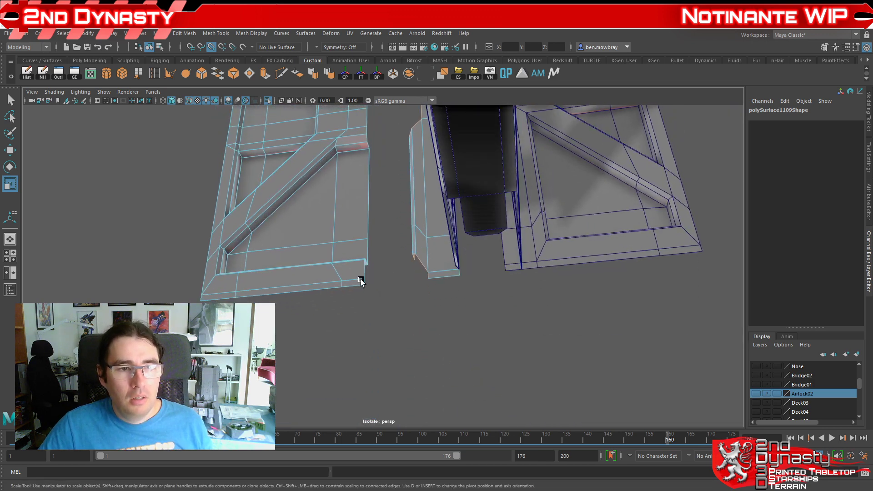
{"action": "double_click", "coordinate": [367, 280], "text": "shift"}
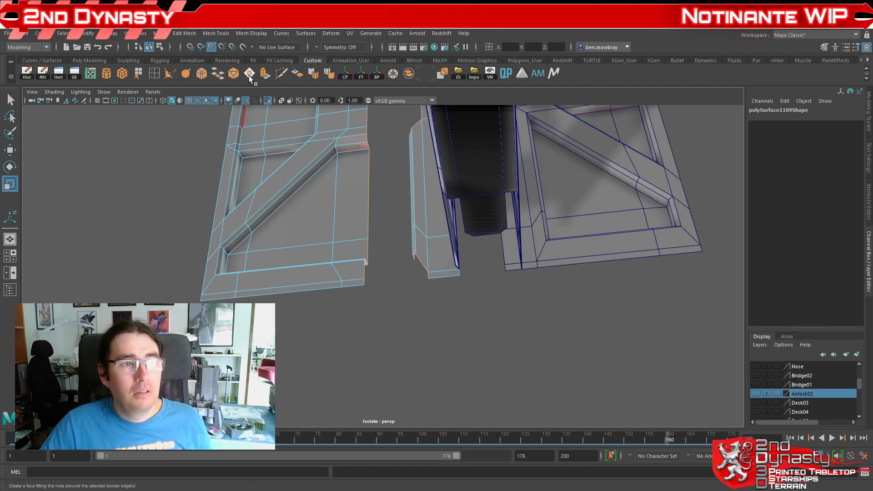
{"action": "left_click_drag", "start_coordinate": [410, 196], "coordinate": [465, 232], "text": "alt"}
{"action": "middle_click_drag", "start_coordinate": [487, 201], "coordinate": [466, 231], "text": "alt"}
{"action": "left_click_drag", "start_coordinate": [465, 231], "coordinate": [433, 247], "text": "alt"}
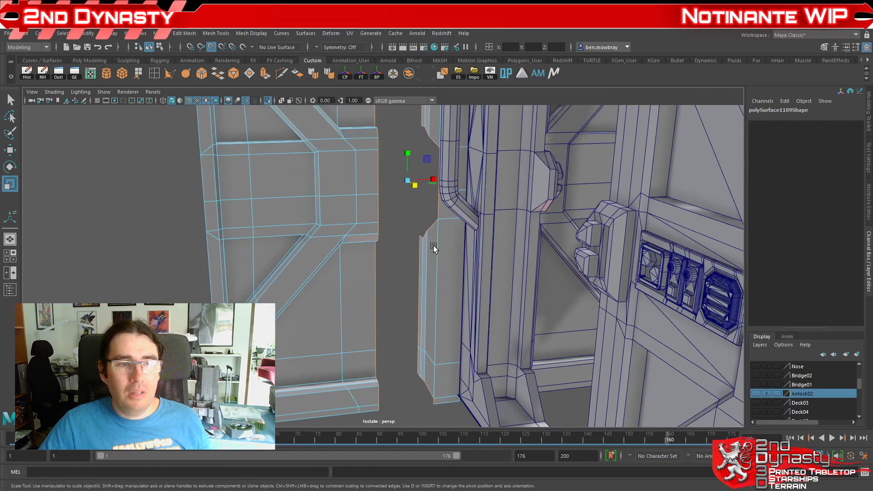
{"action": "left_click", "coordinate": [218, 75]}
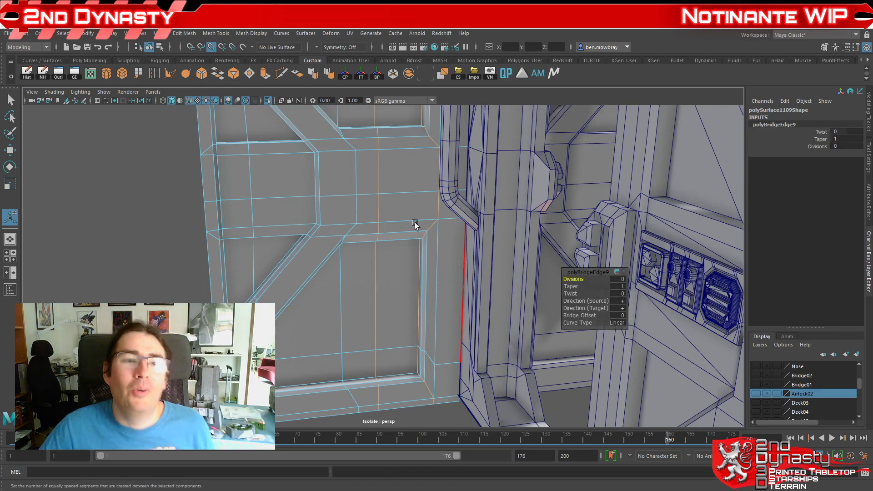
Step: Return the bridged wide truss panel to object mode and delete its non-deformer history
{"action": "scroll", "coordinate": [407, 202], "scroll_direction": "down", "scroll_amount": 3}
{"action": "left_click_drag", "start_coordinate": [407, 203], "coordinate": [355, 283], "text": "alt"}
{"action": "right_click_drag", "start_coordinate": [332, 251], "coordinate": [376, 240]}
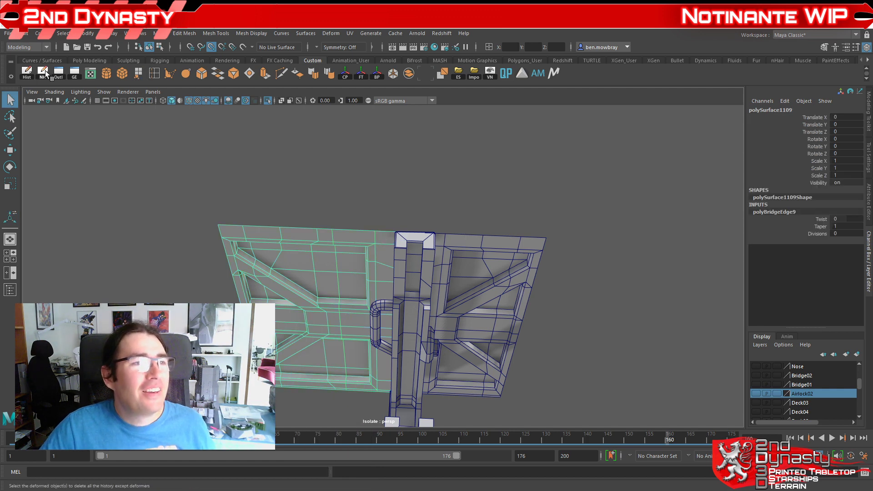
{"action": "left_click", "coordinate": [43, 72]}
Step: Examine the column's rear top corner where it meets the wall panels, selecting the corner vertex there
{"action": "left_click_drag", "start_coordinate": [279, 168], "coordinate": [488, 244], "text": "alt"}
{"action": "scroll", "coordinate": [430, 251], "scroll_direction": "up", "scroll_amount": 3}
{"action": "left_click", "coordinate": [385, 257]}
{"action": "middle_click_drag", "start_coordinate": [452, 154], "coordinate": [413, 257], "text": "alt"}
{"action": "left_click_drag", "start_coordinate": [413, 257], "coordinate": [344, 240], "text": "alt"}
{"action": "middle_click_drag", "start_coordinate": [285, 189], "coordinate": [384, 264], "text": "alt"}
{"action": "left_click_drag", "start_coordinate": [359, 256], "coordinate": [263, 269], "text": "alt"}
{"action": "middle_click_drag", "start_coordinate": [264, 268], "coordinate": [419, 273], "text": "alt"}
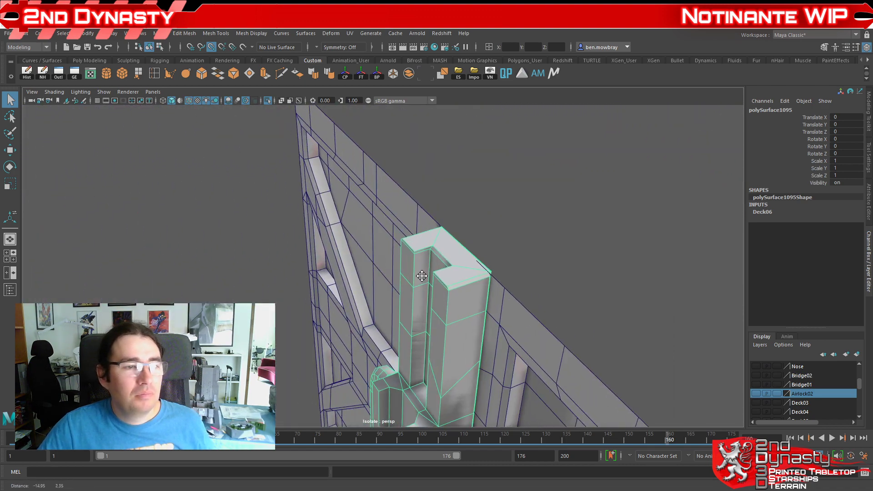
{"action": "right_click_drag", "start_coordinate": [419, 273], "coordinate": [480, 263], "text": "alt"}
{"action": "right_click_drag", "start_coordinate": [609, 237], "coordinate": [574, 230]}
{"action": "left_click", "coordinate": [606, 277]}
{"action": "key", "text": "w"}
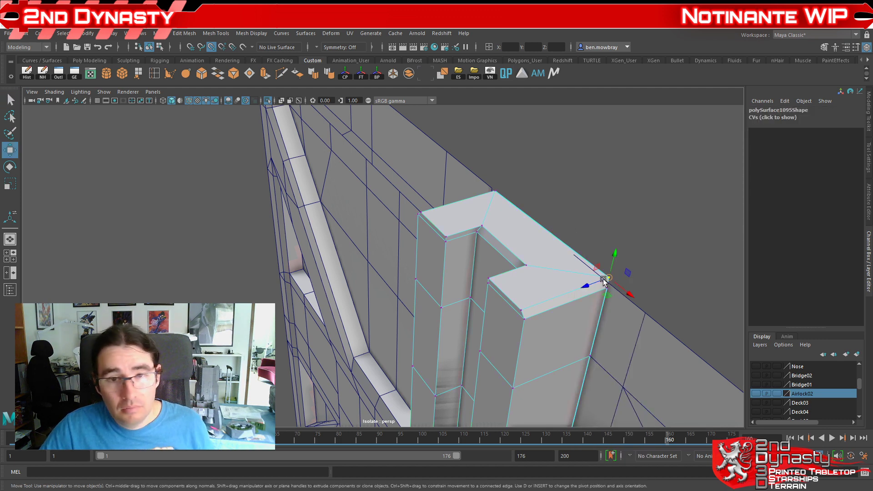
{"action": "scroll", "coordinate": [608, 293], "scroll_direction": "down", "scroll_amount": 4}
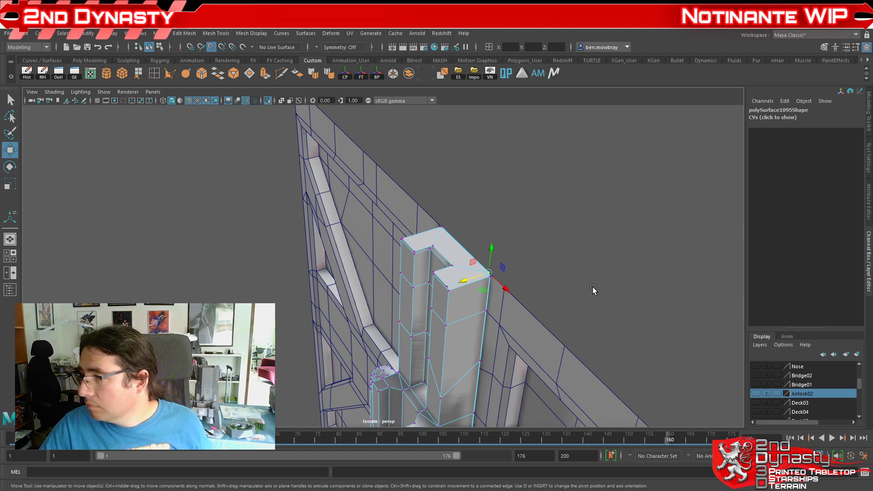
Step: Select the narrower truss panel's column-side border vertices and move them along X to the column's edge
{"action": "left_click_drag", "start_coordinate": [577, 288], "coordinate": [362, 217], "text": "alt"}
{"action": "left_click", "coordinate": [342, 260]}
{"action": "right_click_drag", "start_coordinate": [361, 216], "coordinate": [341, 200]}
{"action": "scroll", "coordinate": [371, 227], "scroll_direction": "down", "scroll_amount": 4}
{"action": "left_click_drag", "start_coordinate": [372, 227], "coordinate": [396, 227], "text": "alt"}
{"action": "left_click_drag", "start_coordinate": [390, 153], "coordinate": [444, 423]}
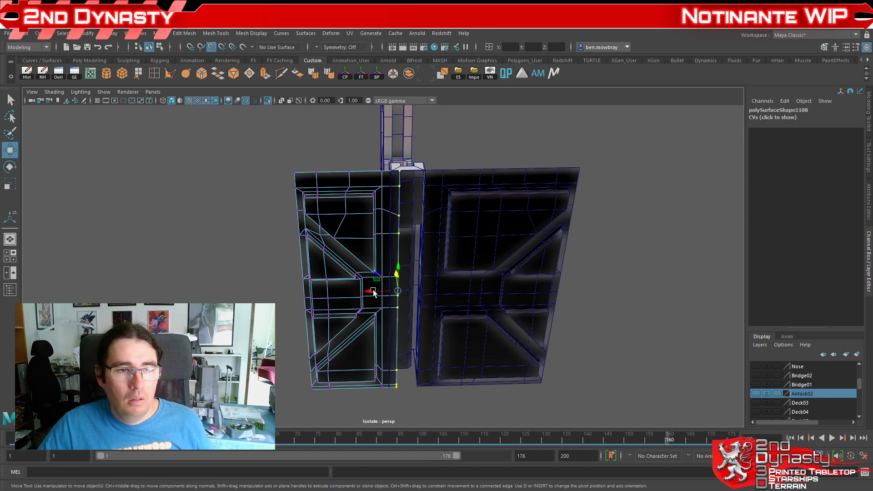
{"action": "left_click_drag", "start_coordinate": [380, 293], "coordinate": [611, 273]}
Step: Move the narrower panel's top column-side corner vertex vertically so that it meets the lower edge of the column's bevel
{"action": "middle_click_drag", "start_coordinate": [380, 245], "coordinate": [405, 292], "text": "alt"}
{"action": "scroll", "coordinate": [425, 285], "scroll_direction": "up", "scroll_amount": 6}
{"action": "scroll", "coordinate": [504, 246], "scroll_direction": "down", "scroll_amount": 5}
{"action": "left_click_drag", "start_coordinate": [463, 271], "coordinate": [477, 191], "text": "alt"}
{"action": "middle_click_drag", "start_coordinate": [477, 191], "coordinate": [473, 269], "text": "alt"}
{"action": "scroll", "coordinate": [473, 272], "scroll_direction": "up", "scroll_amount": 6}
{"action": "left_click_drag", "start_coordinate": [473, 274], "coordinate": [478, 234], "text": "alt"}
{"action": "middle_click_drag", "start_coordinate": [477, 234], "coordinate": [449, 203], "text": "alt"}
{"action": "left_click_drag", "start_coordinate": [450, 203], "coordinate": [500, 207], "text": "alt"}
{"action": "left_click", "coordinate": [435, 166]}
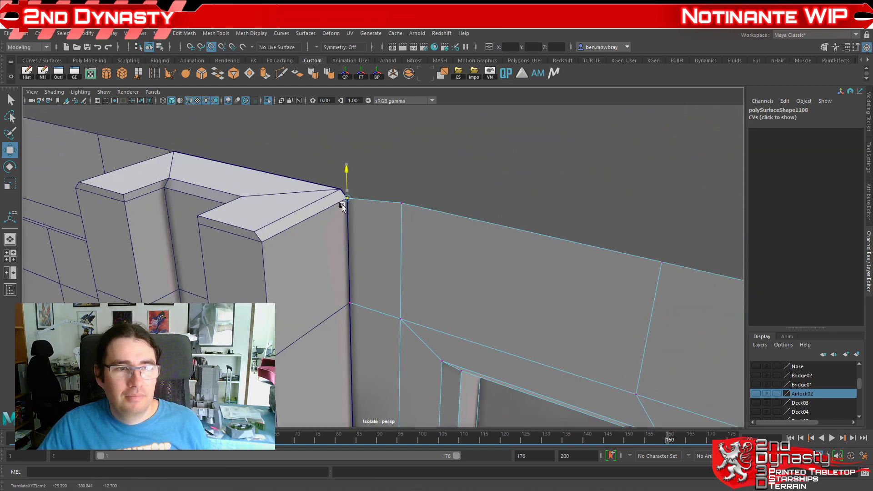
Step: Lower the wide panel's top column-side corner vertex to the lower edge of the column's bevel
{"action": "left_click_drag", "start_coordinate": [242, 190], "coordinate": [363, 195], "text": "alt"}
{"action": "left_click", "coordinate": [363, 196]}
{"action": "right_click_drag", "start_coordinate": [409, 180], "coordinate": [426, 155]}
{"action": "left_click", "coordinate": [493, 176]}
{"action": "left_click_drag", "start_coordinate": [492, 175], "coordinate": [494, 184]}
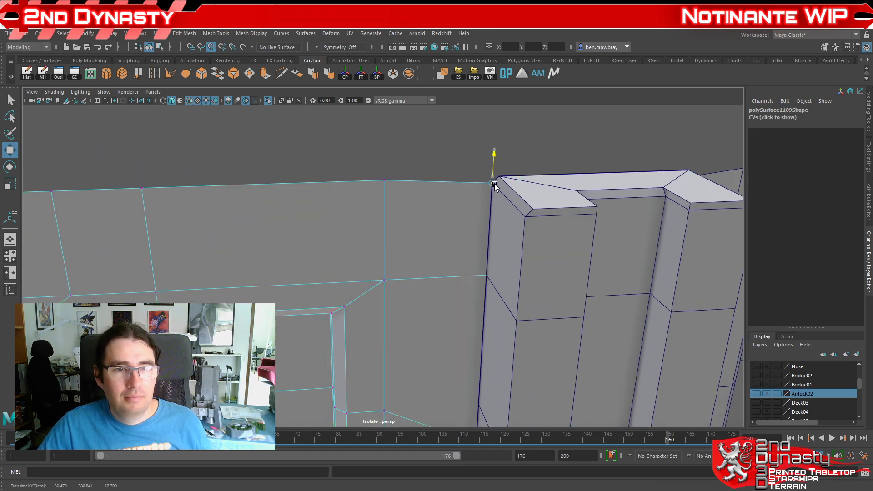
Step: Select the wide panel's full row of border vertices beside the column and ready them for scaling along X
{"action": "scroll", "coordinate": [493, 198], "scroll_direction": "down", "scroll_amount": 5}
{"action": "middle_click_drag", "start_coordinate": [432, 316], "coordinate": [436, 218], "text": "alt"}
{"action": "scroll", "coordinate": [433, 218], "scroll_direction": "down", "scroll_amount": 5}
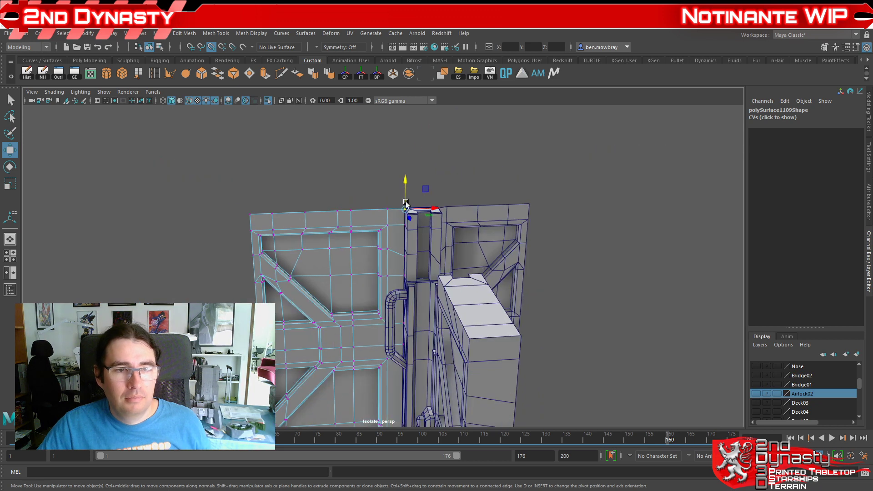
{"action": "left_click_drag", "start_coordinate": [401, 184], "coordinate": [415, 409]}
{"action": "key", "text": "ctrl+z"}
{"action": "scroll", "coordinate": [432, 205], "scroll_direction": "down", "scroll_amount": 5}
{"action": "left_click_drag", "start_coordinate": [441, 173], "coordinate": [387, 411]}
{"action": "scroll", "coordinate": [433, 315], "scroll_direction": "up", "scroll_amount": 6}
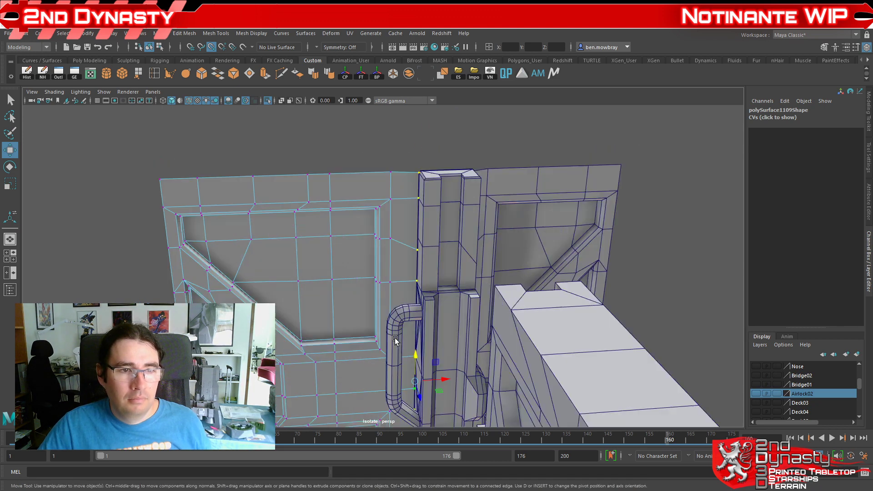
{"action": "key", "text": "e"}
{"action": "key", "text": "r"}
{"action": "key", "text": "F8"}
{"action": "key", "text": "F8"}
{"action": "scroll", "coordinate": [425, 164], "scroll_direction": "down", "scroll_amount": 4}
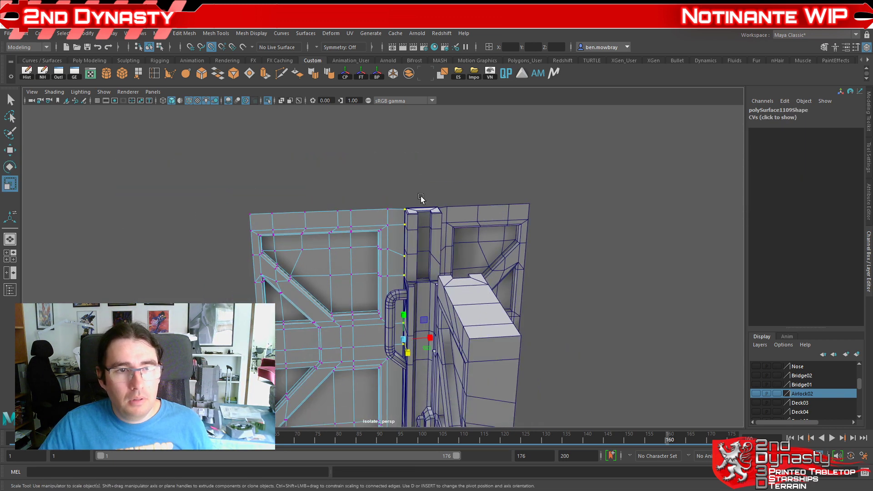
{"action": "left_click", "coordinate": [430, 338]}
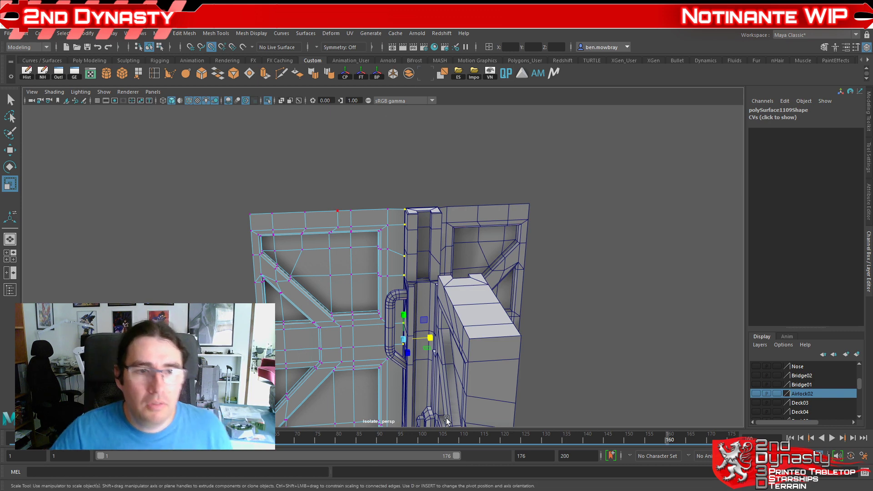
Step: Append a small polygon to the wide panel's top corner, reaching the top vertex of the column's bevel
{"action": "scroll", "coordinate": [411, 261], "scroll_direction": "up", "scroll_amount": 3}
{"action": "left_click_drag", "start_coordinate": [411, 261], "coordinate": [372, 304], "text": "alt"}
{"action": "scroll", "coordinate": [411, 325], "scroll_direction": "up", "scroll_amount": 7}
{"action": "middle_click_drag", "start_coordinate": [411, 325], "coordinate": [411, 291], "text": "alt"}
{"action": "scroll", "coordinate": [410, 291], "scroll_direction": "up", "scroll_amount": 5}
{"action": "left_click", "coordinate": [136, 75]}
{"action": "left_click", "coordinate": [489, 250]}
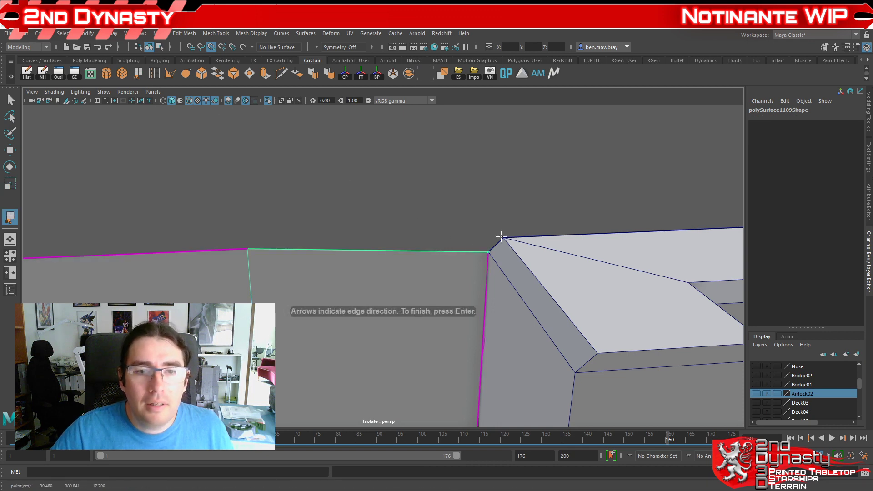
{"action": "left_click", "coordinate": [500, 236]}
{"action": "key", "text": "Return"}
Step: Append a matching small polygon to the narrower panel's top corner on the other side of the column
{"action": "left_click_drag", "start_coordinate": [497, 230], "coordinate": [414, 269], "text": "alt"}
{"action": "left_click", "coordinate": [337, 180]}
{"action": "left_click", "coordinate": [312, 179]}
{"action": "key", "text": "Return"}
{"action": "left_click_drag", "start_coordinate": [309, 211], "coordinate": [243, 234], "text": "alt"}
{"action": "key", "text": "r"}
Step: Leave the isolated view and frame the two truss panels within the full airlock scene
{"action": "scroll", "coordinate": [455, 296], "scroll_direction": "down", "scroll_amount": 3}
{"action": "key", "text": "ctrl+1"}
{"action": "scroll", "coordinate": [457, 295], "scroll_direction": "up", "scroll_amount": 3}
{"action": "scroll", "coordinate": [455, 275], "scroll_direction": "down", "scroll_amount": 2}
{"action": "scroll", "coordinate": [241, 232], "scroll_direction": "up", "scroll_amount": 1}
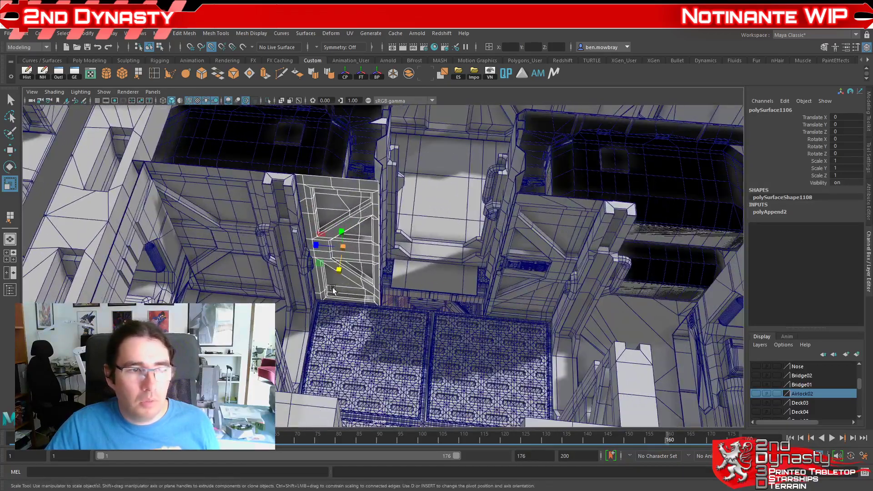
{"action": "middle_click_drag", "start_coordinate": [241, 232], "coordinate": [314, 287], "text": "alt"}
{"action": "scroll", "coordinate": [297, 278], "scroll_direction": "up", "scroll_amount": 2}
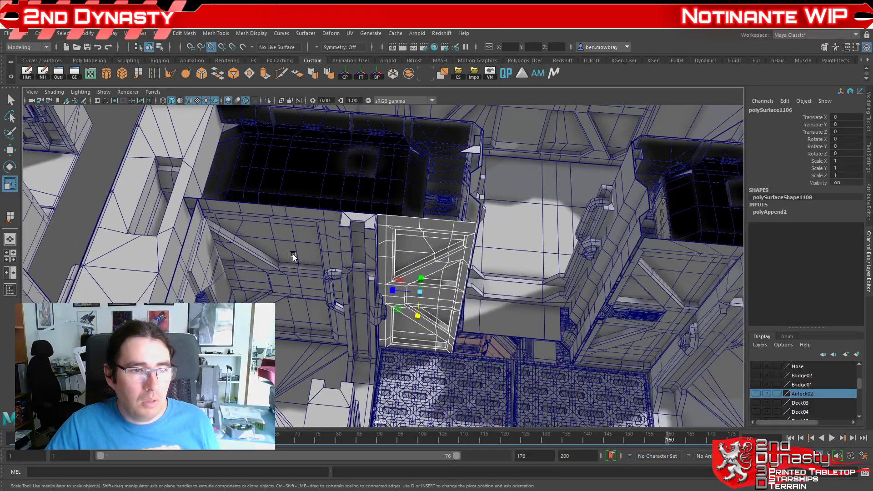
Step: Combine the wide truss panel, the narrower truss panel and the adjoining airlock wall body into one mesh
{"action": "left_click", "coordinate": [294, 256]}
{"action": "left_click", "coordinate": [411, 244], "text": "shift"}
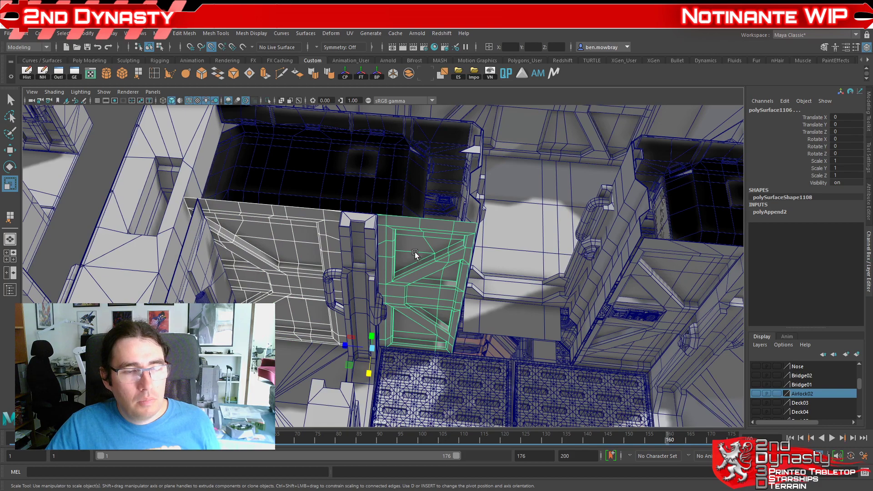
{"action": "left_click_drag", "start_coordinate": [421, 268], "coordinate": [384, 283], "text": "alt"}
{"action": "middle_click_drag", "start_coordinate": [474, 266], "coordinate": [408, 267], "text": "alt"}
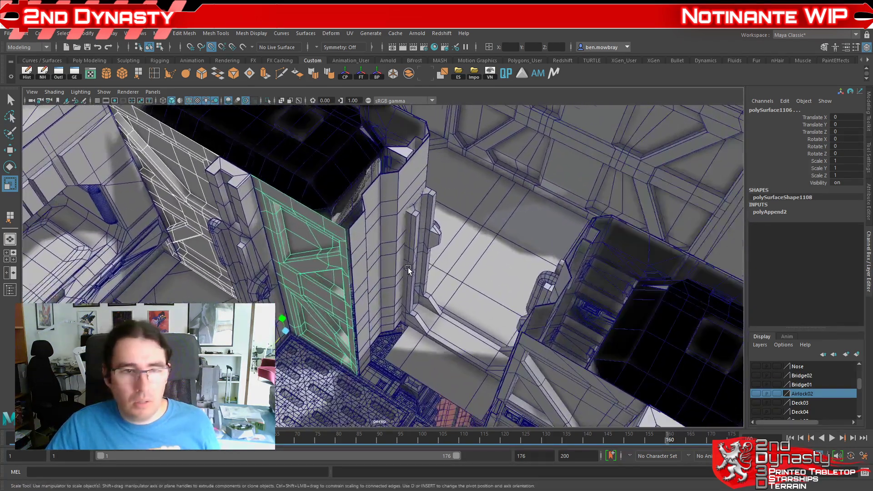
{"action": "left_click", "coordinate": [392, 286]}
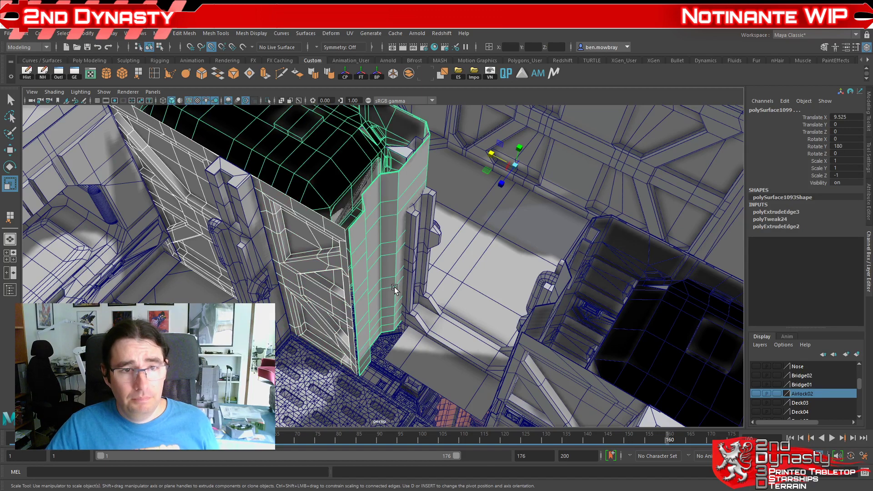
{"action": "left_click_drag", "start_coordinate": [376, 301], "coordinate": [384, 293], "text": "alt"}
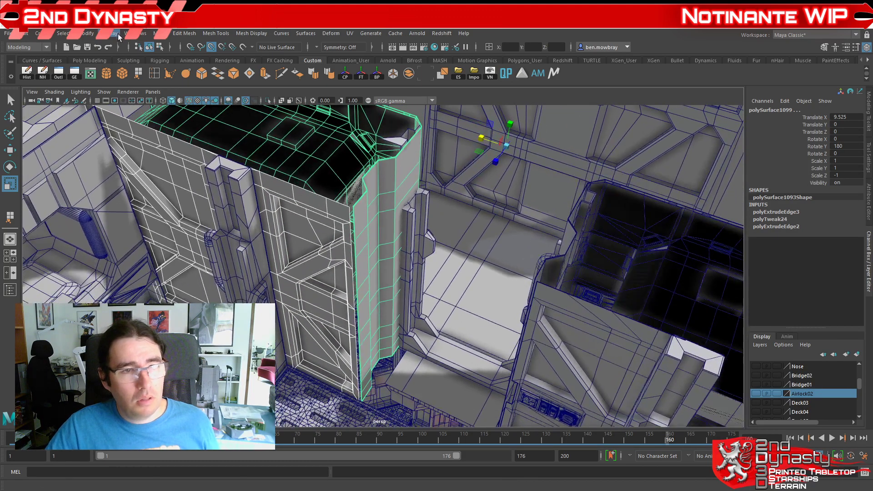
{"action": "left_click", "coordinate": [155, 33]}
{"action": "left_click", "coordinate": [171, 58]}
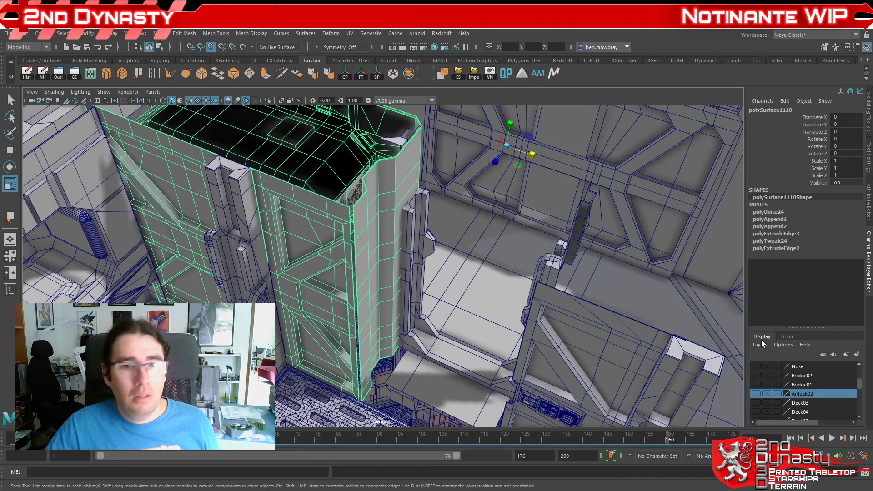
Step: Isolate the combined mesh and frame the gap between its two truss panels
{"action": "left_click_drag", "start_coordinate": [623, 334], "coordinate": [499, 261], "text": "alt"}
{"action": "key", "text": "ctrl+1"}
{"action": "middle_click_drag", "start_coordinate": [264, 121], "coordinate": [387, 191], "text": "alt"}
{"action": "scroll", "coordinate": [387, 191], "scroll_direction": "up", "scroll_amount": 3}
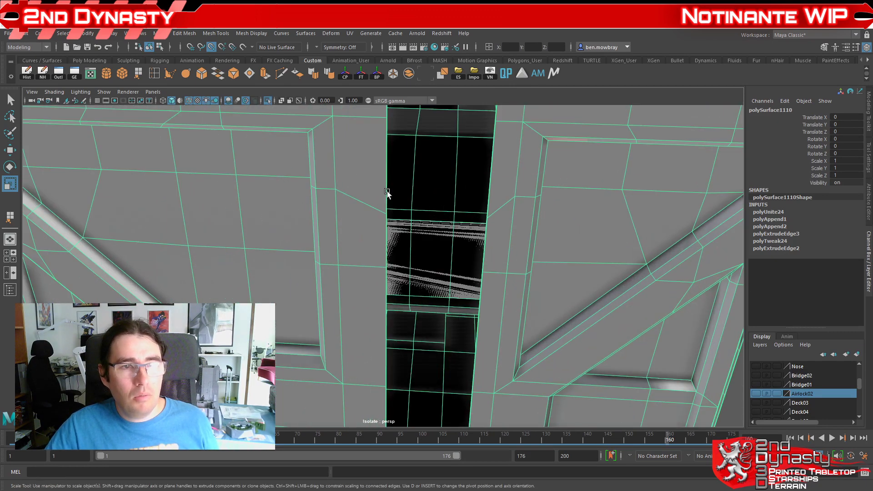
Step: Select the facing vertical border edges of the two truss panels and bridge them across the column gap
{"action": "right_click_drag", "start_coordinate": [362, 157], "coordinate": [340, 124]}
{"action": "scroll", "coordinate": [380, 153], "scroll_direction": "down", "scroll_amount": 3}
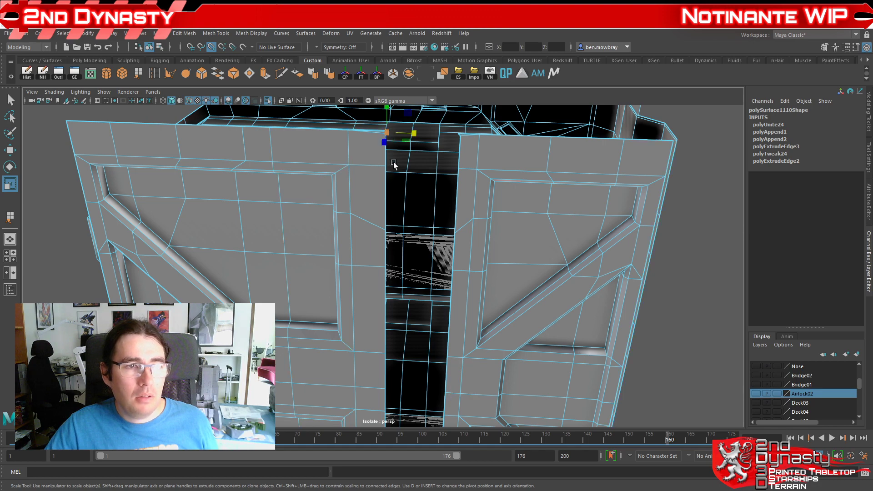
{"action": "scroll", "coordinate": [440, 291], "scroll_direction": "down", "scroll_amount": 2}
{"action": "middle_click_drag", "start_coordinate": [437, 315], "coordinate": [403, 110], "text": "alt"}
{"action": "scroll", "coordinate": [404, 110], "scroll_direction": "up", "scroll_amount": 5}
{"action": "left_click", "coordinate": [331, 384]}
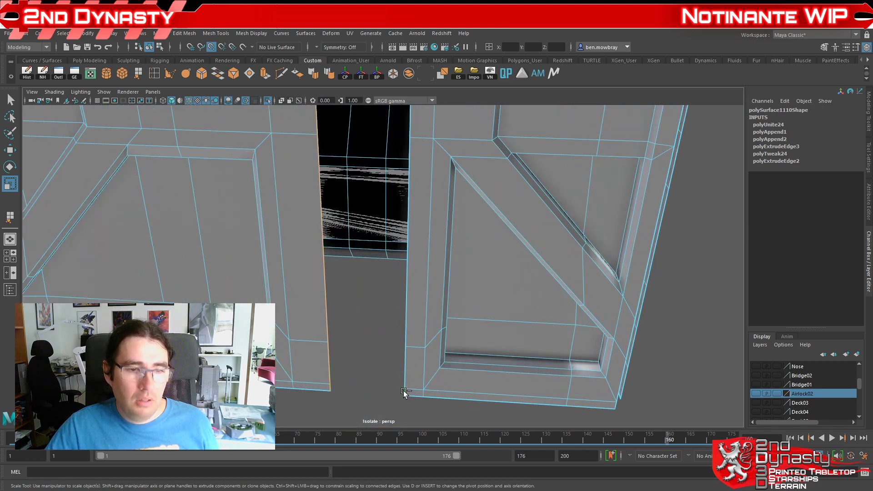
{"action": "key", "text": "f"}
{"action": "scroll", "coordinate": [383, 230], "scroll_direction": "up", "scroll_amount": 5}
{"action": "scroll", "coordinate": [382, 255], "scroll_direction": "down", "scroll_amount": 3}
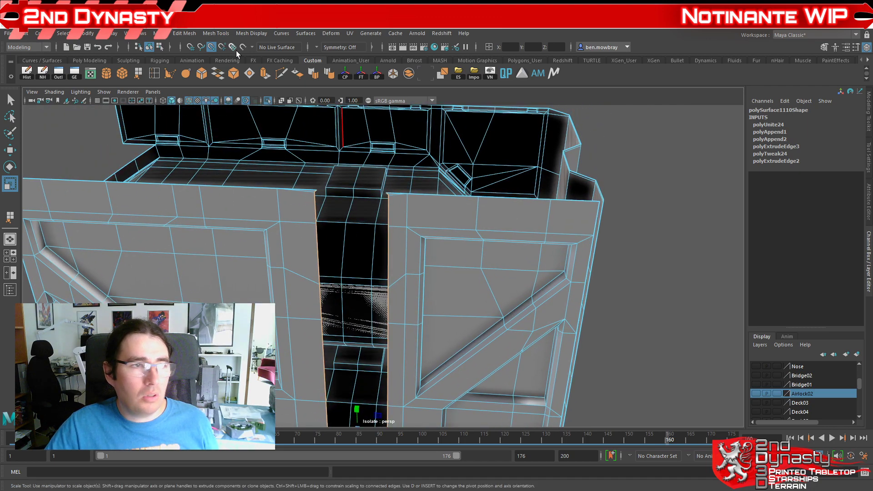
{"action": "left_click", "coordinate": [218, 75]}
Step: Examine the bridged section between the two truss panels and the mesh's outer side from several angles
{"action": "scroll", "coordinate": [416, 274], "scroll_direction": "down", "scroll_amount": 5}
{"action": "left_click_drag", "start_coordinate": [475, 286], "coordinate": [477, 263], "text": "alt"}
{"action": "key", "text": "t"}
{"action": "scroll", "coordinate": [390, 301], "scroll_direction": "up", "scroll_amount": 3}
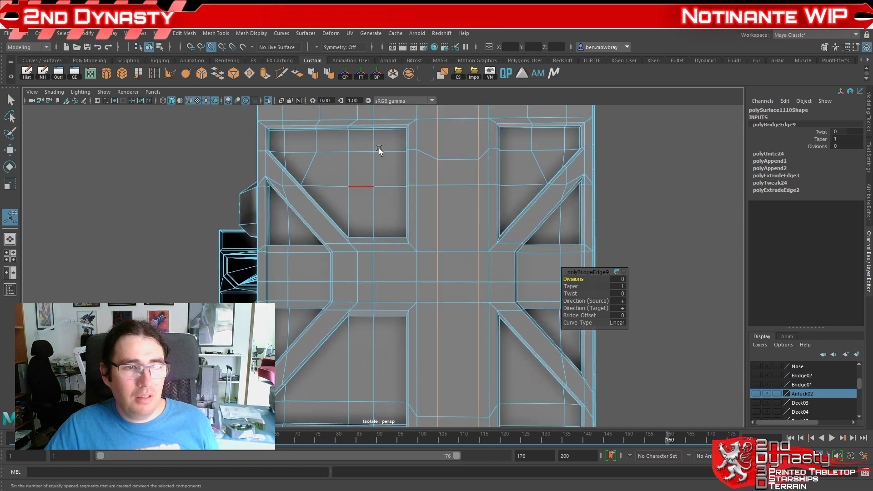
{"action": "left_click_drag", "start_coordinate": [394, 231], "coordinate": [424, 227], "text": "alt"}
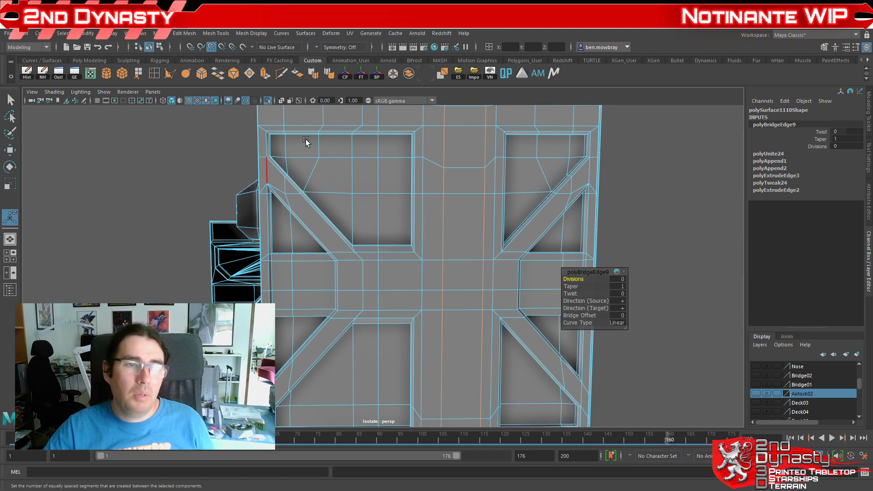
{"action": "left_click_drag", "start_coordinate": [466, 185], "coordinate": [388, 241], "text": "alt"}
{"action": "scroll", "coordinate": [389, 240], "scroll_direction": "down", "scroll_amount": 2}
{"action": "middle_click_drag", "start_coordinate": [420, 195], "coordinate": [448, 252], "text": "alt"}
{"action": "scroll", "coordinate": [457, 250], "scroll_direction": "up", "scroll_amount": 2}
{"action": "left_click_drag", "start_coordinate": [458, 250], "coordinate": [413, 206], "text": "alt"}
Step: Check the combined mesh in object mode against the full airlock scene, then isolate it again
{"action": "right_click_drag", "start_coordinate": [413, 205], "coordinate": [460, 197]}
{"action": "key", "text": "q"}
{"action": "scroll", "coordinate": [460, 197], "scroll_direction": "down", "scroll_amount": 3}
{"action": "left_click_drag", "start_coordinate": [460, 197], "coordinate": [487, 273], "text": "alt"}
{"action": "key", "text": "ctrl+1"}
{"action": "scroll", "coordinate": [375, 240], "scroll_direction": "down", "scroll_amount": 5}
{"action": "scroll", "coordinate": [487, 273], "scroll_direction": "up", "scroll_amount": 4}
{"action": "middle_click_drag", "start_coordinate": [487, 273], "coordinate": [429, 234], "text": "alt"}
{"action": "left_click_drag", "start_coordinate": [429, 234], "coordinate": [403, 254], "text": "alt"}
{"action": "left_click_drag", "start_coordinate": [465, 288], "coordinate": [369, 286], "text": "alt"}
{"action": "right_click_drag", "start_coordinate": [361, 269], "coordinate": [364, 239], "text": "alt"}
{"action": "key", "text": "ctrl+1"}
Step: Bridge the open border edges at the lower corner between the truss panel and the adjoining side wall
{"action": "middle_click_drag", "start_coordinate": [364, 239], "coordinate": [389, 247], "text": "alt"}
{"action": "right_click_drag", "start_coordinate": [389, 247], "coordinate": [423, 277], "text": "alt"}
{"action": "left_click_drag", "start_coordinate": [423, 277], "coordinate": [427, 259], "text": "alt"}
{"action": "middle_click_drag", "start_coordinate": [377, 309], "coordinate": [373, 243], "text": "alt"}
{"action": "right_click_drag", "start_coordinate": [373, 244], "coordinate": [386, 248], "text": "alt"}
{"action": "left_click_drag", "start_coordinate": [387, 252], "coordinate": [405, 292], "text": "alt"}
{"action": "right_click_drag", "start_coordinate": [424, 250], "coordinate": [427, 239]}
{"action": "left_click", "coordinate": [403, 287]}
{"action": "left_click", "coordinate": [218, 74]}
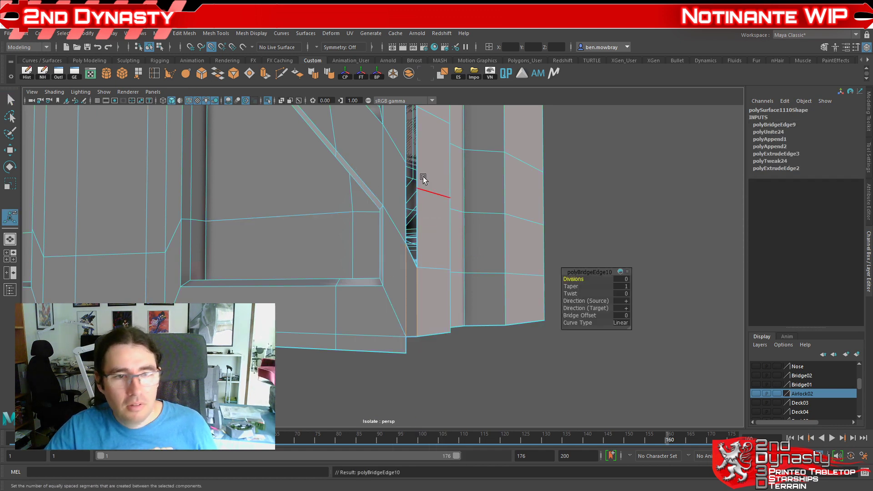
Step: Bridge the open border edges at the upper corner between the truss panel and the adjoining side wall
{"action": "scroll", "coordinate": [425, 178], "scroll_direction": "down", "scroll_amount": 3}
{"action": "middle_click_drag", "start_coordinate": [408, 150], "coordinate": [435, 349], "text": "alt"}
{"action": "middle_click_drag", "start_coordinate": [421, 209], "coordinate": [410, 337], "text": "alt"}
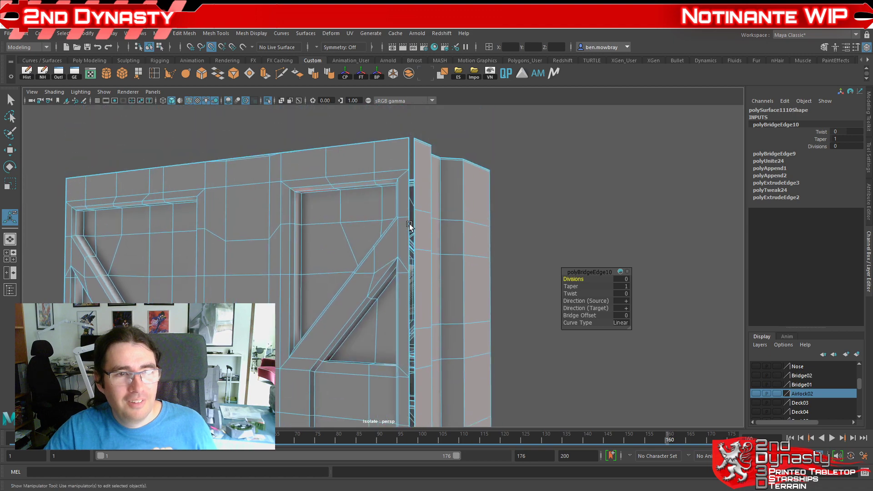
{"action": "left_click_drag", "start_coordinate": [410, 230], "coordinate": [397, 257], "text": "alt"}
{"action": "right_click_drag", "start_coordinate": [395, 226], "coordinate": [401, 213], "text": "alt"}
{"action": "left_click", "coordinate": [409, 199]}
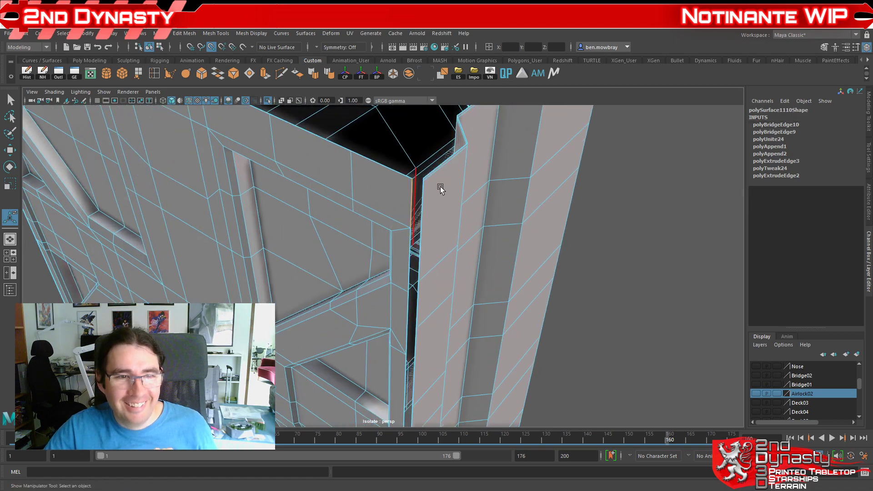
{"action": "left_click_drag", "start_coordinate": [438, 189], "coordinate": [389, 255], "text": "alt"}
{"action": "right_click_drag", "start_coordinate": [389, 255], "coordinate": [352, 263], "text": "alt"}
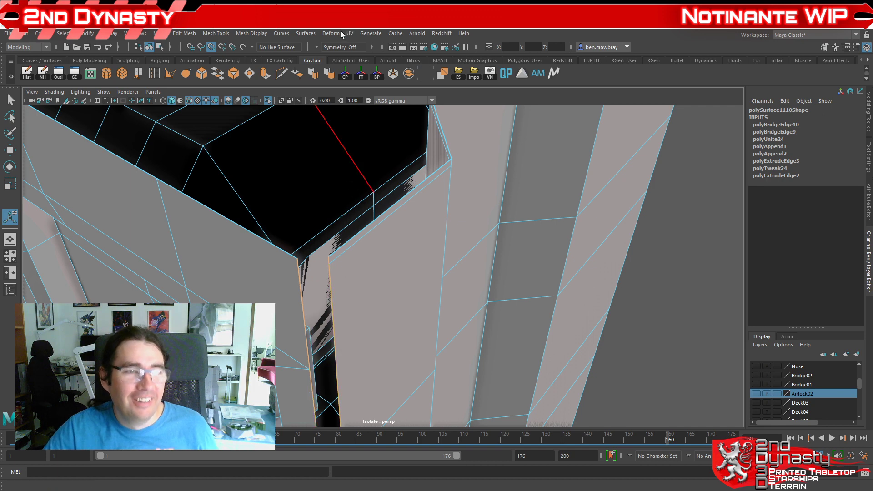
{"action": "key", "text": "g"}
Step: Bridge the facing border edges across the narrow gap between the truss panel's lower end and the side wall
{"action": "right_click_drag", "start_coordinate": [374, 222], "coordinate": [379, 220], "text": "alt"}
{"action": "left_click_drag", "start_coordinate": [380, 220], "coordinate": [397, 186], "text": "alt"}
{"action": "scroll", "coordinate": [374, 296], "scroll_direction": "up", "scroll_amount": 3}
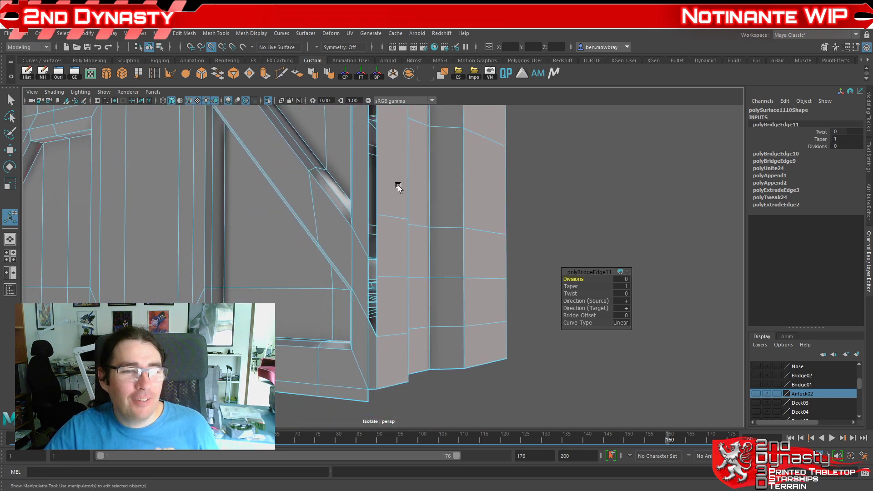
{"action": "left_click", "coordinate": [360, 292]}
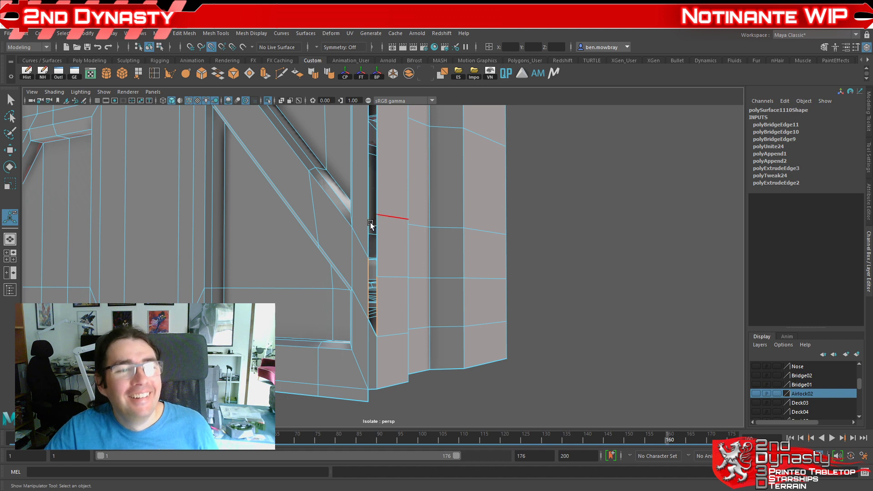
{"action": "middle_click_drag", "start_coordinate": [372, 210], "coordinate": [375, 339], "text": "alt"}
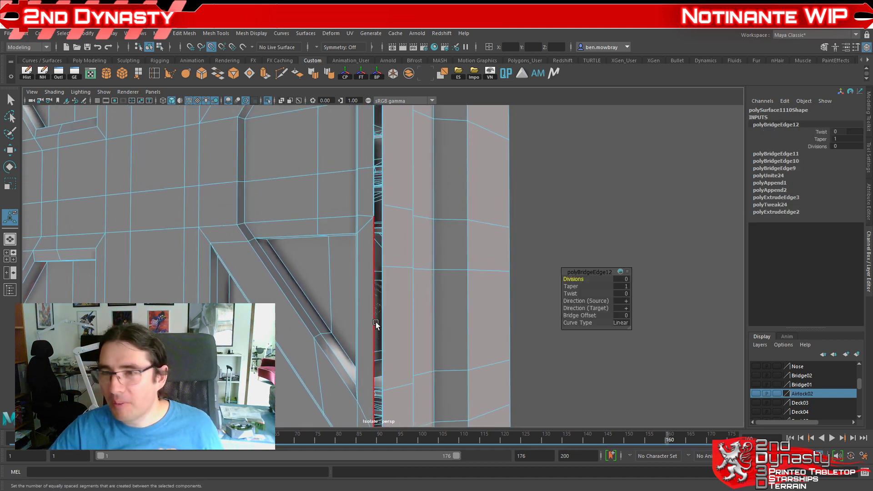
Step: Bridge the open border edges of the seam beside the truss panel's upper diagonal brace
{"action": "scroll", "coordinate": [411, 226], "scroll_direction": "down", "scroll_amount": 2}
{"action": "left_click_drag", "start_coordinate": [435, 285], "coordinate": [401, 258], "text": "alt"}
{"action": "left_click", "coordinate": [402, 252]}
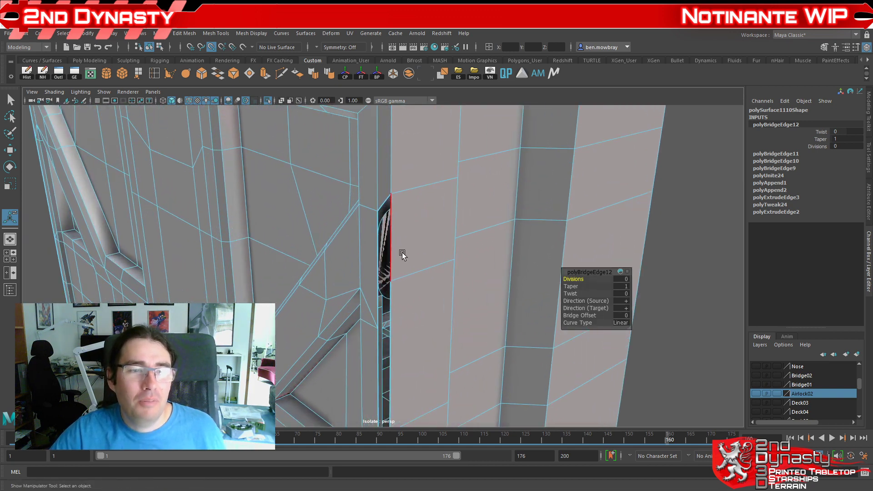
{"action": "left_click", "coordinate": [377, 276]}
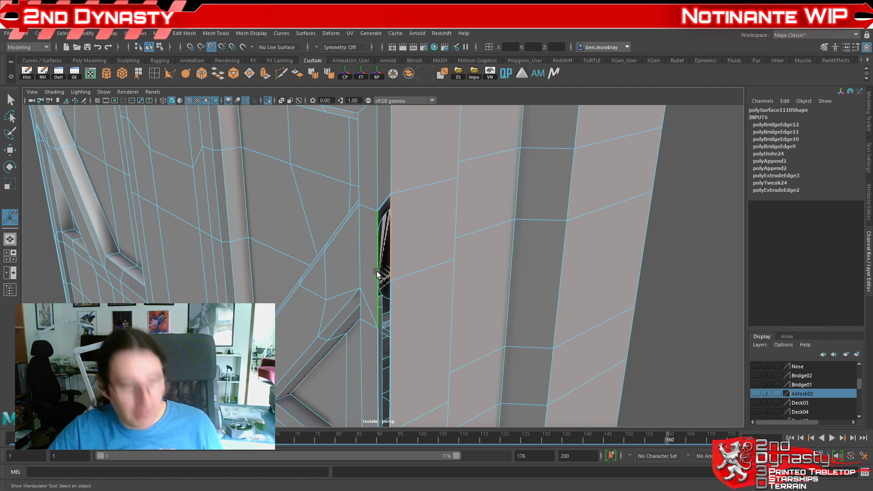
{"action": "key", "text": "g"}
Step: Bridge the next open border edges down the seam, beside the triangular recess above the truss panel's middle beam
{"action": "scroll", "coordinate": [405, 313], "scroll_direction": "down", "scroll_amount": 3}
{"action": "left_click_drag", "start_coordinate": [412, 320], "coordinate": [411, 188], "text": "alt"}
{"action": "left_click", "coordinate": [387, 180]}
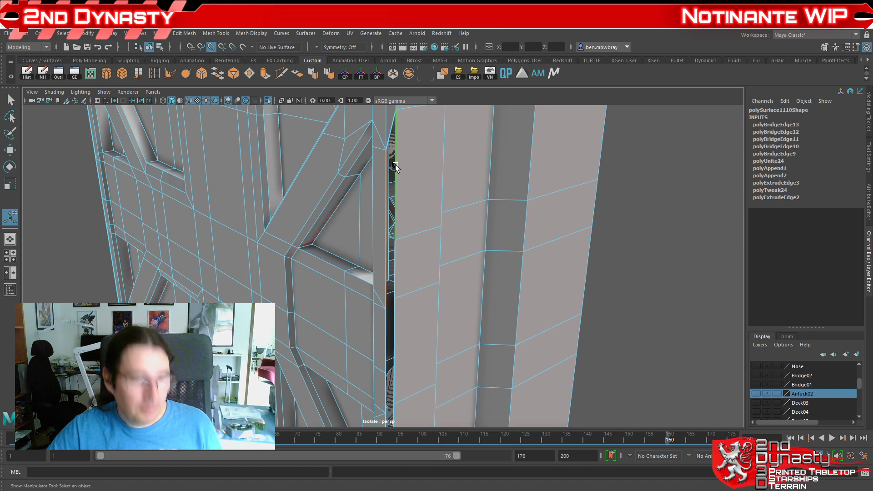
{"action": "key", "text": "g"}
{"action": "left_click_drag", "start_coordinate": [415, 292], "coordinate": [421, 213], "text": "alt"}
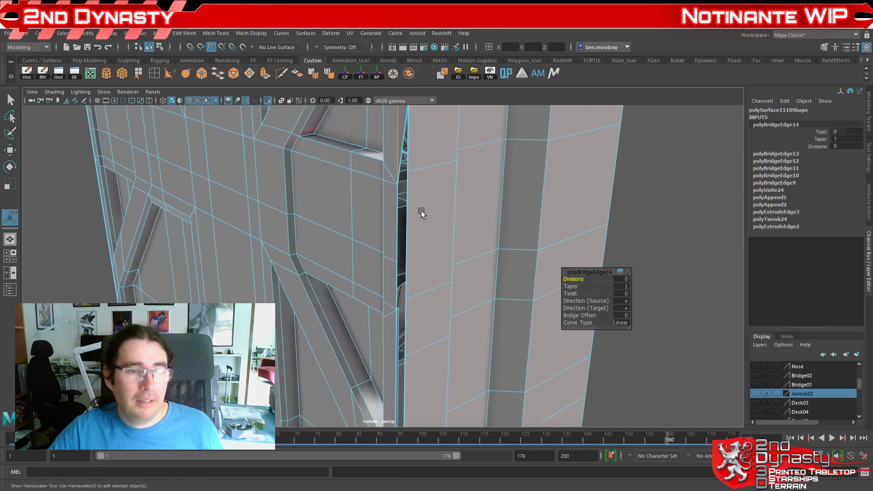
Step: Bridge the truss panel's middle beam border to the opposite side wall edge along the seam
{"action": "left_click", "coordinate": [403, 157]}
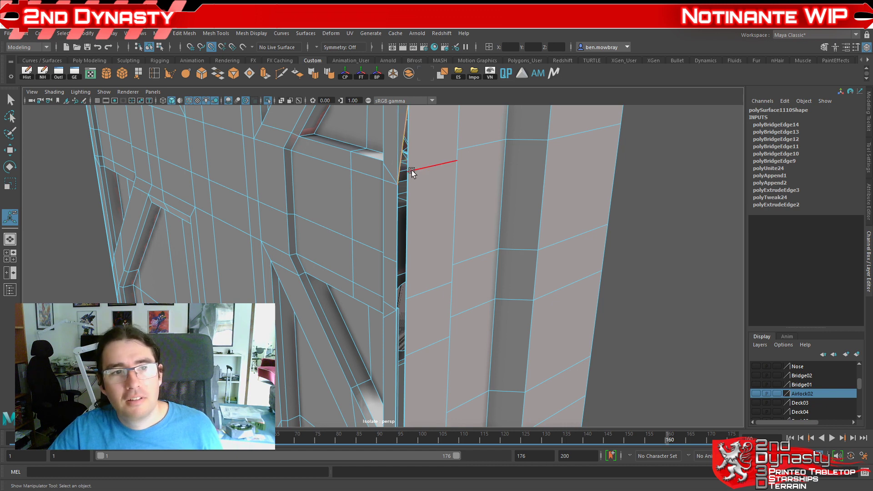
{"action": "left_click", "coordinate": [410, 201], "text": "shift"}
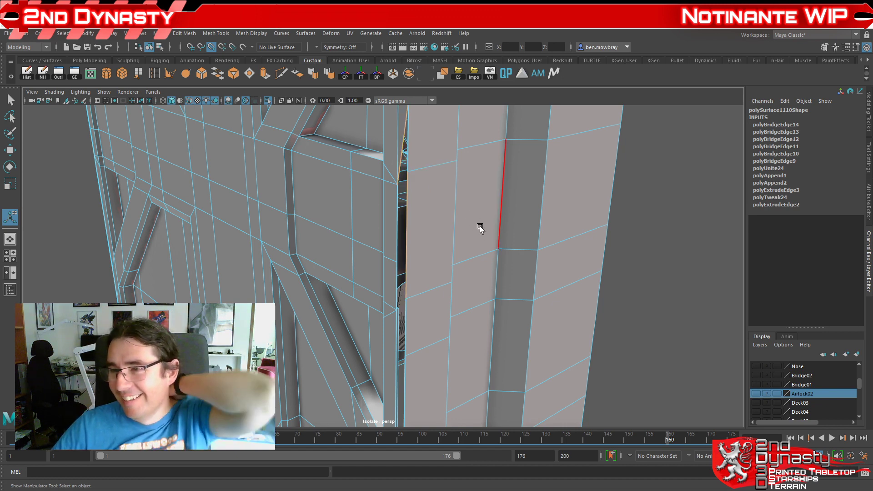
{"action": "key", "text": "g"}
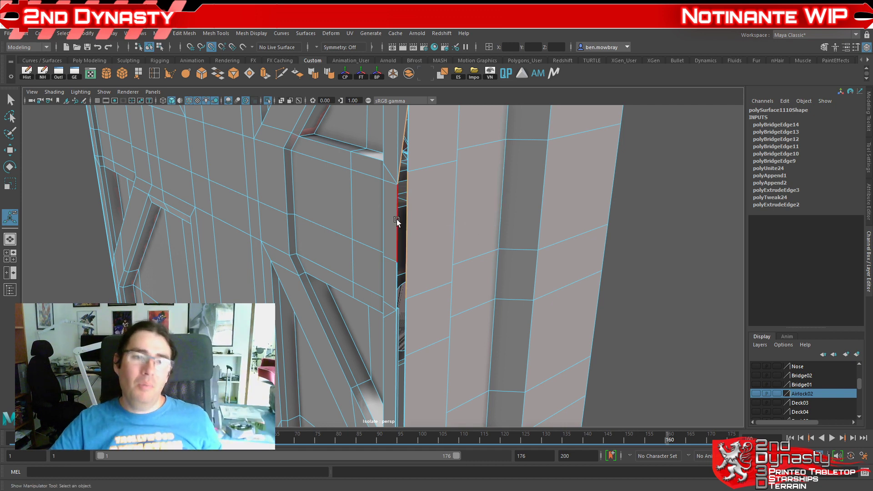
{"action": "left_click_drag", "start_coordinate": [415, 282], "coordinate": [384, 194], "text": "alt"}
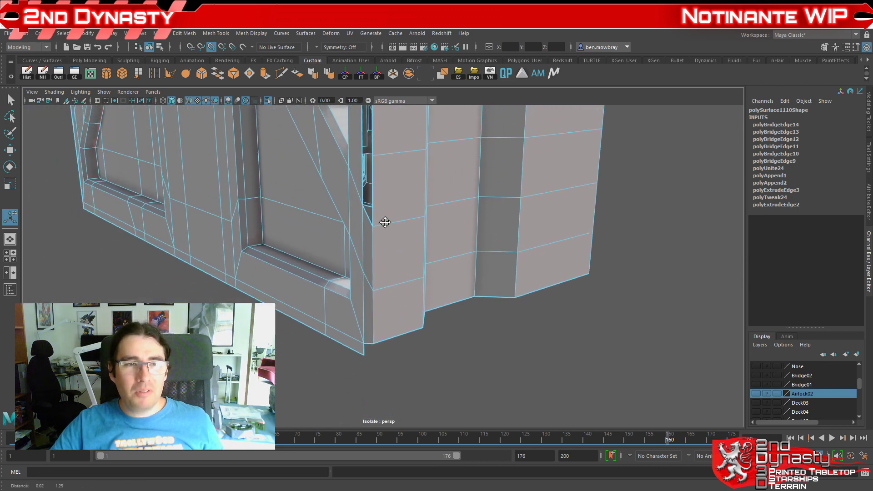
{"action": "right_click_drag", "start_coordinate": [383, 195], "coordinate": [410, 392], "text": "alt"}
{"action": "left_click_drag", "start_coordinate": [400, 210], "coordinate": [411, 239], "text": "alt"}
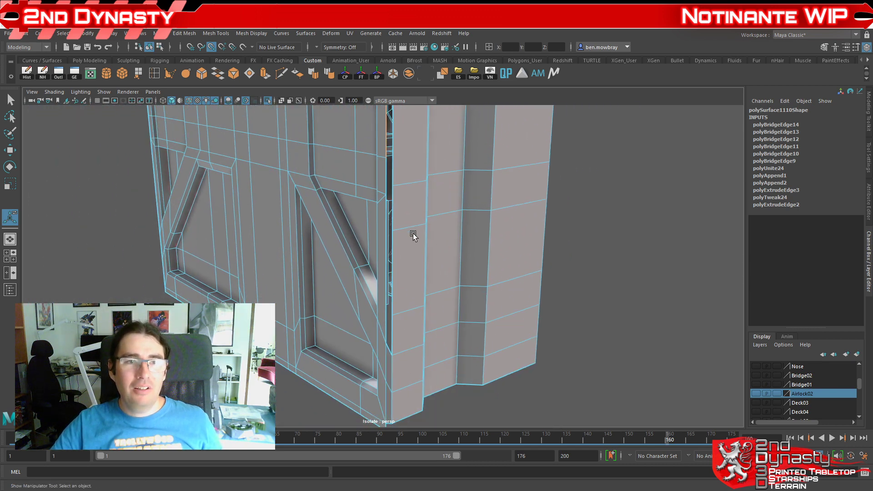
{"action": "left_click", "coordinate": [396, 214], "text": "shift"}
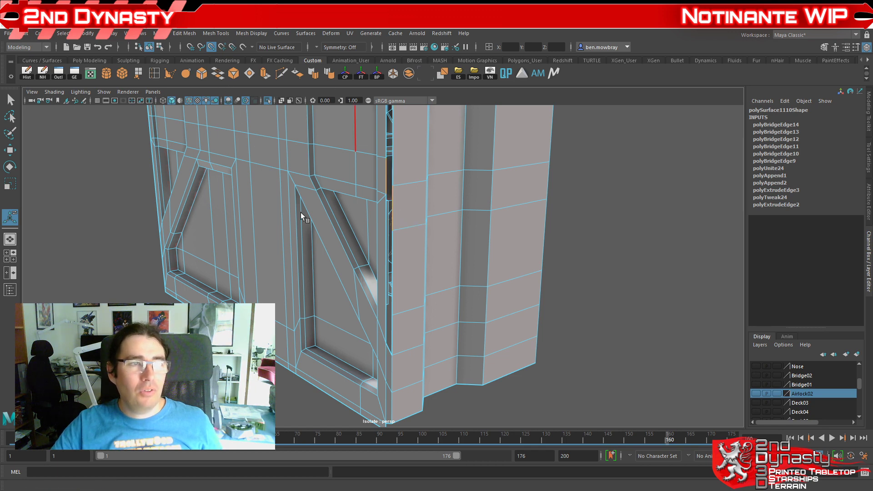
{"action": "right_click_drag", "start_coordinate": [437, 294], "coordinate": [392, 217], "text": "shift"}
Step: Bridge the seam edges beside the lower diagonal brace and fill the small triangular hole left beneath them
{"action": "scroll", "coordinate": [400, 259], "scroll_direction": "up", "scroll_amount": 2}
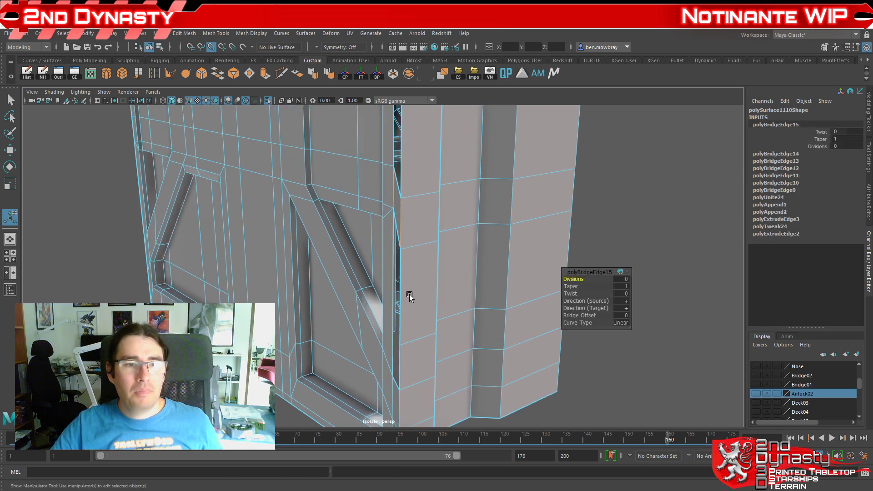
{"action": "left_click", "coordinate": [404, 301]}
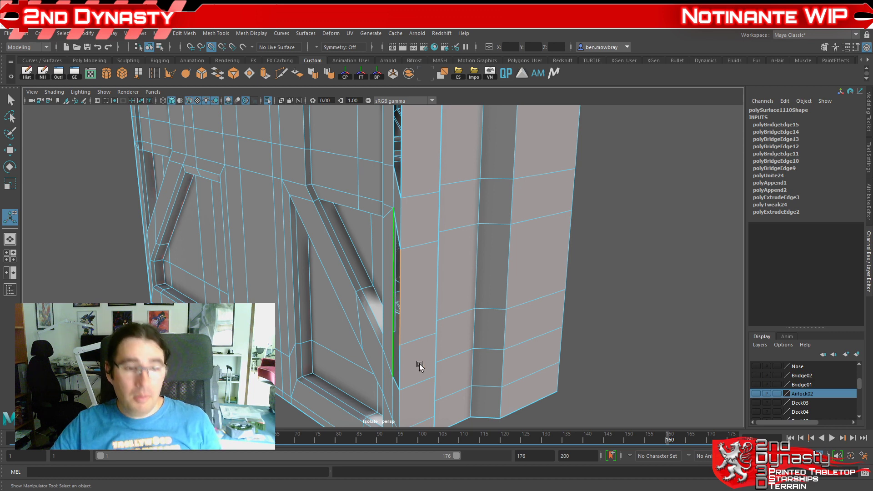
{"action": "key", "text": "g"}
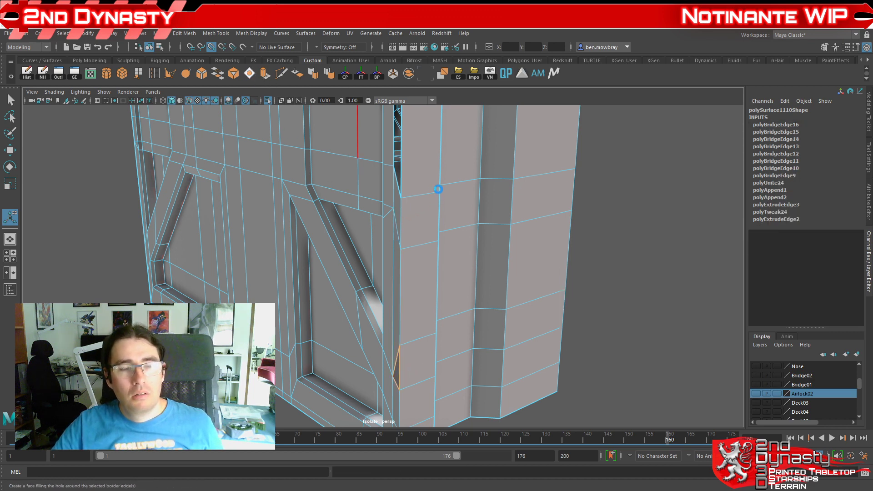
{"action": "right_click_drag", "start_coordinate": [453, 183], "coordinate": [434, 181], "text": "shift"}
Step: Bridge the remaining seam edges at the middle beam and fill the triangular hole directly above them
{"action": "scroll", "coordinate": [424, 180], "scroll_direction": "down", "scroll_amount": 3}
{"action": "scroll", "coordinate": [429, 273], "scroll_direction": "up", "scroll_amount": 5}
{"action": "left_click_drag", "start_coordinate": [429, 282], "coordinate": [383, 288], "text": "alt"}
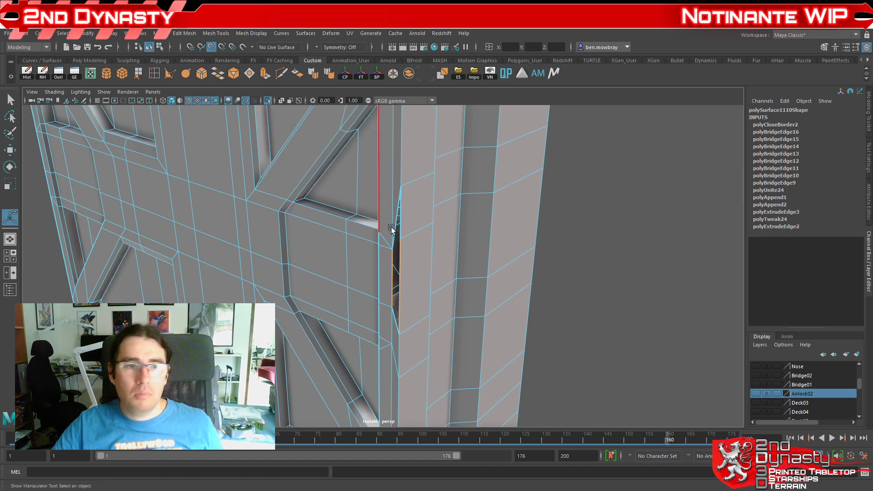
{"action": "key", "text": "g"}
{"action": "left_click", "coordinate": [403, 220]}
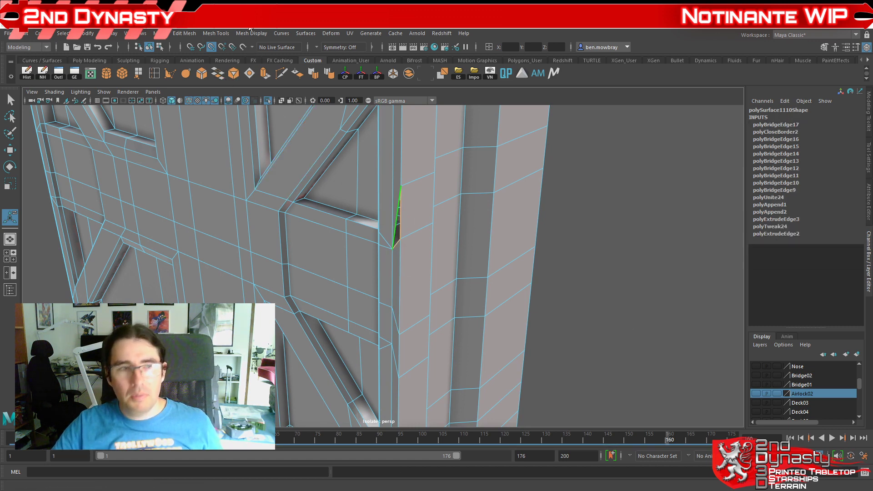
{"action": "left_click", "coordinate": [251, 72]}
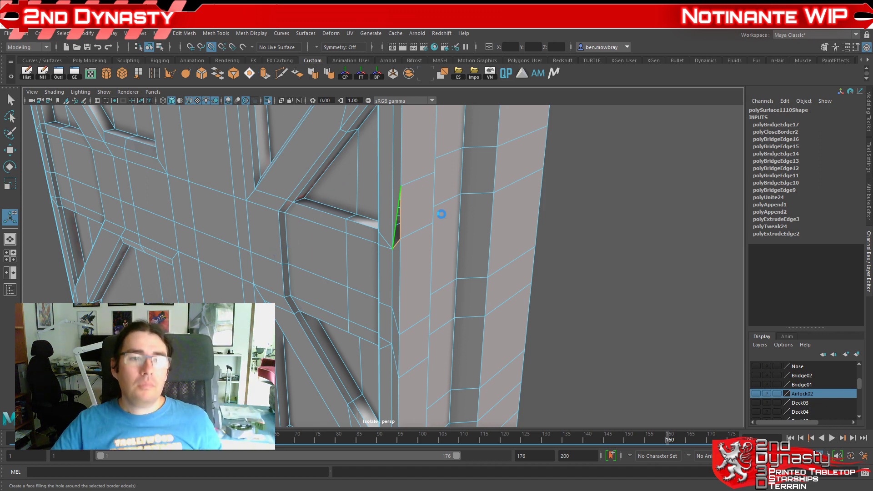
Step: Return to object mode and delete the combined mesh's non-deformer history
{"action": "scroll", "coordinate": [423, 214], "scroll_direction": "down", "scroll_amount": 3}
{"action": "right_click_drag", "start_coordinate": [398, 196], "coordinate": [445, 181]}
{"action": "left_click", "coordinate": [45, 71]}
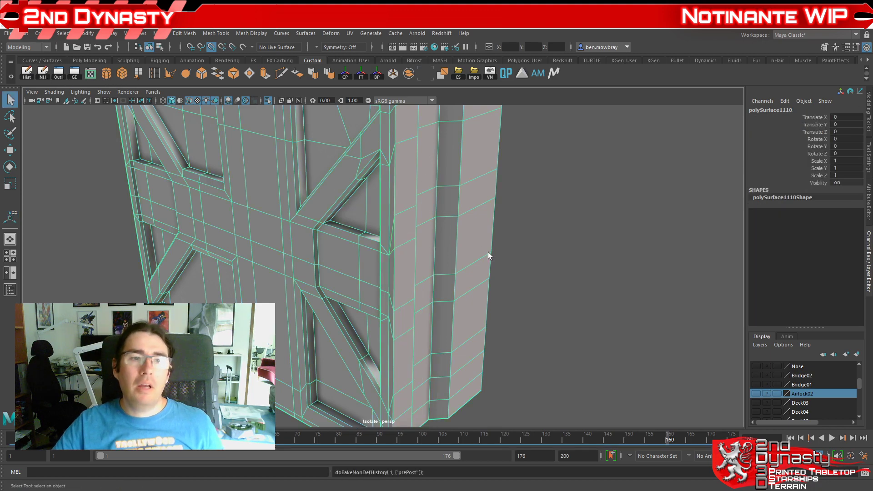
Step: Examine the bridged seam, the wall's open top and the open end of the upper bunk alcove from several angles
{"action": "scroll", "coordinate": [488, 248], "scroll_direction": "down", "scroll_amount": 4}
{"action": "middle_click_drag", "start_coordinate": [490, 228], "coordinate": [486, 286], "text": "alt"}
{"action": "scroll", "coordinate": [487, 286], "scroll_direction": "up", "scroll_amount": 1}
{"action": "left_click_drag", "start_coordinate": [487, 286], "coordinate": [451, 248], "text": "alt"}
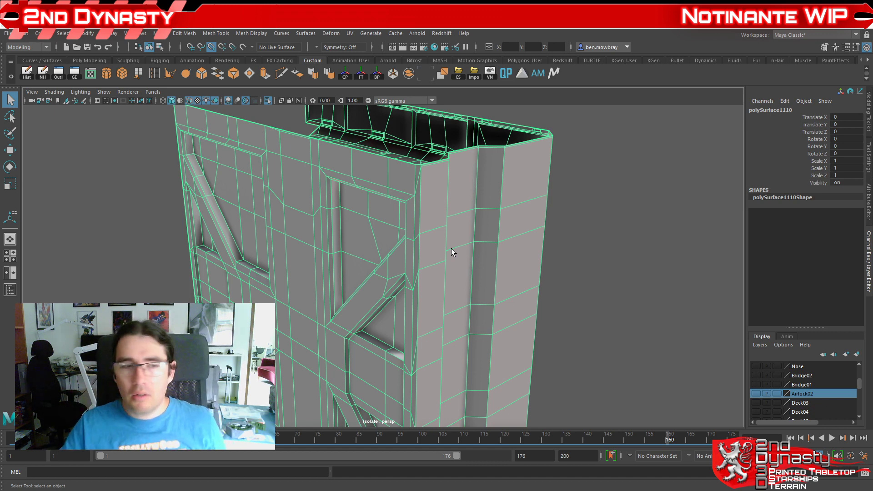
{"action": "scroll", "coordinate": [448, 227], "scroll_direction": "down", "scroll_amount": 5}
{"action": "scroll", "coordinate": [441, 211], "scroll_direction": "up", "scroll_amount": 3}
{"action": "left_click_drag", "start_coordinate": [431, 215], "coordinate": [388, 254], "text": "alt"}
{"action": "middle_click_drag", "start_coordinate": [500, 266], "coordinate": [495, 242], "text": "alt"}
{"action": "left_click_drag", "start_coordinate": [495, 241], "coordinate": [416, 202], "text": "alt"}
{"action": "middle_click_drag", "start_coordinate": [416, 201], "coordinate": [409, 273], "text": "alt"}
{"action": "scroll", "coordinate": [408, 279], "scroll_direction": "up", "scroll_amount": 4}
{"action": "left_click_drag", "start_coordinate": [407, 279], "coordinate": [415, 271], "text": "alt"}
{"action": "scroll", "coordinate": [415, 271], "scroll_direction": "down", "scroll_amount": 3}
{"action": "middle_click_drag", "start_coordinate": [415, 272], "coordinate": [421, 277], "text": "alt"}
{"action": "mouse_move", "coordinate": [418, 278]}
{"action": "left_mouse_down", "text": "alt"}
{"action": "mouse_move", "coordinate": [428, 262]}
{"action": "mouse_move", "coordinate": [409, 290]}
{"action": "left_mouse_up", "text": "alt"}
{"action": "scroll", "coordinate": [410, 272], "scroll_direction": "up", "scroll_amount": 2}
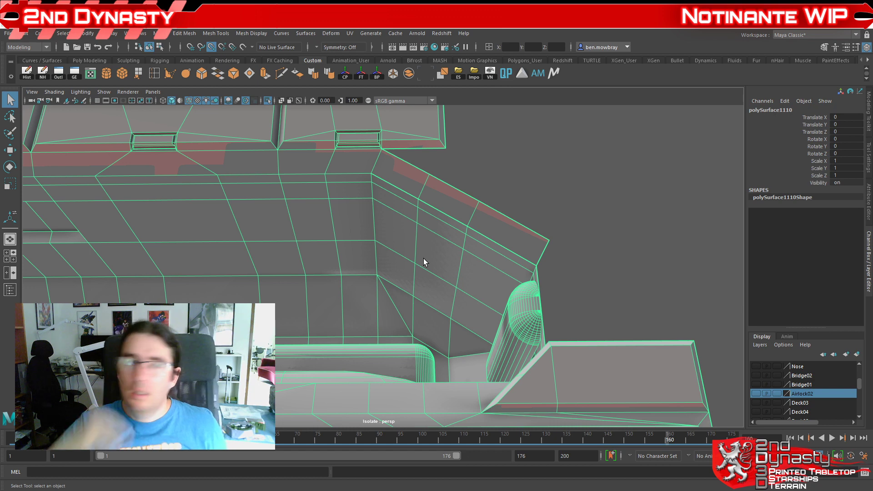
Step: Append a polygon across the notch between the upper panel's lower border and the bunk alcove's sloping border
{"action": "right_click_drag", "start_coordinate": [408, 143], "coordinate": [409, 119]}
{"action": "left_click", "coordinate": [422, 146]}
{"action": "left_click", "coordinate": [423, 147]}
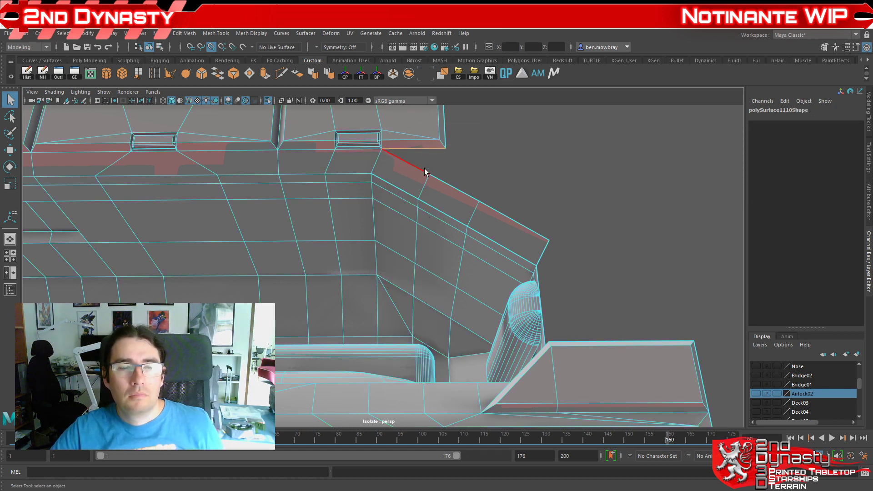
{"action": "left_click", "coordinate": [138, 74]}
{"action": "left_click", "coordinate": [403, 159]}
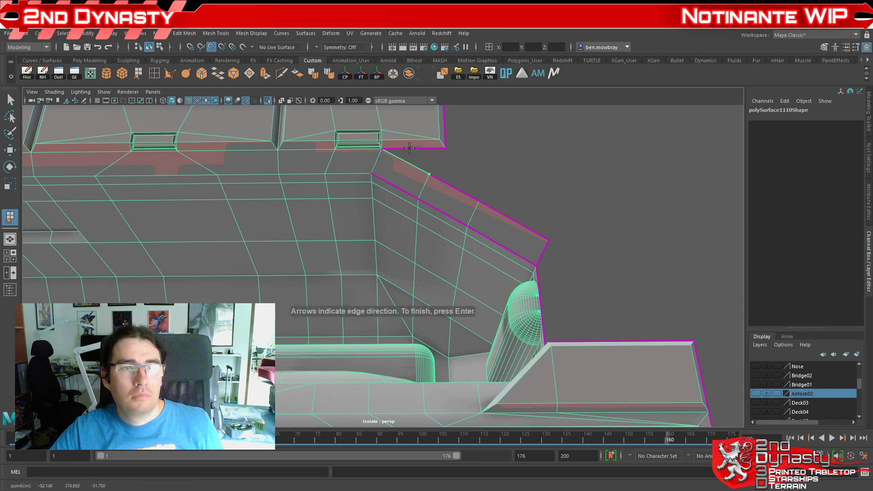
{"action": "left_click", "coordinate": [409, 147]}
{"action": "key", "text": "Return"}
Step: Merge the vertices around the bunk alcove's open end with a distance threshold of 0.01
{"action": "right_click_drag", "start_coordinate": [413, 164], "coordinate": [350, 159]}
{"action": "left_click_drag", "start_coordinate": [348, 160], "coordinate": [547, 267]}
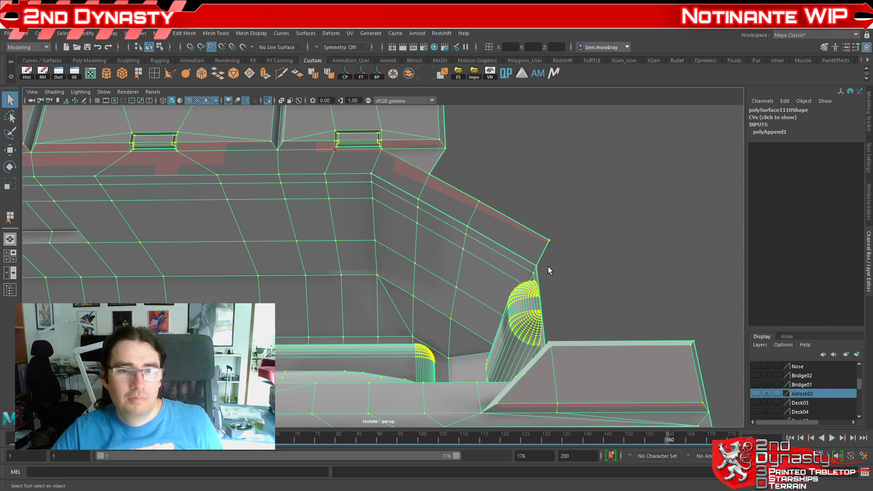
{"action": "right_click_drag", "start_coordinate": [535, 253], "coordinate": [580, 198], "text": "shift"}
Step: Extrude the short border edge at the alcove's outer corner and snap it down to the height of the lower ledge
{"action": "left_click_drag", "start_coordinate": [524, 241], "coordinate": [360, 181], "text": "alt"}
{"action": "middle_click_drag", "start_coordinate": [361, 182], "coordinate": [375, 221], "text": "alt"}
{"action": "left_click_drag", "start_coordinate": [375, 220], "coordinate": [438, 199], "text": "alt"}
{"action": "right_click_drag", "start_coordinate": [494, 149], "coordinate": [498, 128]}
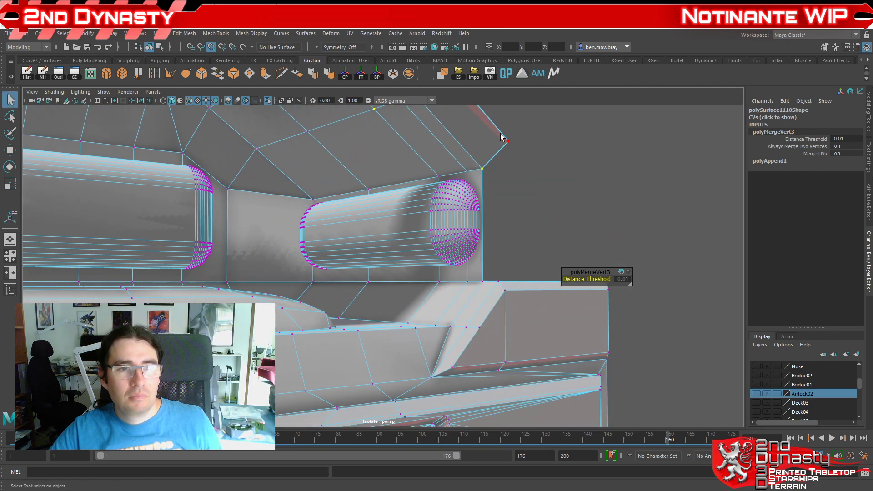
{"action": "left_click", "coordinate": [495, 154]}
{"action": "left_click", "coordinate": [266, 79]}
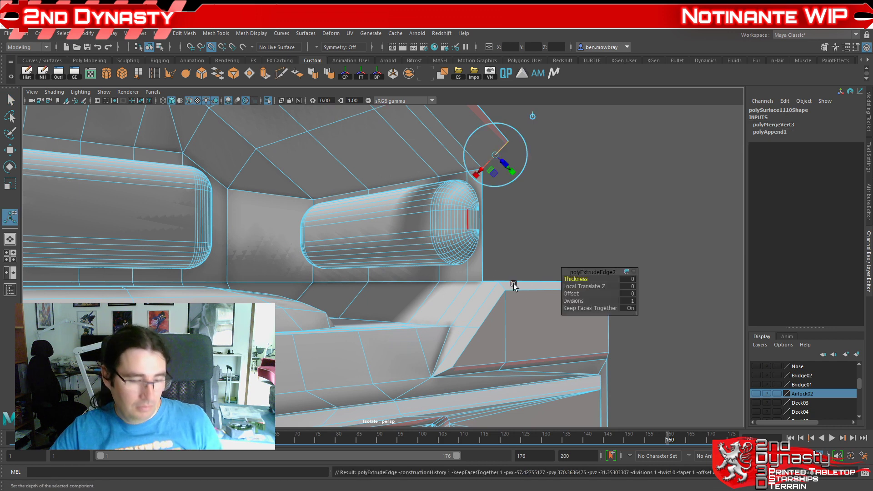
{"action": "key", "text": "w"}
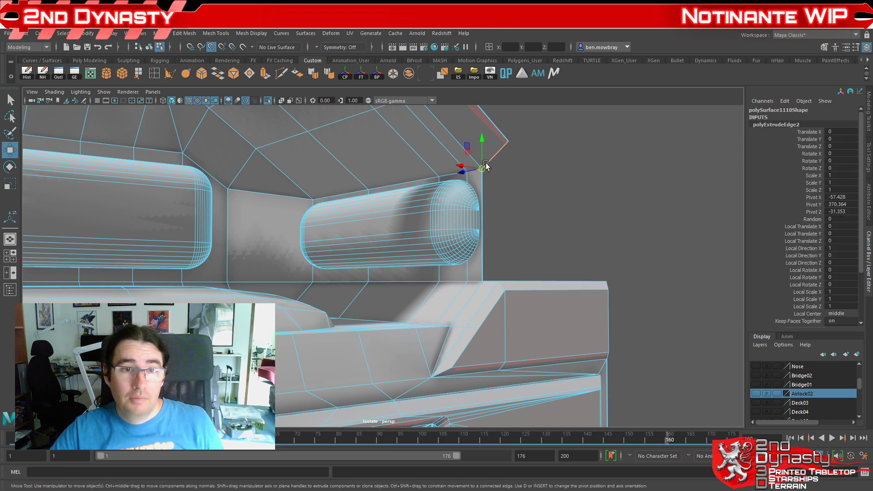
{"action": "left_click_drag", "start_coordinate": [482, 149], "coordinate": [472, 288]}
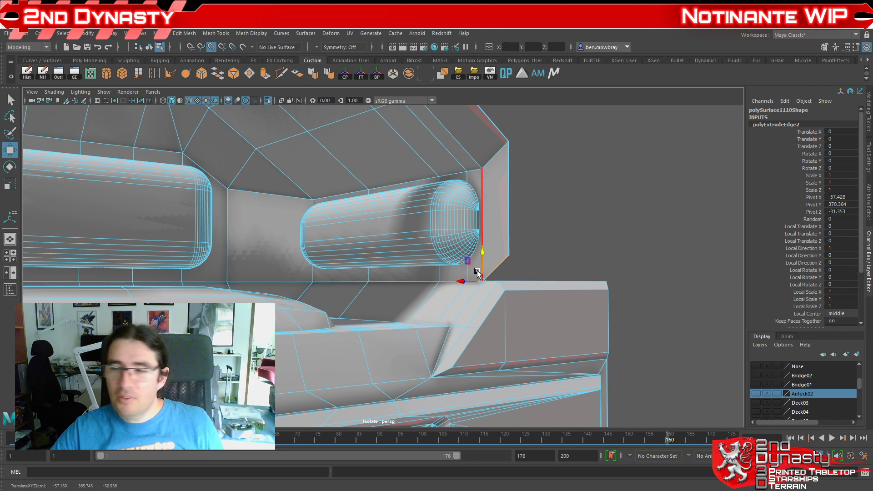
Step: Flatten the extruded strip's lower edge level with the ledge and merge its corner vertices at a 0.01 distance threshold
{"action": "left_click_drag", "start_coordinate": [525, 259], "coordinate": [493, 255], "text": "alt"}
{"action": "left_click", "coordinate": [486, 251]}
{"action": "key", "text": "r"}
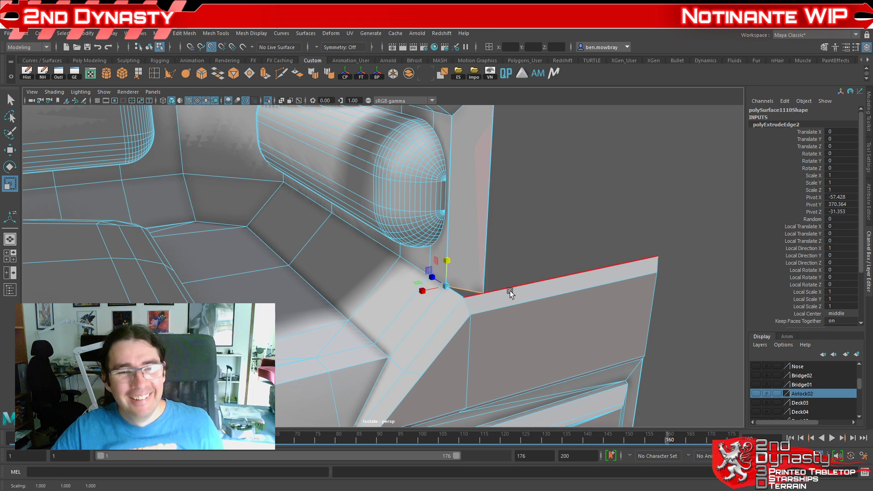
{"action": "middle_click_drag", "start_coordinate": [510, 290], "coordinate": [487, 243], "text": "alt"}
{"action": "scroll", "coordinate": [487, 242], "scroll_direction": "up", "scroll_amount": 2}
{"action": "right_click_drag", "start_coordinate": [435, 187], "coordinate": [415, 189]}
{"action": "left_click_drag", "start_coordinate": [473, 249], "coordinate": [473, 250]}
{"action": "right_click_drag", "start_coordinate": [428, 204], "coordinate": [482, 156], "text": "shift"}
{"action": "scroll", "coordinate": [480, 195], "scroll_direction": "up", "scroll_amount": 6}
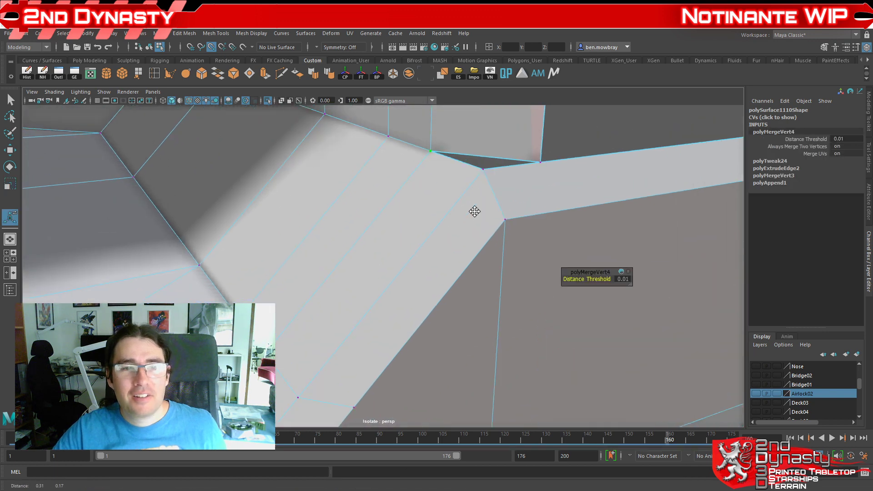
Step: Delete the narrow ledge face along the top of the side panel below the extruded strip
{"action": "middle_click_drag", "start_coordinate": [481, 206], "coordinate": [445, 222], "text": "alt"}
{"action": "scroll", "coordinate": [483, 249], "scroll_direction": "down", "scroll_amount": 5}
{"action": "right_click_drag", "start_coordinate": [479, 247], "coordinate": [475, 261]}
{"action": "left_click", "coordinate": [409, 250]}
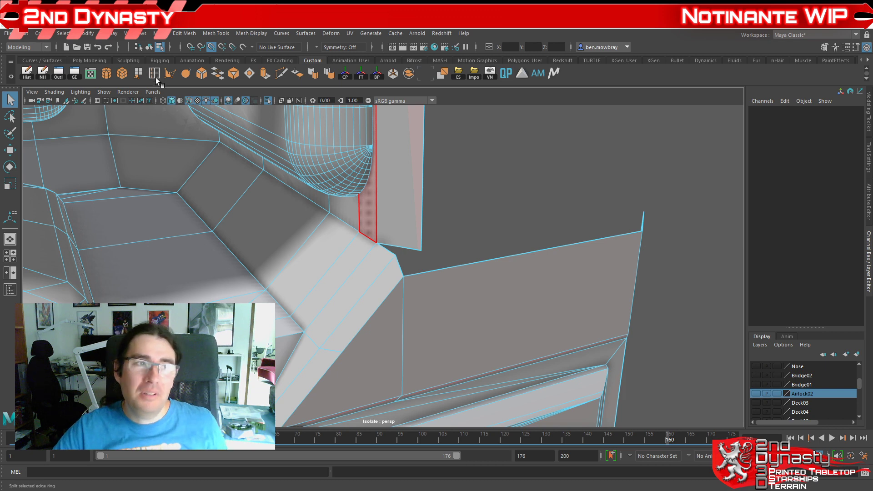
Step: Append a polygon across the open gap beneath the strip at the bunk alcove's lower outer corner
{"action": "left_click", "coordinate": [138, 73]}
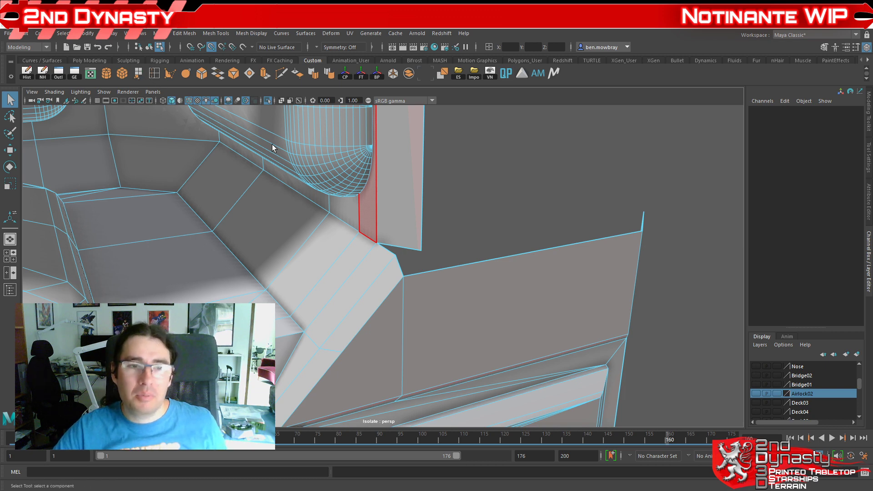
{"action": "left_click", "coordinate": [391, 246]}
{"action": "key", "text": "f"}
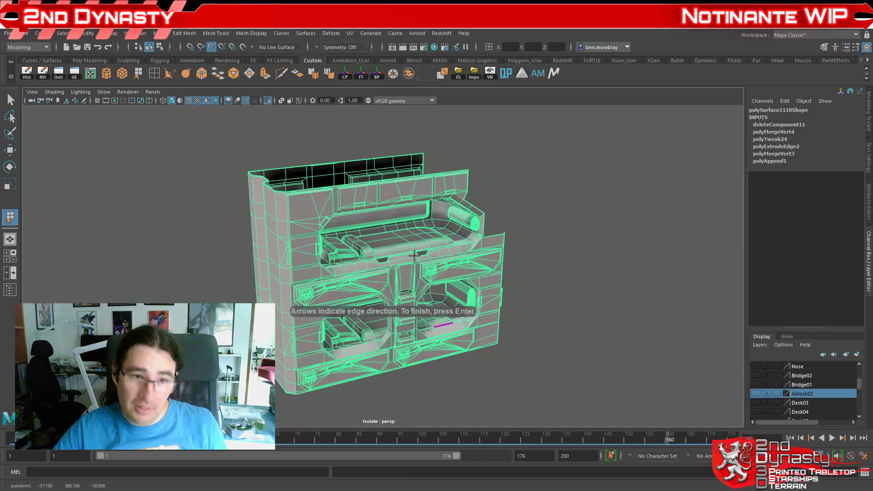
{"action": "scroll", "coordinate": [497, 250], "scroll_direction": "up", "scroll_amount": 8}
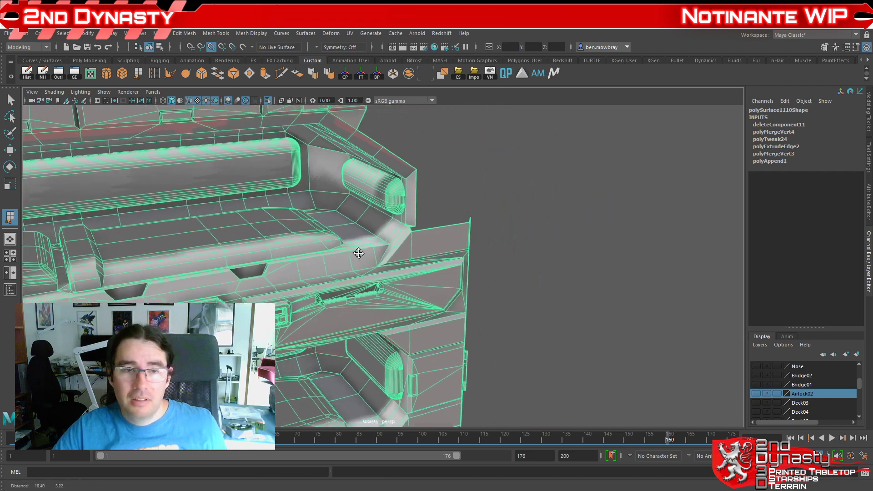
{"action": "left_click_drag", "start_coordinate": [309, 247], "coordinate": [312, 245], "text": "alt"}
{"action": "middle_click_drag", "start_coordinate": [343, 200], "coordinate": [358, 273], "text": "alt"}
{"action": "scroll", "coordinate": [359, 273], "scroll_direction": "up", "scroll_amount": 5}
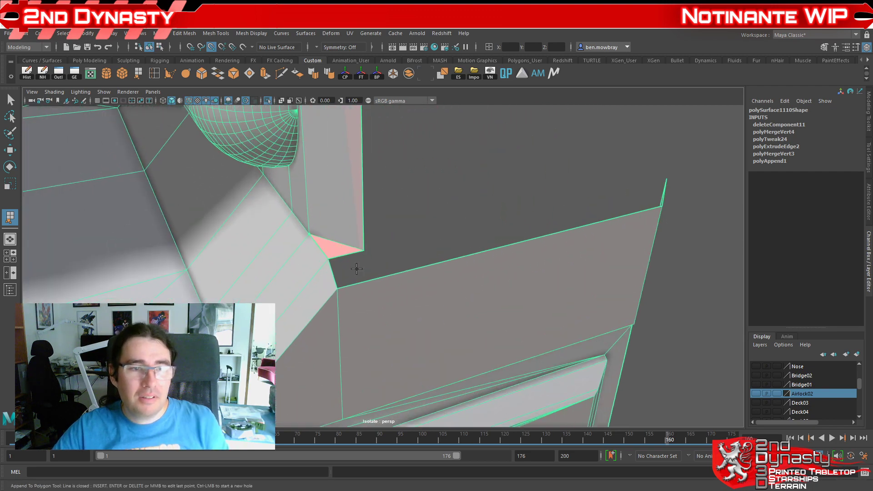
{"action": "key", "text": "q"}
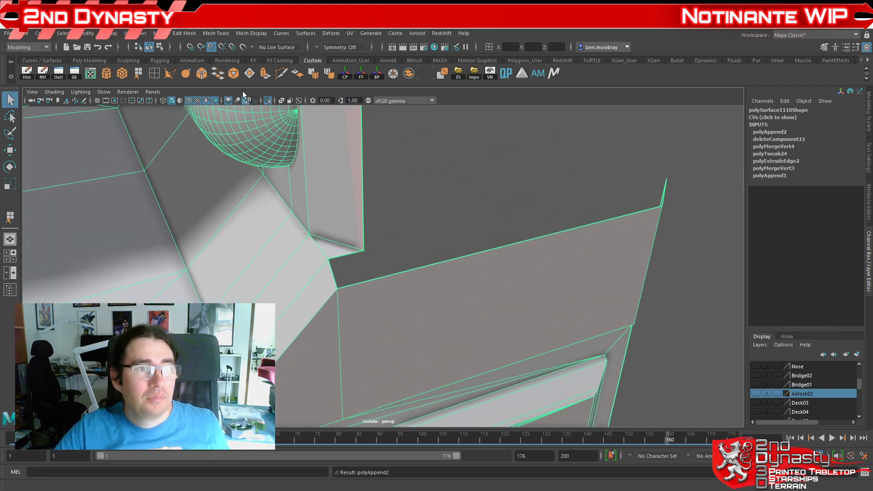
Step: Bridge the open border edges between the alcove's lower outer corner and the top of the side panel
{"action": "right_click_drag", "start_coordinate": [335, 217], "coordinate": [336, 205]}
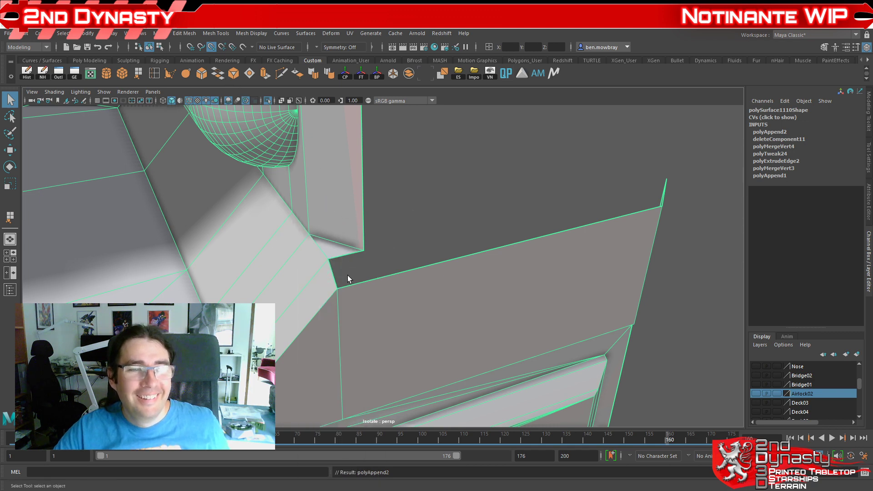
{"action": "left_click", "coordinate": [364, 285]}
{"action": "left_click", "coordinate": [223, 74]}
{"action": "scroll", "coordinate": [560, 233], "scroll_direction": "down", "scroll_amount": 4}
{"action": "left_click_drag", "start_coordinate": [559, 256], "coordinate": [479, 252], "text": "alt"}
{"action": "middle_click_drag", "start_coordinate": [479, 251], "coordinate": [388, 249], "text": "alt"}
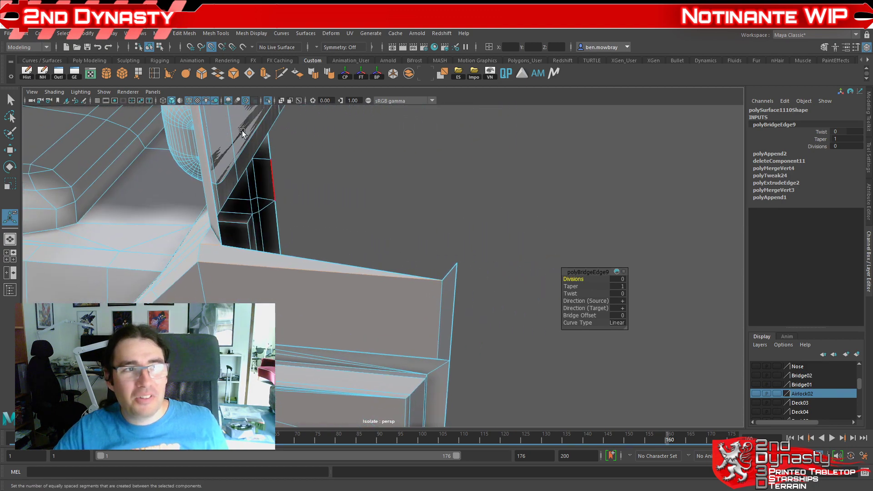
Step: Append a polygon to fill the remaining gap on the side panel's top ledge and delete the mesh's non-deformer history
{"action": "left_click", "coordinate": [138, 74]}
{"action": "left_click", "coordinate": [309, 258]}
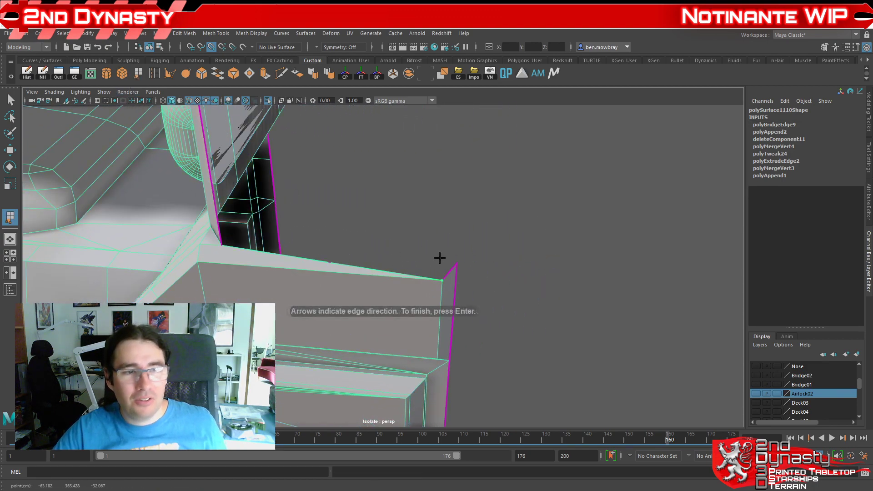
{"action": "left_click", "coordinate": [449, 269]}
{"action": "key", "text": "Return"}
{"action": "left_click_drag", "start_coordinate": [397, 248], "coordinate": [378, 223], "text": "alt"}
{"action": "left_click", "coordinate": [42, 75]}
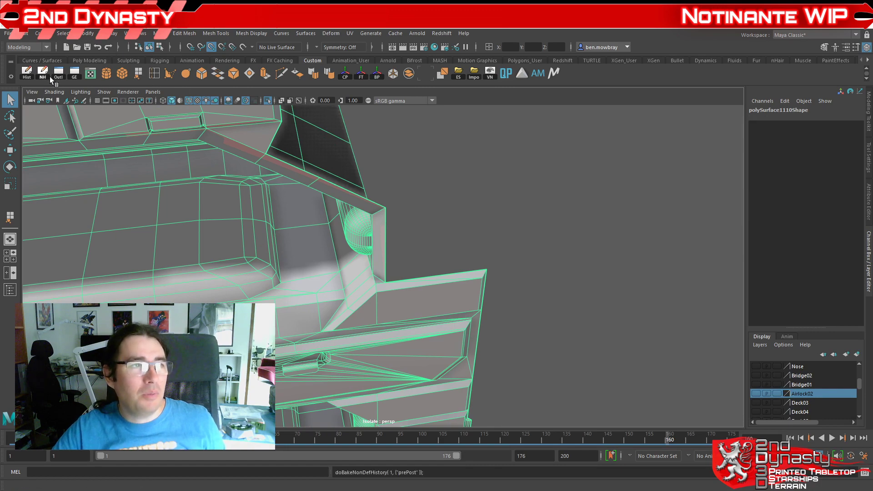
Step: Isolate the bunk wall together with the adjoining angled hull room
{"action": "right_click_drag", "start_coordinate": [355, 259], "coordinate": [287, 239], "text": "alt"}
{"action": "middle_click_drag", "start_coordinate": [287, 238], "coordinate": [410, 225], "text": "alt"}
{"action": "right_click_drag", "start_coordinate": [410, 225], "coordinate": [427, 257], "text": "alt"}
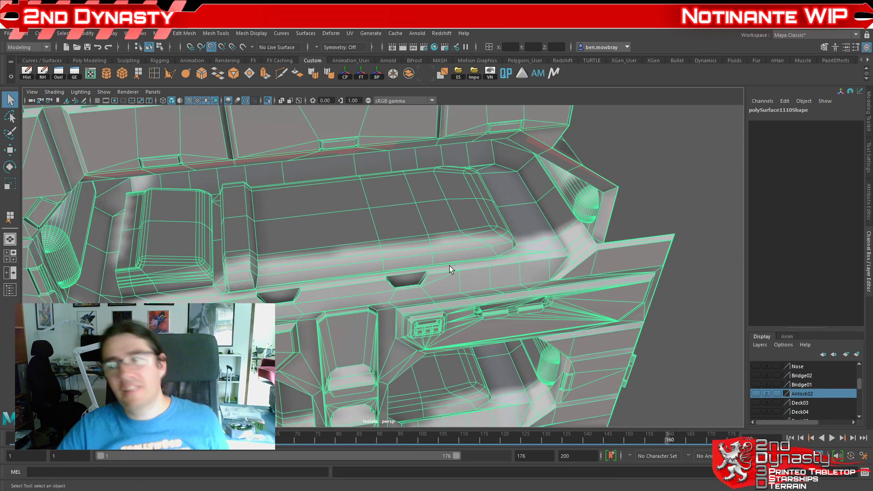
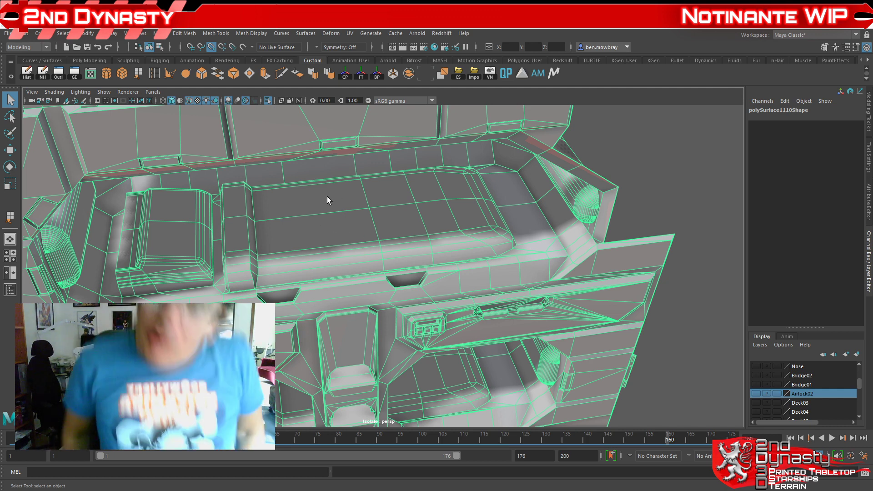
{"action": "right_click_drag", "start_coordinate": [563, 178], "coordinate": [404, 241], "text": "alt"}
{"action": "left_click_drag", "start_coordinate": [404, 241], "coordinate": [388, 194], "text": "alt"}
{"action": "right_click_drag", "start_coordinate": [388, 194], "coordinate": [422, 222], "text": "alt"}
{"action": "left_click_drag", "start_coordinate": [421, 220], "coordinate": [455, 233], "text": "alt"}
{"action": "left_click", "coordinate": [445, 214], "text": "shift"}
{"action": "right_click_drag", "start_coordinate": [445, 215], "coordinate": [444, 225], "text": "alt"}
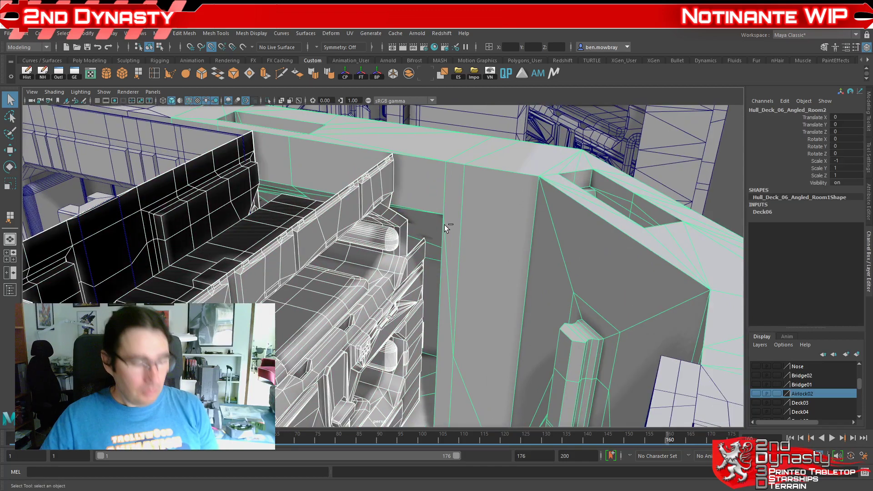
{"action": "key", "text": "ctrl+z"}
{"action": "key", "text": "ctrl+z"}
{"action": "key", "text": "ctrl+z"}
{"action": "key", "text": "ctrl+z"}
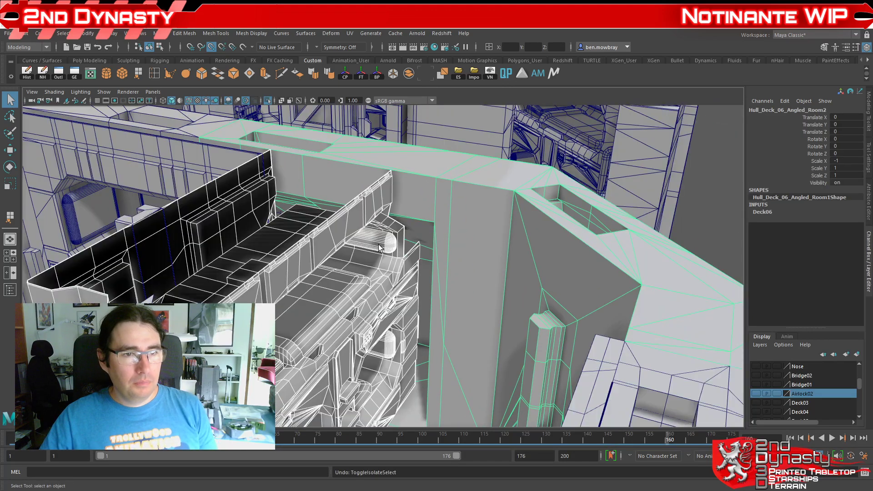
{"action": "key", "text": "ctrl+z"}
{"action": "key", "text": "shift+z"}
{"action": "key", "text": "ctrl+1"}
Step: Examine how the open end of the bunk alcove meets the angled hull room's wall
{"action": "right_click_drag", "start_coordinate": [435, 219], "coordinate": [448, 229], "text": "alt"}
{"action": "left_click_drag", "start_coordinate": [447, 230], "coordinate": [425, 243], "text": "alt"}
{"action": "middle_click_drag", "start_coordinate": [425, 244], "coordinate": [420, 262], "text": "alt"}
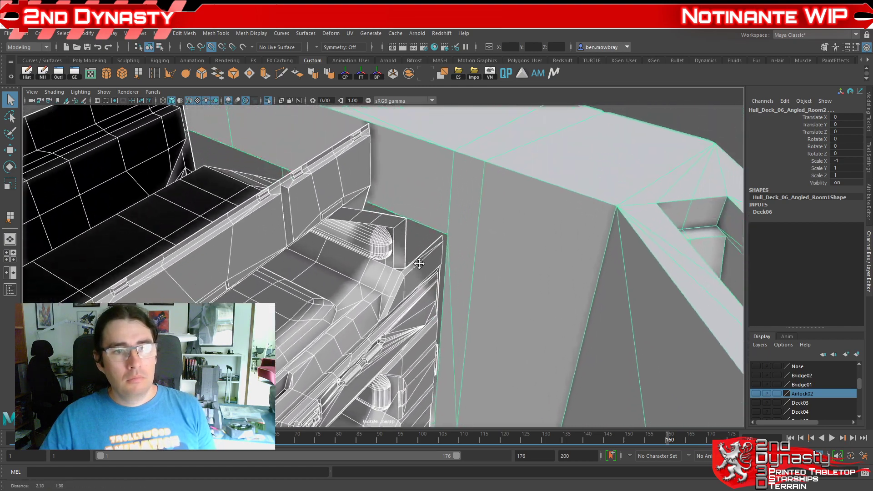
{"action": "right_click_drag", "start_coordinate": [419, 261], "coordinate": [425, 259], "text": "alt"}
{"action": "left_click_drag", "start_coordinate": [425, 260], "coordinate": [467, 278], "text": "alt"}
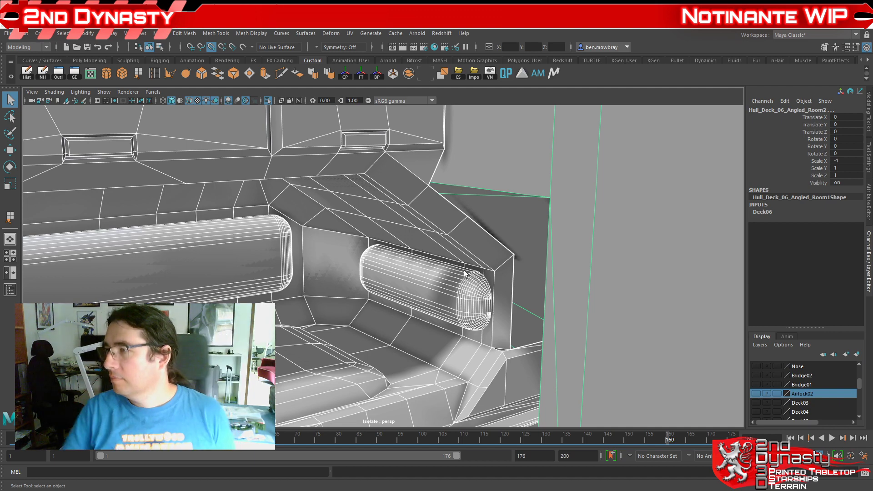
{"action": "left_click_drag", "start_coordinate": [433, 283], "coordinate": [470, 236], "text": "alt"}
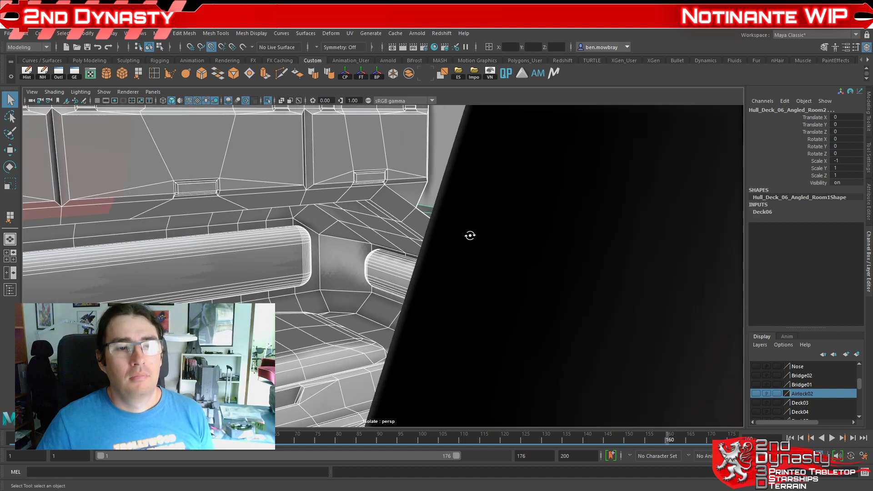
{"action": "right_click_drag", "start_coordinate": [470, 236], "coordinate": [455, 217], "text": "alt"}
{"action": "left_click_drag", "start_coordinate": [456, 216], "coordinate": [405, 260], "text": "alt"}
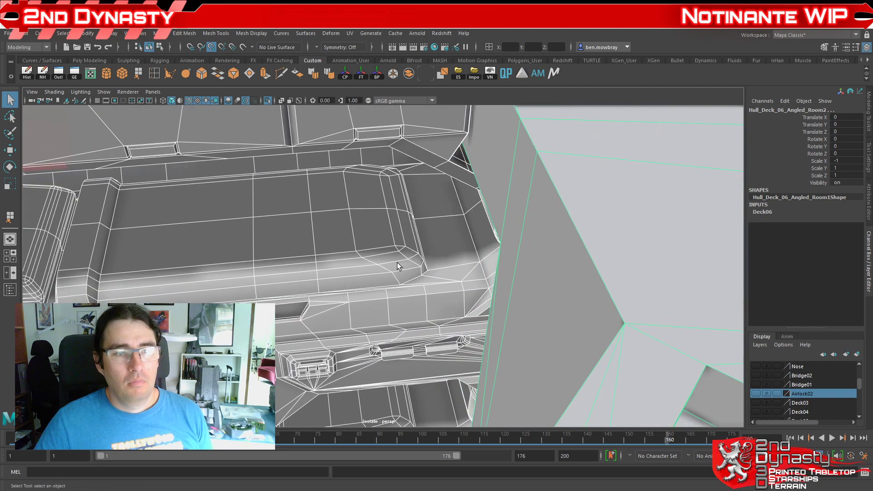
Step: Select the bunk wall body and isolate it without the hull room
{"action": "left_click", "coordinate": [447, 275]}
{"action": "middle_click_drag", "start_coordinate": [447, 275], "coordinate": [283, 284], "text": "alt"}
{"action": "left_click_drag", "start_coordinate": [282, 283], "coordinate": [416, 304], "text": "alt"}
{"action": "middle_click_drag", "start_coordinate": [417, 304], "coordinate": [386, 279], "text": "alt"}
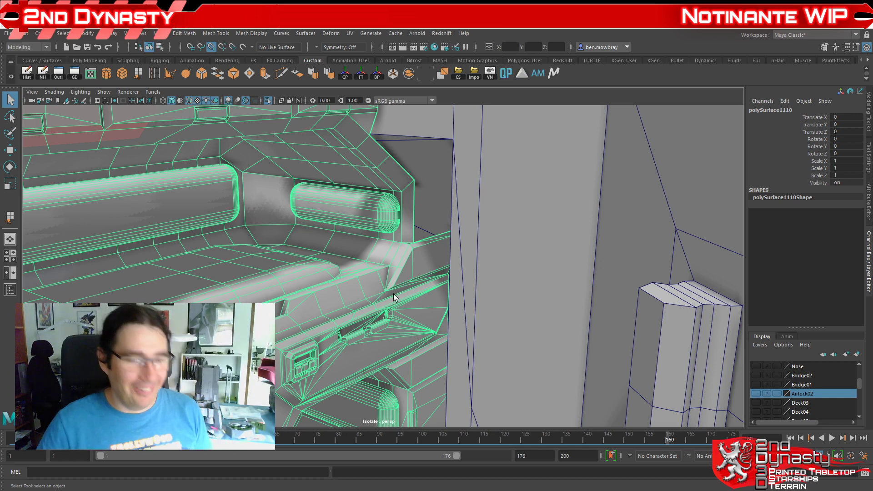
{"action": "key", "text": "ctrl+1"}
{"action": "right_click_drag", "start_coordinate": [403, 247], "coordinate": [401, 260], "text": "alt"}
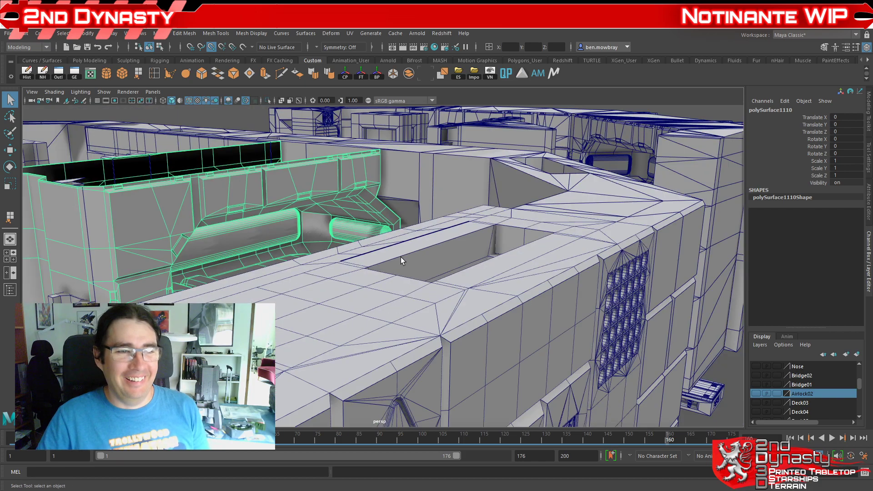
{"action": "key", "text": "ctrl+1"}
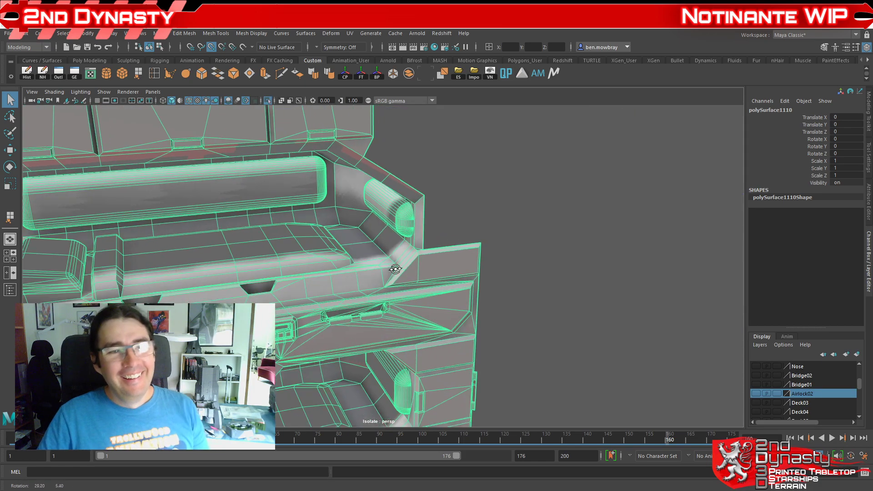
Step: Examine the bunk alcove's rim, sloped upper edge and ceiling from several angles
{"action": "left_click_drag", "start_coordinate": [375, 238], "coordinate": [396, 305], "text": "alt"}
{"action": "mouse_move", "coordinate": [382, 247]}
{"action": "left_mouse_down", "text": "alt"}
{"action": "mouse_move", "coordinate": [406, 277]}
{"action": "mouse_move", "coordinate": [274, 269]}
{"action": "mouse_move", "coordinate": [400, 247]}
{"action": "mouse_move", "coordinate": [351, 251]}
{"action": "mouse_move", "coordinate": [364, 239]}
{"action": "mouse_move", "coordinate": [389, 248]}
{"action": "mouse_move", "coordinate": [378, 248]}
{"action": "left_mouse_up", "text": "alt"}
{"action": "left_click_drag", "start_coordinate": [376, 242], "coordinate": [459, 238], "text": "alt"}
{"action": "middle_click_drag", "start_coordinate": [477, 236], "coordinate": [359, 212], "text": "alt"}
{"action": "right_click_drag", "start_coordinate": [359, 213], "coordinate": [475, 223], "text": "alt"}
{"action": "middle_click_drag", "start_coordinate": [475, 222], "coordinate": [316, 246], "text": "alt"}
{"action": "left_click_drag", "start_coordinate": [316, 245], "coordinate": [177, 143], "text": "alt"}
{"action": "left_click_drag", "start_coordinate": [274, 190], "coordinate": [357, 233], "text": "alt"}
{"action": "middle_click_drag", "start_coordinate": [316, 268], "coordinate": [623, 270], "text": "alt"}
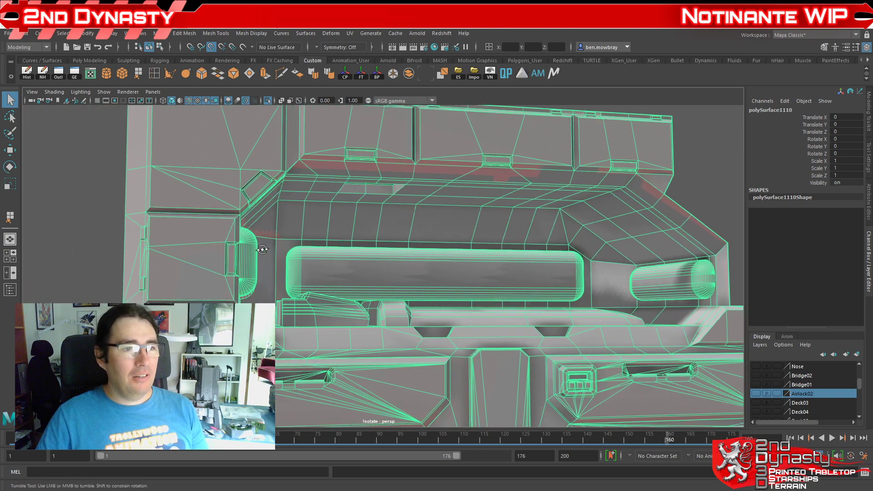
{"action": "left_click_drag", "start_coordinate": [272, 246], "coordinate": [260, 254], "text": "alt"}
{"action": "middle_click_drag", "start_coordinate": [541, 226], "coordinate": [204, 241], "text": "alt"}
{"action": "right_click_drag", "start_coordinate": [204, 241], "coordinate": [245, 259], "text": "alt"}
{"action": "left_click_drag", "start_coordinate": [246, 259], "coordinate": [241, 237], "text": "alt"}
{"action": "middle_click_drag", "start_coordinate": [241, 237], "coordinate": [288, 267], "text": "alt"}
{"action": "right_click_drag", "start_coordinate": [269, 229], "coordinate": [277, 213], "text": "alt"}
{"action": "middle_click_drag", "start_coordinate": [277, 213], "coordinate": [384, 217], "text": "alt"}
Step: Snap the two outer vertices along the alcove's sloped upper edge to the height and position of the adjacent inner rim vertices
{"action": "right_click_drag", "start_coordinate": [384, 218], "coordinate": [323, 209]}
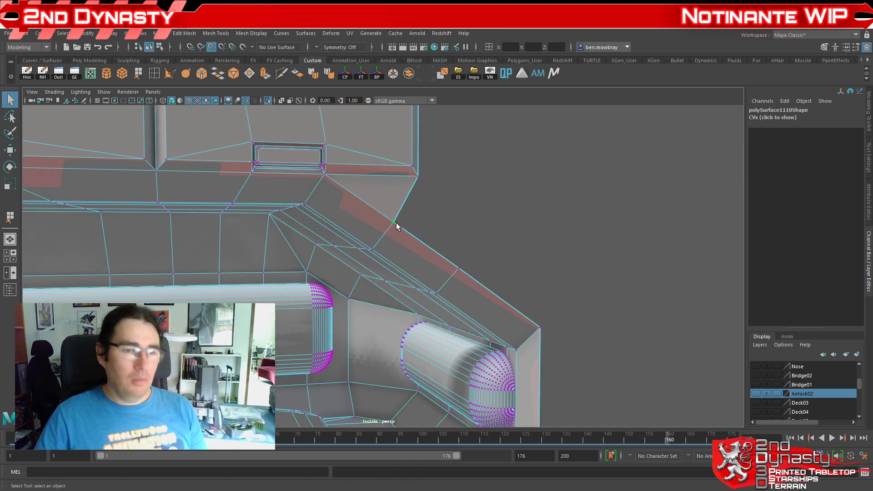
{"action": "left_click", "coordinate": [395, 225]}
{"action": "key", "text": "w"}
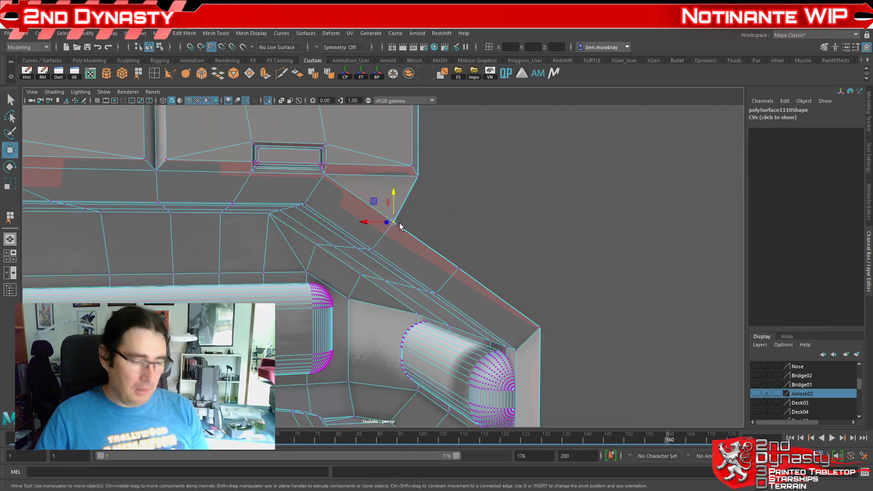
{"action": "left_click", "coordinate": [211, 48]}
{"action": "left_click_drag", "start_coordinate": [394, 200], "coordinate": [374, 247]}
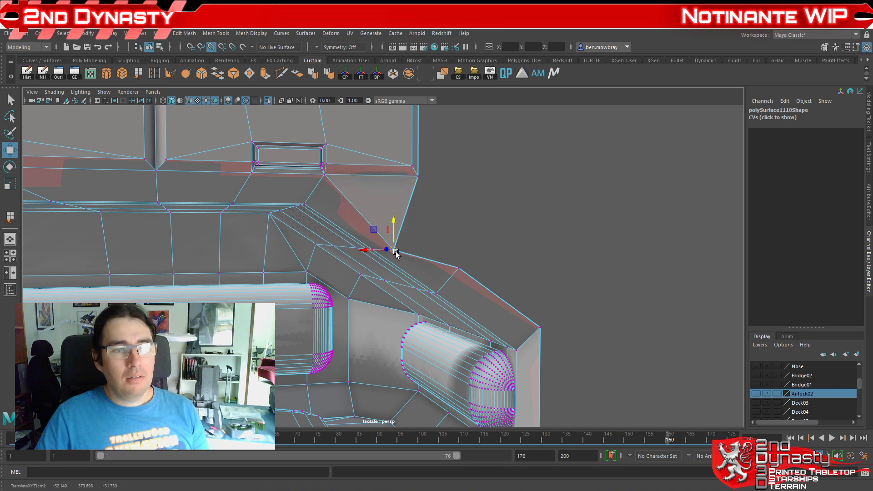
{"action": "left_click", "coordinate": [449, 271]}
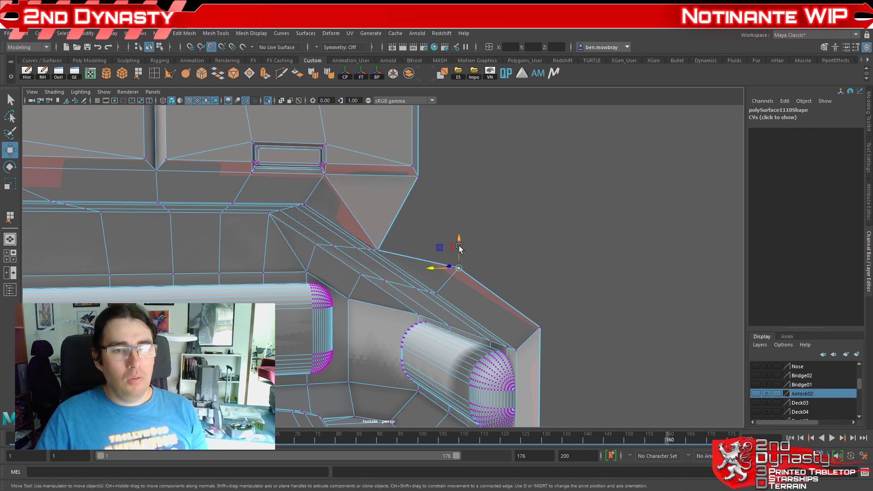
{"action": "left_click_drag", "start_coordinate": [459, 248], "coordinate": [435, 300]}
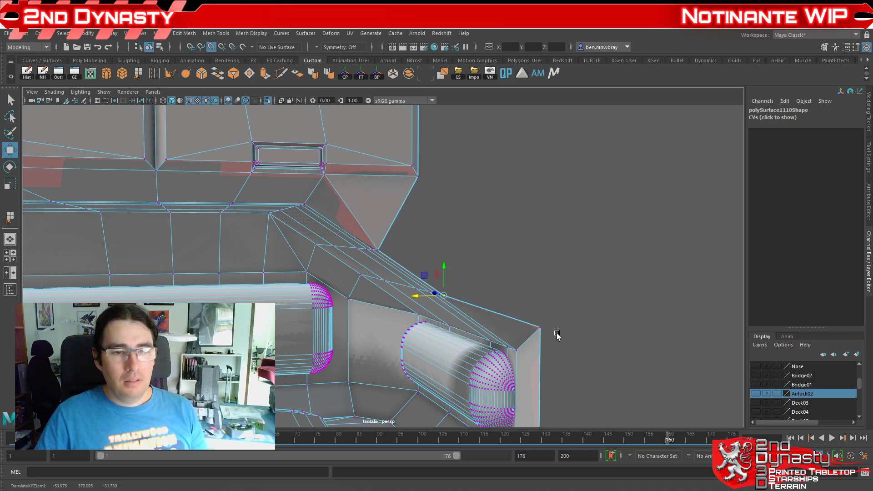
Step: Snap the end strip's upper and lower outer vertices onto the alcove's inner rim and merge the overlapping vertices at a 0.01 distance threshold
{"action": "left_click", "coordinate": [541, 329]}
{"action": "left_click_drag", "start_coordinate": [540, 324], "coordinate": [477, 250]}
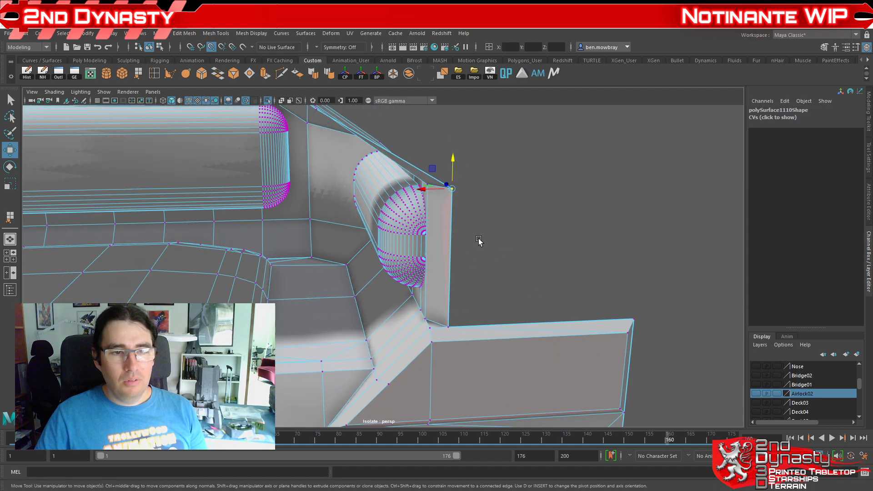
{"action": "left_click_drag", "start_coordinate": [435, 195], "coordinate": [429, 186]}
{"action": "left_click", "coordinate": [448, 326]}
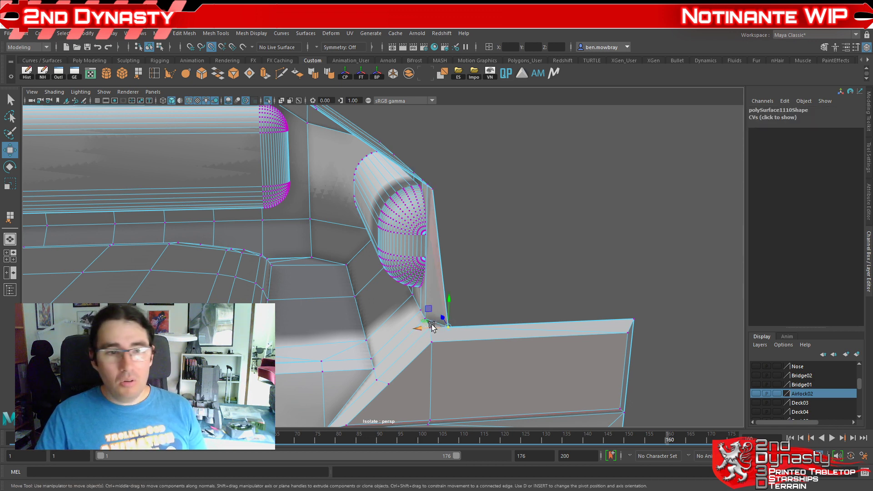
{"action": "left_click_drag", "start_coordinate": [431, 325], "coordinate": [427, 326]}
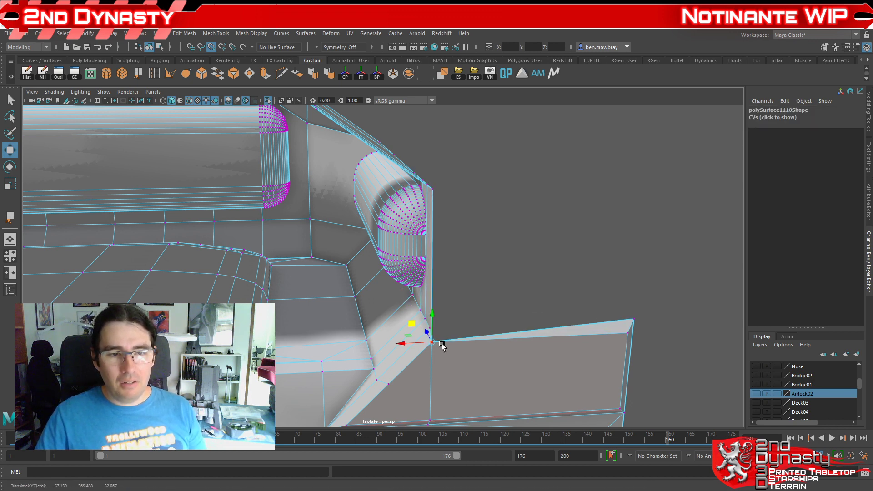
{"action": "left_click_drag", "start_coordinate": [452, 366], "coordinate": [397, 309]}
{"action": "right_click_drag", "start_coordinate": [440, 329], "coordinate": [488, 290], "text": "shift"}
Step: Cut a new edge from the top vertex of the sloped rim across the ceiling border to the end latch recess's lower corner
{"action": "scroll", "coordinate": [457, 269], "scroll_direction": "down", "scroll_amount": 4}
{"action": "left_click_drag", "start_coordinate": [457, 271], "coordinate": [493, 316], "text": "alt"}
{"action": "left_click_drag", "start_coordinate": [407, 231], "coordinate": [420, 311], "text": "alt"}
{"action": "middle_click_drag", "start_coordinate": [420, 311], "coordinate": [482, 322], "text": "alt"}
{"action": "scroll", "coordinate": [483, 322], "scroll_direction": "up", "scroll_amount": 1}
{"action": "mouse_move", "coordinate": [482, 322]}
{"action": "left_mouse_down", "text": "alt"}
{"action": "mouse_move", "coordinate": [472, 325]}
{"action": "mouse_move", "coordinate": [471, 318]}
{"action": "left_mouse_up", "text": "alt"}
{"action": "left_click", "coordinate": [281, 74]}
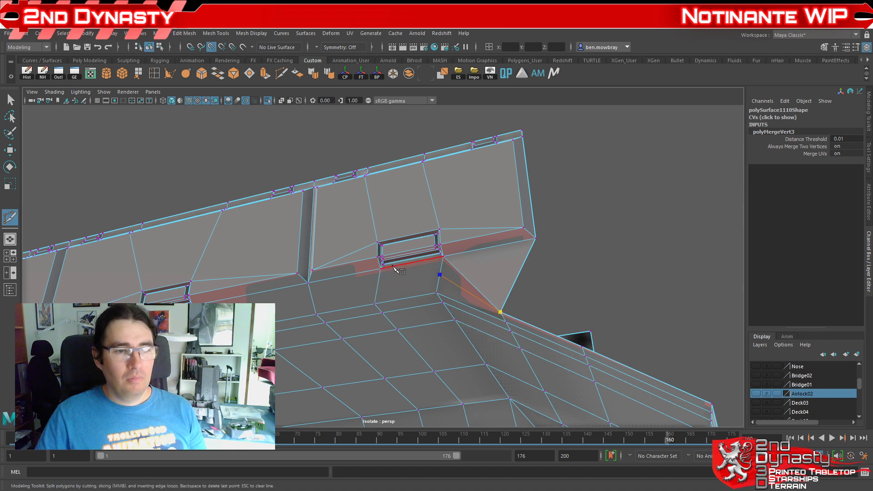
{"action": "right_click", "coordinate": [426, 272]}
Step: Select the new cut's middle vertex near the alcove's ceiling corner and reposition it beneath the end latch recess
{"action": "scroll", "coordinate": [426, 283], "scroll_direction": "down", "scroll_amount": 4}
{"action": "middle_click_drag", "start_coordinate": [427, 288], "coordinate": [582, 265], "text": "alt"}
{"action": "left_click_drag", "start_coordinate": [582, 265], "coordinate": [518, 251], "text": "alt"}
{"action": "middle_click_drag", "start_coordinate": [595, 250], "coordinate": [434, 268], "text": "alt"}
{"action": "left_click_drag", "start_coordinate": [434, 271], "coordinate": [452, 263], "text": "alt"}
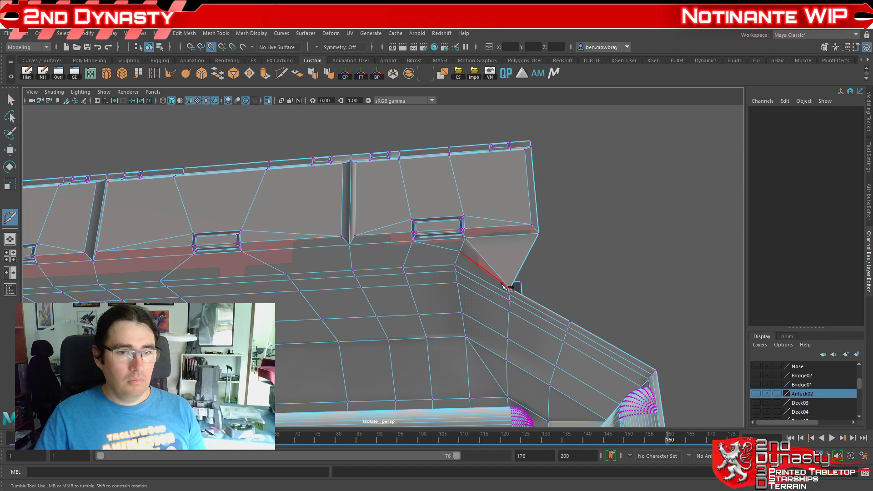
{"action": "left_click", "coordinate": [456, 252]}
{"action": "left_click_drag", "start_coordinate": [456, 252], "coordinate": [533, 273], "text": "alt"}
{"action": "left_click_drag", "start_coordinate": [595, 277], "coordinate": [497, 331]}
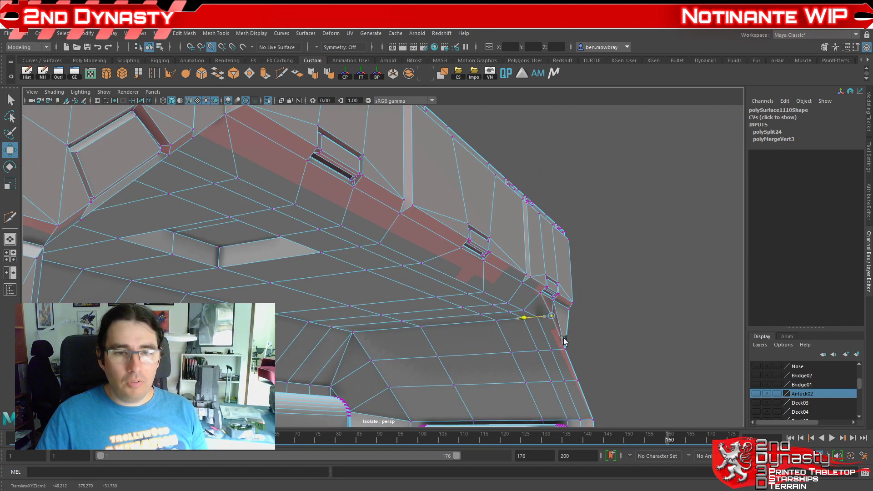
Step: Cut an edge from the end latch recess's lower corner to the first inner rim vertex beneath the alcove's ceiling corner
{"action": "left_click_drag", "start_coordinate": [565, 354], "coordinate": [473, 292], "text": "alt"}
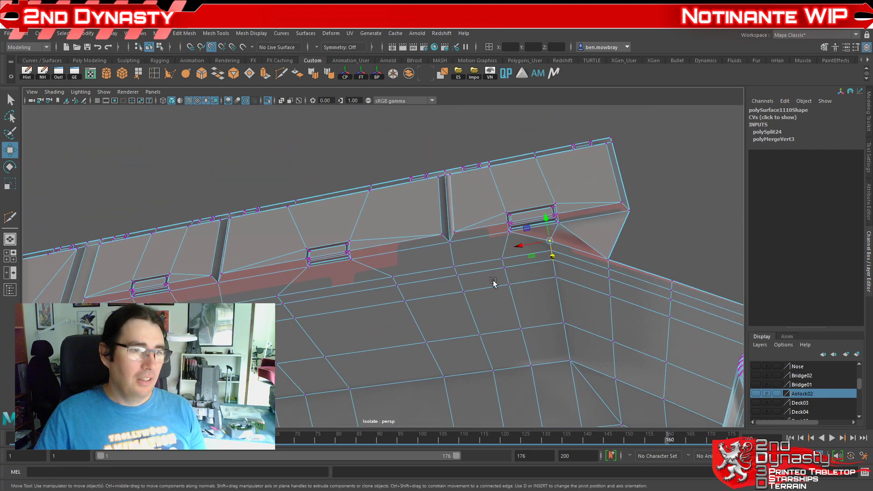
{"action": "scroll", "coordinate": [473, 293], "scroll_direction": "down", "scroll_amount": 2}
{"action": "scroll", "coordinate": [473, 293], "scroll_direction": "up", "scroll_amount": 6}
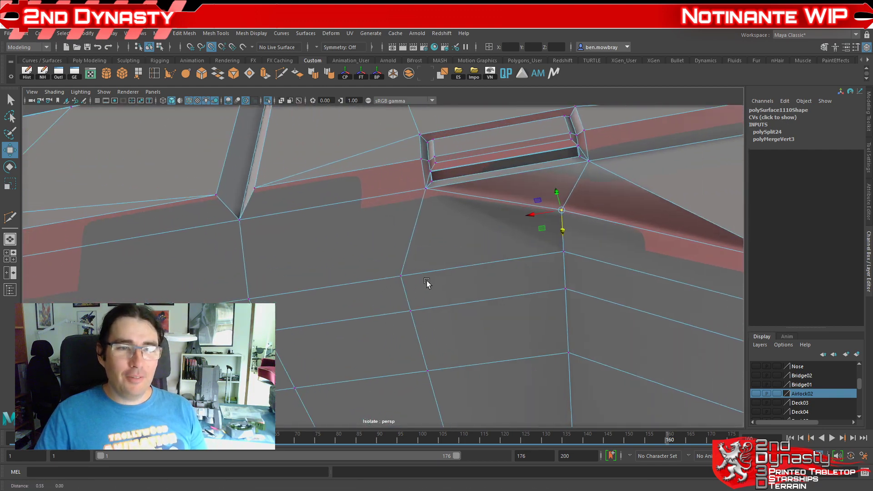
{"action": "key", "text": "y"}
{"action": "left_click", "coordinate": [351, 136]}
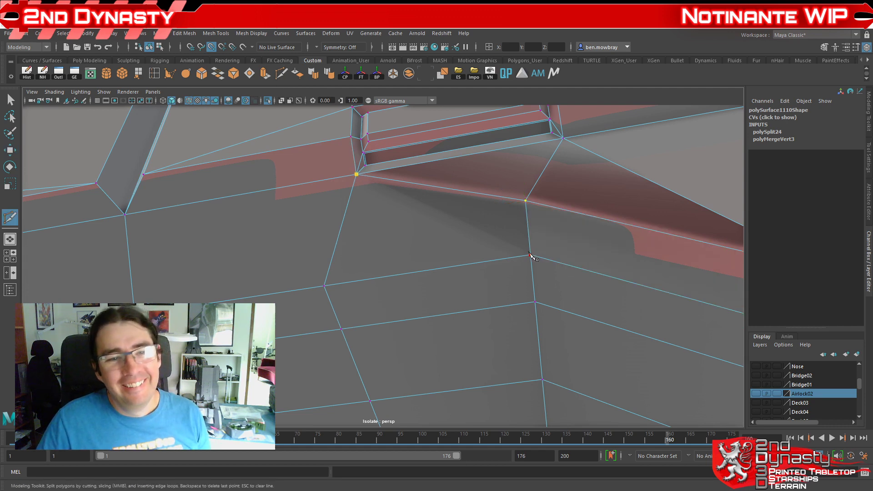
{"action": "left_click_drag", "start_coordinate": [527, 255], "coordinate": [552, 321], "text": "alt"}
{"action": "middle_click_drag", "start_coordinate": [552, 321], "coordinate": [405, 215], "text": "alt"}
{"action": "scroll", "coordinate": [405, 214], "scroll_direction": "down", "scroll_amount": 3}
{"action": "left_click_drag", "start_coordinate": [405, 214], "coordinate": [382, 247], "text": "alt"}
{"action": "key", "text": "w"}
{"action": "right_click", "coordinate": [377, 243]}
{"action": "right_click_drag", "start_coordinate": [377, 244], "coordinate": [422, 229]}
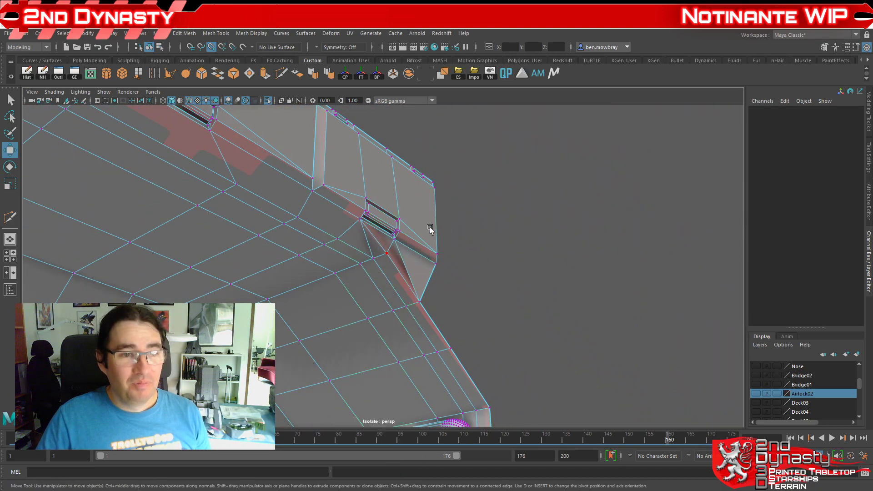
Step: Apply AMTools Quick Smooth to the joined wall mesh and delete its construction history
{"action": "left_click", "coordinate": [537, 73]}
{"action": "left_click", "coordinate": [320, 225]}
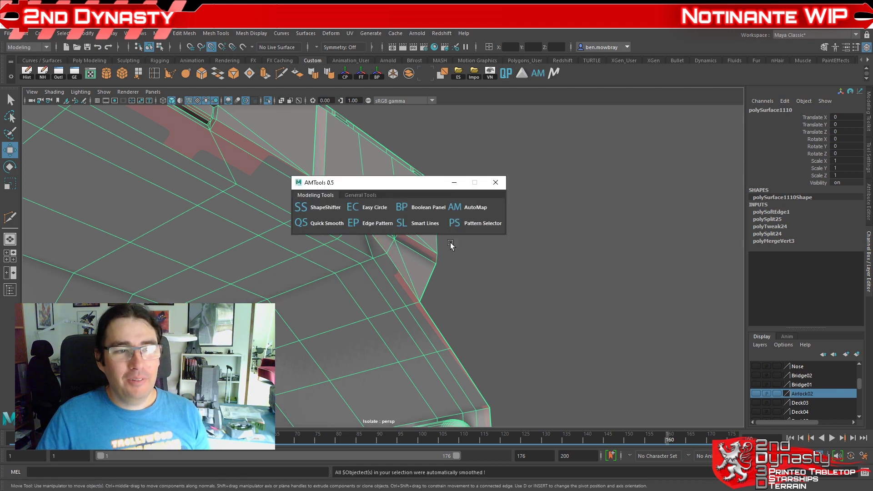
{"action": "left_click", "coordinate": [496, 182]}
{"action": "left_click_drag", "start_coordinate": [495, 183], "coordinate": [365, 230], "text": "alt"}
{"action": "right_click_drag", "start_coordinate": [365, 230], "coordinate": [404, 218]}
{"action": "middle_click_drag", "start_coordinate": [373, 269], "coordinate": [404, 197], "text": "alt"}
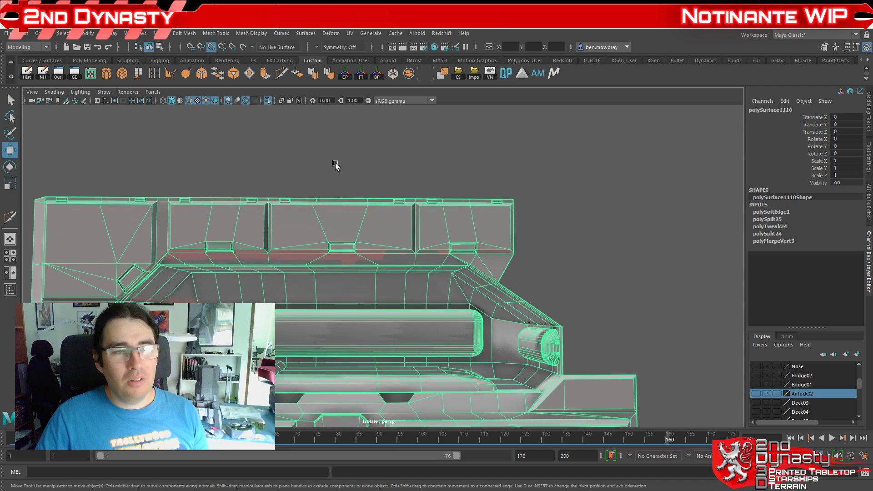
{"action": "left_click", "coordinate": [48, 74]}
{"action": "scroll", "coordinate": [516, 286], "scroll_direction": "up", "scroll_amount": 6}
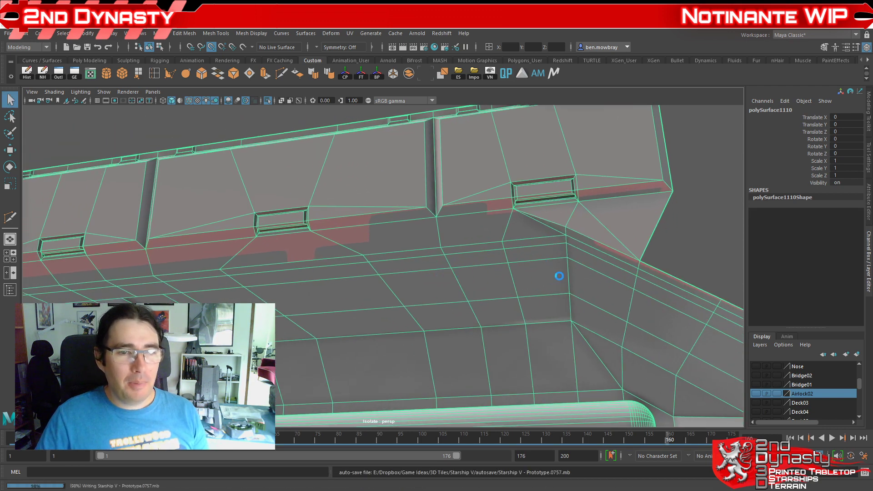
Step: Bring back the full scene and examine how the alcove's open end meets the adjoining hull wall
{"action": "key", "text": "w"}
{"action": "left_click_drag", "start_coordinate": [475, 240], "coordinate": [475, 255], "text": "alt"}
{"action": "right_click_drag", "start_coordinate": [475, 256], "coordinate": [445, 269], "text": "alt"}
{"action": "left_click_drag", "start_coordinate": [446, 269], "coordinate": [382, 314], "text": "alt"}
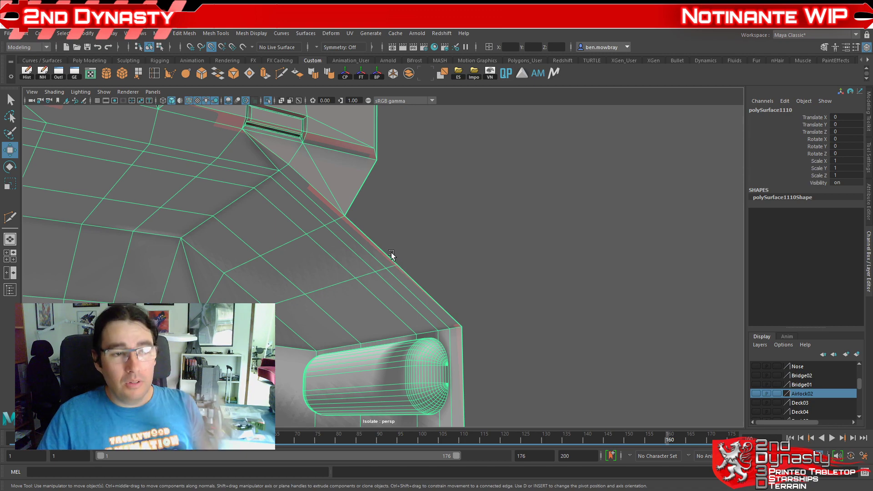
{"action": "scroll", "coordinate": [353, 220], "scroll_direction": "down", "scroll_amount": 3}
{"action": "key", "text": "ctrl+1"}
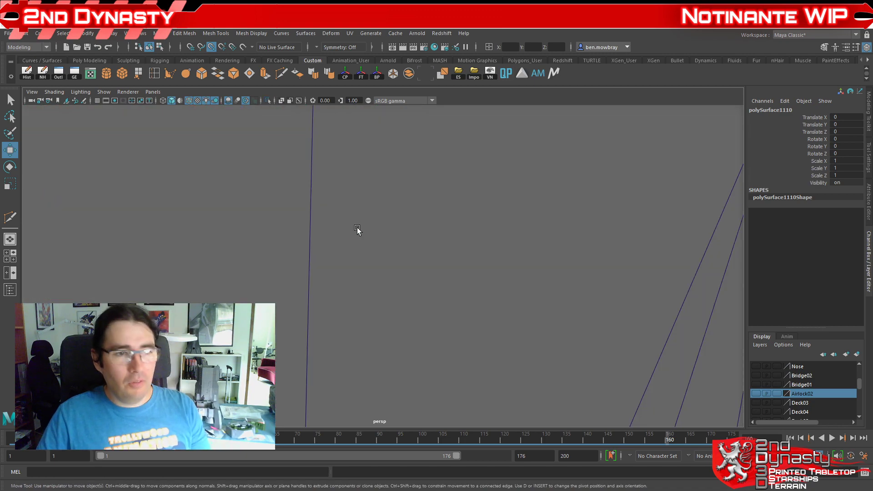
{"action": "scroll", "coordinate": [356, 231], "scroll_direction": "up", "scroll_amount": 5}
{"action": "left_click_drag", "start_coordinate": [356, 232], "coordinate": [443, 304], "text": "alt"}
{"action": "scroll", "coordinate": [355, 263], "scroll_direction": "down", "scroll_amount": 3}
{"action": "middle_click_drag", "start_coordinate": [443, 304], "coordinate": [457, 329], "text": "alt"}
{"action": "left_click_drag", "start_coordinate": [457, 329], "coordinate": [423, 258], "text": "alt"}
{"action": "scroll", "coordinate": [476, 310], "scroll_direction": "down", "scroll_amount": 3}
{"action": "scroll", "coordinate": [407, 225], "scroll_direction": "up", "scroll_amount": 4}
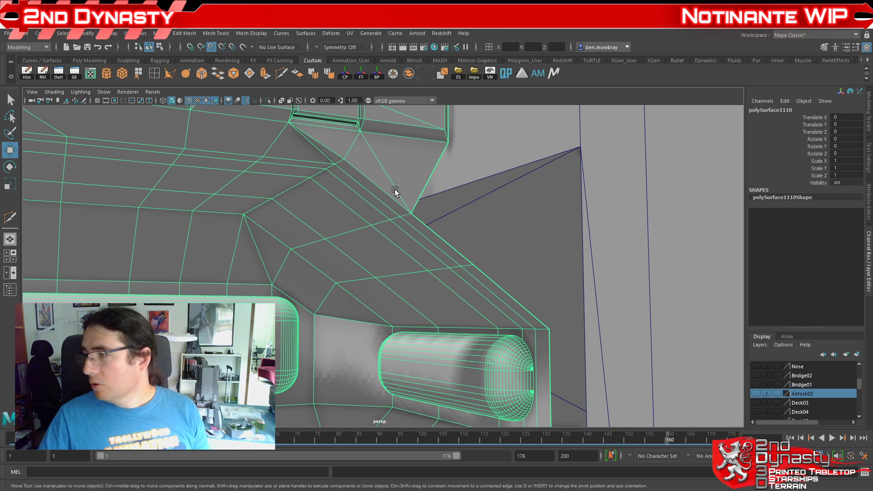
{"action": "left_click_drag", "start_coordinate": [360, 207], "coordinate": [254, 191], "text": "alt"}
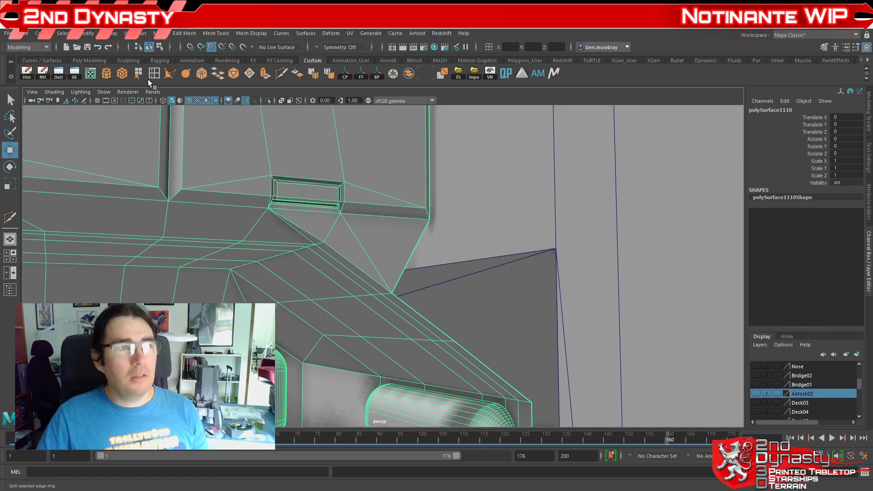
Step: Cut from the end latch recess's lower corner to the outer sloped edge and align the new vertex beneath the panel's outer corner, snapping its height to the grid
{"action": "left_click", "coordinate": [280, 74]}
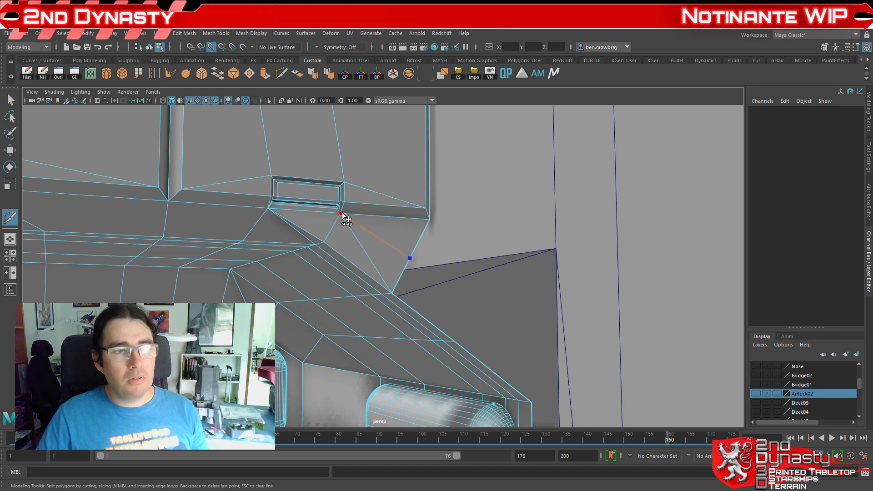
{"action": "right_click_drag", "start_coordinate": [390, 259], "coordinate": [354, 251]}
{"action": "left_click", "coordinate": [408, 259]}
{"action": "left_click_drag", "start_coordinate": [377, 259], "coordinate": [438, 216]}
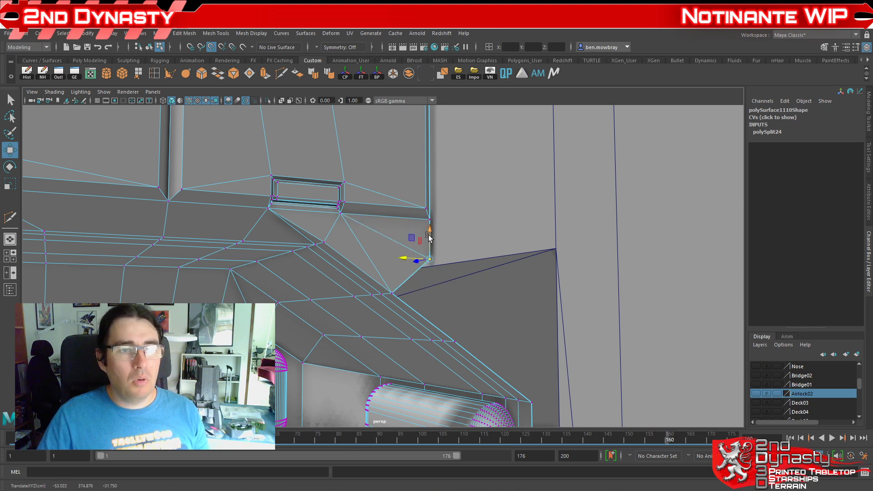
{"action": "left_click", "coordinate": [193, 49]}
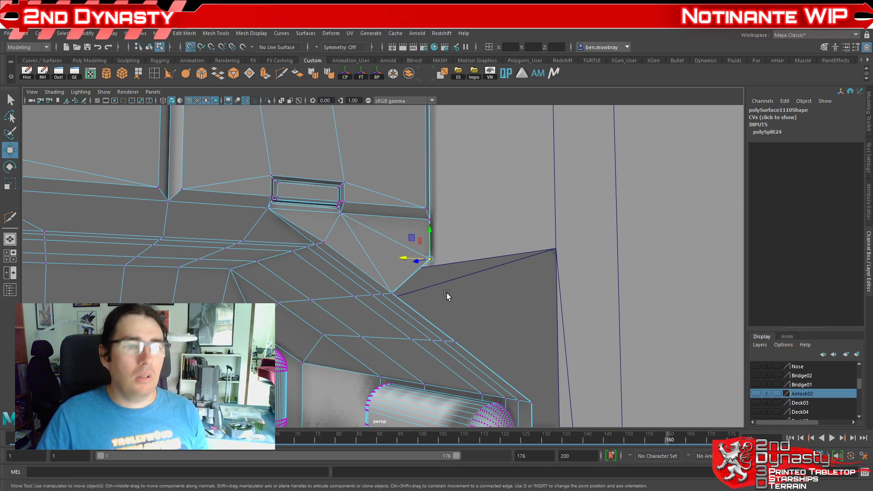
{"action": "left_click_drag", "start_coordinate": [427, 246], "coordinate": [428, 269]}
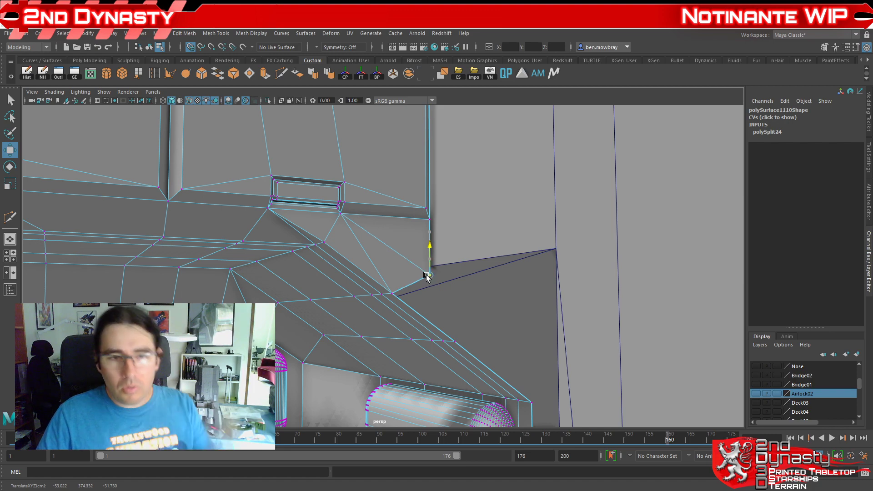
Step: Isolate the bunk wall mesh together with the hull object Hull_Deck_06_Angled_Room2
{"action": "left_click_drag", "start_coordinate": [480, 291], "coordinate": [440, 302], "text": "alt"}
{"action": "middle_click_drag", "start_coordinate": [378, 258], "coordinate": [406, 301], "text": "alt"}
{"action": "left_click_drag", "start_coordinate": [406, 302], "coordinate": [348, 220], "text": "alt"}
{"action": "scroll", "coordinate": [348, 220], "scroll_direction": "up", "scroll_amount": 3}
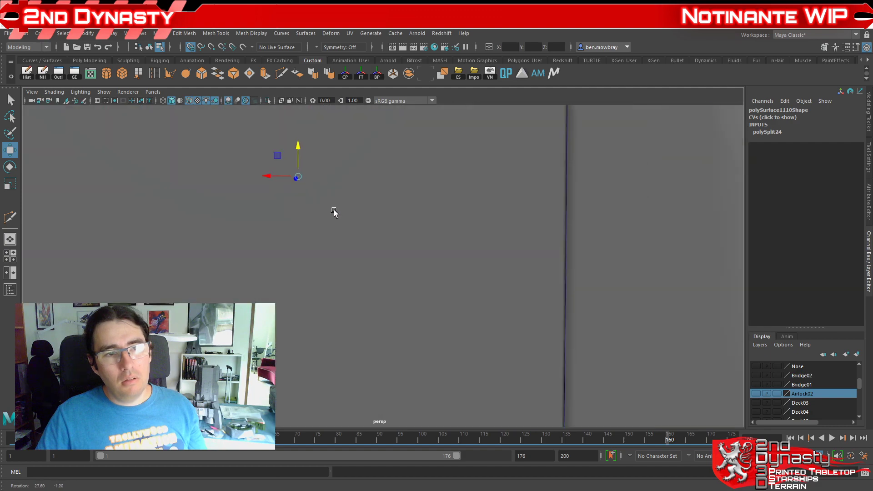
{"action": "scroll", "coordinate": [353, 214], "scroll_direction": "down", "scroll_amount": 8}
{"action": "right_click_drag", "start_coordinate": [338, 224], "coordinate": [386, 230]}
{"action": "left_click", "coordinate": [452, 294]}
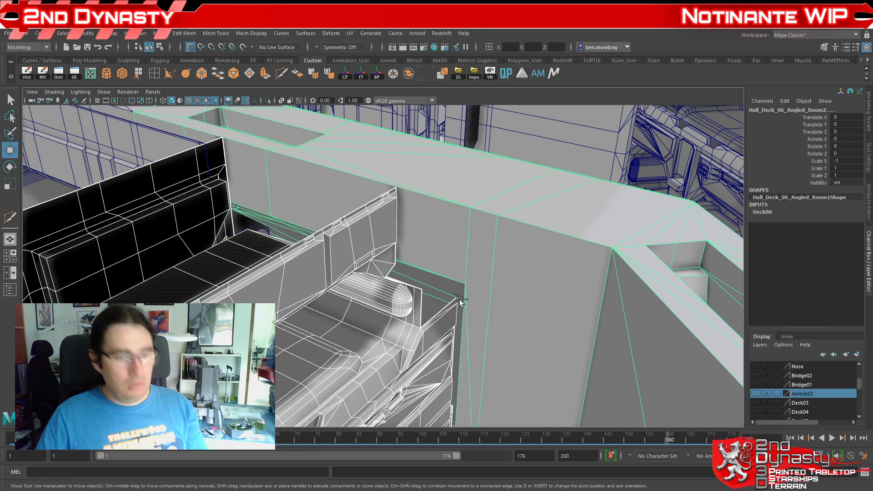
{"action": "key", "text": "ctrl+1"}
{"action": "left_click_drag", "start_coordinate": [460, 301], "coordinate": [416, 298], "text": "alt"}
{"action": "scroll", "coordinate": [409, 243], "scroll_direction": "up", "scroll_amount": 8}
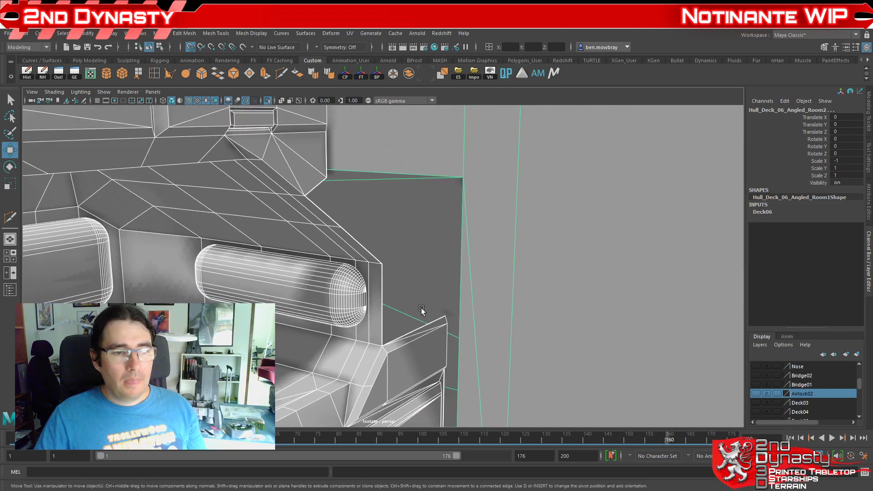
Step: Bridge the short sloped edge below the upper panel's outer corner to the lower panel's top edge
{"action": "right_click", "coordinate": [418, 332]}
{"action": "left_click", "coordinate": [400, 211]}
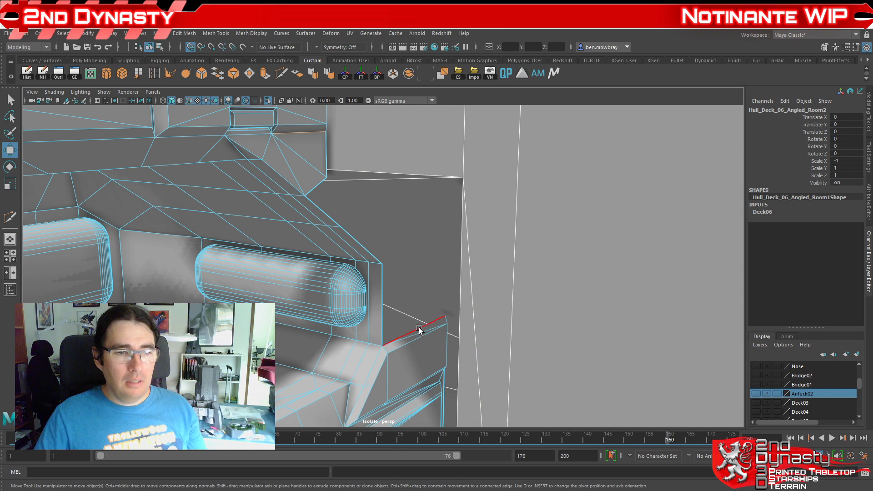
{"action": "left_click", "coordinate": [419, 328]}
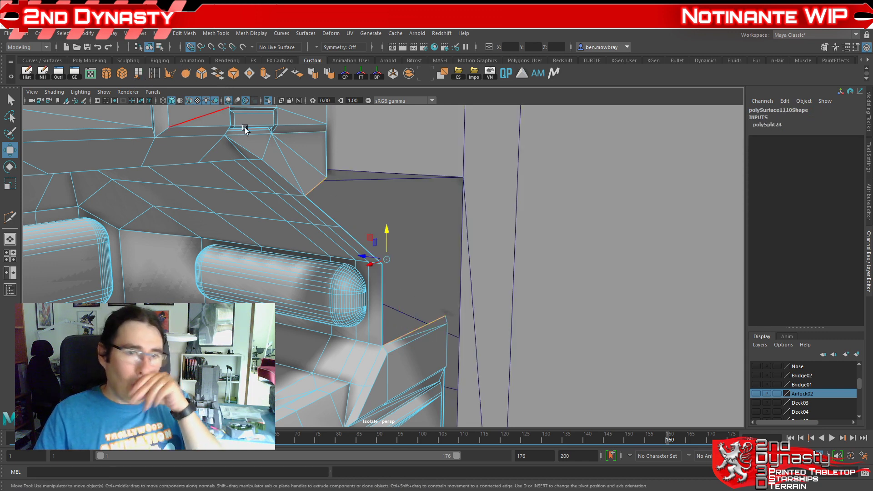
{"action": "left_click", "coordinate": [313, 73]}
{"action": "scroll", "coordinate": [392, 291], "scroll_direction": "down", "scroll_amount": 1}
{"action": "left_click_drag", "start_coordinate": [396, 291], "coordinate": [359, 291], "text": "alt"}
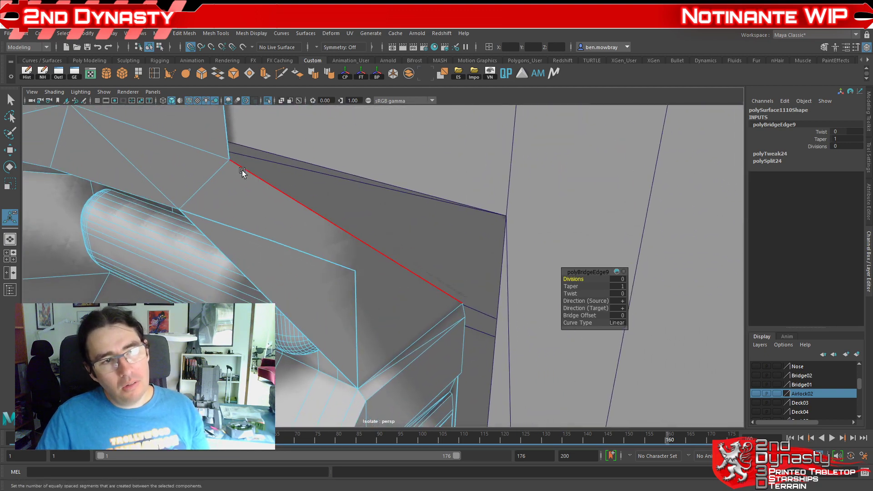
Step: Select the bunk wall mesh with the hull room and isolate both in the front view, framed around the alcove's end
{"action": "left_click_drag", "start_coordinate": [235, 190], "coordinate": [394, 308], "text": "alt"}
{"action": "right_click_drag", "start_coordinate": [395, 308], "coordinate": [420, 269]}
{"action": "left_click", "coordinate": [432, 242]}
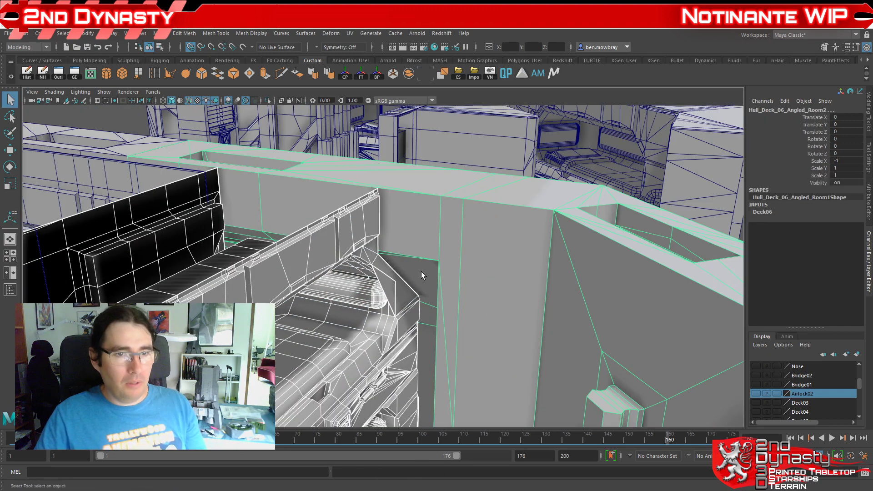
{"action": "key", "text": "space"}
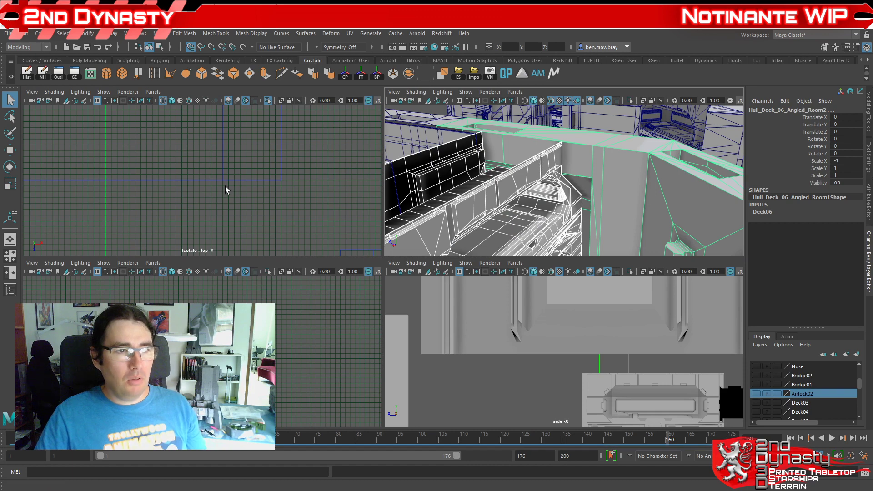
{"action": "scroll", "coordinate": [224, 189], "scroll_direction": "down", "scroll_amount": 8}
{"action": "key", "text": "f"}
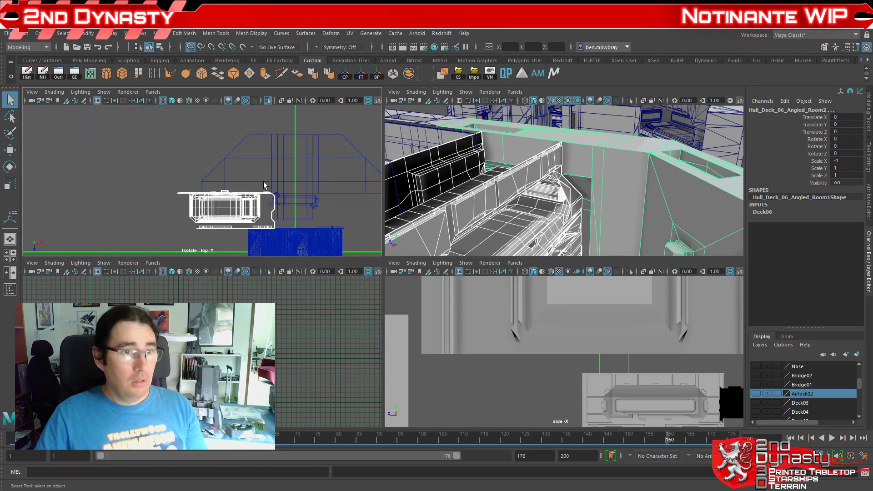
{"action": "scroll", "coordinate": [263, 182], "scroll_direction": "down", "scroll_amount": 5}
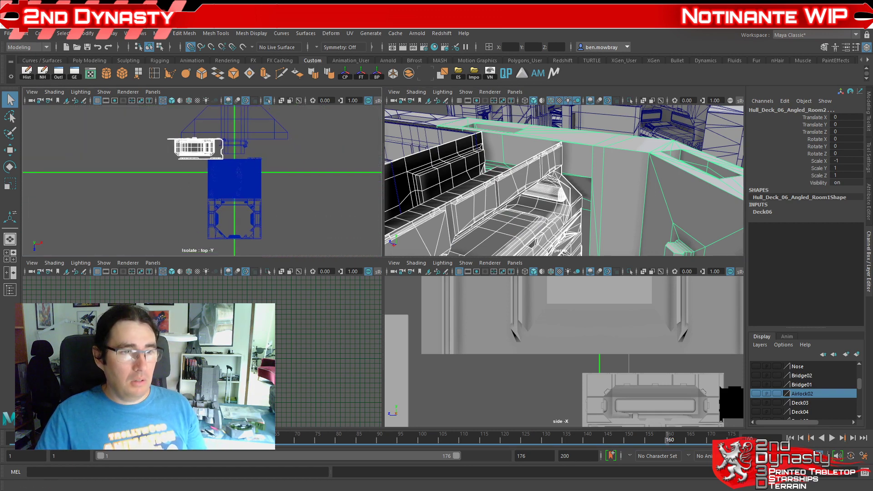
{"action": "key", "text": "f"}
{"action": "key", "text": "ctrl+1"}
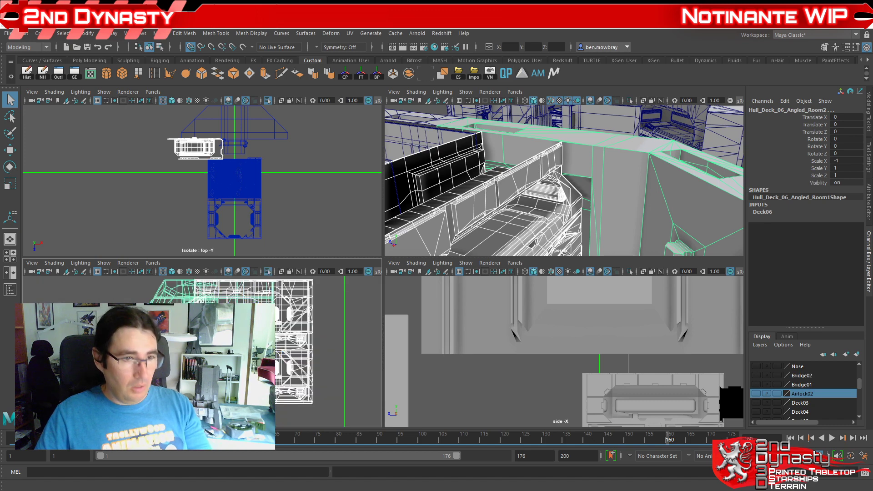
{"action": "scroll", "coordinate": [282, 373], "scroll_direction": "up", "scroll_amount": 6}
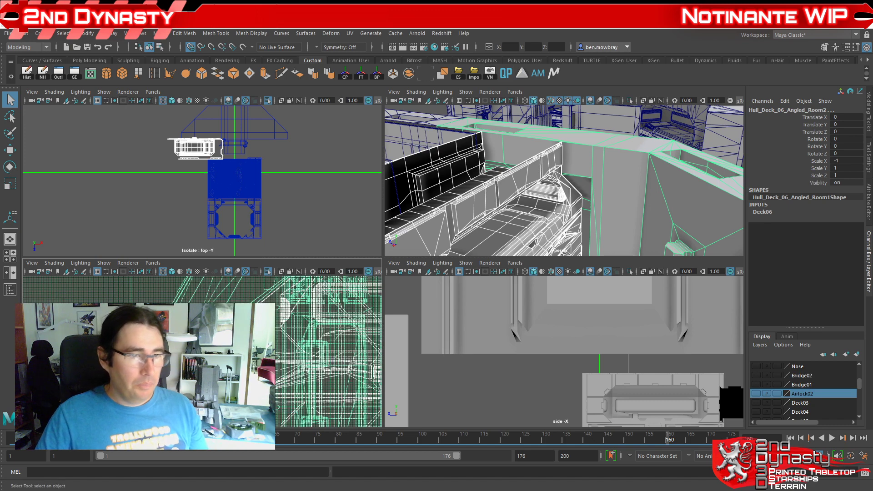
{"action": "scroll", "coordinate": [281, 372], "scroll_direction": "up", "scroll_amount": 6}
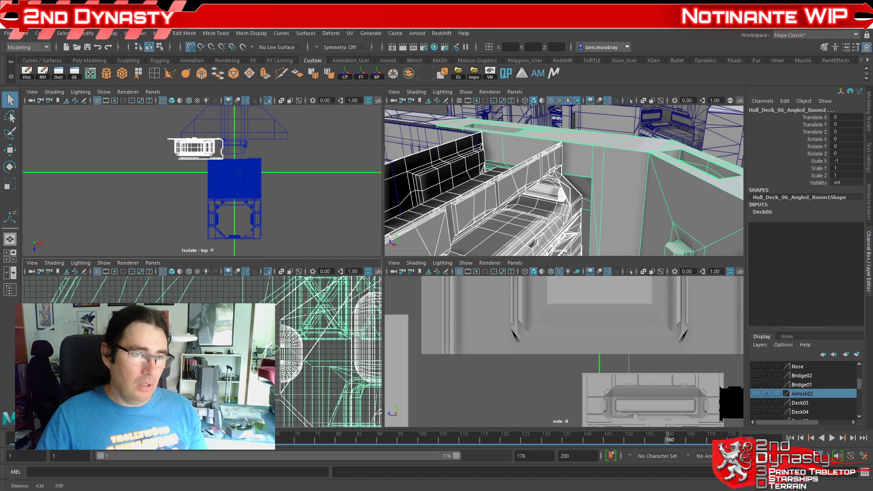
{"action": "scroll", "coordinate": [282, 373], "scroll_direction": "up", "scroll_amount": 6}
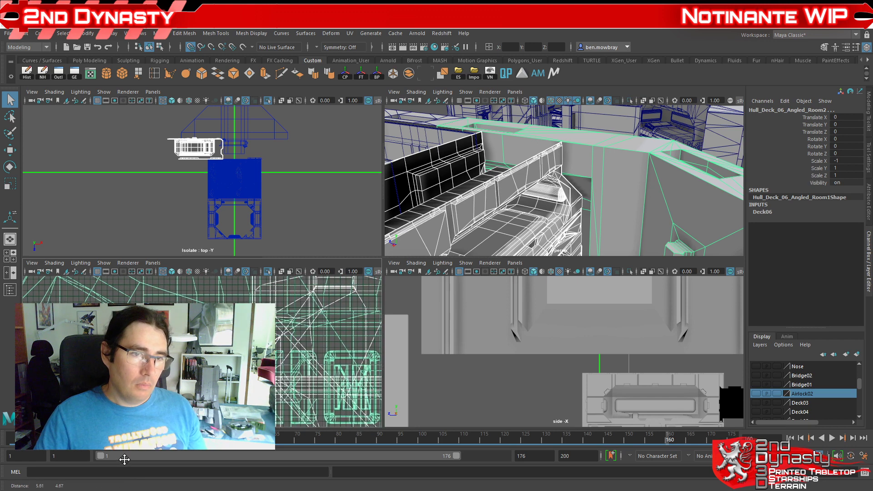
{"action": "scroll", "coordinate": [282, 373], "scroll_direction": "up", "scroll_amount": 5}
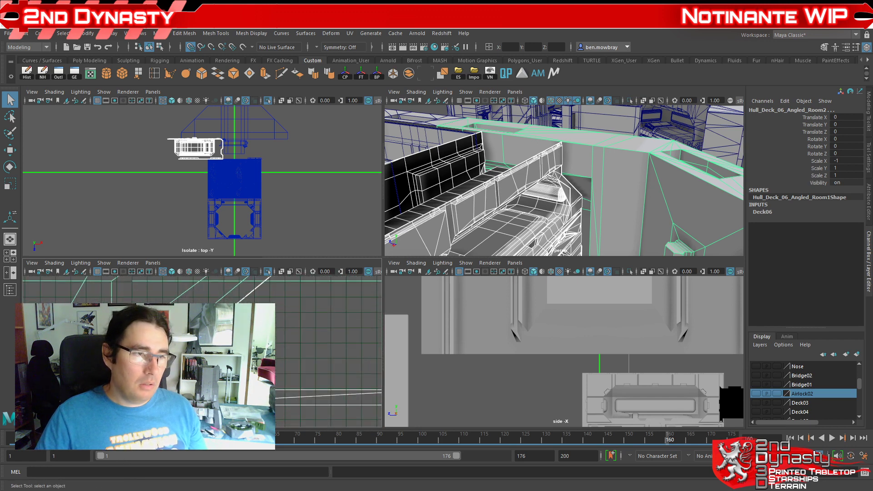
{"action": "scroll", "coordinate": [327, 350], "scroll_direction": "down", "scroll_amount": 3}
{"action": "middle_click_drag", "start_coordinate": [237, 364], "coordinate": [298, 320], "text": "alt"}
{"action": "scroll", "coordinate": [250, 352], "scroll_direction": "down", "scroll_amount": 2}
Step: Pick the hull's recess face beside the alcove end in face mode and inspect the area in an enlarged front view
{"action": "right_click_drag", "start_coordinate": [627, 163], "coordinate": [625, 184]}
{"action": "left_click", "coordinate": [586, 191]}
{"action": "left_click", "coordinate": [585, 191]}
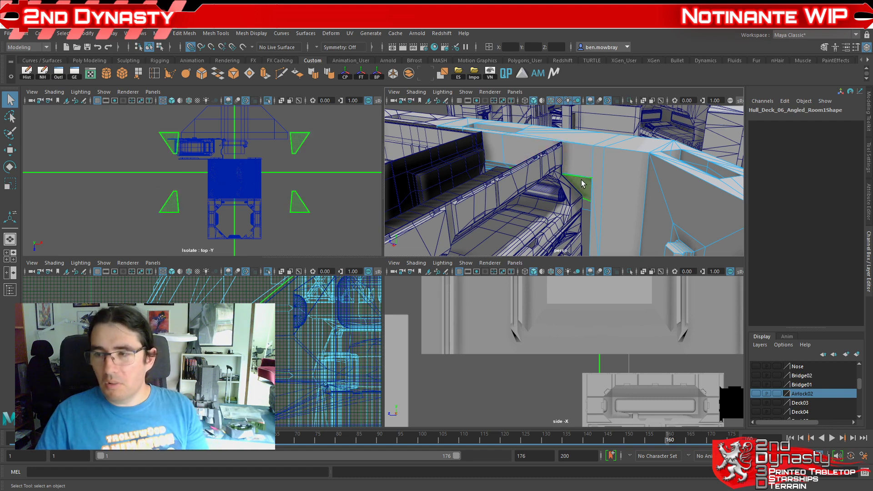
{"action": "key", "text": "space"}
{"action": "middle_click_drag", "start_coordinate": [436, 309], "coordinate": [558, 282], "text": "alt"}
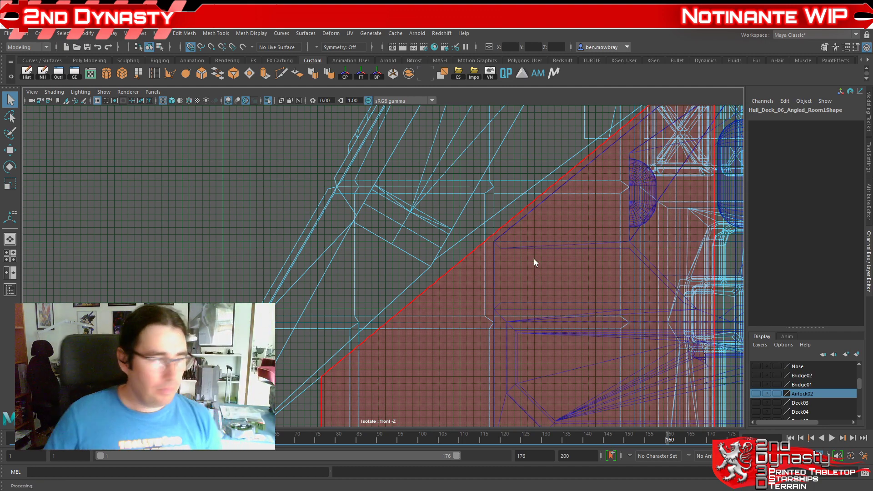
{"action": "key", "text": "super"}
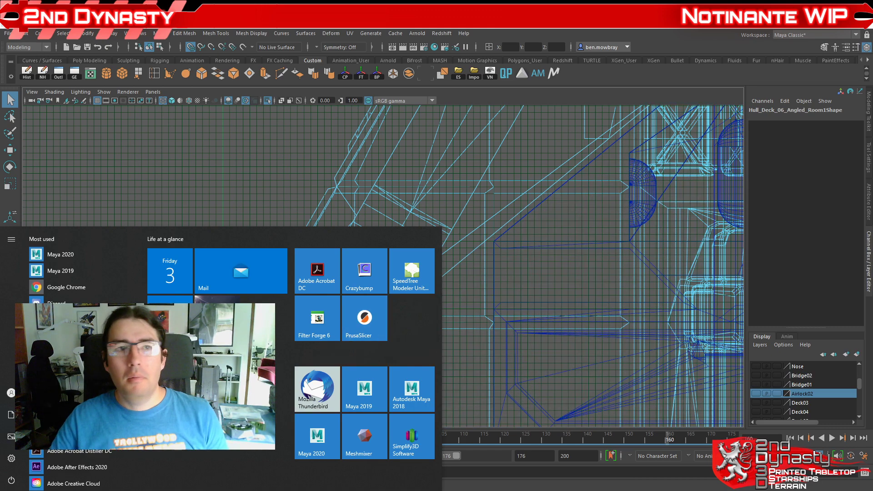
{"action": "key", "text": "super"}
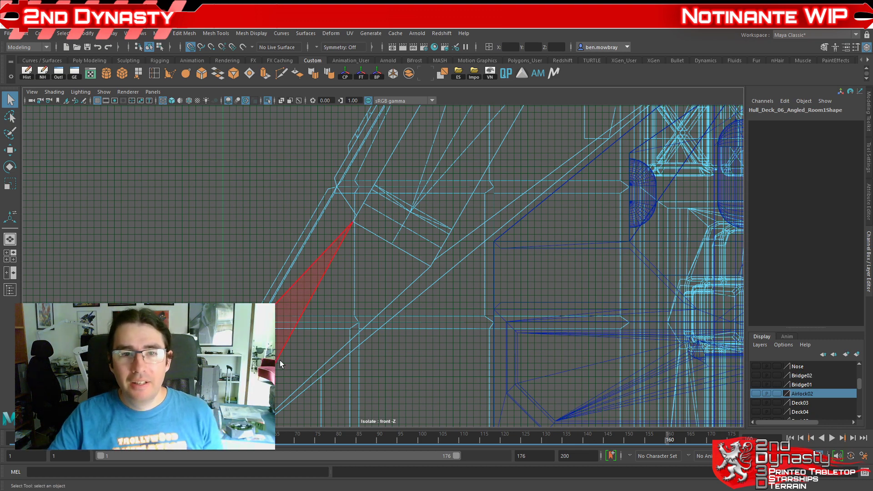
{"action": "middle_click_drag", "start_coordinate": [542, 265], "coordinate": [433, 339], "text": "alt"}
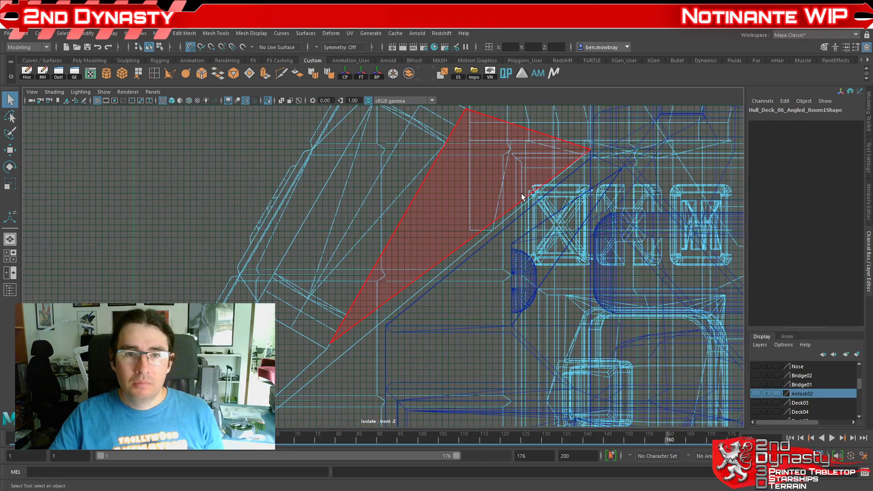
Step: Return from the front view to perspective, leave face mode and select the bunk wall mesh within the full ship scene
{"action": "scroll", "coordinate": [490, 266], "scroll_direction": "up", "scroll_amount": 2}
{"action": "middle_click_drag", "start_coordinate": [553, 211], "coordinate": [413, 299], "text": "alt"}
{"action": "scroll", "coordinate": [413, 299], "scroll_direction": "up", "scroll_amount": 2}
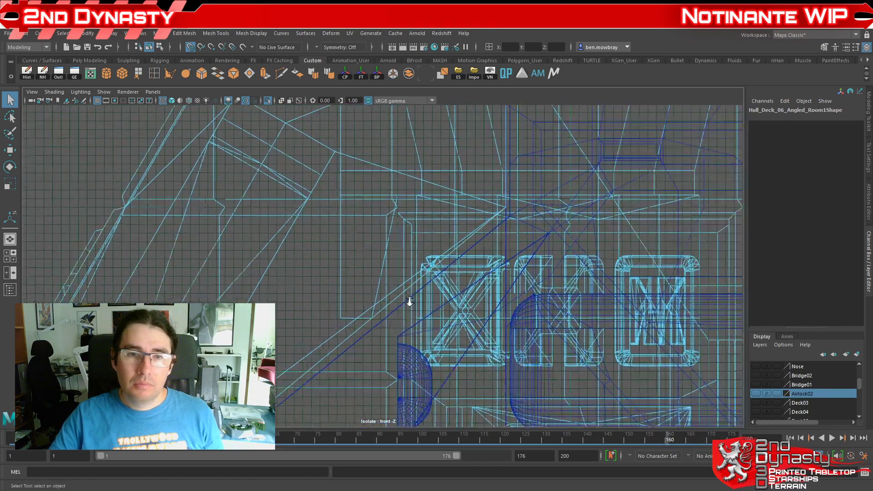
{"action": "middle_click_drag", "start_coordinate": [404, 333], "coordinate": [481, 271], "text": "alt"}
{"action": "scroll", "coordinate": [538, 242], "scroll_direction": "down", "scroll_amount": 2}
{"action": "key", "text": "space"}
{"action": "key", "text": "space"}
{"action": "left_click_drag", "start_coordinate": [472, 267], "coordinate": [491, 238], "text": "alt"}
{"action": "right_click_drag", "start_coordinate": [487, 214], "coordinate": [514, 200]}
{"action": "left_click_drag", "start_coordinate": [515, 202], "coordinate": [442, 302], "text": "alt"}
{"action": "left_click", "coordinate": [476, 306]}
{"action": "left_click", "coordinate": [451, 295]}
{"action": "left_click_drag", "start_coordinate": [415, 328], "coordinate": [421, 367], "text": "alt"}
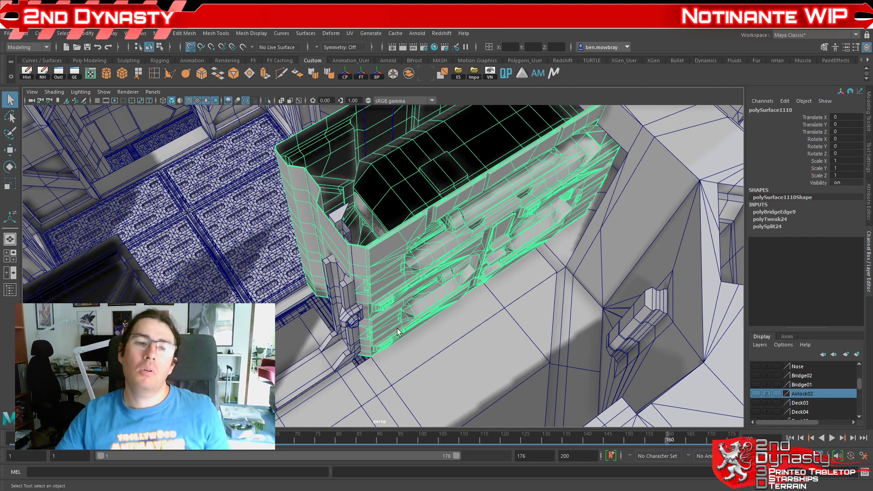
Step: Examine how the bunk wall mesh sits between the surrounding hull, floor tiles and neighbouring truss walls
{"action": "scroll", "coordinate": [408, 317], "scroll_direction": "down", "scroll_amount": 3}
{"action": "left_click_drag", "start_coordinate": [408, 317], "coordinate": [415, 297], "text": "alt"}
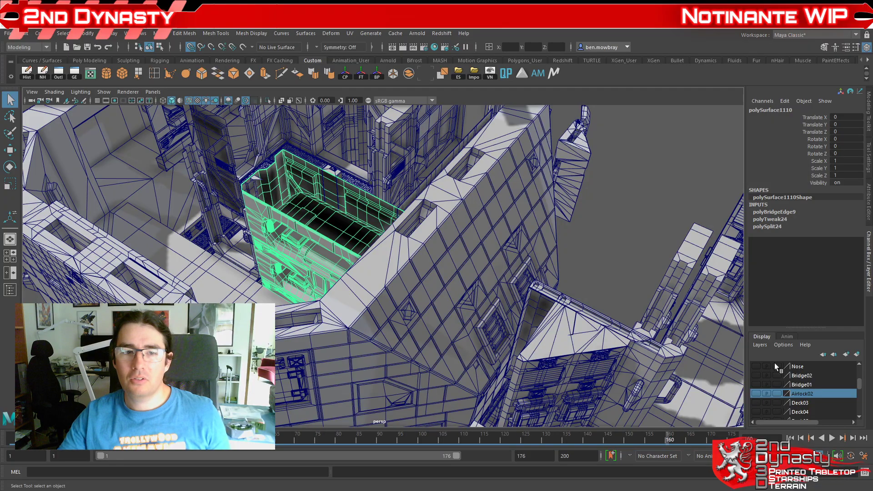
{"action": "left_click_drag", "start_coordinate": [474, 295], "coordinate": [523, 294], "text": "alt"}
{"action": "middle_click_drag", "start_coordinate": [523, 293], "coordinate": [564, 268], "text": "alt"}
{"action": "scroll", "coordinate": [560, 267], "scroll_direction": "up", "scroll_amount": 4}
{"action": "left_click_drag", "start_coordinate": [560, 267], "coordinate": [619, 308], "text": "alt"}
{"action": "scroll", "coordinate": [481, 316], "scroll_direction": "up", "scroll_amount": 3}
{"action": "scroll", "coordinate": [521, 332], "scroll_direction": "down", "scroll_amount": 4}
{"action": "scroll", "coordinate": [622, 309], "scroll_direction": "up", "scroll_amount": 3}
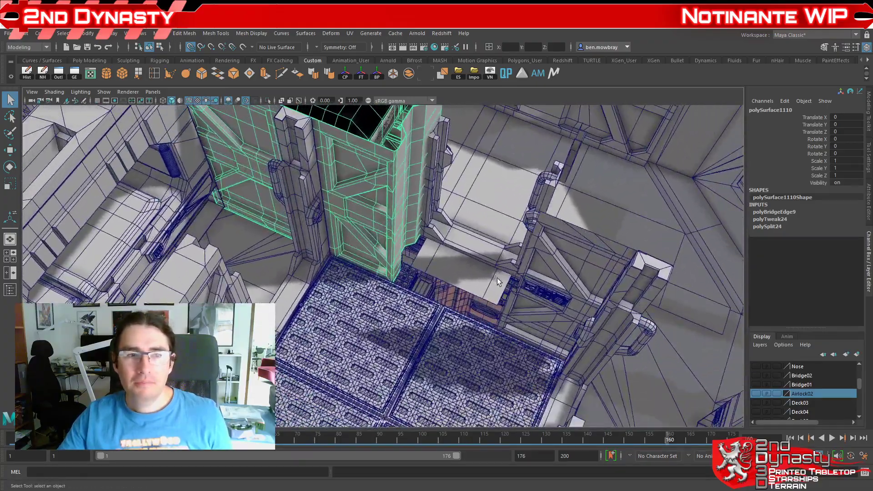
{"action": "left_click_drag", "start_coordinate": [505, 285], "coordinate": [506, 319], "text": "alt"}
{"action": "left_click_drag", "start_coordinate": [441, 312], "coordinate": [386, 295], "text": "alt"}
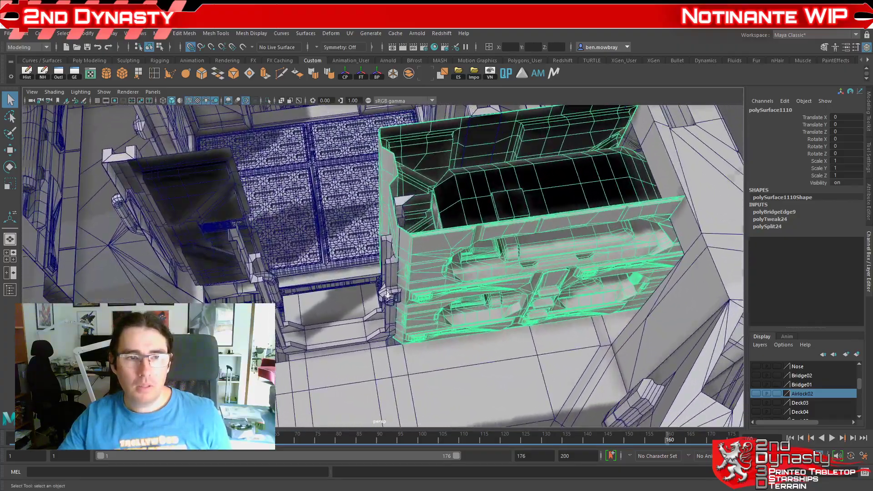
Step: Examine the bunk wall's outer end where it meets the angled hull wall, from above and close up
{"action": "scroll", "coordinate": [410, 266], "scroll_direction": "up", "scroll_amount": 3}
{"action": "scroll", "coordinate": [421, 300], "scroll_direction": "down", "scroll_amount": 5}
{"action": "middle_click_drag", "start_coordinate": [559, 282], "coordinate": [436, 277], "text": "alt"}
{"action": "scroll", "coordinate": [436, 277], "scroll_direction": "up", "scroll_amount": 3}
{"action": "left_click_drag", "start_coordinate": [437, 277], "coordinate": [503, 259], "text": "alt"}
{"action": "middle_click_drag", "start_coordinate": [503, 259], "coordinate": [421, 342], "text": "alt"}
{"action": "scroll", "coordinate": [423, 342], "scroll_direction": "up", "scroll_amount": 3}
{"action": "mouse_move", "coordinate": [424, 341]}
{"action": "left_mouse_down", "text": "alt"}
{"action": "mouse_move", "coordinate": [506, 337]}
{"action": "mouse_move", "coordinate": [527, 305]}
{"action": "mouse_move", "coordinate": [496, 332]}
{"action": "mouse_move", "coordinate": [429, 317]}
{"action": "mouse_move", "coordinate": [433, 333]}
{"action": "left_mouse_up", "text": "alt"}
{"action": "scroll", "coordinate": [438, 332], "scroll_direction": "down", "scroll_amount": 4}
{"action": "middle_click_drag", "start_coordinate": [438, 332], "coordinate": [445, 301], "text": "alt"}
{"action": "left_click_drag", "start_coordinate": [445, 301], "coordinate": [443, 292], "text": "alt"}
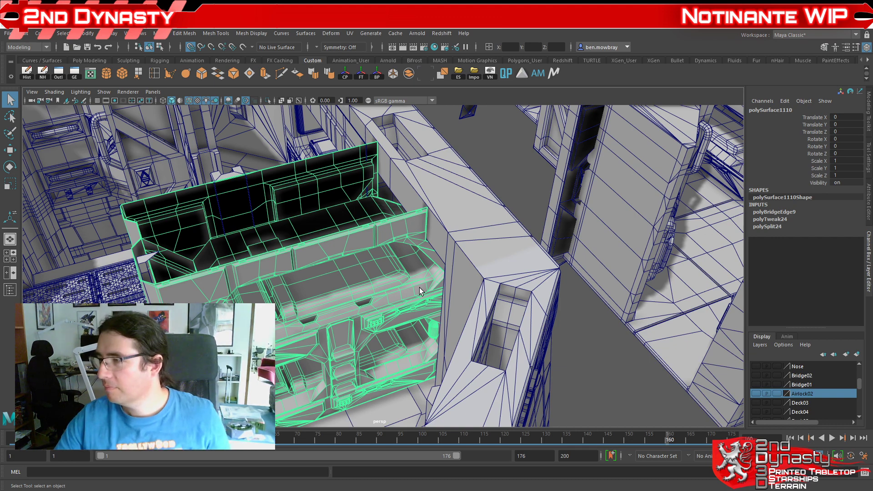
{"action": "left_click_drag", "start_coordinate": [263, 192], "coordinate": [530, 247], "text": "alt"}
{"action": "middle_click_drag", "start_coordinate": [530, 247], "coordinate": [355, 297], "text": "alt"}
{"action": "right_click_drag", "start_coordinate": [355, 298], "coordinate": [399, 288], "text": "alt"}
{"action": "left_click_drag", "start_coordinate": [400, 288], "coordinate": [486, 273], "text": "alt"}
{"action": "middle_click_drag", "start_coordinate": [486, 273], "coordinate": [359, 309], "text": "alt"}
{"action": "right_click_drag", "start_coordinate": [359, 309], "coordinate": [383, 295], "text": "alt"}
{"action": "left_click_drag", "start_coordinate": [383, 295], "coordinate": [340, 296], "text": "alt"}
{"action": "middle_click_drag", "start_coordinate": [340, 296], "coordinate": [382, 316], "text": "alt"}
{"action": "left_click_drag", "start_coordinate": [382, 316], "coordinate": [278, 313], "text": "alt"}
{"action": "right_click_drag", "start_coordinate": [278, 314], "coordinate": [313, 309], "text": "alt"}
{"action": "left_click_drag", "start_coordinate": [313, 309], "coordinate": [415, 316], "text": "alt"}
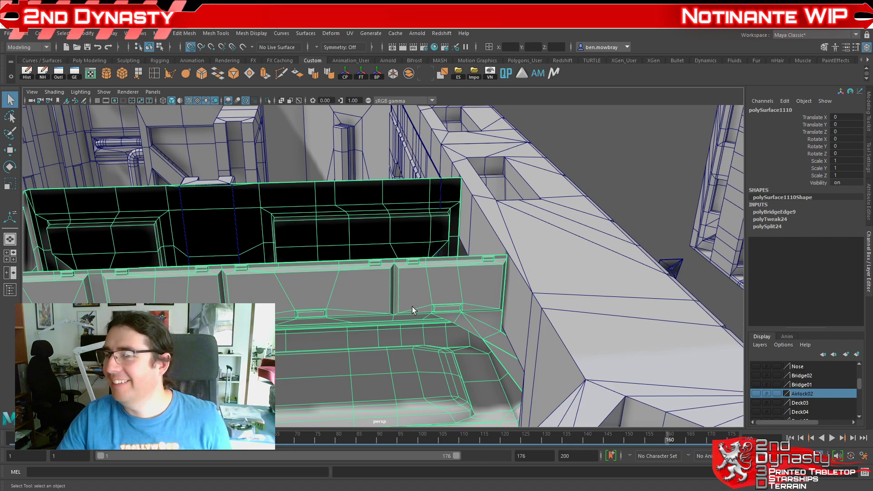
Step: Isolate the bunk wall mesh and cut two edges across the bridged sloped strip at the alcove end with Multi-Cut
{"action": "mouse_move", "coordinate": [376, 323]}
{"action": "left_mouse_down", "text": "alt"}
{"action": "mouse_move", "coordinate": [347, 306]}
{"action": "mouse_move", "coordinate": [289, 315]}
{"action": "mouse_move", "coordinate": [376, 331]}
{"action": "mouse_move", "coordinate": [413, 317]}
{"action": "mouse_move", "coordinate": [405, 351]}
{"action": "mouse_move", "coordinate": [450, 230]}
{"action": "mouse_move", "coordinate": [509, 240]}
{"action": "mouse_move", "coordinate": [530, 220]}
{"action": "mouse_move", "coordinate": [501, 257]}
{"action": "mouse_move", "coordinate": [408, 254]}
{"action": "mouse_move", "coordinate": [482, 262]}
{"action": "mouse_move", "coordinate": [342, 296]}
{"action": "mouse_move", "coordinate": [373, 322]}
{"action": "mouse_move", "coordinate": [390, 323]}
{"action": "left_mouse_up", "text": "alt"}
{"action": "key", "text": "f"}
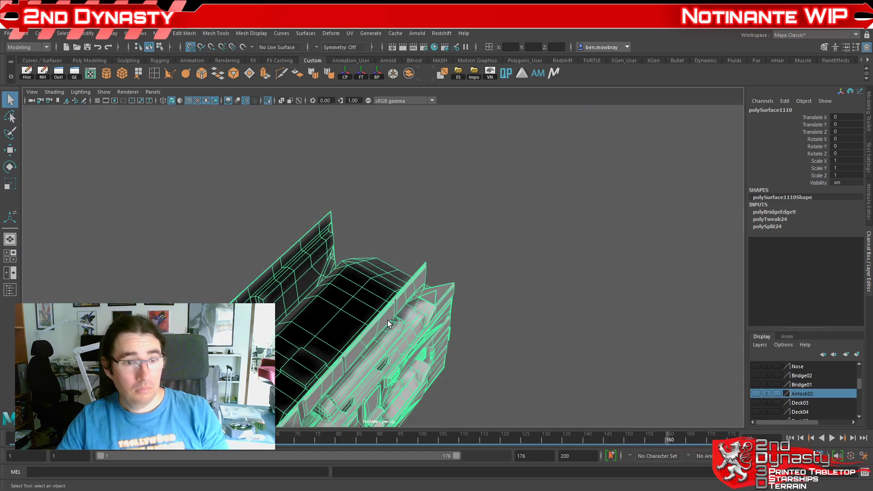
{"action": "key", "text": "ctrl+1"}
{"action": "left_click_drag", "start_coordinate": [450, 323], "coordinate": [421, 263], "text": "alt"}
{"action": "middle_click_drag", "start_coordinate": [421, 264], "coordinate": [462, 266], "text": "alt"}
{"action": "scroll", "coordinate": [463, 266], "scroll_direction": "up", "scroll_amount": 4}
{"action": "left_click_drag", "start_coordinate": [471, 272], "coordinate": [442, 228], "text": "alt"}
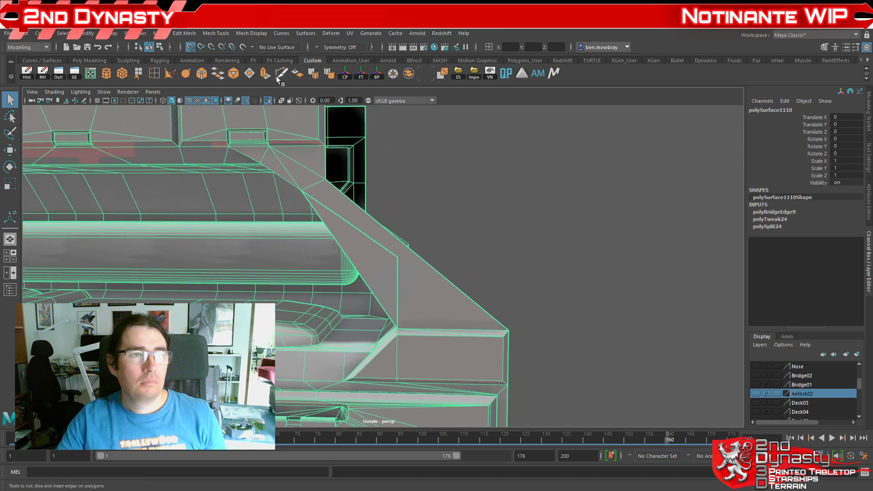
{"action": "key", "text": "ctrl+shift+x"}
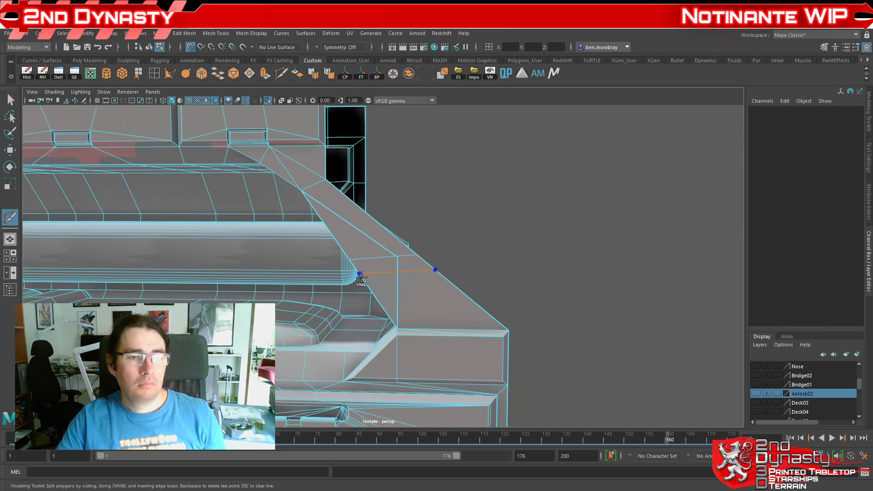
{"action": "left_click_drag", "start_coordinate": [357, 273], "coordinate": [455, 180], "text": "alt"}
{"action": "left_click_drag", "start_coordinate": [493, 268], "coordinate": [457, 287], "text": "alt"}
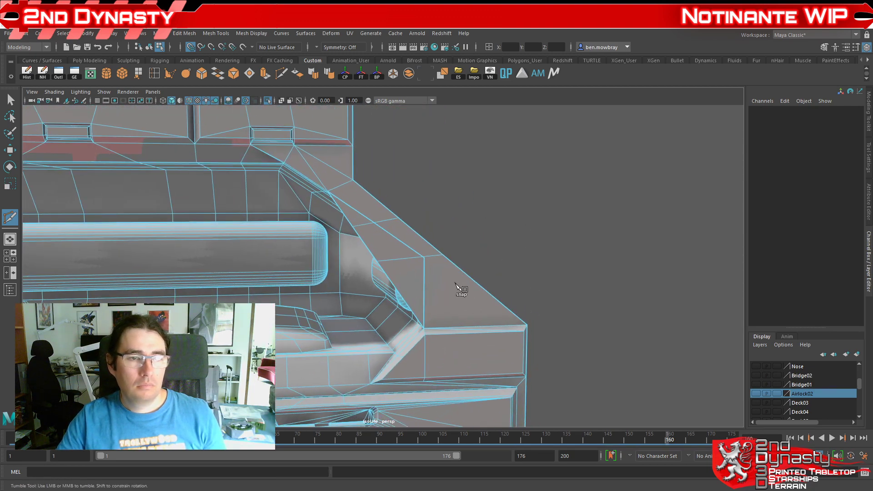
Step: Snap the inner vertices of the two cuts onto the sloped strip's adjacent corner vertices and merge the overlapping vertices
{"action": "key", "text": "w"}
{"action": "right_click_drag", "start_coordinate": [405, 251], "coordinate": [364, 232]}
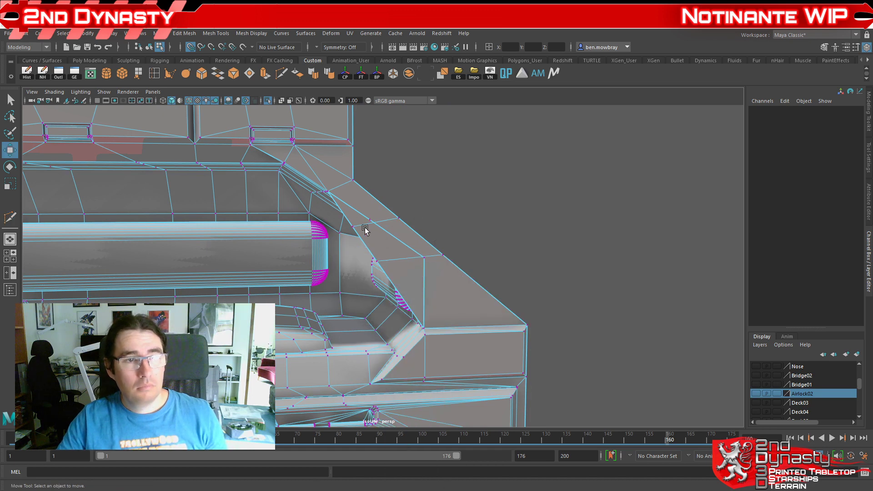
{"action": "left_click", "coordinate": [353, 226]}
{"action": "left_click_drag", "start_coordinate": [351, 221], "coordinate": [367, 222]}
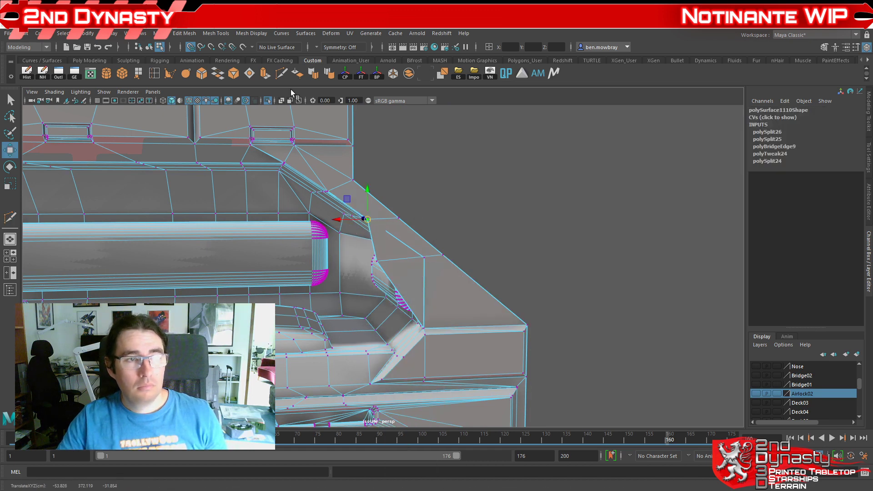
{"action": "left_click_drag", "start_coordinate": [364, 218], "coordinate": [369, 221]}
{"action": "left_click", "coordinate": [381, 261]}
{"action": "left_click_drag", "start_coordinate": [376, 261], "coordinate": [429, 257]}
{"action": "right_click_drag", "start_coordinate": [388, 244], "coordinate": [363, 215], "text": "alt"}
{"action": "left_click_drag", "start_coordinate": [371, 233], "coordinate": [399, 192], "text": "alt"}
{"action": "left_click_drag", "start_coordinate": [376, 160], "coordinate": [444, 247]}
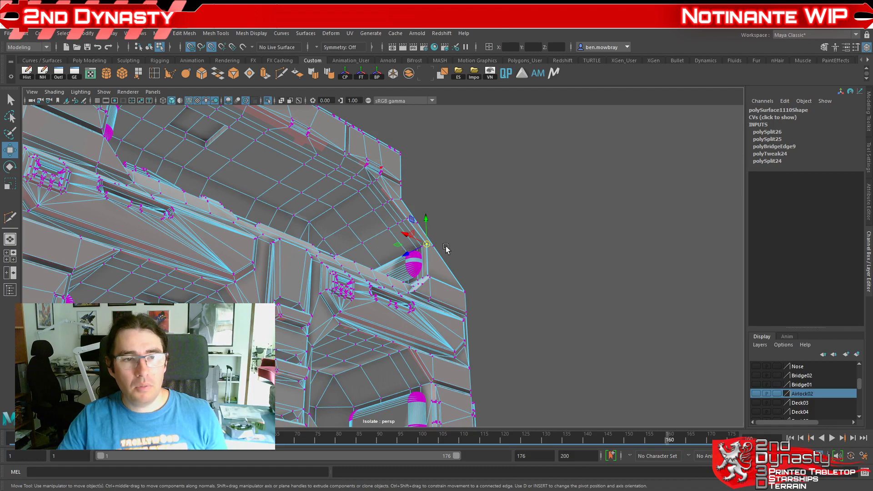
{"action": "right_click_drag", "start_coordinate": [431, 238], "coordinate": [473, 199], "text": "shift"}
Step: Select the open border edges along the front panel's end and extrude them to the first edge line across the alcove
{"action": "left_click_drag", "start_coordinate": [474, 197], "coordinate": [454, 298], "text": "alt"}
{"action": "right_click_drag", "start_coordinate": [477, 194], "coordinate": [497, 176]}
{"action": "key", "text": "q"}
{"action": "scroll", "coordinate": [375, 110], "scroll_direction": "up", "scroll_amount": 3}
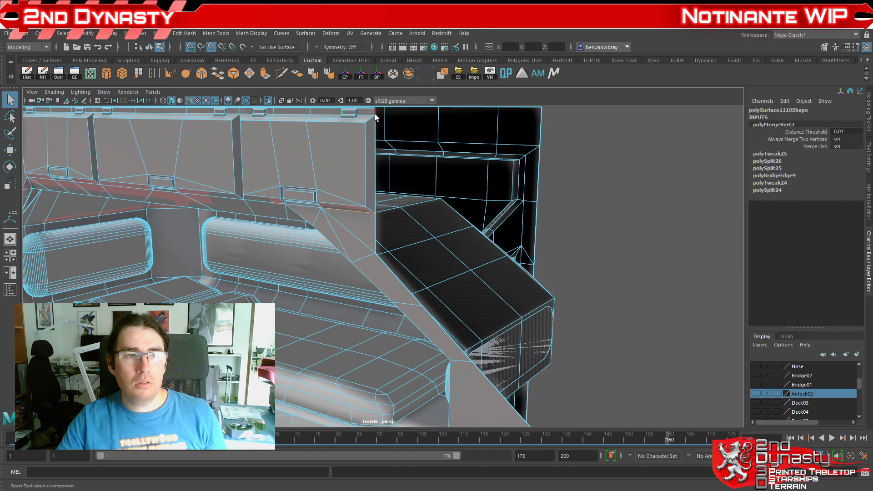
{"action": "left_click", "coordinate": [375, 114]}
{"action": "scroll", "coordinate": [419, 244], "scroll_direction": "down", "scroll_amount": 4}
{"action": "scroll", "coordinate": [419, 244], "scroll_direction": "up", "scroll_amount": 3}
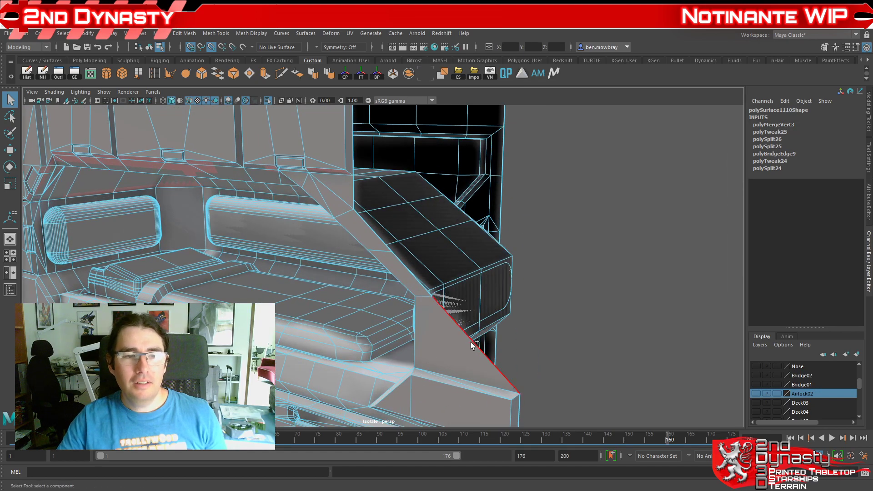
{"action": "scroll", "coordinate": [468, 340], "scroll_direction": "down", "scroll_amount": 5}
{"action": "left_click_drag", "start_coordinate": [468, 340], "coordinate": [358, 232], "text": "alt"}
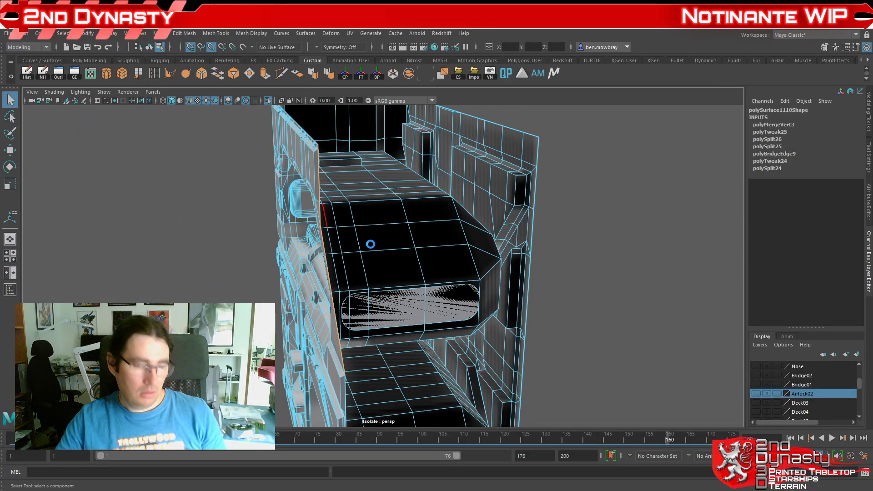
{"action": "key", "text": "ctrl+e"}
{"action": "left_click_drag", "start_coordinate": [393, 232], "coordinate": [338, 254], "text": "alt"}
{"action": "middle_click_drag", "start_coordinate": [338, 255], "coordinate": [374, 128]}
{"action": "left_click_drag", "start_coordinate": [398, 214], "coordinate": [337, 191], "text": "alt"}
{"action": "left_click_drag", "start_coordinate": [272, 175], "coordinate": [288, 243], "text": "alt"}
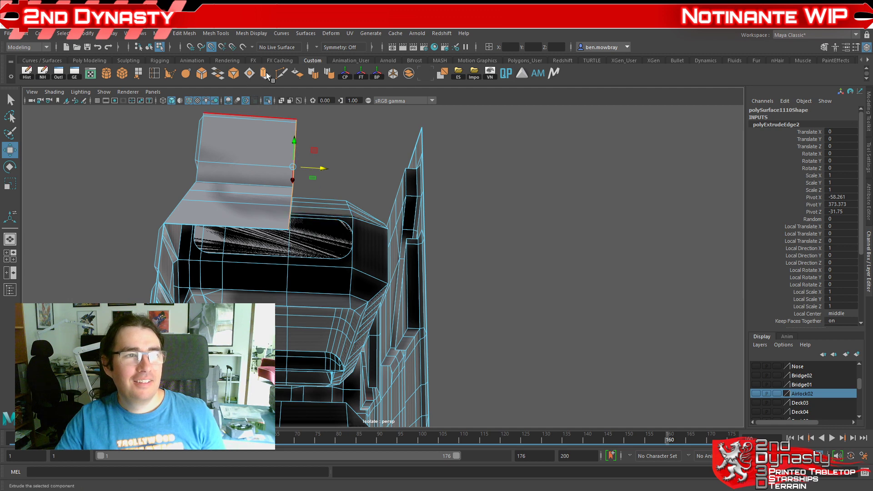
Step: Extrude the border edges two more times until they reach the truss wall, and scale the last edge row along its depth
{"action": "key", "text": "ctrl+e"}
{"action": "key", "text": "w"}
{"action": "left_click_drag", "start_coordinate": [321, 168], "coordinate": [382, 236]}
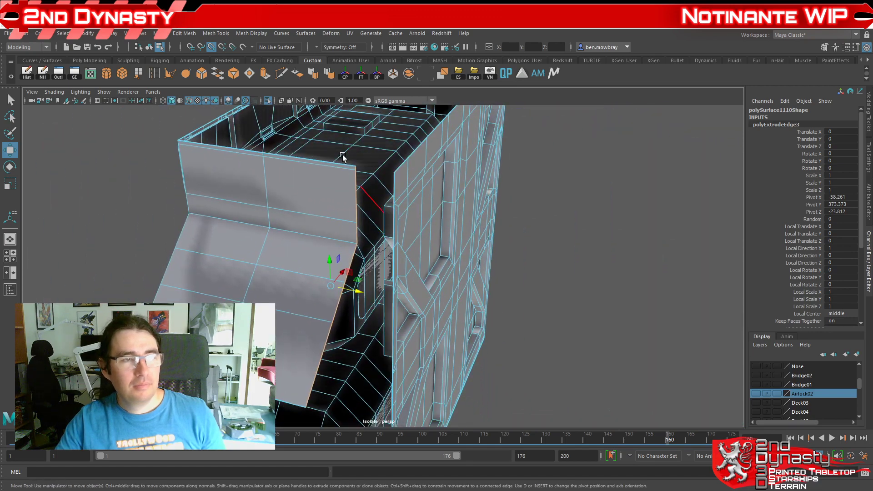
{"action": "key", "text": "ctrl+e"}
{"action": "key", "text": "w"}
{"action": "left_click_drag", "start_coordinate": [358, 291], "coordinate": [394, 172]}
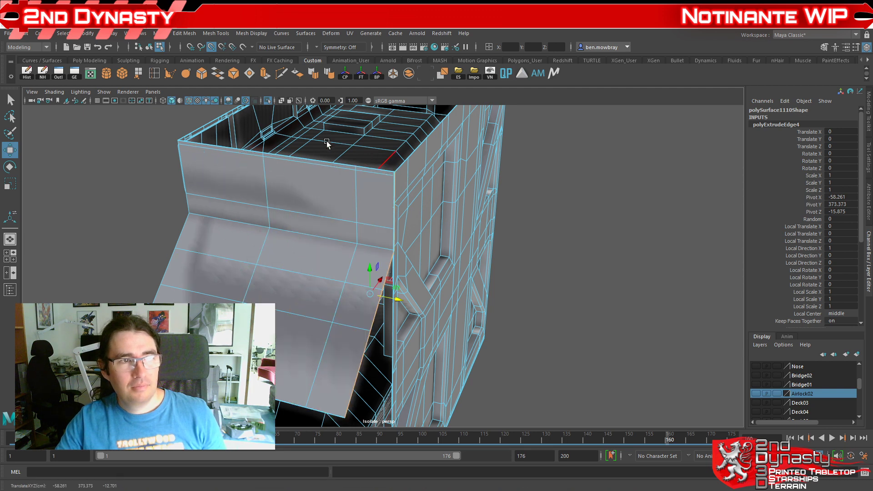
{"action": "key", "text": "e"}
{"action": "key", "text": "r"}
{"action": "left_click_drag", "start_coordinate": [370, 294], "coordinate": [382, 296]}
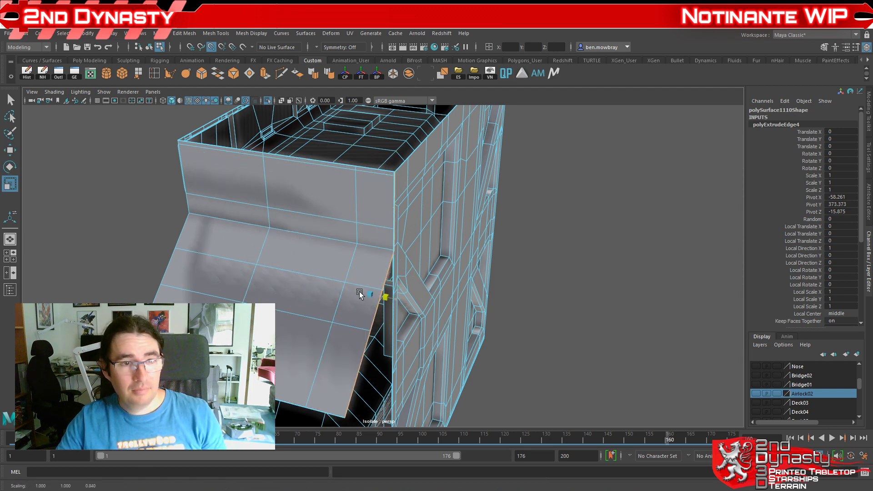
Step: Select the recess rim face loops of the truss wall's upper panels beside the extruded end in face mode
{"action": "left_click_drag", "start_coordinate": [133, 283], "coordinate": [423, 241], "text": "alt"}
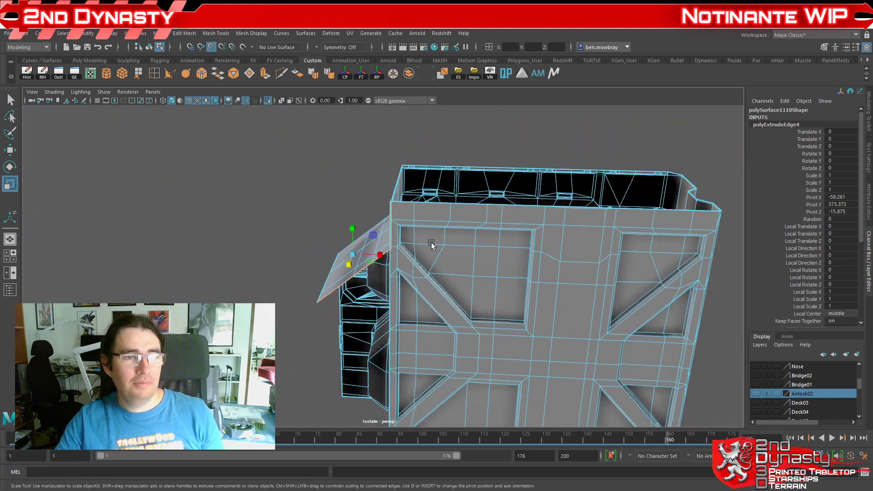
{"action": "right_click_drag", "start_coordinate": [423, 241], "coordinate": [479, 187], "text": "alt"}
{"action": "middle_click_drag", "start_coordinate": [479, 186], "coordinate": [467, 148], "text": "alt"}
{"action": "right_click_drag", "start_coordinate": [408, 238], "coordinate": [408, 262]}
{"action": "middle_click_drag", "start_coordinate": [397, 213], "coordinate": [410, 251], "text": "alt"}
{"action": "scroll", "coordinate": [377, 251], "scroll_direction": "up", "scroll_amount": 4}
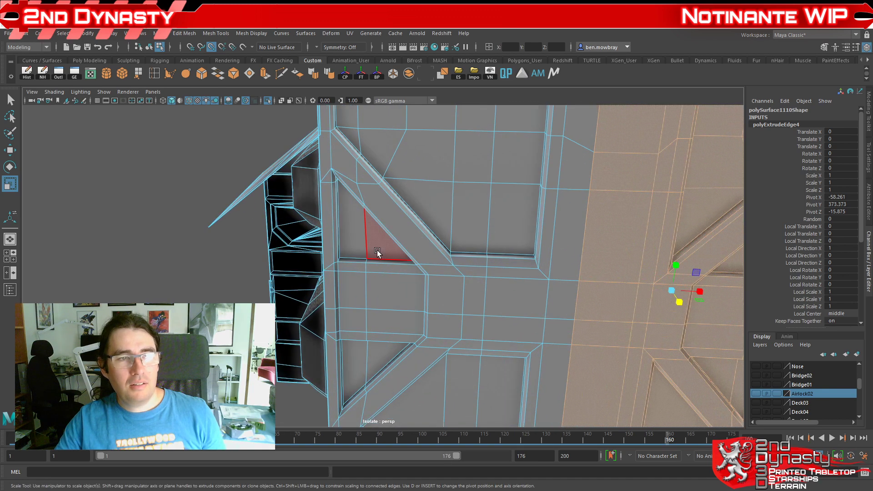
{"action": "left_click", "coordinate": [352, 260]}
{"action": "double_click", "coordinate": [396, 263]}
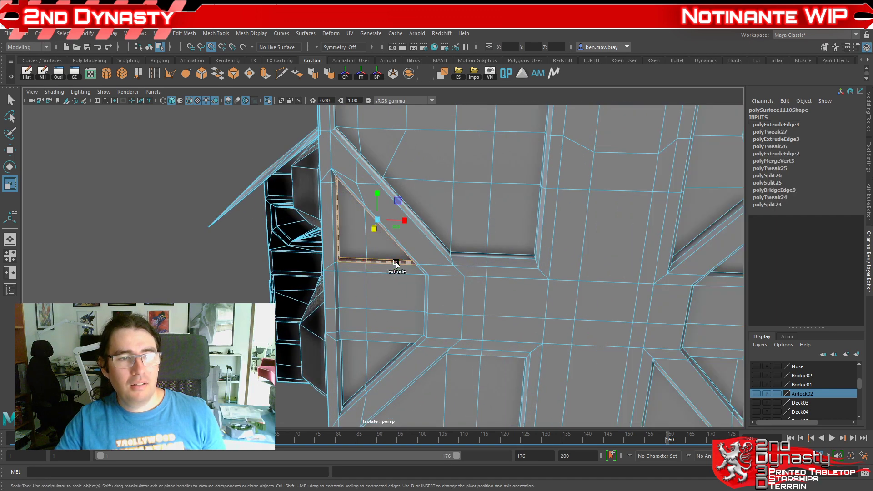
{"action": "left_click", "coordinate": [476, 253], "text": "shift"}
{"action": "double_click", "coordinate": [498, 255], "text": "shift"}
Step: Add the lower recess rims, grow the selection across the wall's end bay and include the faces along its upper rim
{"action": "scroll", "coordinate": [501, 267], "scroll_direction": "down", "scroll_amount": 3}
{"action": "middle_click_drag", "start_coordinate": [484, 307], "coordinate": [478, 257], "text": "alt"}
{"action": "left_click_drag", "start_coordinate": [486, 311], "coordinate": [473, 335], "text": "alt"}
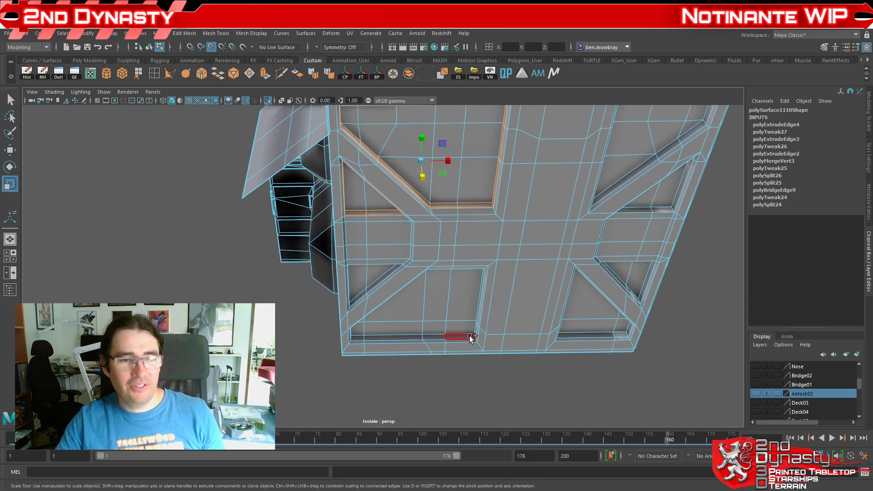
{"action": "left_click", "coordinate": [441, 335], "text": "shift"}
{"action": "key", "text": "shift+period"}
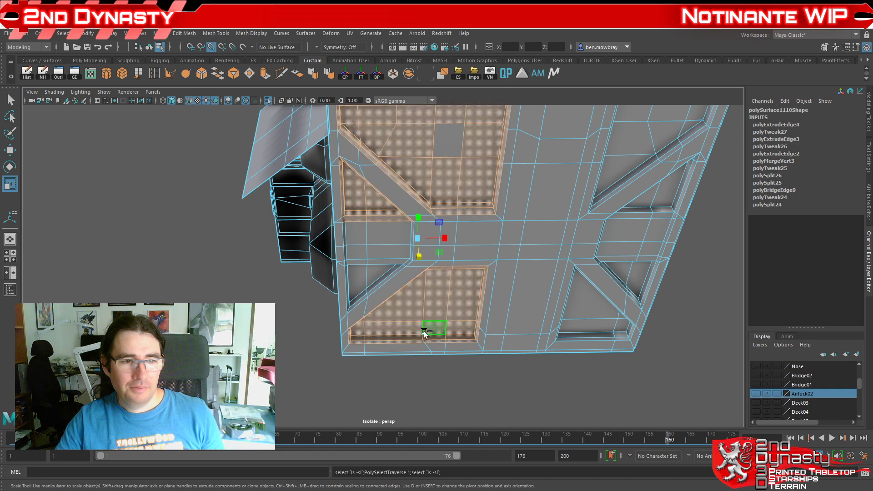
{"action": "key", "text": "ctrl+z"}
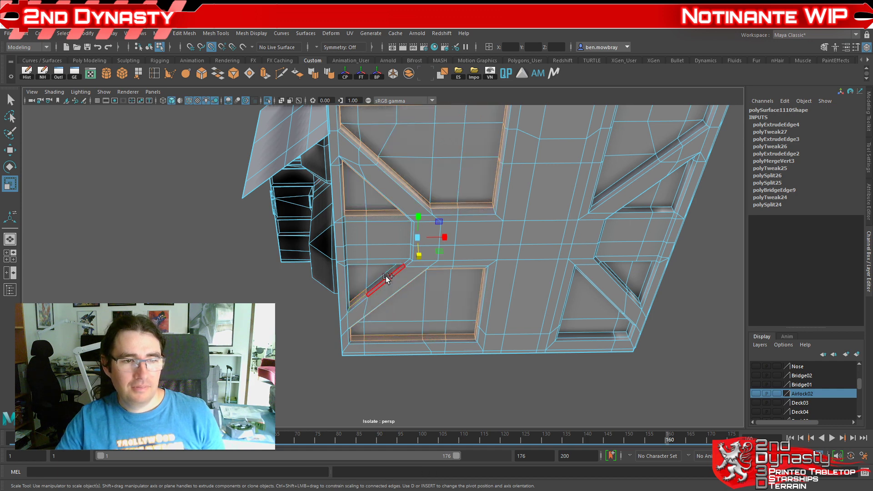
{"action": "left_click", "coordinate": [385, 275], "text": "shift"}
{"action": "key", "text": "shift+period"}
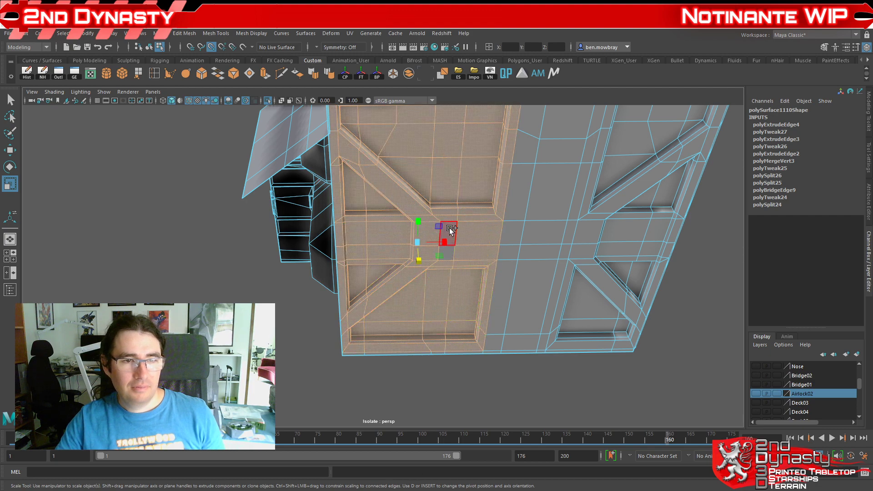
{"action": "scroll", "coordinate": [453, 225], "scroll_direction": "down", "scroll_amount": 3}
{"action": "middle_click_drag", "start_coordinate": [435, 218], "coordinate": [471, 302], "text": "alt"}
{"action": "scroll", "coordinate": [471, 301], "scroll_direction": "up", "scroll_amount": 4}
{"action": "left_click", "coordinate": [402, 233], "text": "shift"}
{"action": "double_click", "coordinate": [582, 234], "text": "shift"}
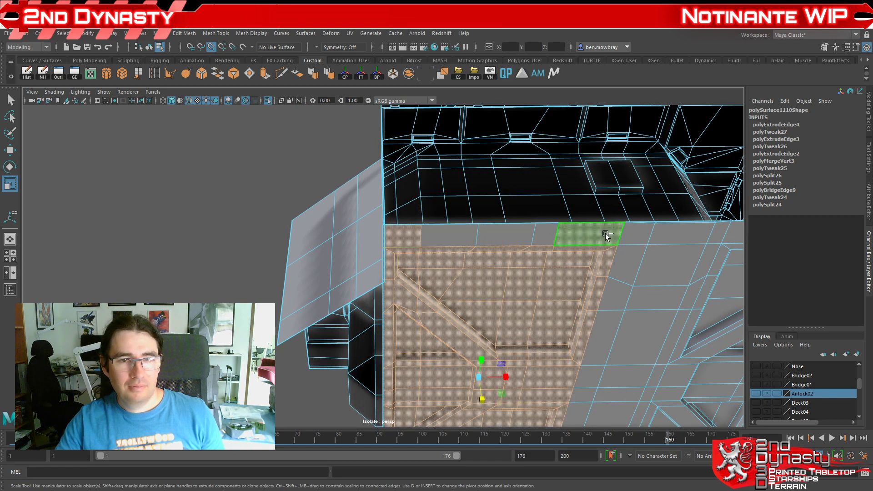
Step: Place the selected faces' pivot on the truss wall's upper corner and shift the faces along X to the extruded edge
{"action": "key", "text": "d"}
{"action": "left_click_drag", "start_coordinate": [480, 376], "coordinate": [460, 345]}
{"action": "left_click_drag", "start_coordinate": [378, 220], "coordinate": [381, 231]}
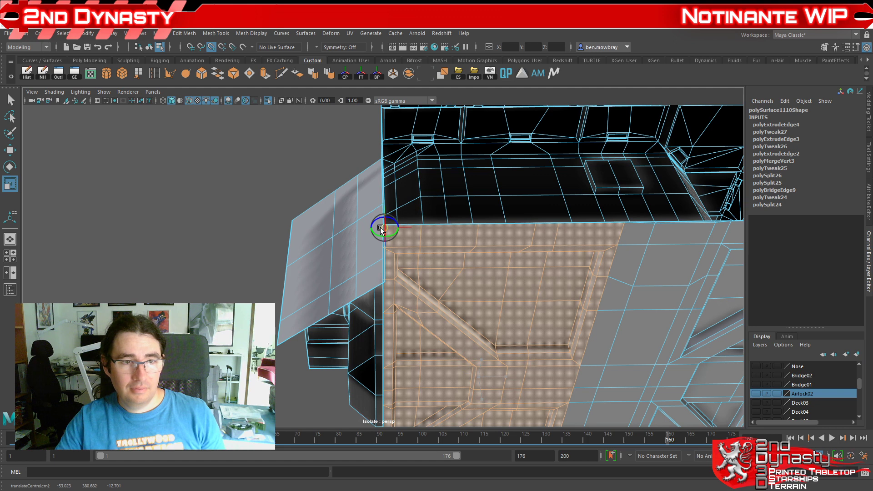
{"action": "key", "text": "d"}
{"action": "key", "text": "w"}
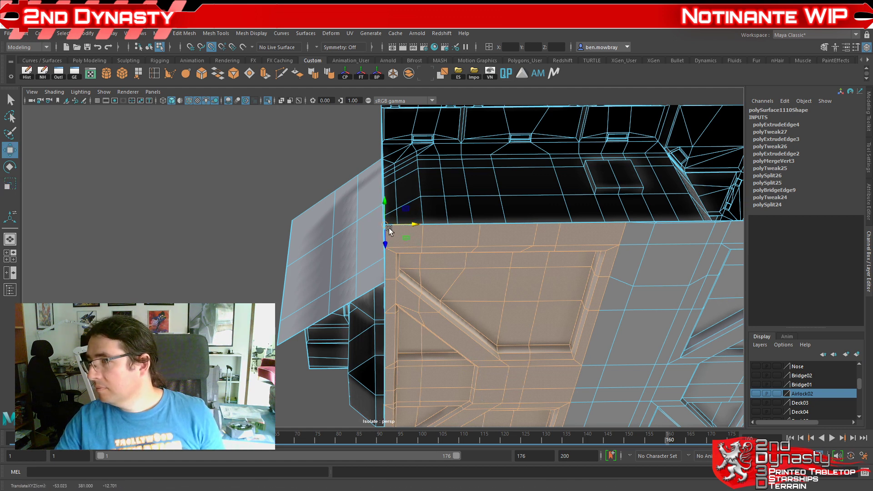
Step: Snap the extruded end's corner vertices vertically to the truss wall's matching vertex, then merge the vertices along that upper corner
{"action": "left_click_drag", "start_coordinate": [390, 231], "coordinate": [389, 249], "text": "alt"}
{"action": "right_click", "coordinate": [389, 247]}
{"action": "right_click_drag", "start_coordinate": [390, 247], "coordinate": [359, 247]}
{"action": "left_click_drag", "start_coordinate": [402, 230], "coordinate": [415, 272]}
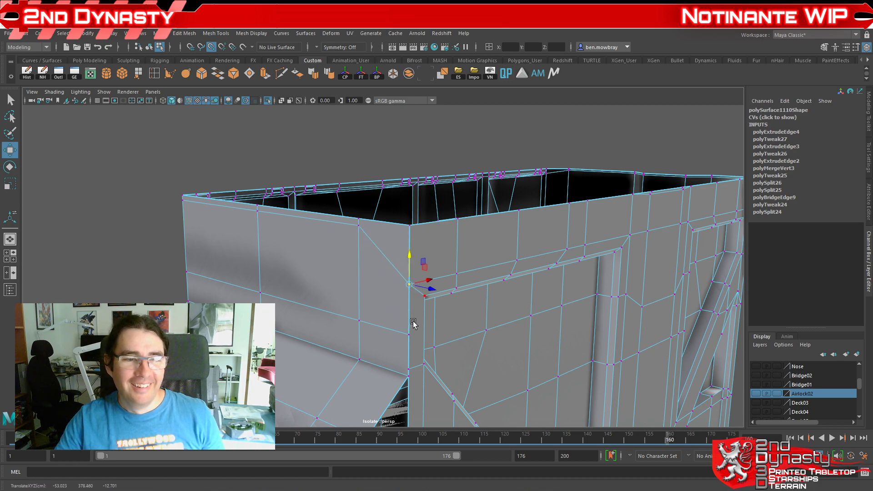
{"action": "left_click_drag", "start_coordinate": [415, 331], "coordinate": [374, 144], "text": "alt"}
{"action": "left_click_drag", "start_coordinate": [384, 182], "coordinate": [449, 266], "text": "alt"}
{"action": "left_click", "coordinate": [432, 269]}
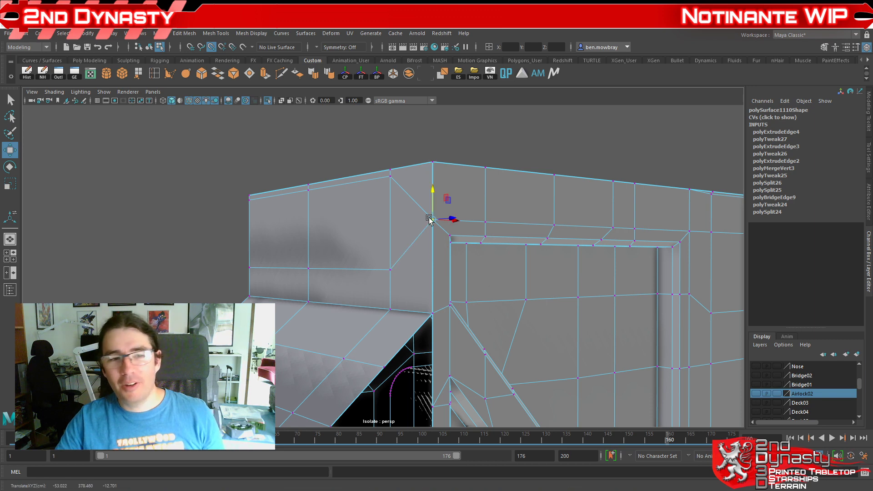
{"action": "left_click_drag", "start_coordinate": [412, 275], "coordinate": [322, 216], "text": "alt"}
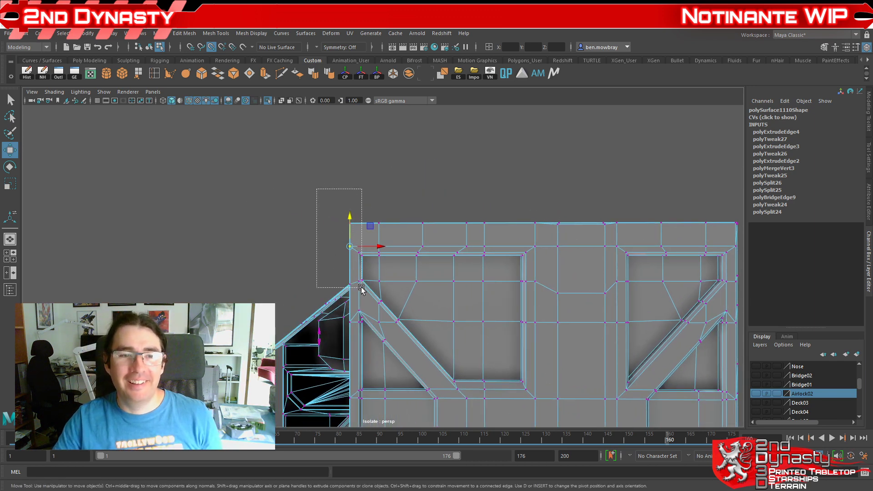
{"action": "right_click_drag", "start_coordinate": [357, 263], "coordinate": [398, 223], "text": "shift"}
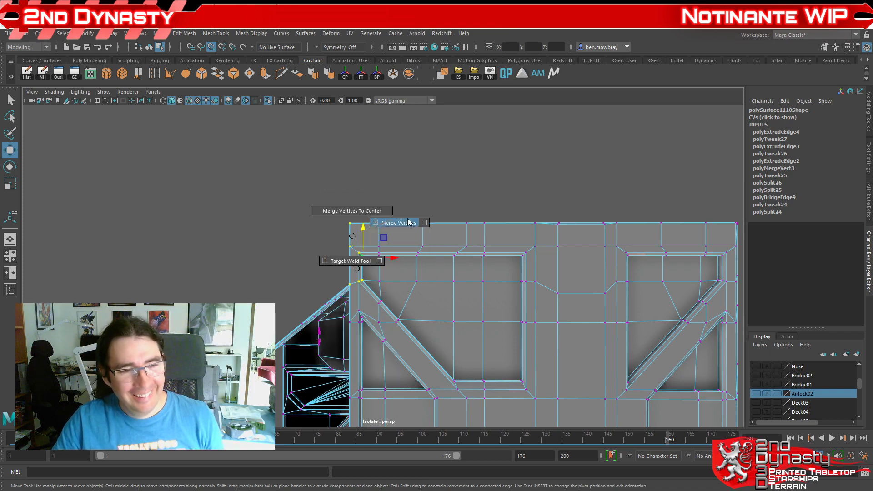
Step: Return the wall mesh to object mode and delete its non-deformer history
{"action": "left_click_drag", "start_coordinate": [398, 223], "coordinate": [409, 191], "text": "alt"}
{"action": "right_click_drag", "start_coordinate": [426, 171], "coordinate": [468, 154]}
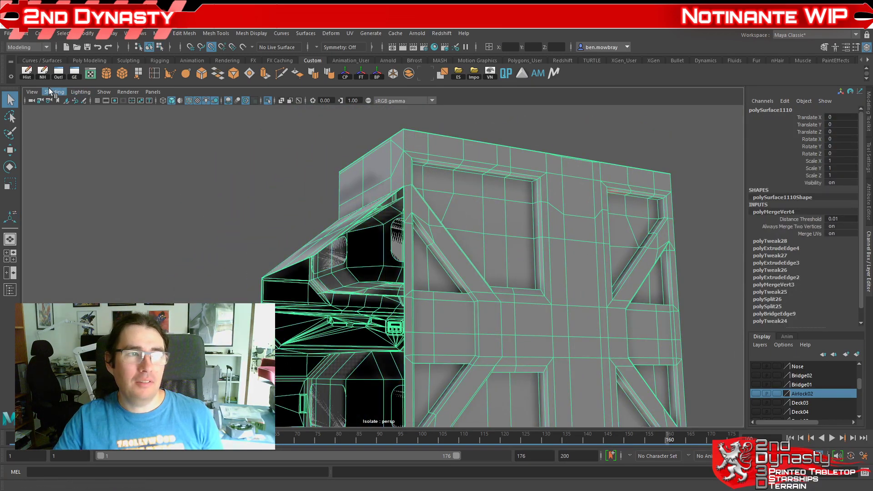
{"action": "left_click", "coordinate": [45, 70]}
Step: Extrude the lower border edges at the truss wall's open end and align them with the sloping panel's nearest vertex
{"action": "left_click_drag", "start_coordinate": [432, 223], "coordinate": [450, 216], "text": "alt"}
{"action": "right_click_drag", "start_coordinate": [449, 217], "coordinate": [449, 197]}
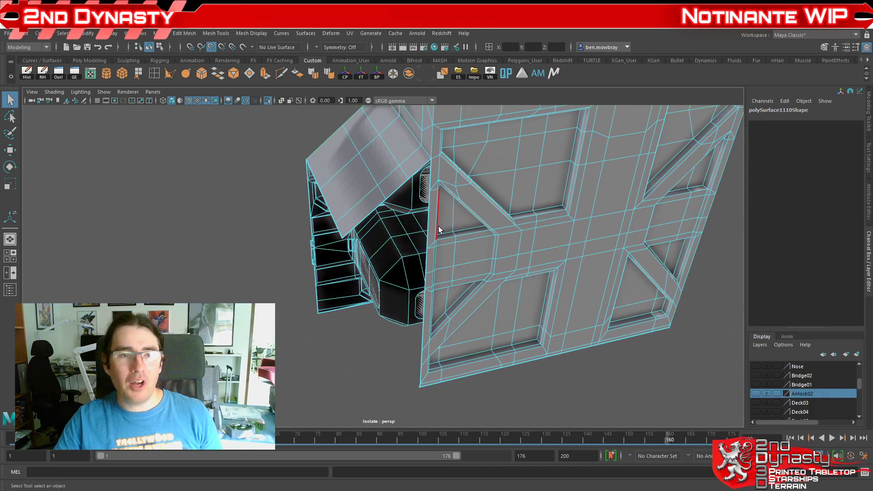
{"action": "double_click", "coordinate": [419, 385]}
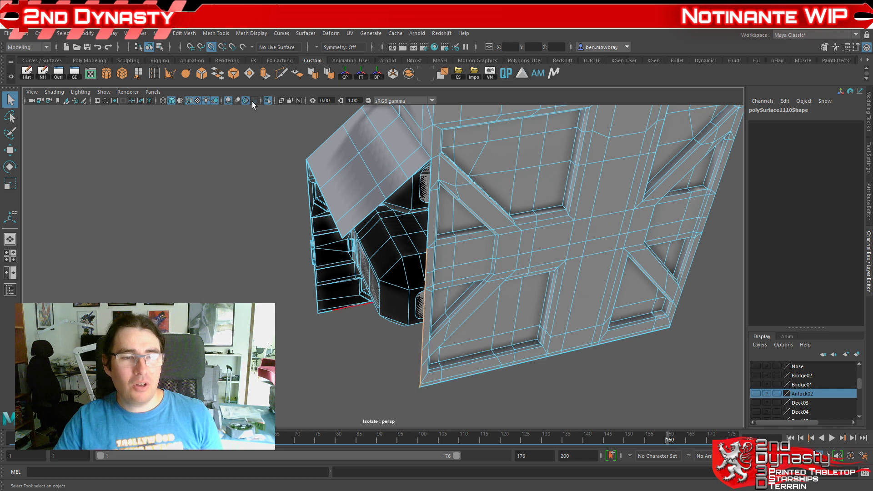
{"action": "left_click", "coordinate": [263, 74]}
{"action": "key", "text": "e"}
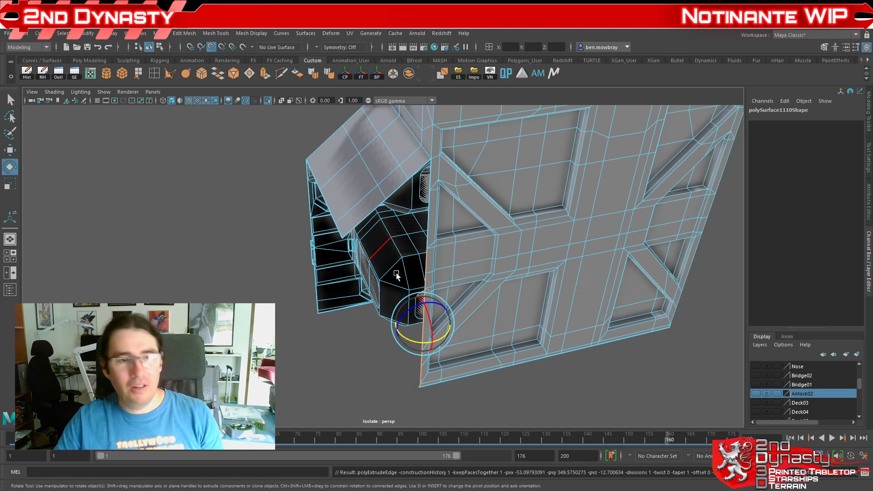
{"action": "key", "text": "r"}
{"action": "key", "text": "w"}
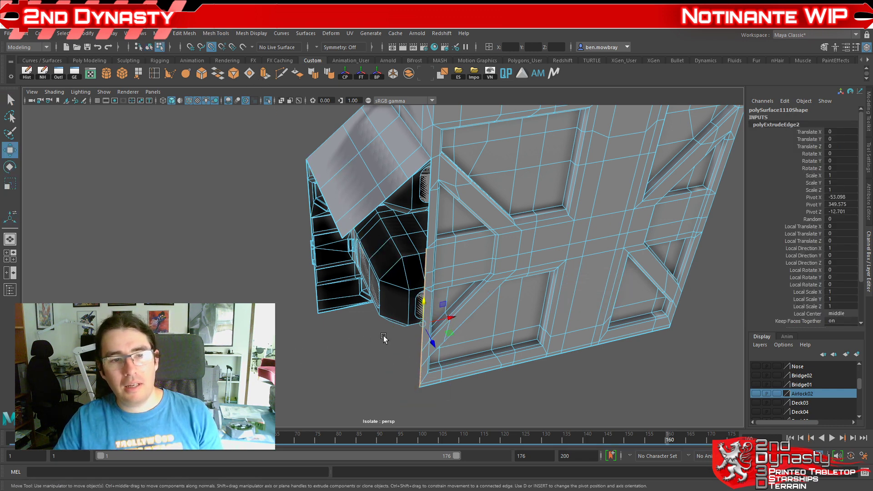
{"action": "left_click_drag", "start_coordinate": [444, 321], "coordinate": [409, 178]}
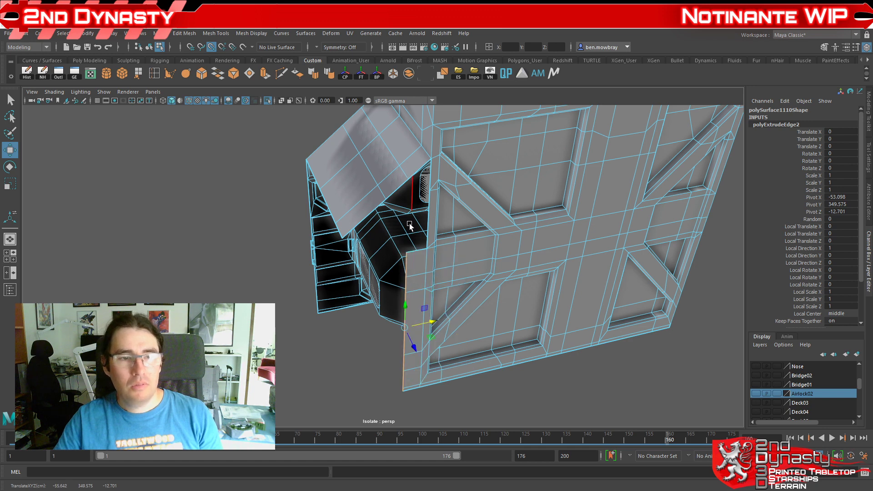
Step: Extrude the end edges twice more, aligning each strip with the sloping panel's following vertices out to its outer corner
{"action": "key", "text": "ctrl+e"}
{"action": "left_click_drag", "start_coordinate": [424, 322], "coordinate": [385, 198]}
{"action": "key", "text": "ctrl+e"}
{"action": "left_click_drag", "start_coordinate": [416, 325], "coordinate": [330, 265]}
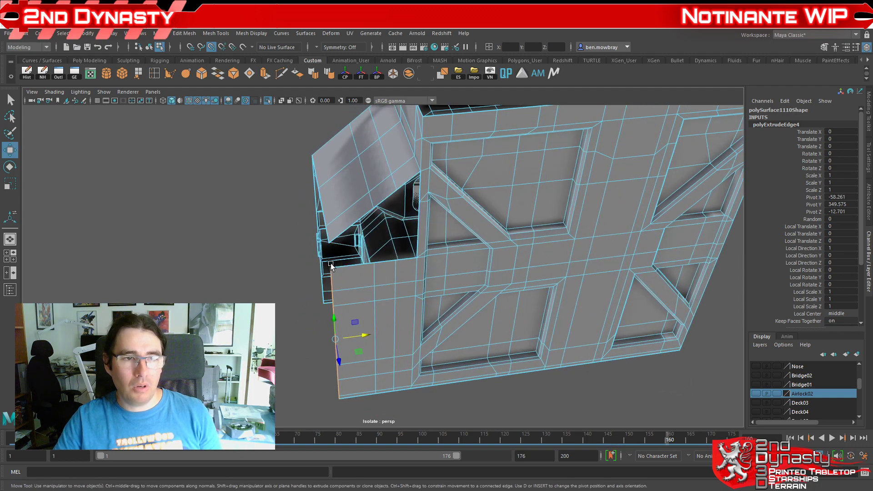
Step: Bridge the new panel's upper edges to the sloping panel, and its remaining side edge to the truss wall
{"action": "left_click", "coordinate": [330, 265]}
{"action": "left_click", "coordinate": [344, 228], "text": "shift"}
{"action": "left_click", "coordinate": [217, 74]}
{"action": "left_click_drag", "start_coordinate": [455, 227], "coordinate": [431, 248], "text": "alt"}
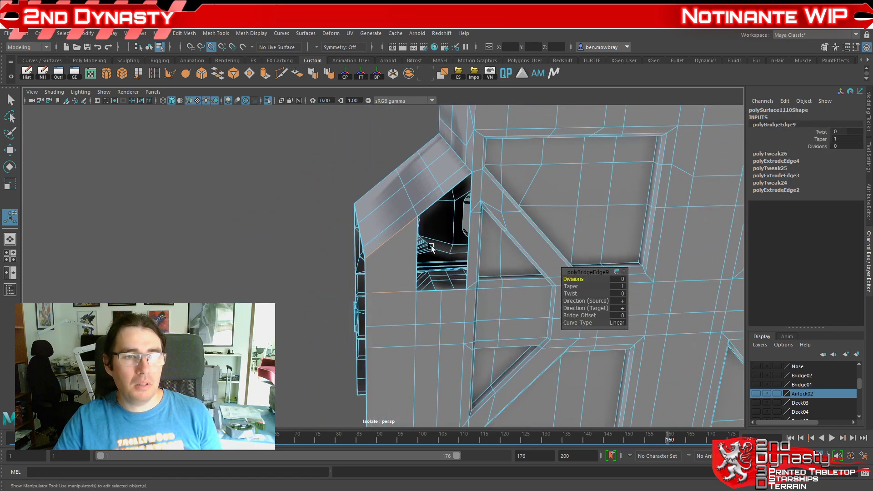
{"action": "left_click", "coordinate": [431, 206]}
{"action": "key", "text": "g"}
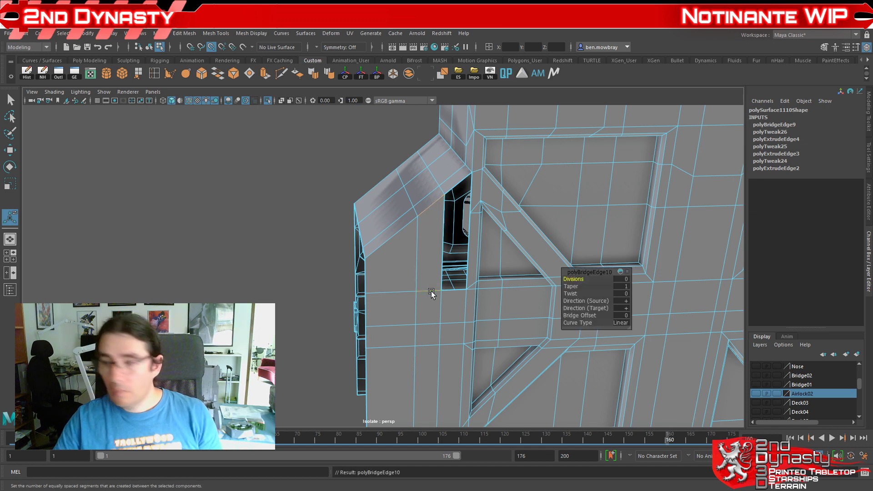
{"action": "left_click", "coordinate": [443, 253]}
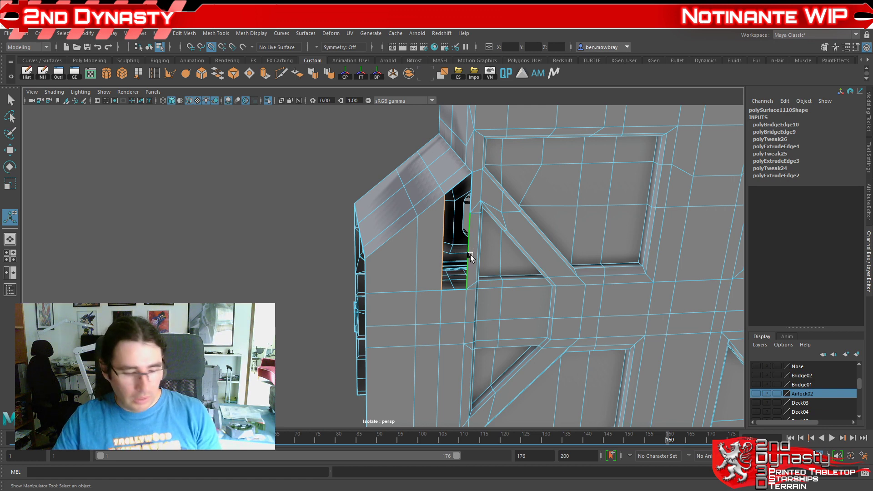
{"action": "key", "text": "g"}
Step: Fill the remaining triangular hole between the sloping panel and the truss wall with a face
{"action": "left_click_drag", "start_coordinate": [447, 216], "coordinate": [440, 254], "text": "alt"}
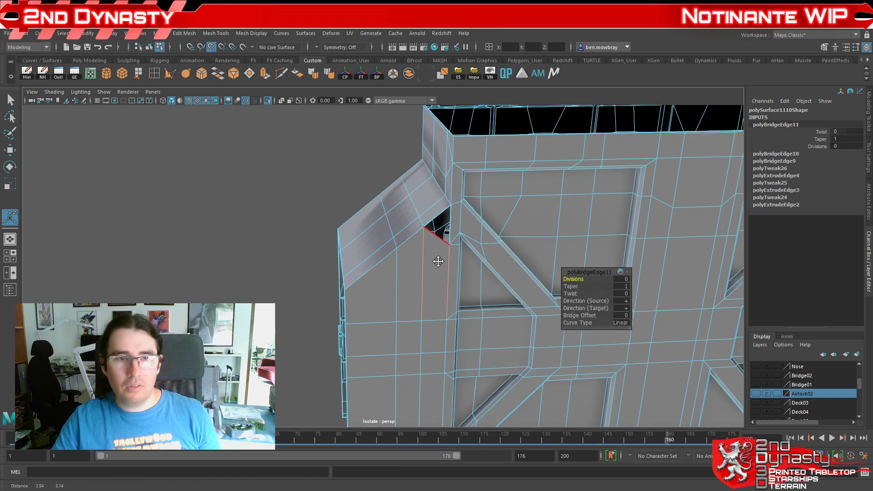
{"action": "right_click_drag", "start_coordinate": [439, 254], "coordinate": [434, 266], "text": "alt"}
{"action": "left_click", "coordinate": [445, 249]}
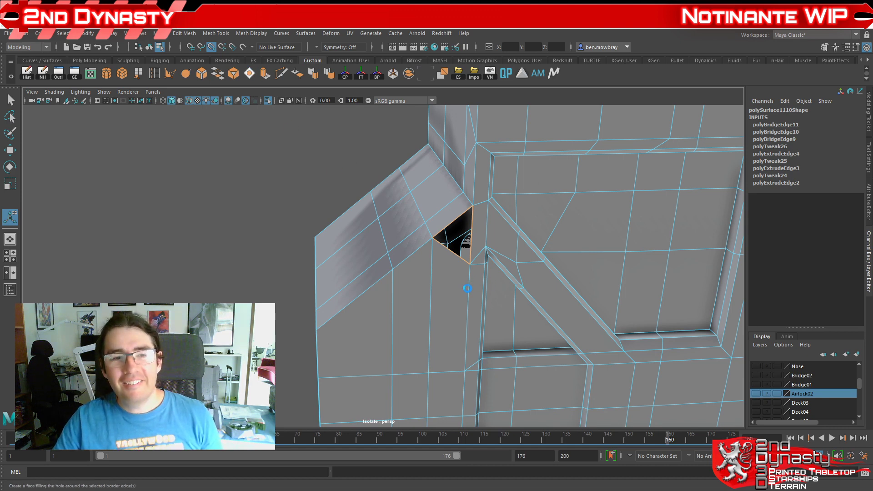
{"action": "scroll", "coordinate": [468, 288], "scroll_direction": "down", "scroll_amount": 3}
{"action": "key", "text": "w"}
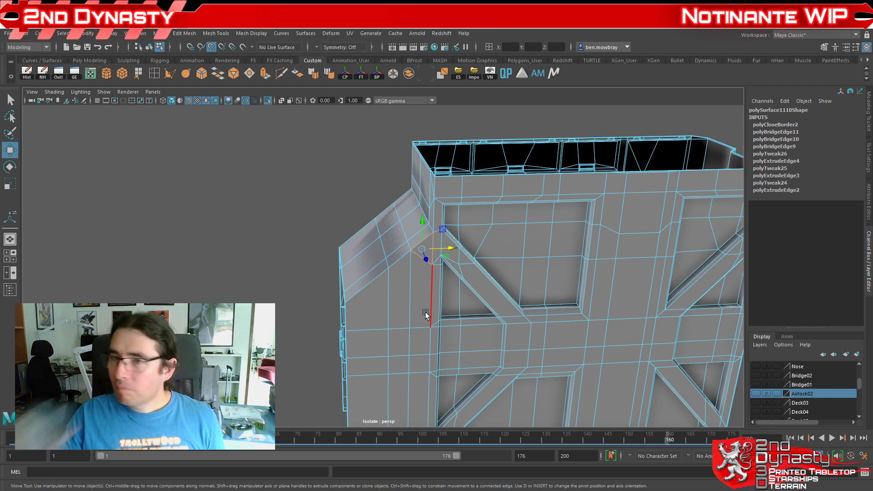
Step: Check the bunk side's outer end, then delete the mesh's non-deformer history
{"action": "scroll", "coordinate": [443, 282], "scroll_direction": "down", "scroll_amount": 3}
{"action": "left_click_drag", "start_coordinate": [392, 311], "coordinate": [448, 295], "text": "alt"}
{"action": "middle_click_drag", "start_coordinate": [449, 295], "coordinate": [414, 252], "text": "alt"}
{"action": "scroll", "coordinate": [414, 252], "scroll_direction": "up", "scroll_amount": 2}
{"action": "left_click_drag", "start_coordinate": [414, 252], "coordinate": [549, 274], "text": "alt"}
{"action": "scroll", "coordinate": [489, 261], "scroll_direction": "up", "scroll_amount": 5}
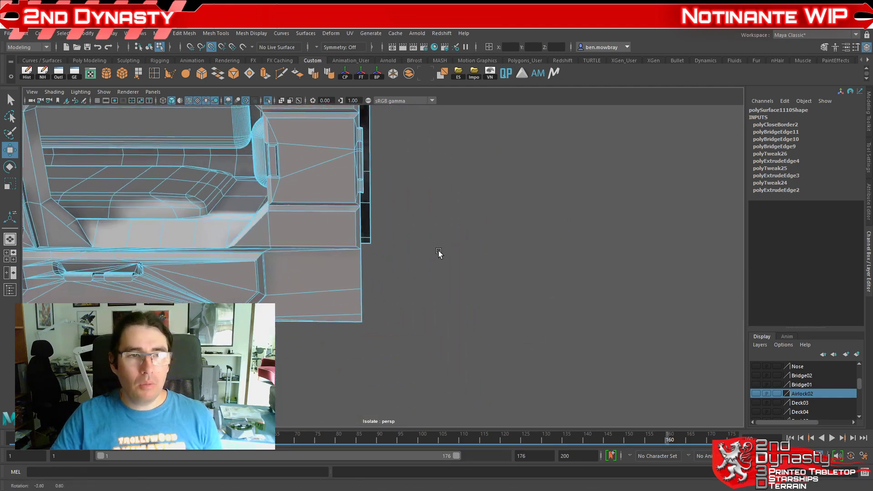
{"action": "scroll", "coordinate": [464, 307], "scroll_direction": "up", "scroll_amount": 3}
{"action": "mouse_move", "coordinate": [464, 307]}
{"action": "left_mouse_down", "text": "alt"}
{"action": "mouse_move", "coordinate": [422, 288]}
{"action": "mouse_move", "coordinate": [370, 322]}
{"action": "mouse_move", "coordinate": [407, 294]}
{"action": "mouse_move", "coordinate": [455, 296]}
{"action": "left_mouse_up", "text": "alt"}
{"action": "scroll", "coordinate": [464, 296], "scroll_direction": "down", "scroll_amount": 6}
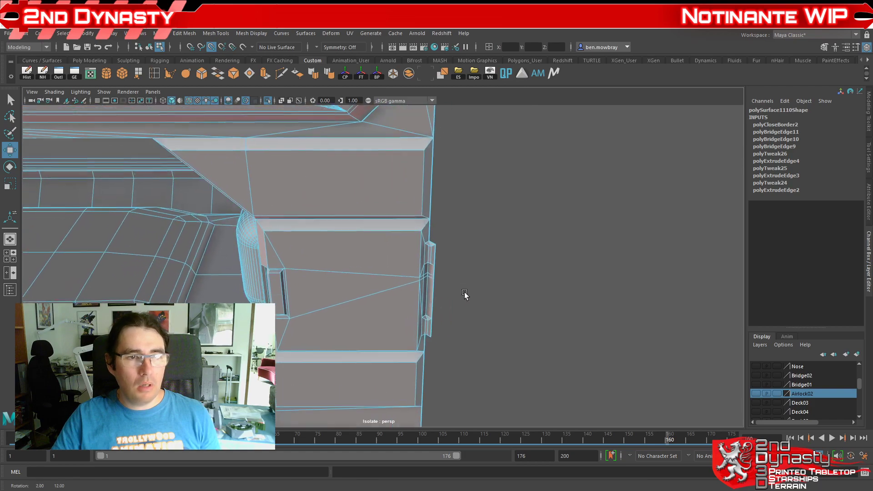
{"action": "left_click_drag", "start_coordinate": [595, 333], "coordinate": [205, 165], "text": "alt"}
{"action": "left_click", "coordinate": [45, 75]}
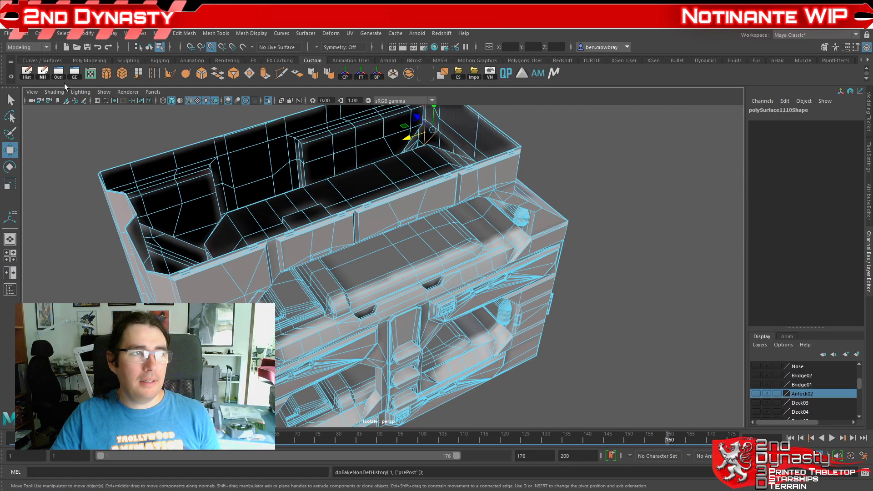
Step: Examine the new side panel's edge flow where it meets the truss wall
{"action": "left_click_drag", "start_coordinate": [504, 276], "coordinate": [240, 286], "text": "alt"}
{"action": "middle_click_drag", "start_coordinate": [240, 285], "coordinate": [408, 321], "text": "alt"}
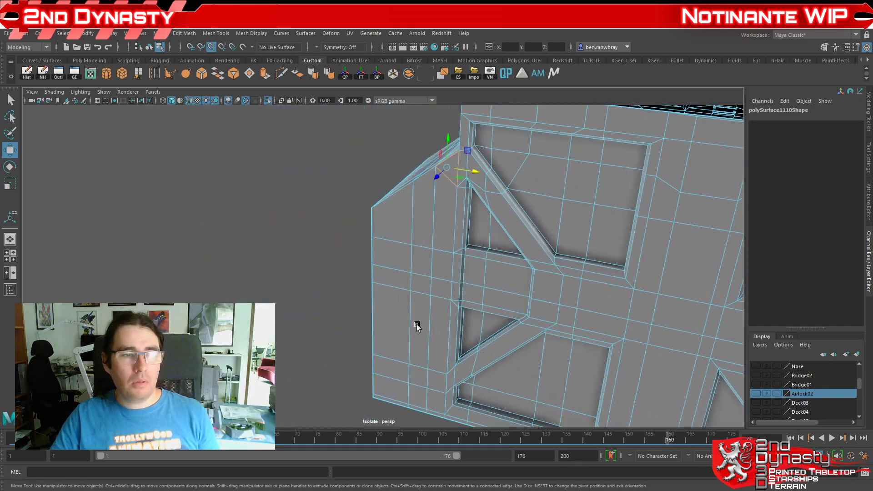
{"action": "left_click_drag", "start_coordinate": [490, 305], "coordinate": [379, 288], "text": "alt"}
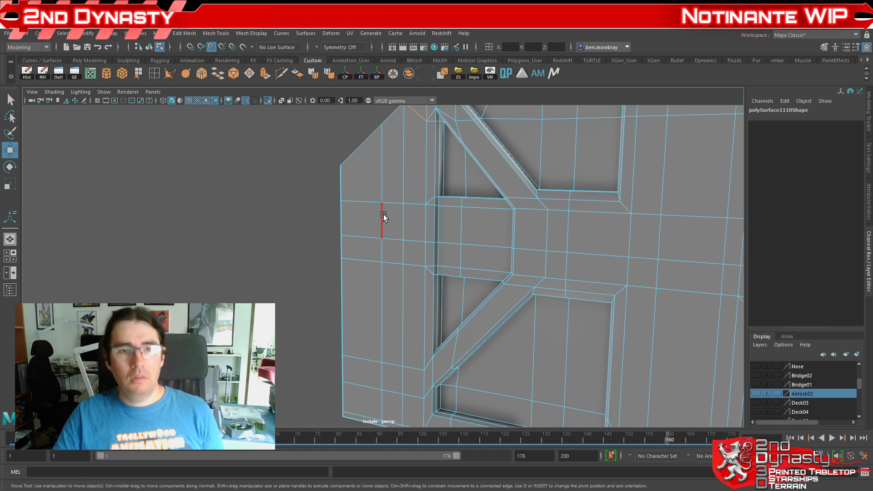
{"action": "scroll", "coordinate": [361, 273], "scroll_direction": "down", "scroll_amount": 5}
{"action": "middle_click_drag", "start_coordinate": [402, 247], "coordinate": [404, 250], "text": "alt"}
{"action": "scroll", "coordinate": [413, 273], "scroll_direction": "up", "scroll_amount": 6}
{"action": "middle_click_drag", "start_coordinate": [458, 301], "coordinate": [393, 282], "text": "alt"}
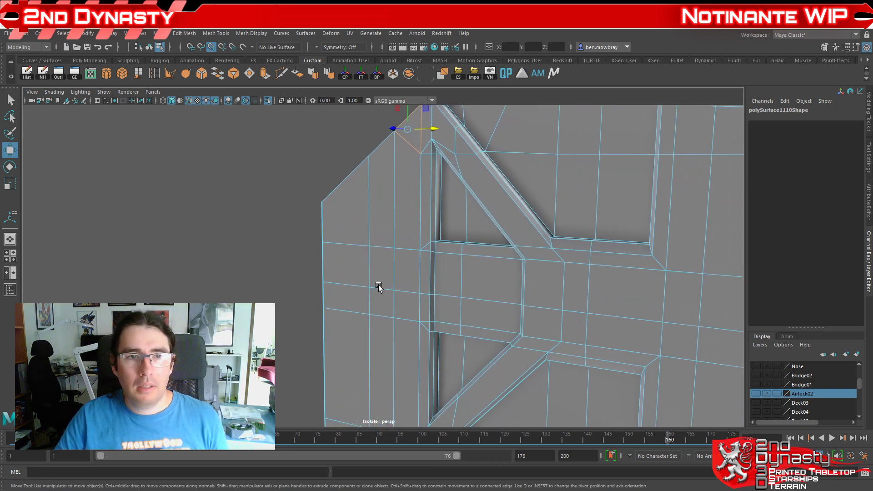
{"action": "scroll", "coordinate": [380, 293], "scroll_direction": "up", "scroll_amount": 1}
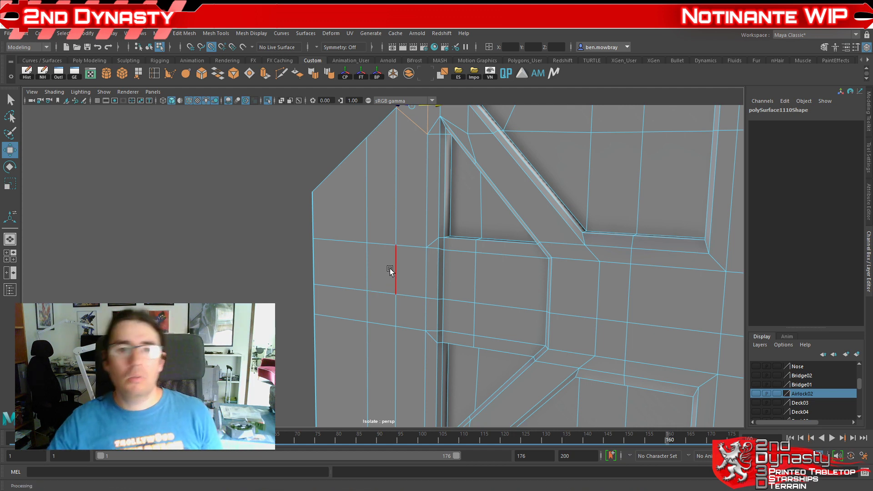
Step: Bridge the lowest edges across the mesh's open end and fill the opening under the sloping panel with a face
{"action": "scroll", "coordinate": [401, 263], "scroll_direction": "down", "scroll_amount": 5}
{"action": "middle_click_drag", "start_coordinate": [547, 296], "coordinate": [345, 296], "text": "alt"}
{"action": "left_click_drag", "start_coordinate": [345, 296], "coordinate": [356, 317], "text": "alt"}
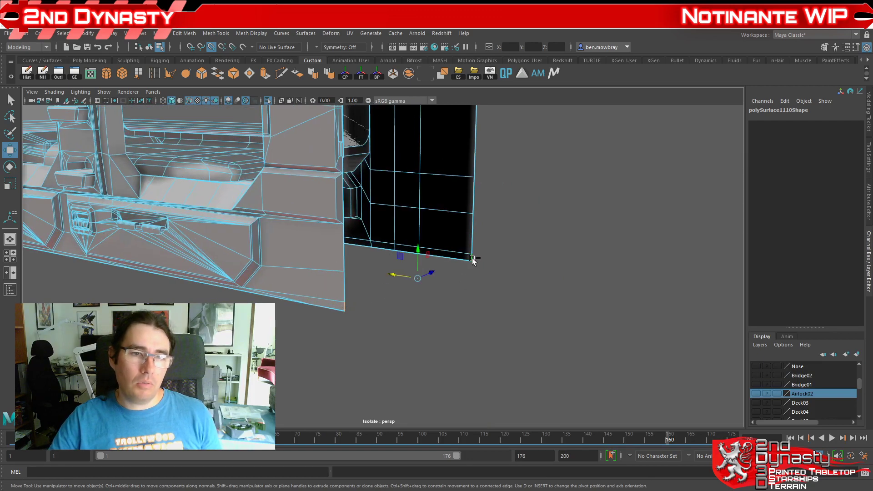
{"action": "scroll", "coordinate": [446, 210], "scroll_direction": "down", "scroll_amount": 5}
{"action": "left_click_drag", "start_coordinate": [446, 210], "coordinate": [256, 89], "text": "alt"}
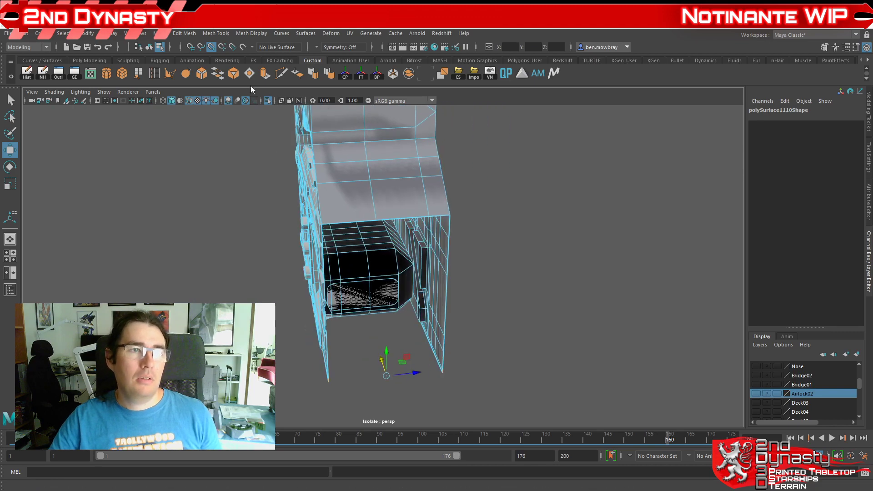
{"action": "left_click_drag", "start_coordinate": [379, 313], "coordinate": [426, 275], "text": "alt"}
{"action": "double_click", "coordinate": [400, 143]}
{"action": "left_click", "coordinate": [261, 73]}
Step: Select the new end face in face mode and triangulate it
{"action": "right_click", "coordinate": [416, 199]}
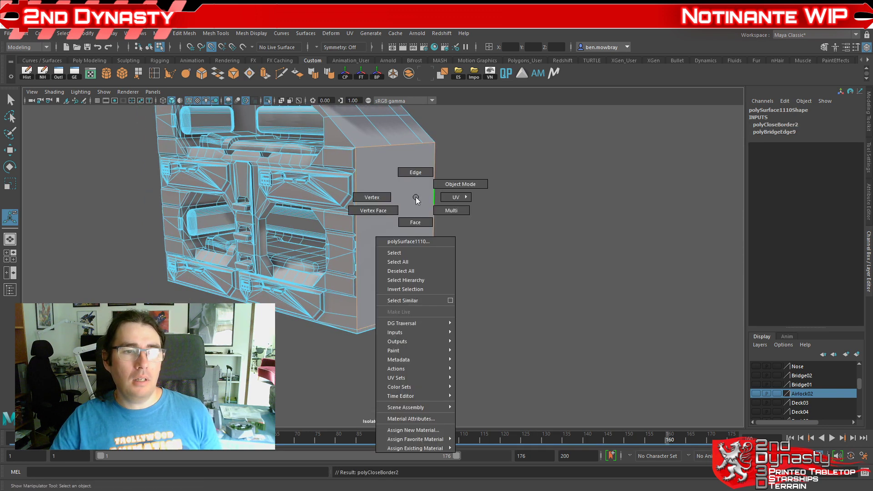
{"action": "left_click", "coordinate": [415, 218]}
{"action": "left_click", "coordinate": [413, 213]}
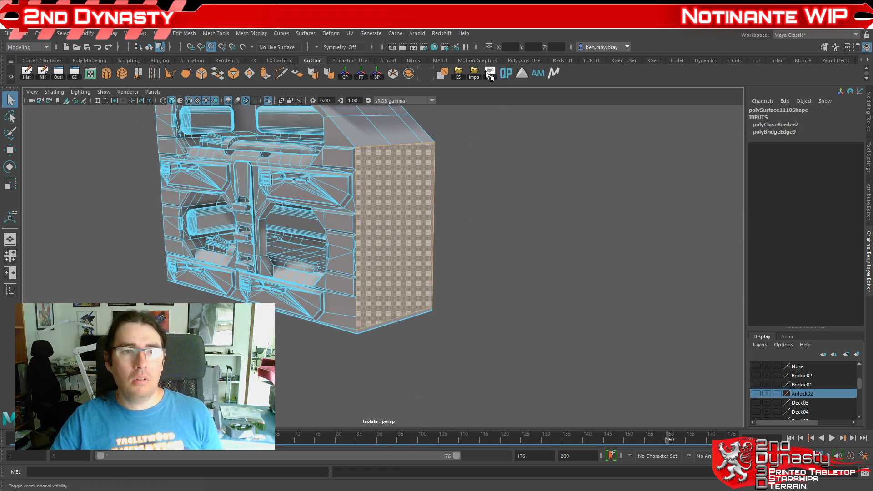
{"action": "left_click", "coordinate": [439, 77]}
Step: Examine the closed mesh around its truss side, stepped end and open top
{"action": "left_click_drag", "start_coordinate": [522, 209], "coordinate": [358, 200], "text": "alt"}
{"action": "middle_click_drag", "start_coordinate": [510, 235], "coordinate": [400, 241], "text": "alt"}
{"action": "left_click_drag", "start_coordinate": [383, 217], "coordinate": [436, 232], "text": "alt"}
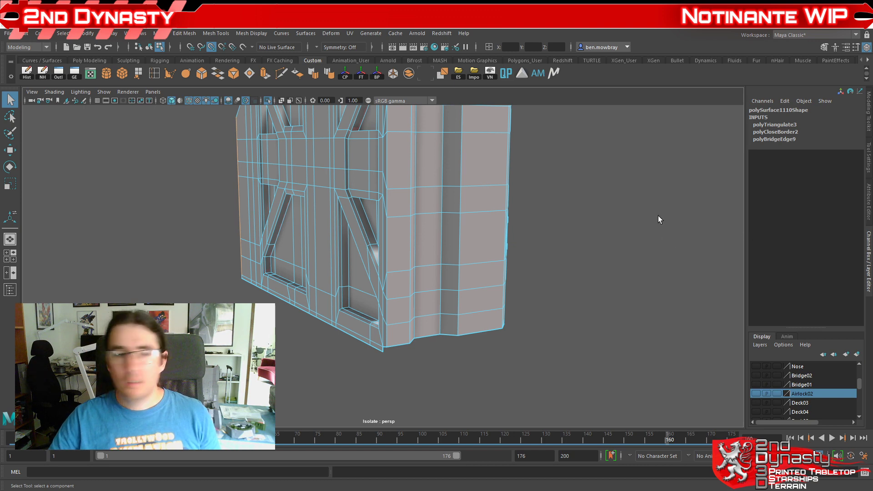
{"action": "left_click_drag", "start_coordinate": [658, 216], "coordinate": [530, 224], "text": "alt"}
{"action": "middle_click_drag", "start_coordinate": [530, 224], "coordinate": [551, 243], "text": "alt"}
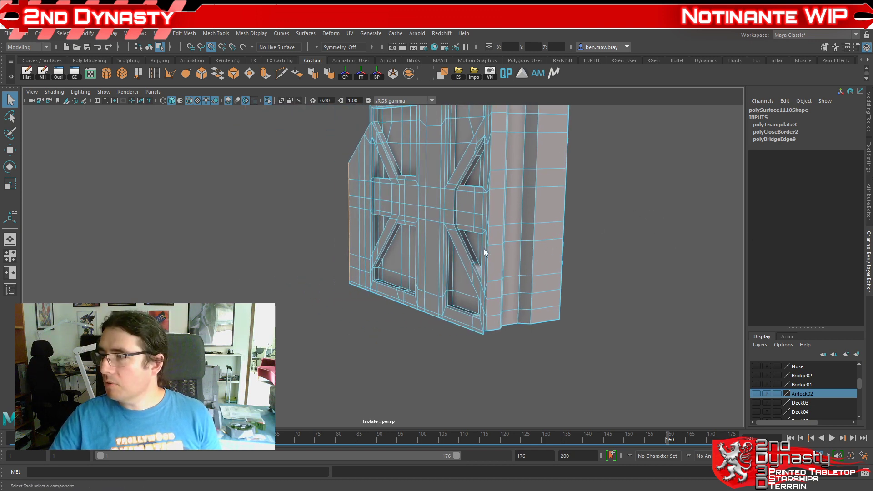
{"action": "left_click_drag", "start_coordinate": [491, 209], "coordinate": [490, 276], "text": "alt"}
{"action": "middle_click_drag", "start_coordinate": [490, 277], "coordinate": [269, 217], "text": "alt"}
{"action": "right_click_drag", "start_coordinate": [269, 217], "coordinate": [306, 236], "text": "alt"}
{"action": "left_click_drag", "start_coordinate": [337, 232], "coordinate": [309, 255], "text": "alt"}
{"action": "middle_click_drag", "start_coordinate": [309, 255], "coordinate": [473, 342], "text": "alt"}
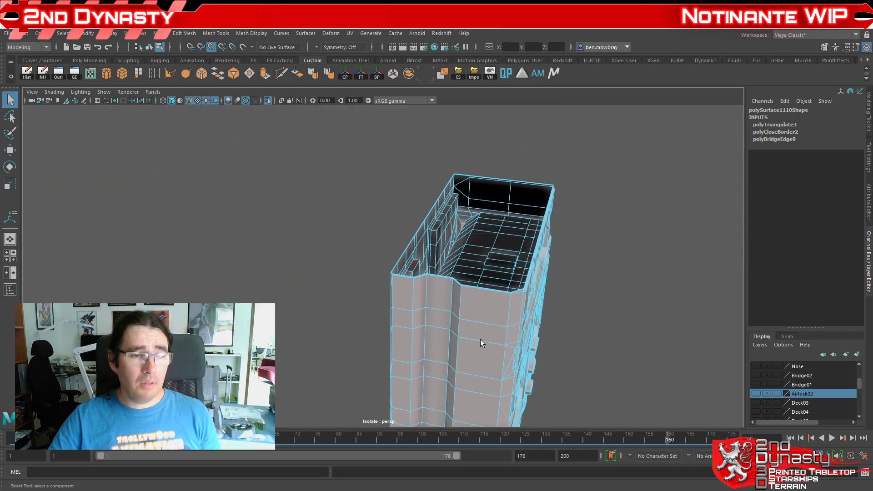
Step: Turn off the isolated view to show the whole deck and return the bunk wall mesh to object mode
{"action": "key", "text": "ctrl+1"}
{"action": "right_click_drag", "start_coordinate": [502, 333], "coordinate": [487, 322], "text": "alt"}
{"action": "left_click_drag", "start_coordinate": [486, 320], "coordinate": [421, 317], "text": "alt"}
{"action": "middle_click_drag", "start_coordinate": [420, 317], "coordinate": [422, 299], "text": "alt"}
{"action": "right_click_drag", "start_coordinate": [422, 298], "coordinate": [439, 303], "text": "alt"}
{"action": "left_click_drag", "start_coordinate": [438, 304], "coordinate": [383, 310], "text": "alt"}
{"action": "right_click_drag", "start_coordinate": [382, 310], "coordinate": [405, 314], "text": "alt"}
{"action": "middle_click_drag", "start_coordinate": [346, 273], "coordinate": [484, 293], "text": "alt"}
{"action": "left_click_drag", "start_coordinate": [484, 293], "coordinate": [729, 301], "text": "alt"}
{"action": "right_click_drag", "start_coordinate": [396, 331], "coordinate": [327, 314], "text": "alt"}
{"action": "middle_click_drag", "start_coordinate": [495, 282], "coordinate": [607, 275], "text": "alt"}
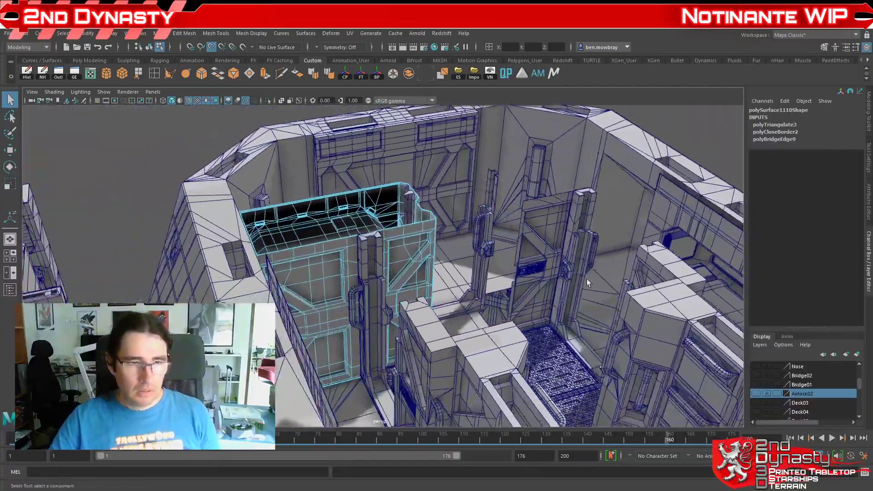
{"action": "left_click_drag", "start_coordinate": [607, 274], "coordinate": [410, 237], "text": "alt"}
{"action": "right_click_drag", "start_coordinate": [409, 232], "coordinate": [456, 200]}
{"action": "right_click_drag", "start_coordinate": [611, 164], "coordinate": [562, 153], "text": "alt"}
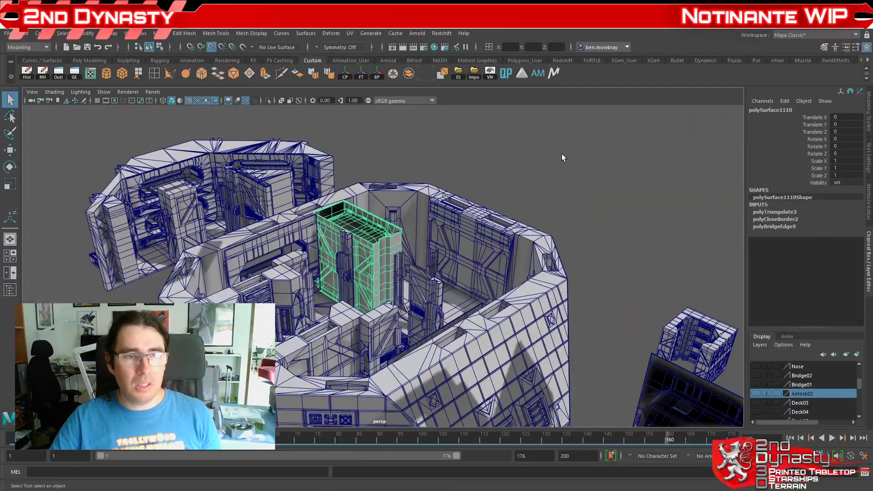
Step: Select the outer hull together with the finished bunk wall mesh and activate the Move tool
{"action": "left_click", "coordinate": [561, 152]}
{"action": "right_click_drag", "start_coordinate": [487, 187], "coordinate": [530, 195], "text": "alt"}
{"action": "left_click_drag", "start_coordinate": [530, 195], "coordinate": [543, 259], "text": "alt"}
{"action": "left_click", "coordinate": [468, 259]}
{"action": "right_click_drag", "start_coordinate": [469, 259], "coordinate": [430, 273], "text": "alt"}
{"action": "left_click_drag", "start_coordinate": [429, 273], "coordinate": [439, 291], "text": "alt"}
{"action": "right_click_drag", "start_coordinate": [391, 293], "coordinate": [419, 302], "text": "alt"}
{"action": "left_click_drag", "start_coordinate": [419, 302], "coordinate": [414, 275], "text": "alt"}
{"action": "right_click_drag", "start_coordinate": [414, 275], "coordinate": [319, 255], "text": "alt"}
{"action": "key", "text": "w"}
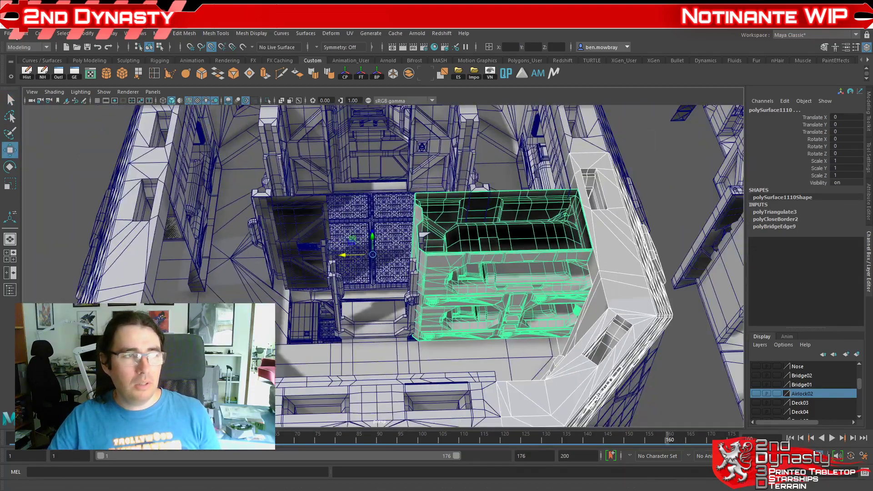
Step: Open the Duplicate Special options and delete the construction history of the selected hull and bunk wall
{"action": "left_click", "coordinate": [31, 34]}
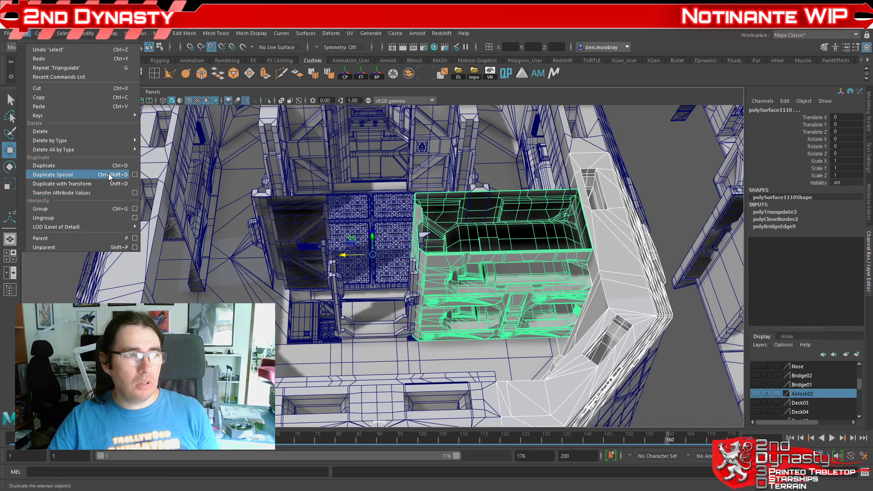
{"action": "left_click", "coordinate": [135, 175]}
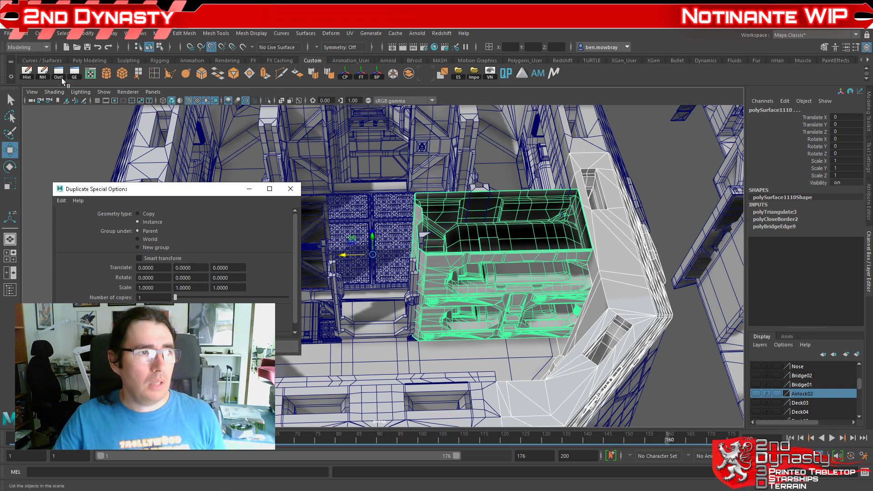
{"action": "left_click", "coordinate": [43, 75]}
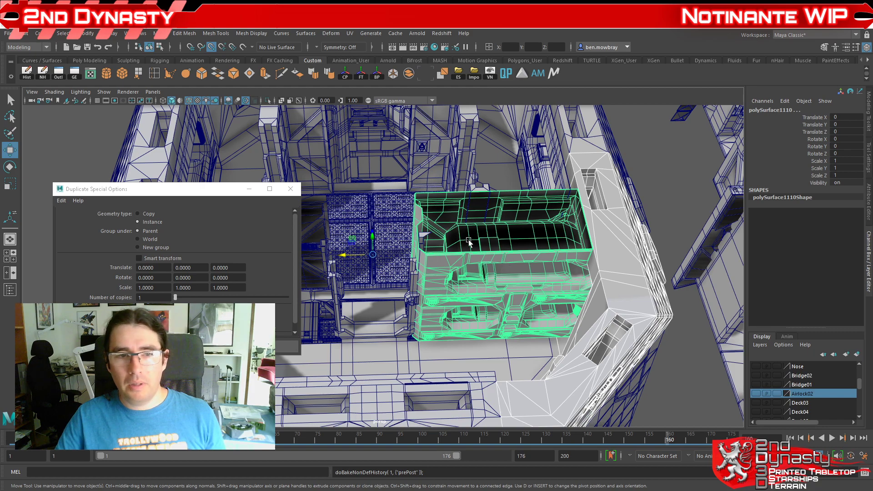
Step: Duplicate the hull and bunk wall as mirrored instances with Scale X set to -1
{"action": "left_click_drag", "start_coordinate": [436, 313], "coordinate": [432, 277], "text": "alt"}
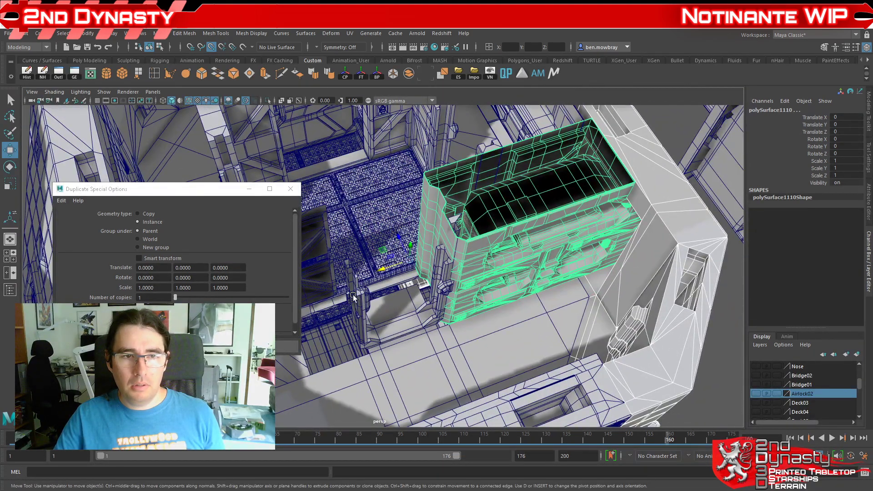
{"action": "left_click_drag", "start_coordinate": [449, 304], "coordinate": [423, 322], "text": "alt"}
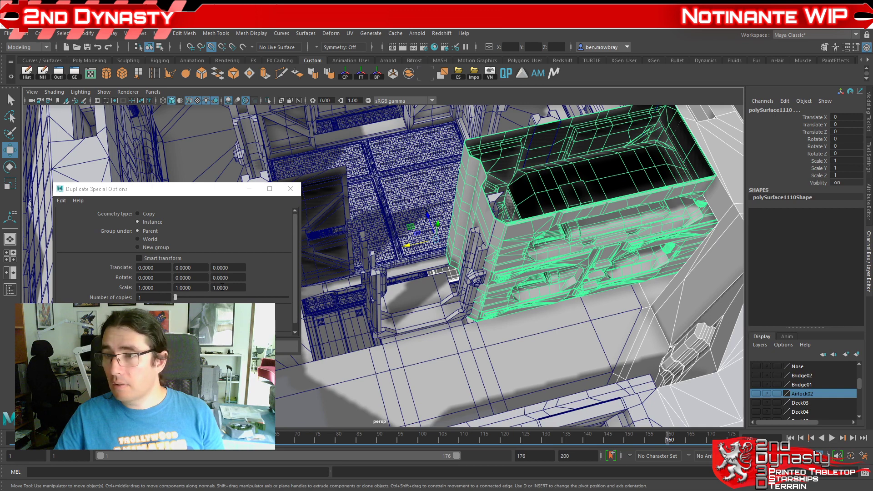
{"action": "left_click_drag", "start_coordinate": [178, 194], "coordinate": [291, 143]}
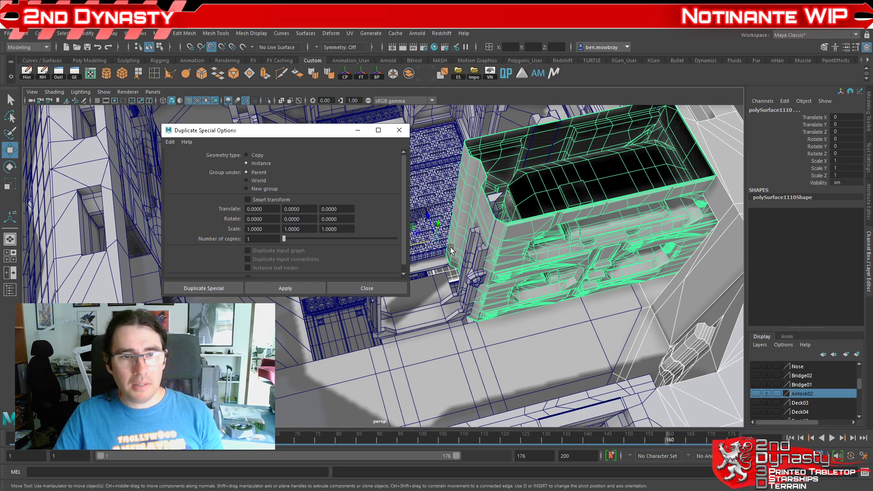
{"action": "left_click_drag", "start_coordinate": [281, 134], "coordinate": [249, 129]}
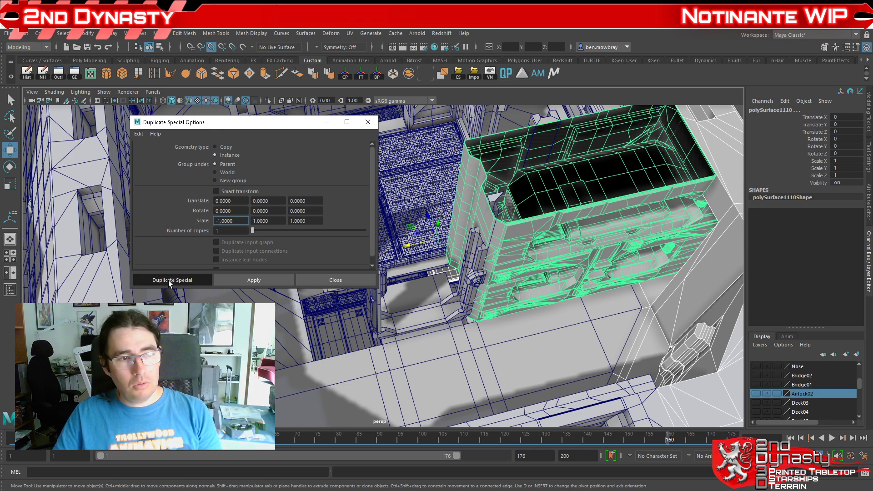
{"action": "left_click", "coordinate": [191, 280]}
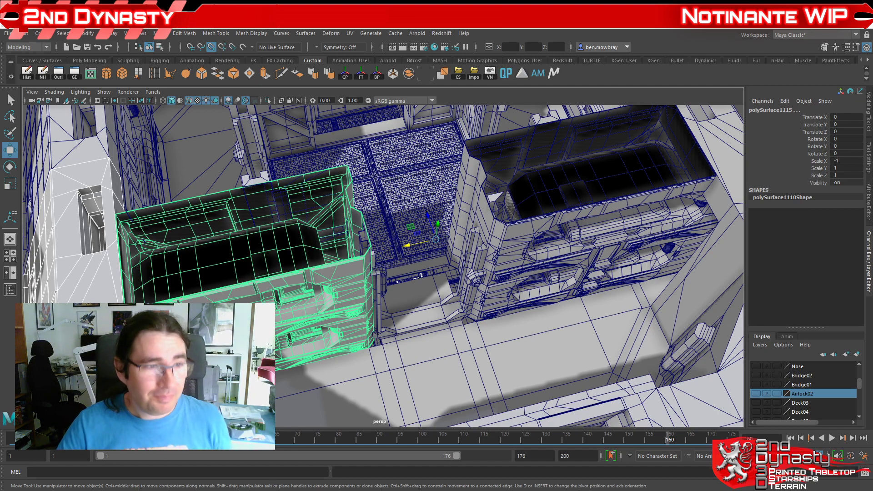
{"action": "scroll", "coordinate": [383, 266], "scroll_direction": "down", "scroll_amount": 5}
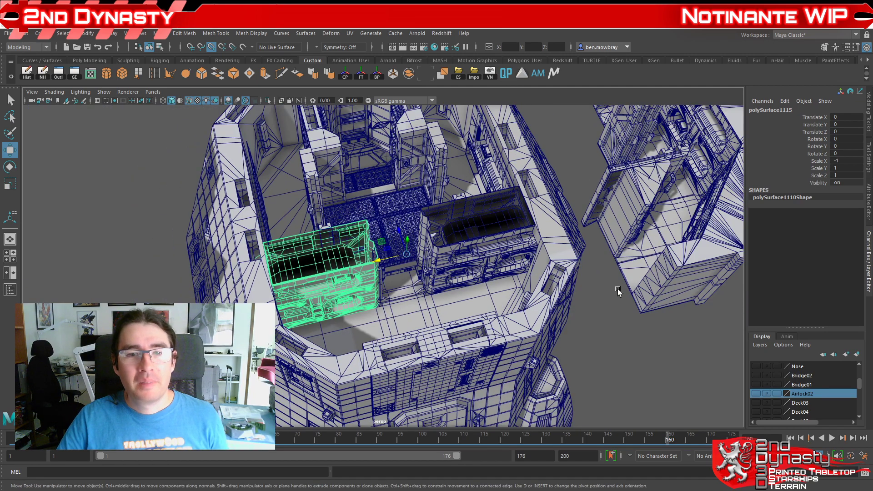
Step: Select the old truss panel beside the bunk wall and move it outside the hull to about Translate Z -63.8
{"action": "left_click", "coordinate": [618, 292]}
{"action": "scroll", "coordinate": [604, 287], "scroll_direction": "up", "scroll_amount": 4}
{"action": "left_click_drag", "start_coordinate": [604, 287], "coordinate": [514, 301], "text": "alt"}
{"action": "left_click", "coordinate": [514, 302]}
{"action": "middle_click_drag", "start_coordinate": [514, 302], "coordinate": [405, 318], "text": "alt"}
{"action": "left_click", "coordinate": [404, 318]}
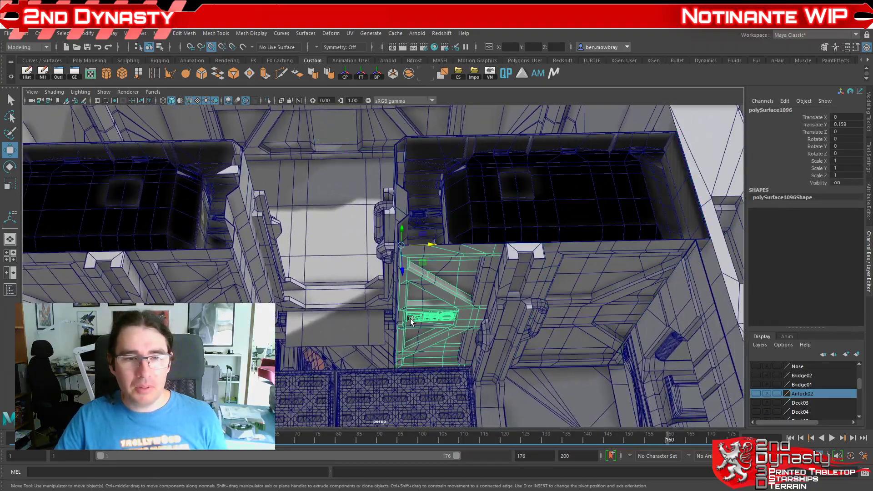
{"action": "scroll", "coordinate": [400, 320], "scroll_direction": "down", "scroll_amount": 5}
{"action": "left_click_drag", "start_coordinate": [381, 323], "coordinate": [428, 322], "text": "alt"}
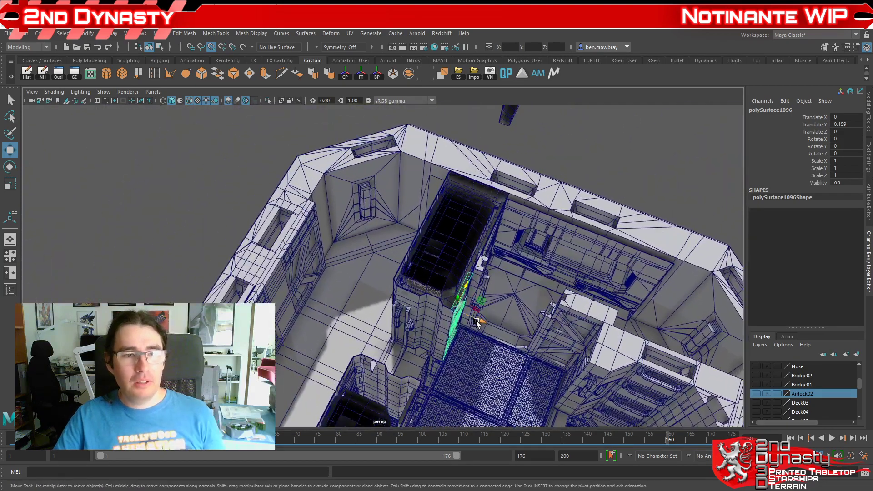
{"action": "middle_click_drag", "start_coordinate": [247, 268], "coordinate": [117, 208]}
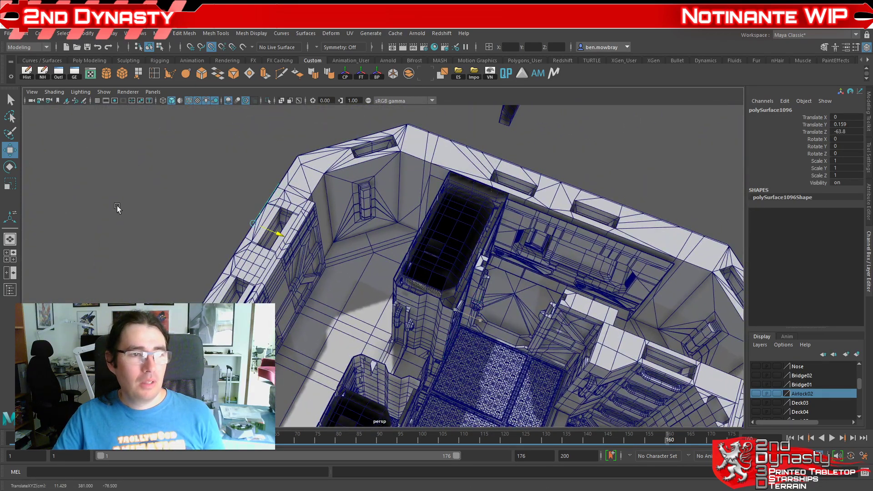
Step: Turn on grid snapping and select the mirrored bunk wall beside the grated floor
{"action": "left_click", "coordinate": [190, 47]}
{"action": "right_click_drag", "start_coordinate": [277, 228], "coordinate": [450, 259], "text": "alt"}
{"action": "left_click", "coordinate": [448, 257]}
{"action": "left_click_drag", "start_coordinate": [447, 257], "coordinate": [450, 240], "text": "alt"}
{"action": "right_click_drag", "start_coordinate": [451, 240], "coordinate": [481, 266], "text": "alt"}
{"action": "left_click_drag", "start_coordinate": [481, 266], "coordinate": [586, 290], "text": "alt"}
{"action": "right_click_drag", "start_coordinate": [586, 291], "coordinate": [383, 274], "text": "alt"}
{"action": "left_click_drag", "start_coordinate": [383, 275], "coordinate": [365, 282], "text": "alt"}
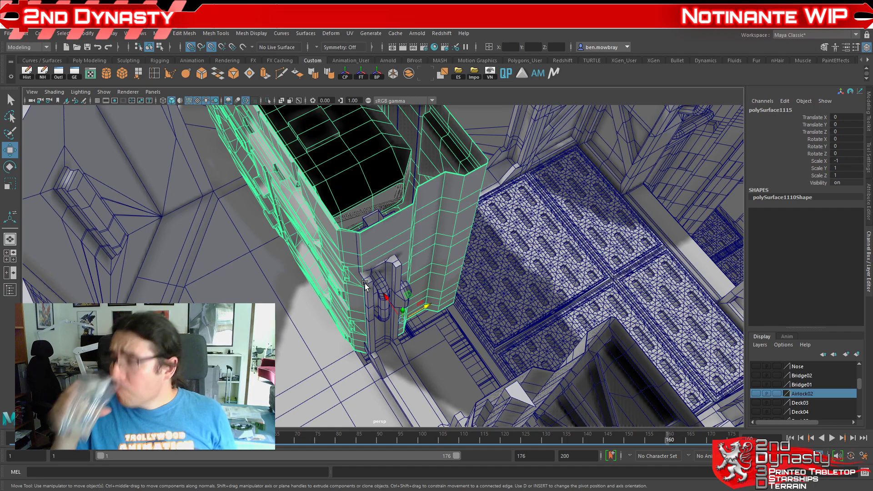
Step: Select the doorway frame between the two bunk walls and examine how it meets them
{"action": "right_click_drag", "start_coordinate": [409, 238], "coordinate": [464, 278], "text": "alt"}
{"action": "middle_click_drag", "start_coordinate": [464, 279], "coordinate": [380, 270], "text": "alt"}
{"action": "left_click_drag", "start_coordinate": [380, 270], "coordinate": [412, 269], "text": "alt"}
{"action": "mouse_move", "coordinate": [407, 238]}
{"action": "left_mouse_down", "text": "alt"}
{"action": "mouse_move", "coordinate": [501, 245]}
{"action": "mouse_move", "coordinate": [318, 274]}
{"action": "left_mouse_up", "text": "alt"}
{"action": "left_click", "coordinate": [389, 252]}
{"action": "right_click_drag", "start_coordinate": [318, 274], "coordinate": [299, 269], "text": "alt"}
{"action": "mouse_move", "coordinate": [299, 269]}
{"action": "left_mouse_down", "text": "alt"}
{"action": "mouse_move", "coordinate": [361, 276]}
{"action": "mouse_move", "coordinate": [355, 296]}
{"action": "mouse_move", "coordinate": [392, 323]}
{"action": "mouse_move", "coordinate": [366, 311]}
{"action": "left_mouse_up", "text": "alt"}
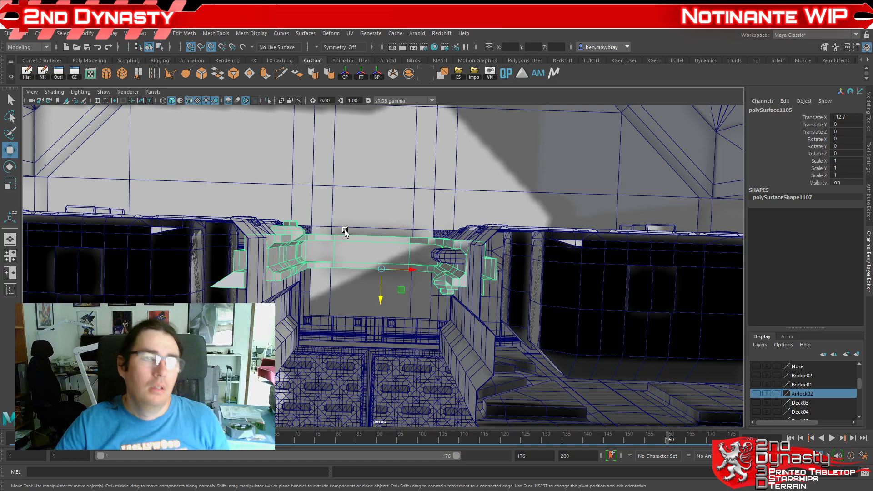
{"action": "left_click_drag", "start_coordinate": [356, 271], "coordinate": [434, 250], "text": "alt"}
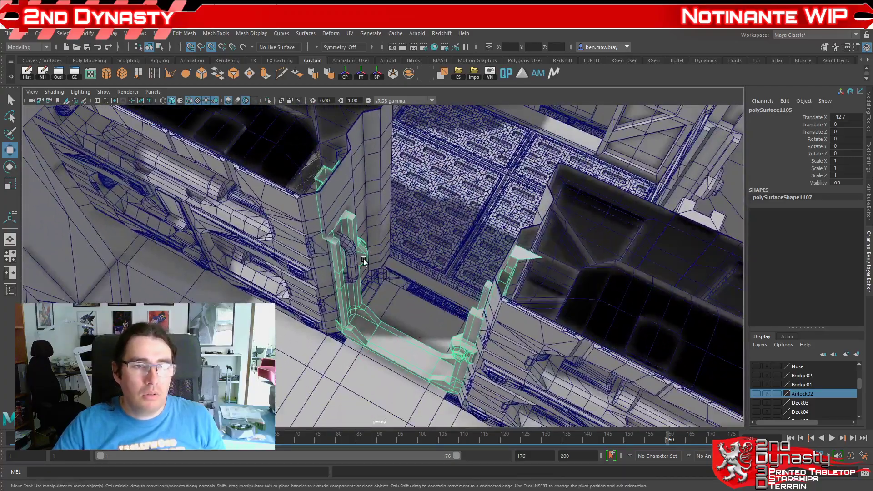
Step: Select both bunk walls together with the floor section between them
{"action": "left_click_drag", "start_coordinate": [358, 260], "coordinate": [410, 247], "text": "alt"}
{"action": "left_click", "coordinate": [411, 292]}
{"action": "left_click_drag", "start_coordinate": [411, 292], "coordinate": [312, 293], "text": "alt"}
{"action": "left_click", "coordinate": [312, 293], "text": "shift"}
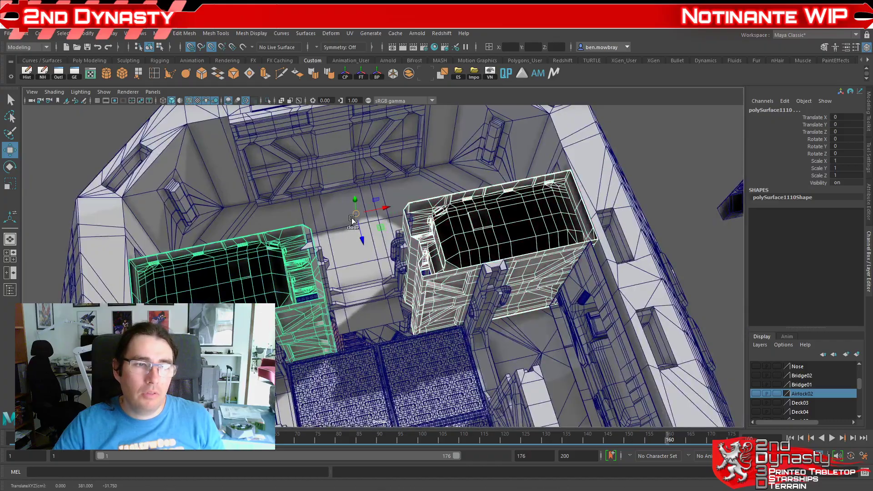
{"action": "left_click", "coordinate": [342, 231], "text": "shift"}
{"action": "scroll", "coordinate": [353, 253], "scroll_direction": "down", "scroll_amount": 4}
{"action": "left_click_drag", "start_coordinate": [353, 252], "coordinate": [409, 311], "text": "alt"}
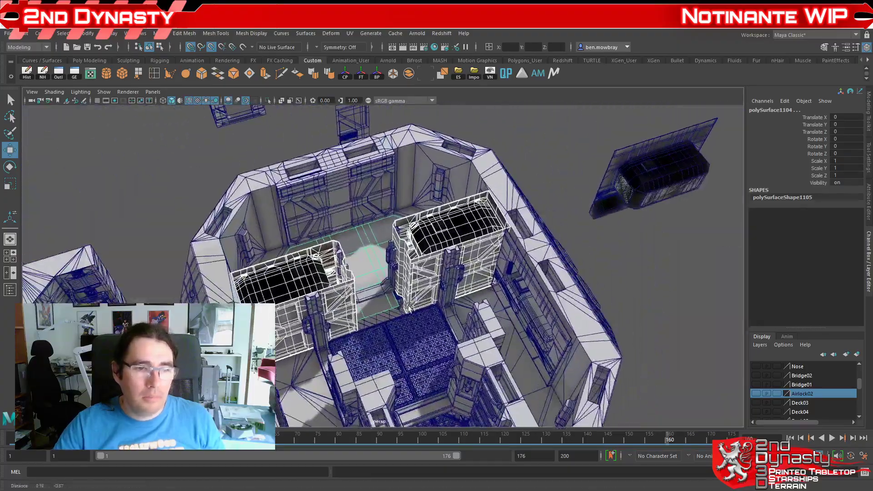
Step: Select the grated deck section and examine the bunk walls and doorway from the front and above
{"action": "middle_click_drag", "start_coordinate": [409, 311], "coordinate": [376, 263], "text": "alt"}
{"action": "scroll", "coordinate": [376, 263], "scroll_direction": "up", "scroll_amount": 3}
{"action": "left_click", "coordinate": [376, 263]}
{"action": "left_click_drag", "start_coordinate": [376, 263], "coordinate": [355, 302], "text": "alt"}
{"action": "left_click_drag", "start_coordinate": [353, 296], "coordinate": [358, 197], "text": "alt"}
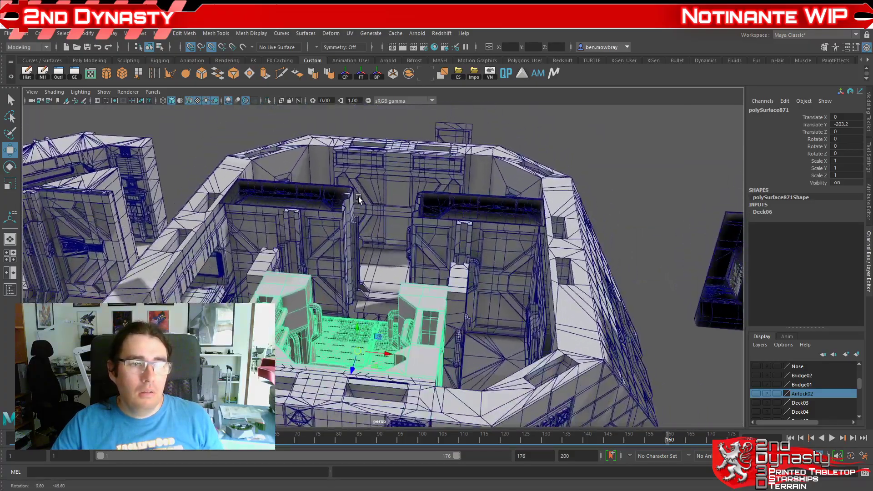
{"action": "scroll", "coordinate": [321, 217], "scroll_direction": "up", "scroll_amount": 5}
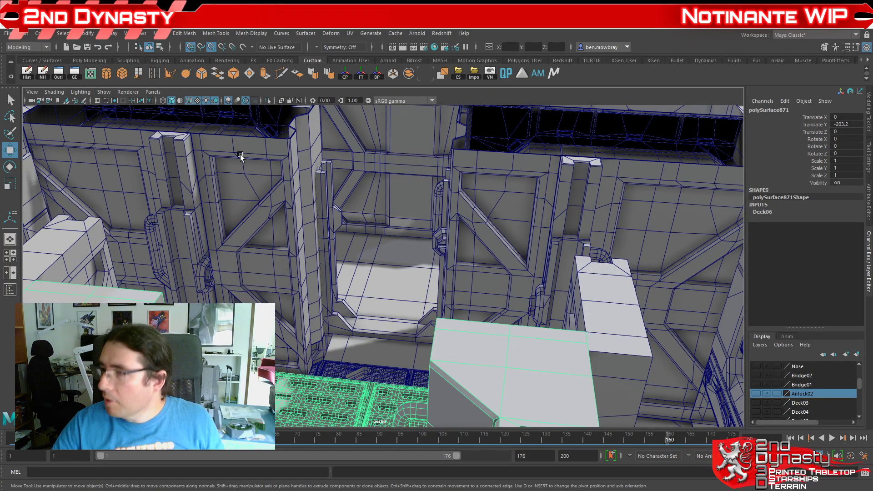
{"action": "scroll", "coordinate": [416, 179], "scroll_direction": "down", "scroll_amount": 3}
{"action": "left_click_drag", "start_coordinate": [416, 179], "coordinate": [411, 225], "text": "alt"}
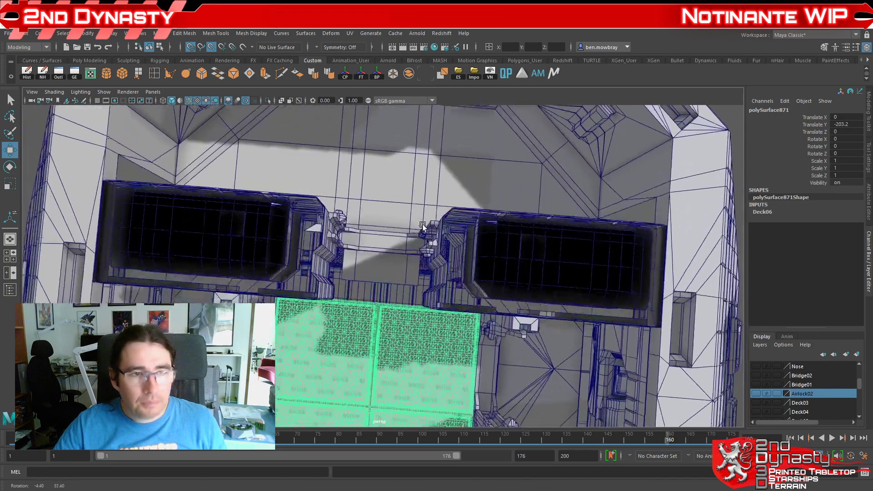
Step: Select the doorway frame between the bunk walls and shift it to Translate X -11.43
{"action": "scroll", "coordinate": [382, 226], "scroll_direction": "up", "scroll_amount": 4}
{"action": "middle_click_drag", "start_coordinate": [343, 234], "coordinate": [380, 219], "text": "alt"}
{"action": "scroll", "coordinate": [376, 228], "scroll_direction": "up", "scroll_amount": 3}
{"action": "left_click", "coordinate": [344, 243]}
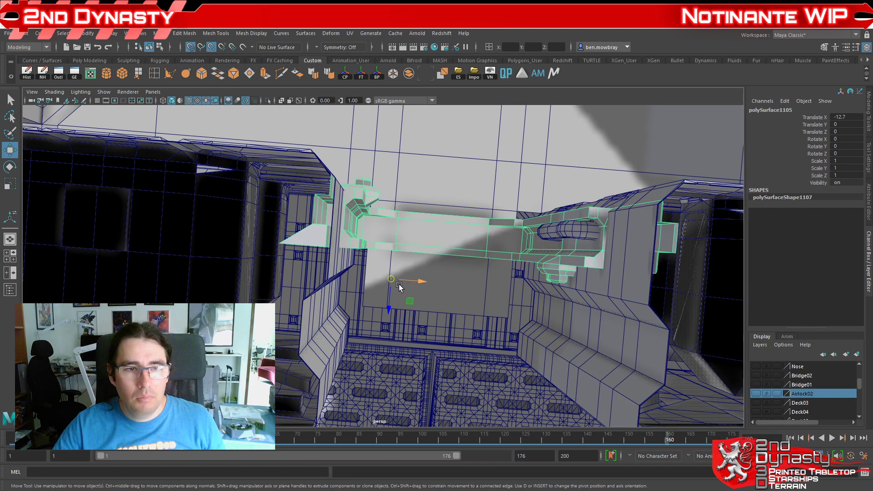
{"action": "left_click_drag", "start_coordinate": [383, 313], "coordinate": [370, 248]}
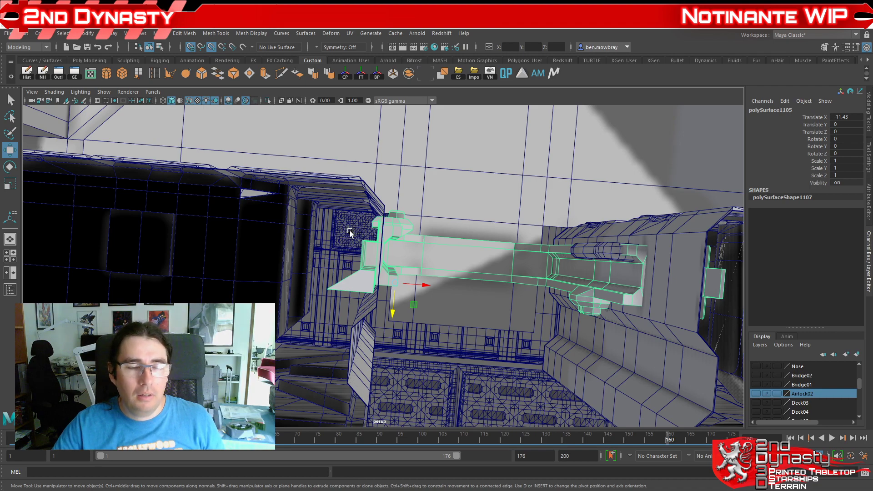
Step: Examine the doorway frame's fit between the bunk walls and within the surrounding deck from several angles
{"action": "left_click_drag", "start_coordinate": [480, 301], "coordinate": [308, 250], "text": "alt"}
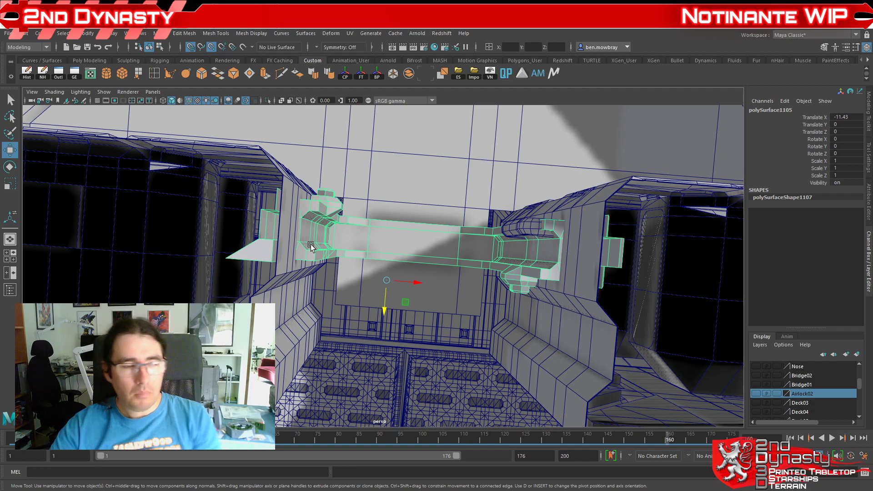
{"action": "left_click_drag", "start_coordinate": [311, 246], "coordinate": [418, 309], "text": "alt"}
{"action": "right_click_drag", "start_coordinate": [370, 274], "coordinate": [236, 282], "text": "alt"}
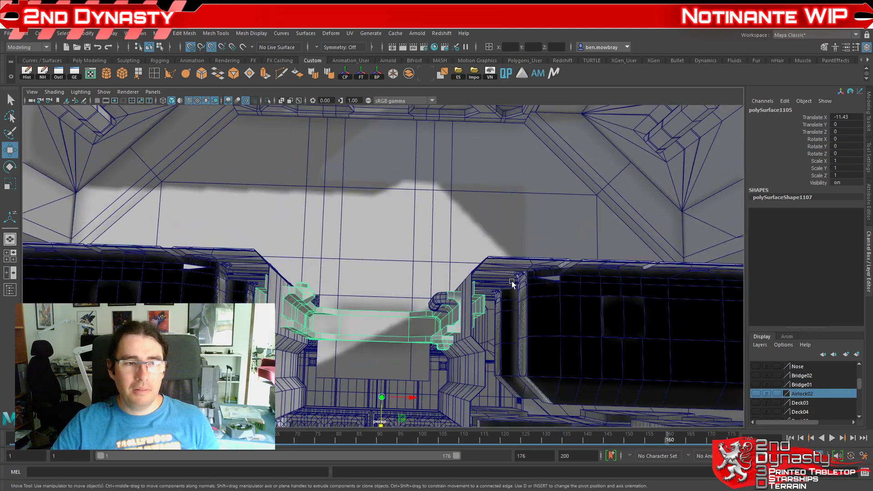
{"action": "left_click_drag", "start_coordinate": [291, 313], "coordinate": [307, 286], "text": "alt"}
{"action": "right_click_drag", "start_coordinate": [363, 320], "coordinate": [320, 337], "text": "alt"}
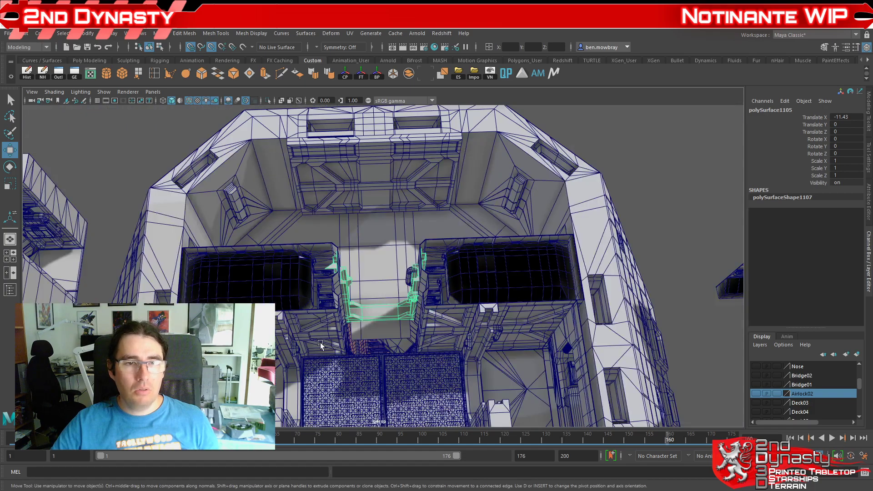
{"action": "middle_click_drag", "start_coordinate": [320, 336], "coordinate": [343, 263], "text": "alt"}
{"action": "left_click_drag", "start_coordinate": [343, 262], "coordinate": [314, 320], "text": "alt"}
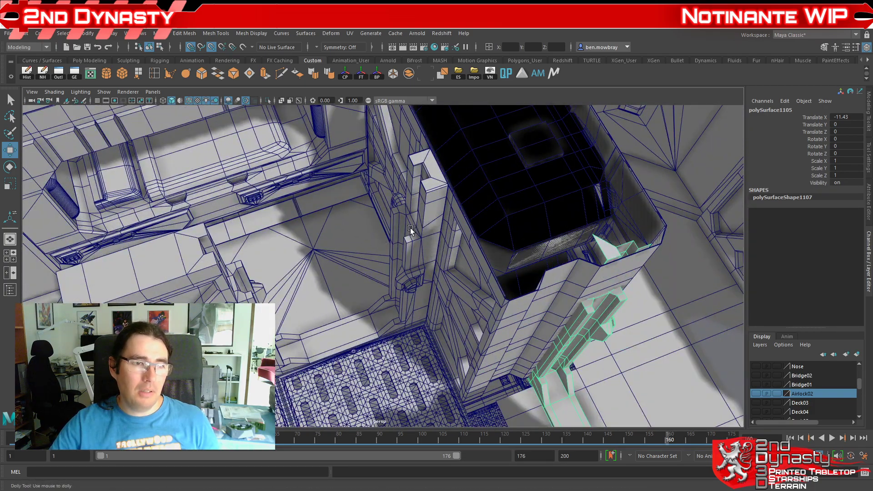
{"action": "right_click_drag", "start_coordinate": [416, 227], "coordinate": [298, 262], "text": "alt"}
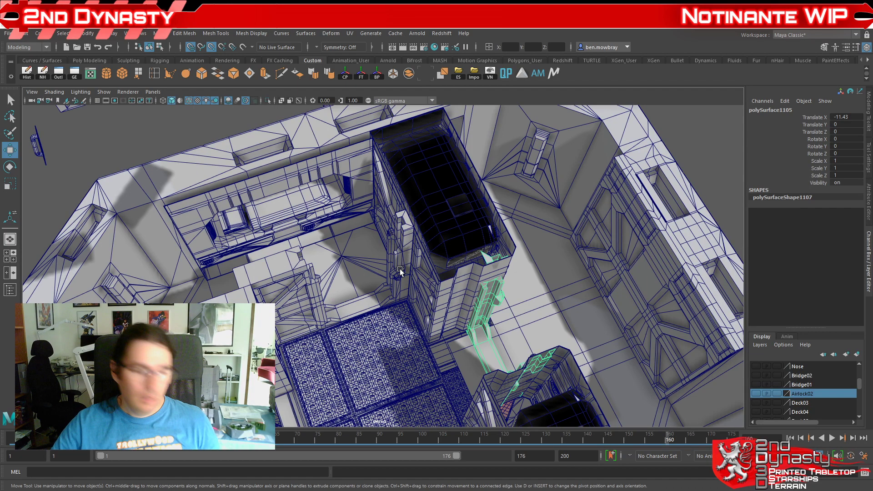
{"action": "right_click_drag", "start_coordinate": [552, 297], "coordinate": [413, 265], "text": "alt"}
{"action": "left_click_drag", "start_coordinate": [413, 266], "coordinate": [462, 268], "text": "alt"}
{"action": "right_click_drag", "start_coordinate": [462, 268], "coordinate": [305, 288], "text": "alt"}
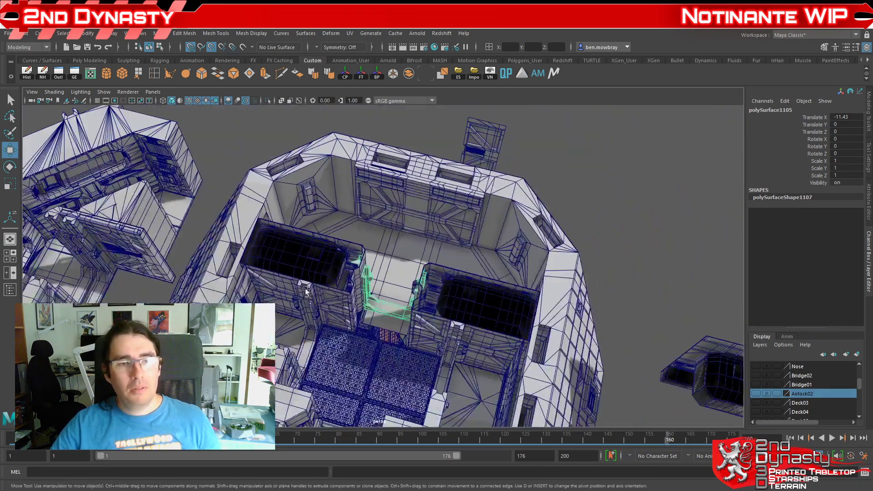
Step: Select the curved pipe on the doorway frame and center its pivot
{"action": "left_click", "coordinate": [337, 305]}
{"action": "scroll", "coordinate": [435, 316], "scroll_direction": "up", "scroll_amount": 4}
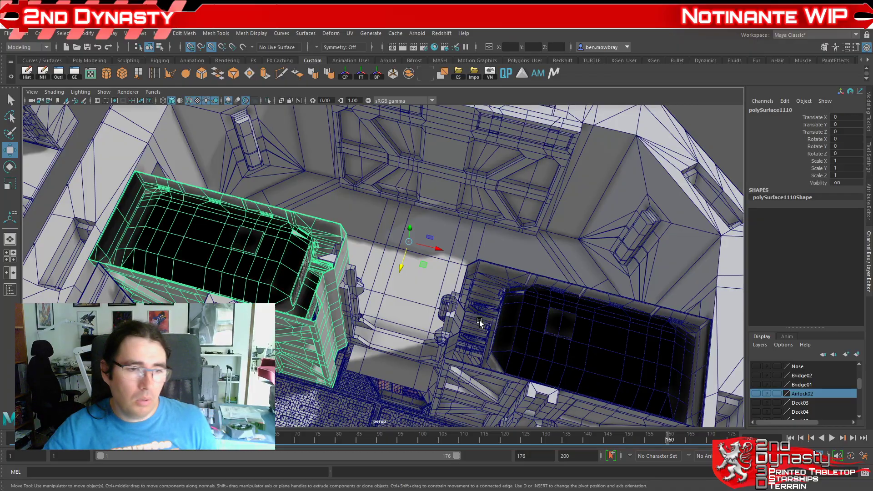
{"action": "left_click_drag", "start_coordinate": [380, 347], "coordinate": [500, 273], "text": "alt"}
{"action": "left_click", "coordinate": [606, 243]}
{"action": "left_click_drag", "start_coordinate": [606, 243], "coordinate": [536, 261], "text": "alt"}
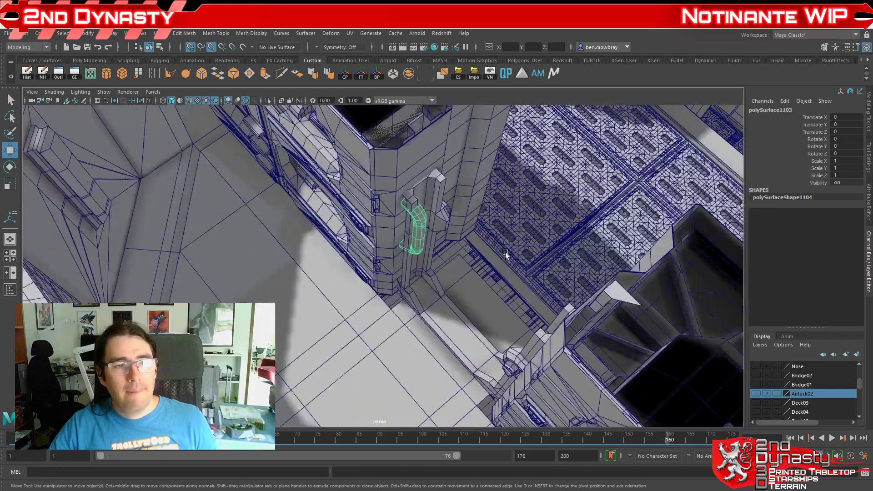
{"action": "left_click", "coordinate": [348, 73]}
Step: Reposition the curved pipe's pivot to the side where the pipe meets the wall
{"action": "left_click_drag", "start_coordinate": [381, 165], "coordinate": [390, 266], "text": "alt"}
{"action": "scroll", "coordinate": [423, 239], "scroll_direction": "up", "scroll_amount": 5}
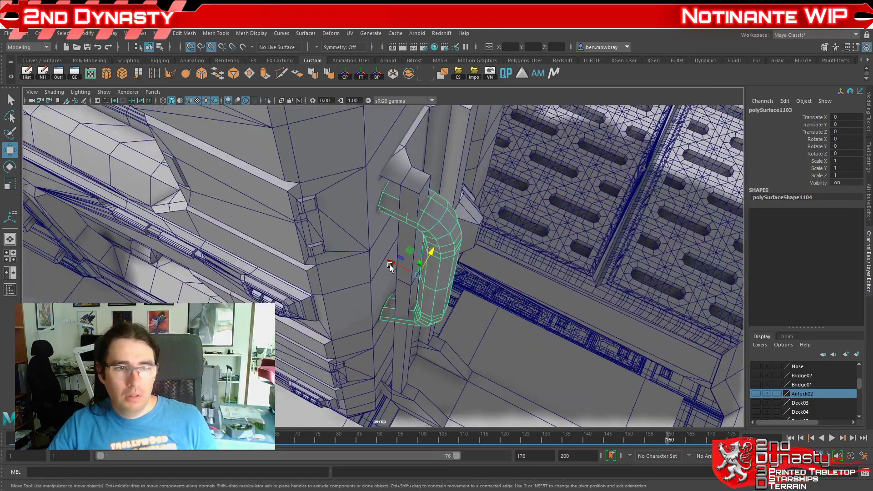
{"action": "key", "text": "d"}
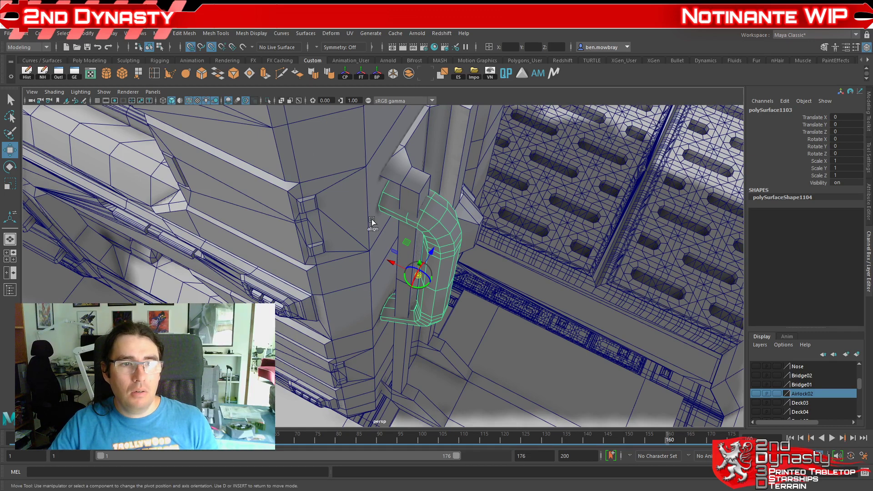
{"action": "left_click_drag", "start_coordinate": [378, 257], "coordinate": [423, 237], "text": "alt"}
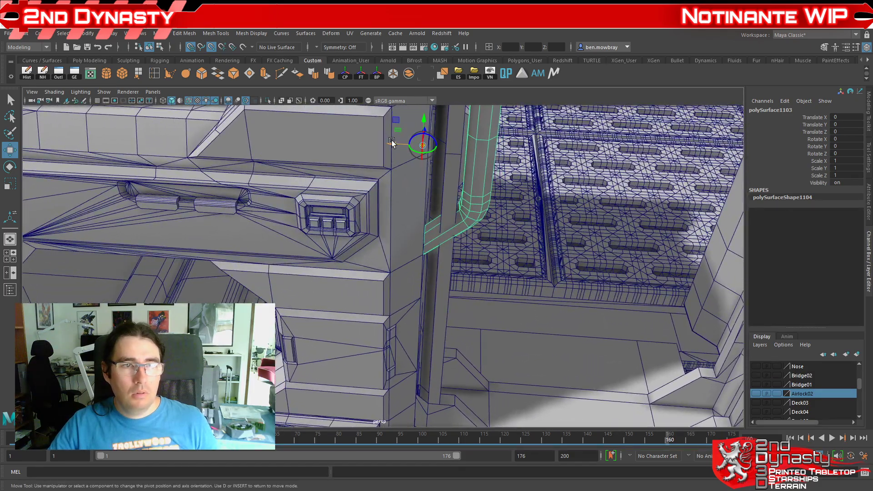
{"action": "scroll", "coordinate": [428, 157], "scroll_direction": "down", "scroll_amount": 5}
{"action": "key", "text": "Insert"}
Step: Duplicate the curved pipe and move the copy along Z toward the grated floor
{"action": "left_click_drag", "start_coordinate": [446, 181], "coordinate": [380, 247], "text": "alt"}
{"action": "scroll", "coordinate": [348, 216], "scroll_direction": "up", "scroll_amount": 4}
{"action": "middle_click_drag", "start_coordinate": [380, 246], "coordinate": [325, 256], "text": "alt"}
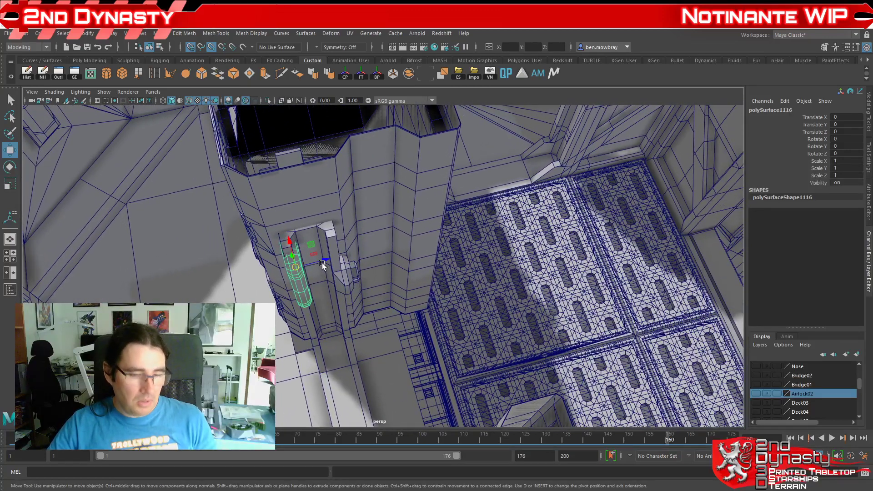
{"action": "left_click_drag", "start_coordinate": [307, 264], "coordinate": [410, 240], "text": "shift"}
Step: Select the original curved pipe and rotate it to -45 degrees about Y
{"action": "left_click", "coordinate": [287, 276]}
{"action": "mouse_move", "coordinate": [288, 278]}
{"action": "left_mouse_down", "text": "alt"}
{"action": "mouse_move", "coordinate": [291, 286]}
{"action": "mouse_move", "coordinate": [339, 276]}
{"action": "mouse_move", "coordinate": [294, 289]}
{"action": "left_mouse_up", "text": "alt"}
{"action": "key", "text": "e"}
{"action": "left_click_drag", "start_coordinate": [302, 325], "coordinate": [237, 352]}
Step: Move the rotated pipe onto the bunk wall's angled corner, at Translate X -2.223 and Z -0.635
{"action": "middle_click_drag", "start_coordinate": [232, 305], "coordinate": [334, 269], "text": "alt"}
{"action": "right_click_drag", "start_coordinate": [334, 270], "coordinate": [343, 266], "text": "alt"}
{"action": "scroll", "coordinate": [338, 255], "scroll_direction": "up", "scroll_amount": 3}
{"action": "key", "text": "w"}
{"action": "middle_click_drag", "start_coordinate": [333, 249], "coordinate": [376, 286], "text": "alt"}
{"action": "scroll", "coordinate": [376, 286], "scroll_direction": "up", "scroll_amount": 2}
{"action": "left_click_drag", "start_coordinate": [376, 287], "coordinate": [432, 229]}
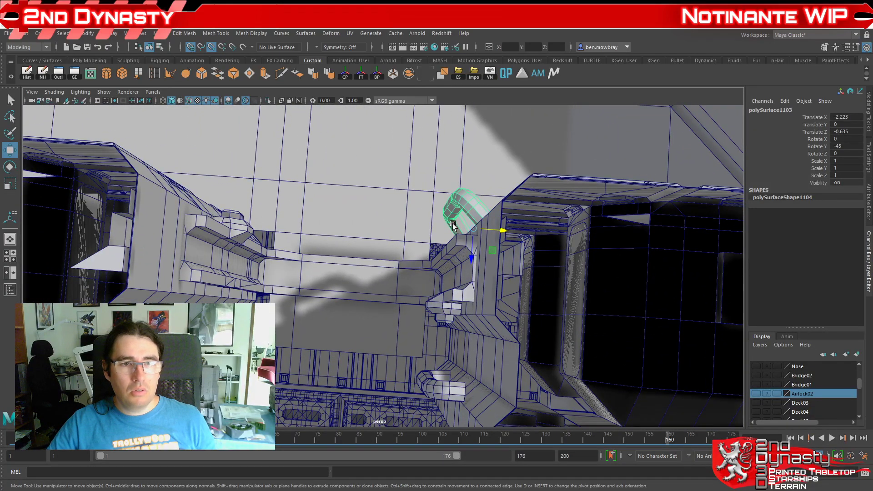
Step: Turn off the wireframe overlay, deselect the curved pipe, and examine its placement on the bunk wall corner beside the doorway
{"action": "left_click_drag", "start_coordinate": [493, 206], "coordinate": [303, 242], "text": "alt"}
{"action": "left_click_drag", "start_coordinate": [204, 222], "coordinate": [404, 240], "text": "alt"}
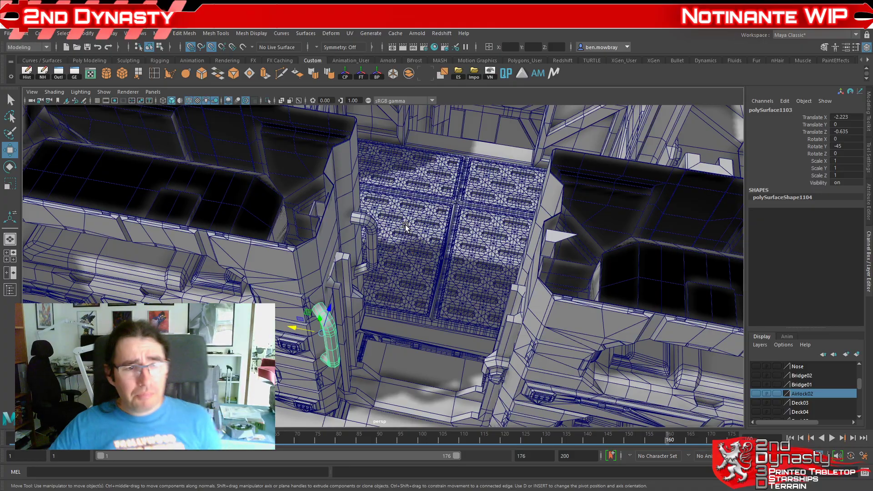
{"action": "left_click_drag", "start_coordinate": [367, 299], "coordinate": [462, 287], "text": "alt"}
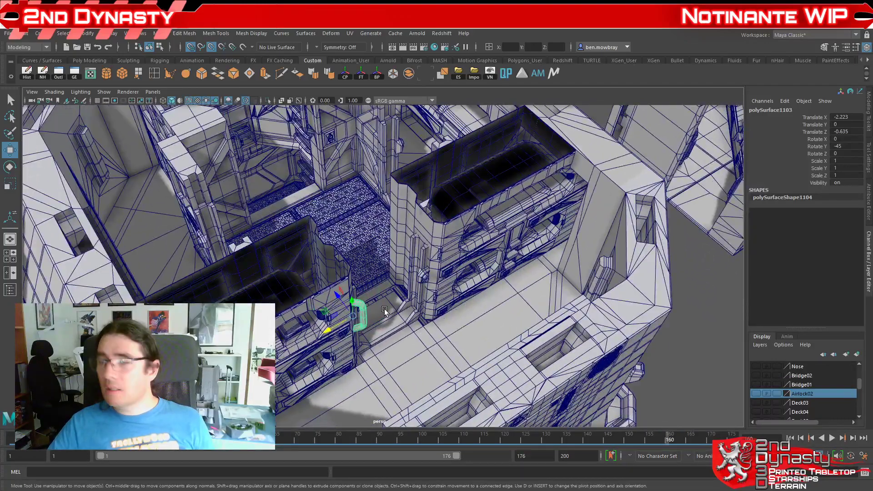
{"action": "key", "text": "q"}
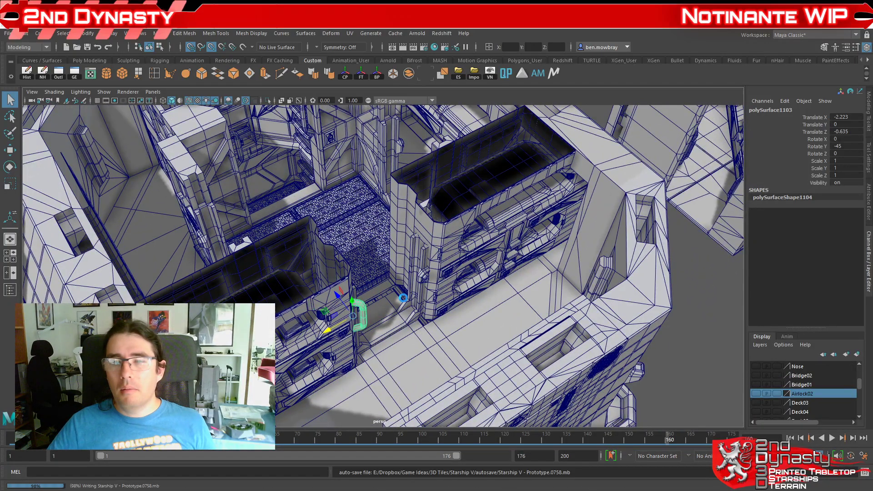
{"action": "key", "text": "w"}
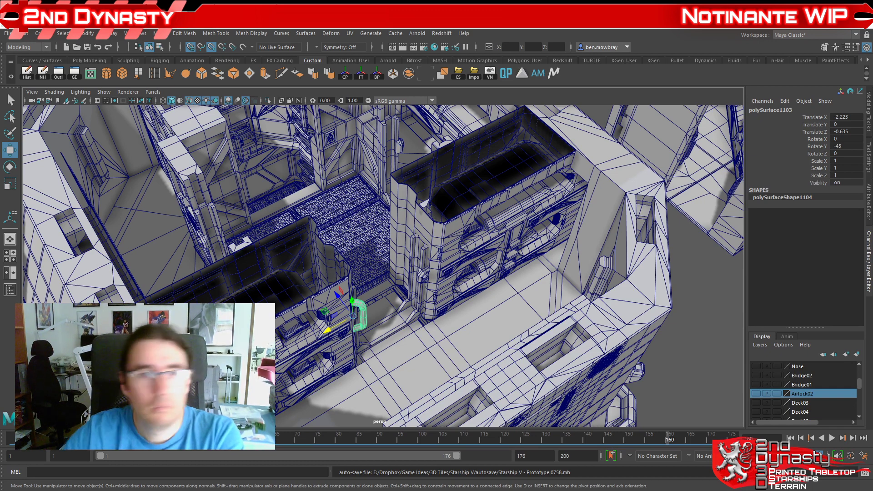
{"action": "left_click", "coordinate": [189, 101]}
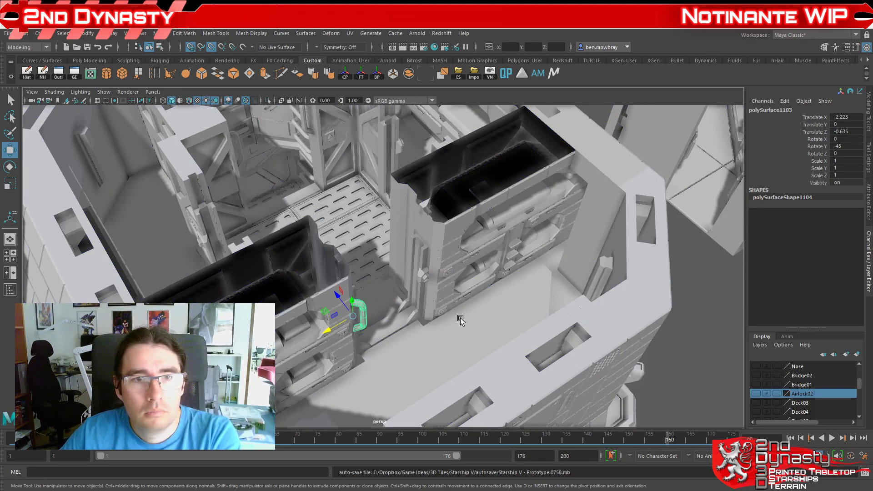
{"action": "scroll", "coordinate": [577, 339], "scroll_direction": "down", "scroll_amount": 3}
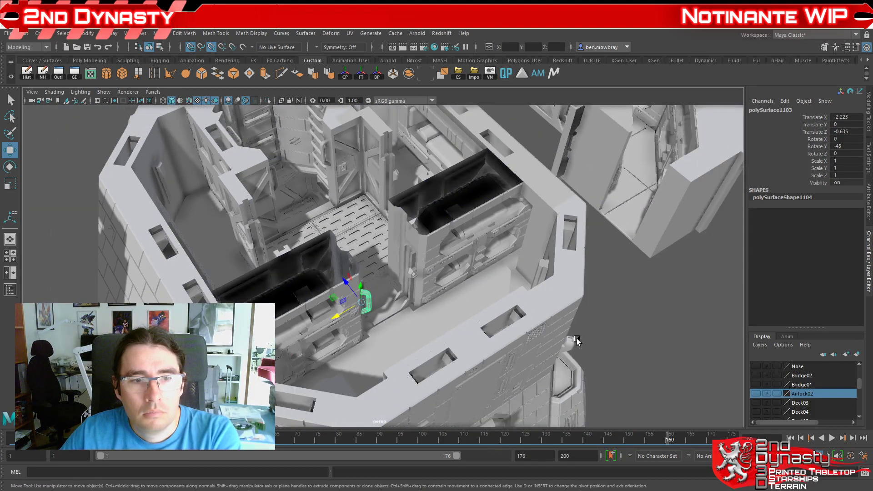
{"action": "left_click", "coordinate": [620, 355]}
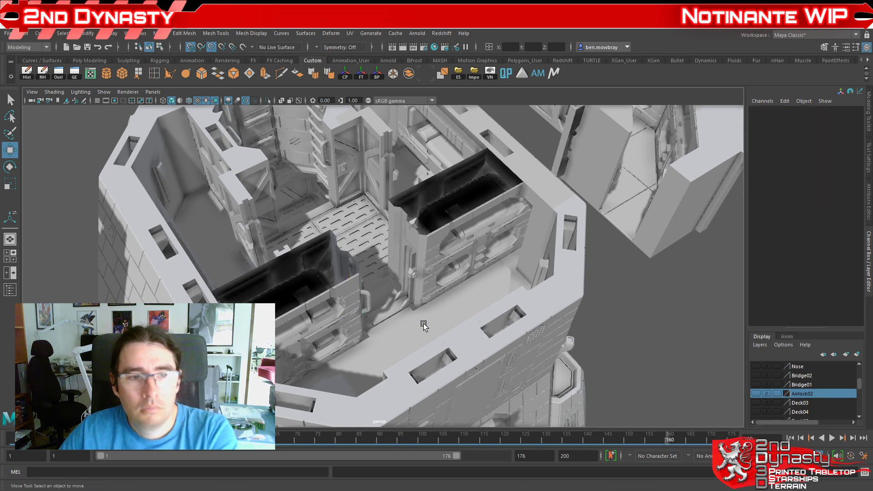
{"action": "scroll", "coordinate": [432, 323], "scroll_direction": "up", "scroll_amount": 2}
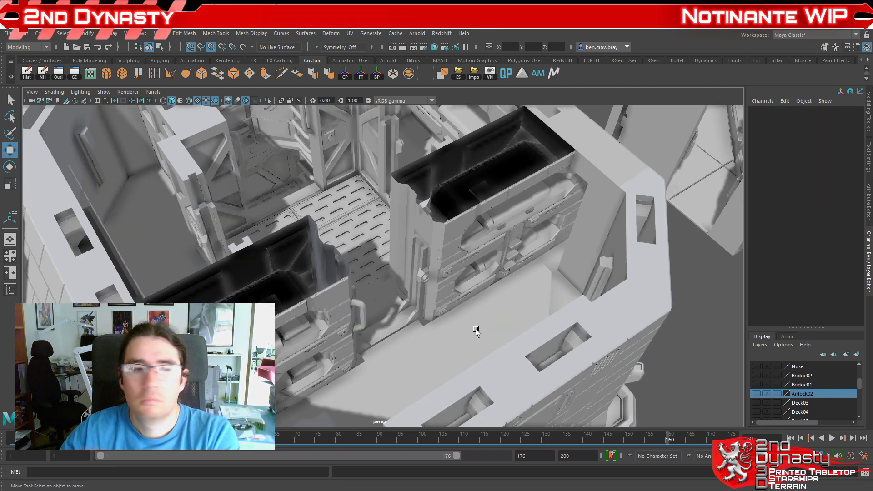